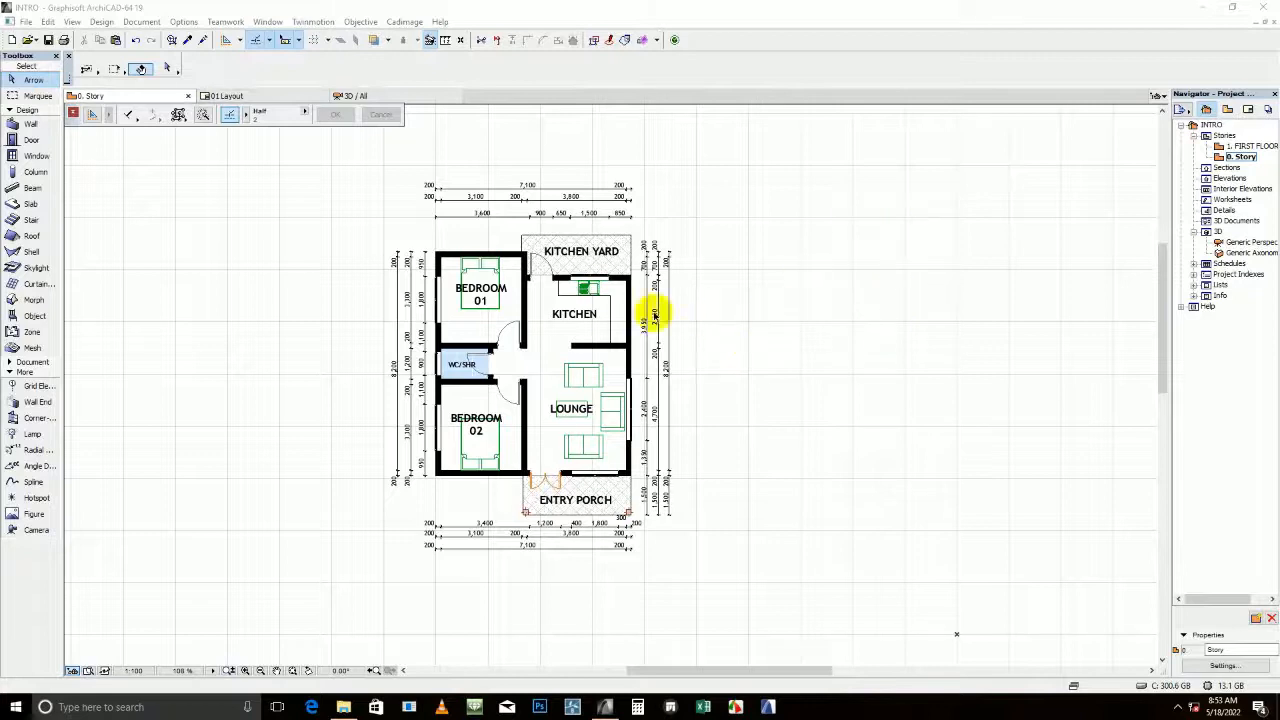
{"action": "scroll", "coordinate": [595, 308], "scroll_direction": "up", "scroll_amount": 3}
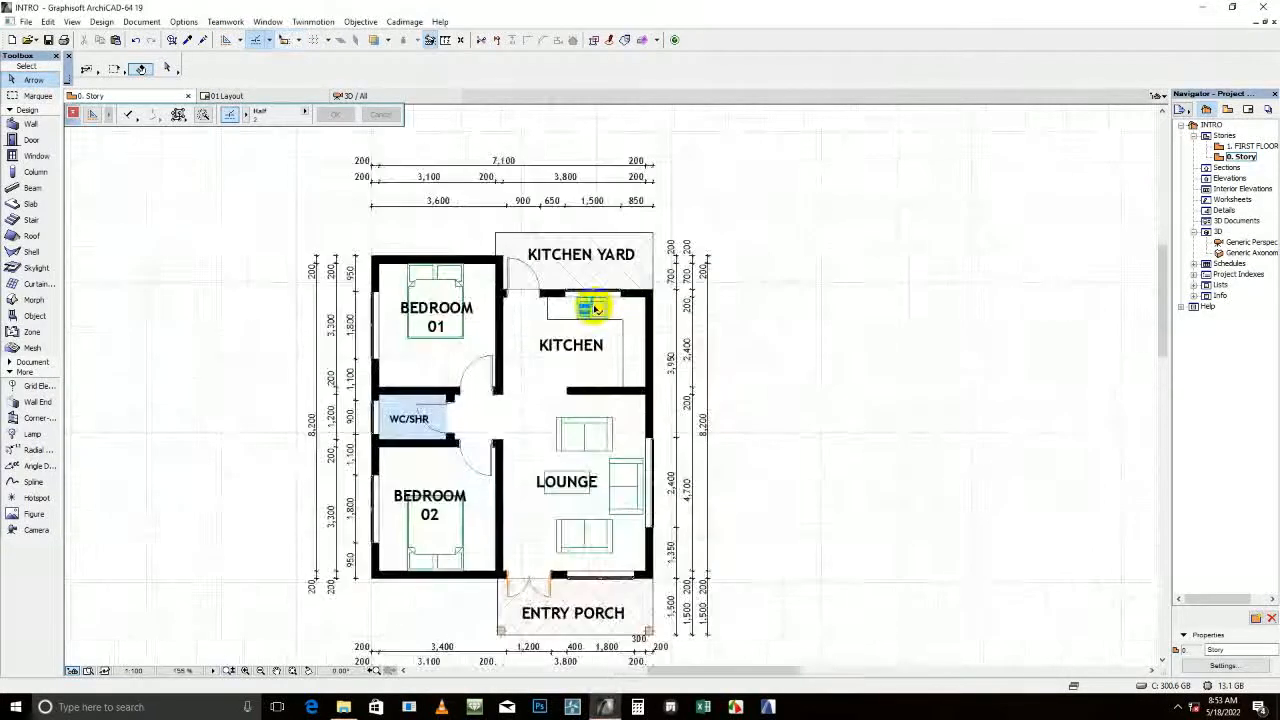
{"action": "scroll", "coordinate": [560, 313], "scroll_direction": "down", "scroll_amount": 2}
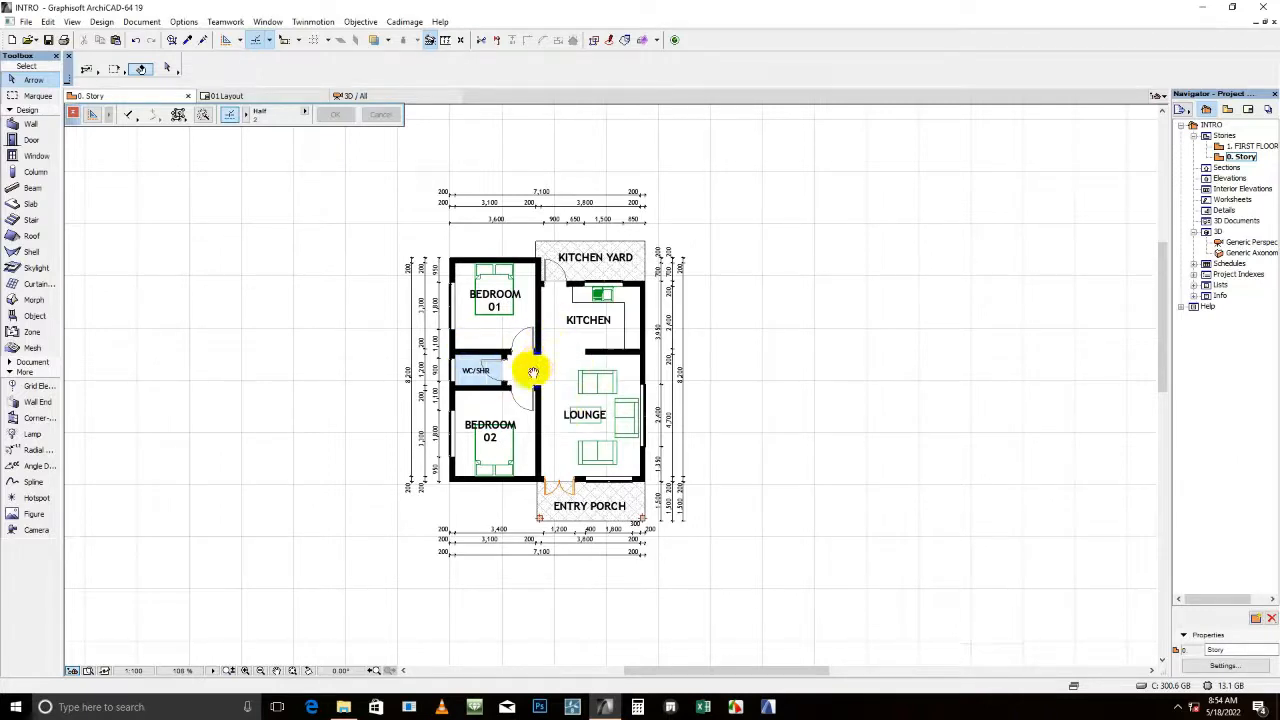
{"action": "middle_click_drag", "start_coordinate": [533, 372], "coordinate": [541, 391]}
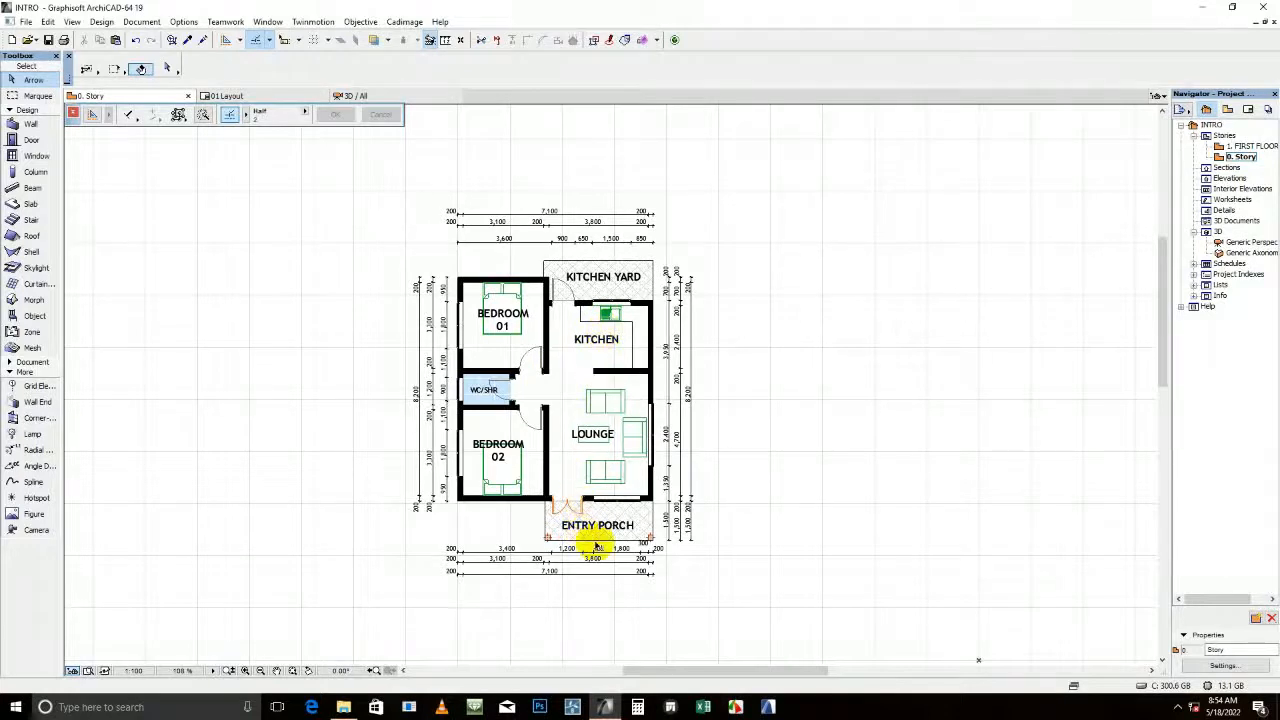
{"action": "scroll", "coordinate": [652, 487], "scroll_direction": "up", "scroll_amount": 1}
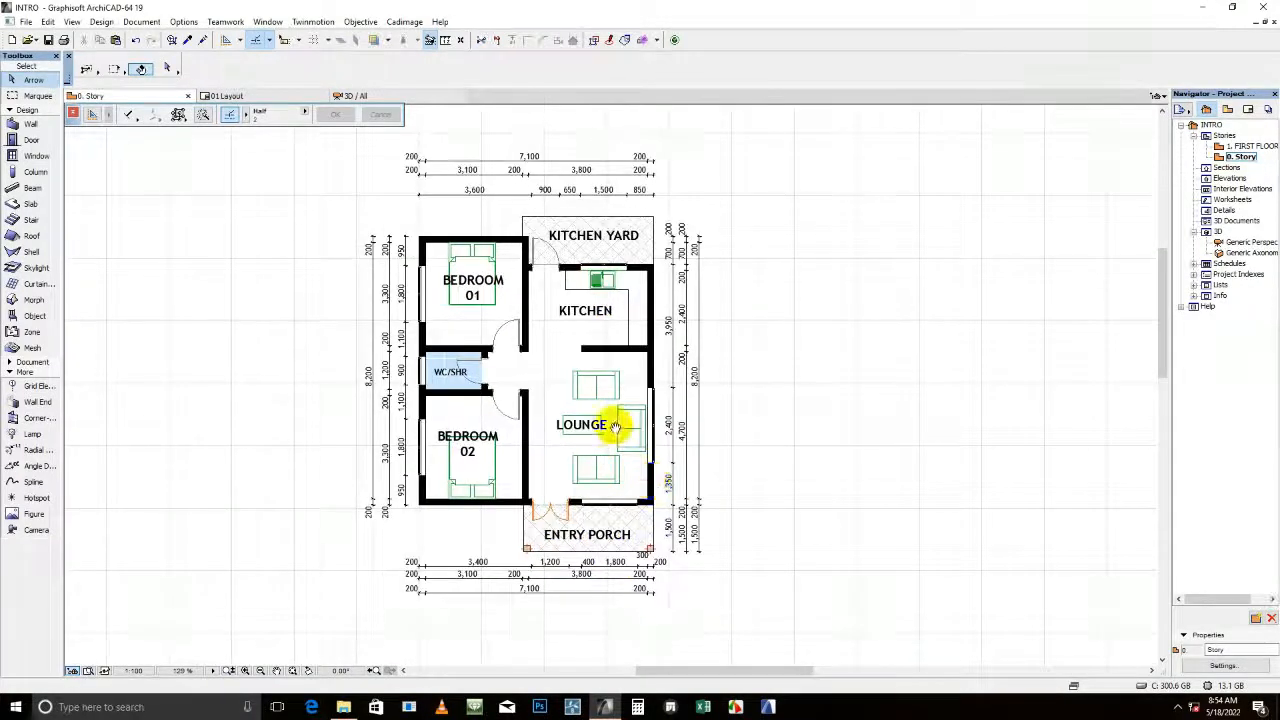
{"action": "scroll", "coordinate": [640, 410], "scroll_direction": "up", "scroll_amount": 1}
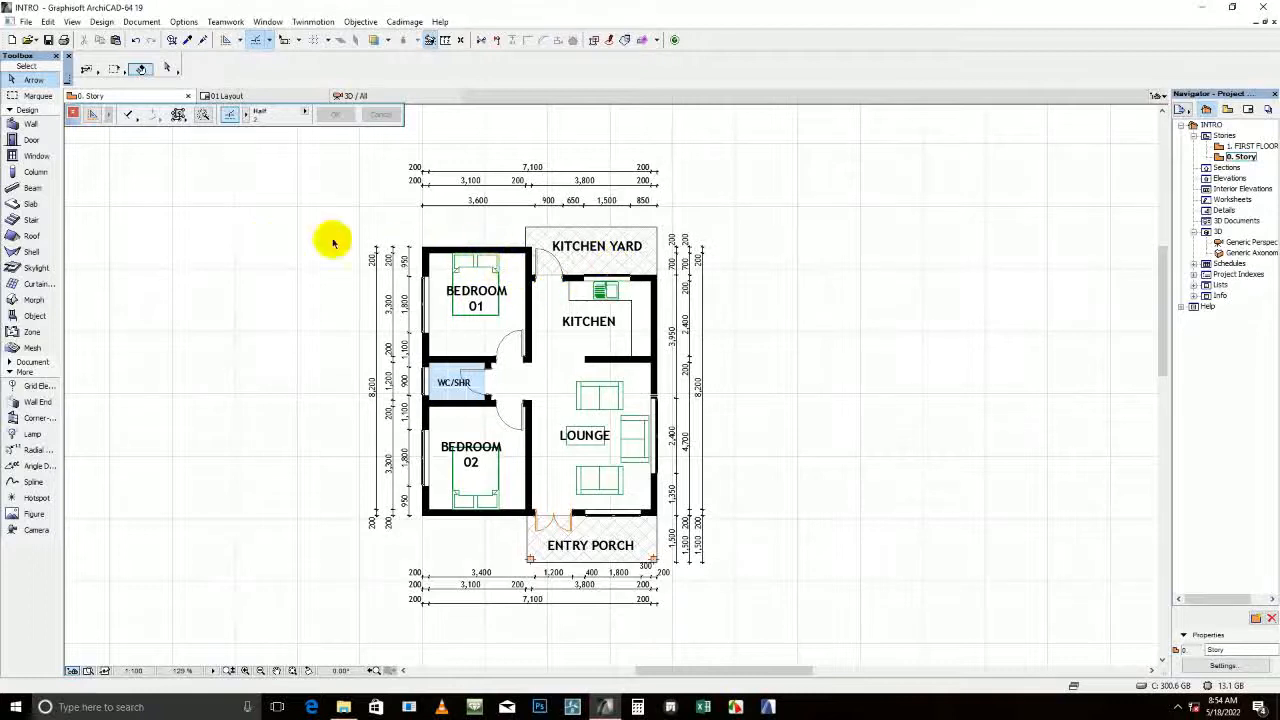
{"action": "scroll", "coordinate": [405, 300], "scroll_direction": "down", "scroll_amount": 3}
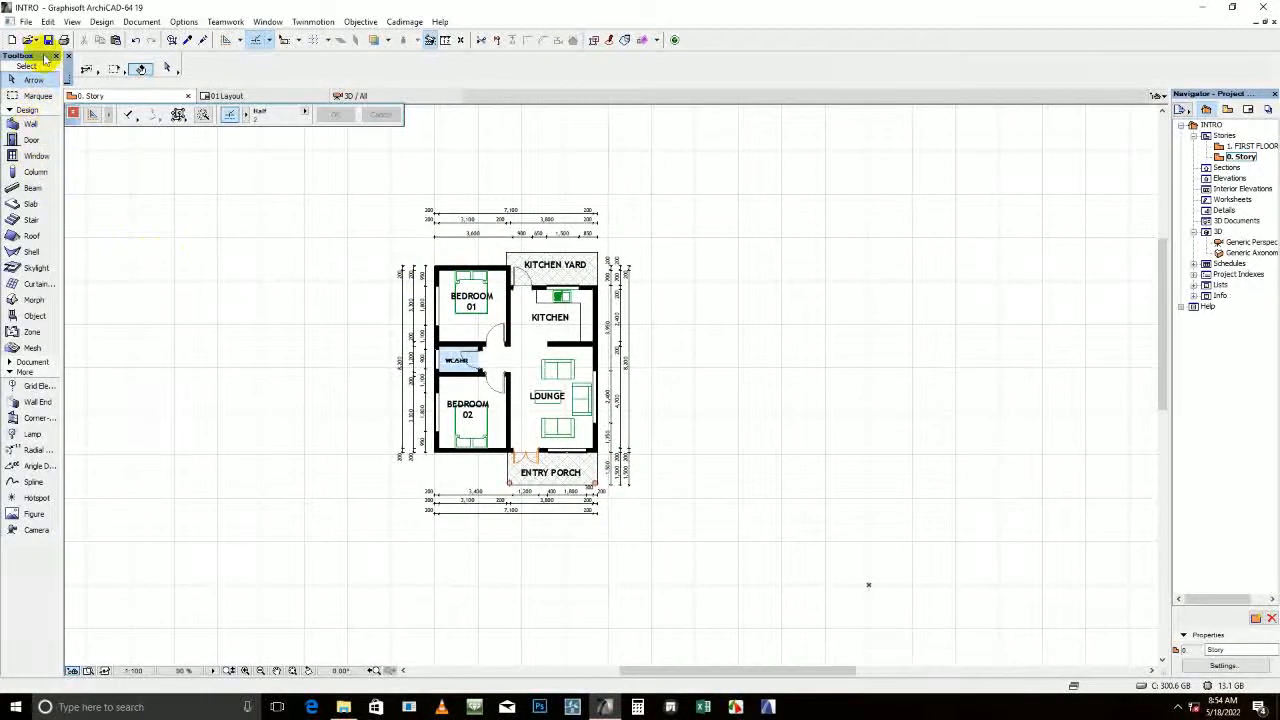
{"action": "left_click", "coordinate": [33, 237]}
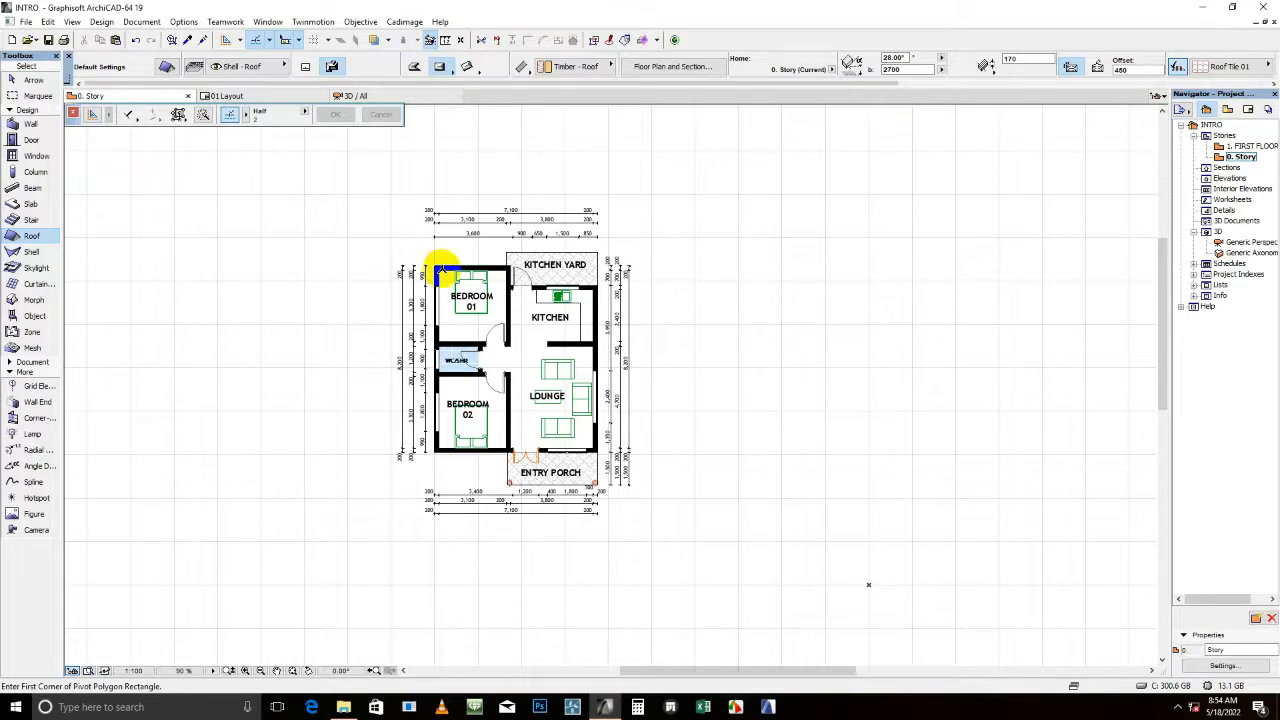
{"action": "scroll", "coordinate": [441, 271], "scroll_direction": "up", "scroll_amount": 3}
{"action": "left_click", "coordinate": [432, 267]}
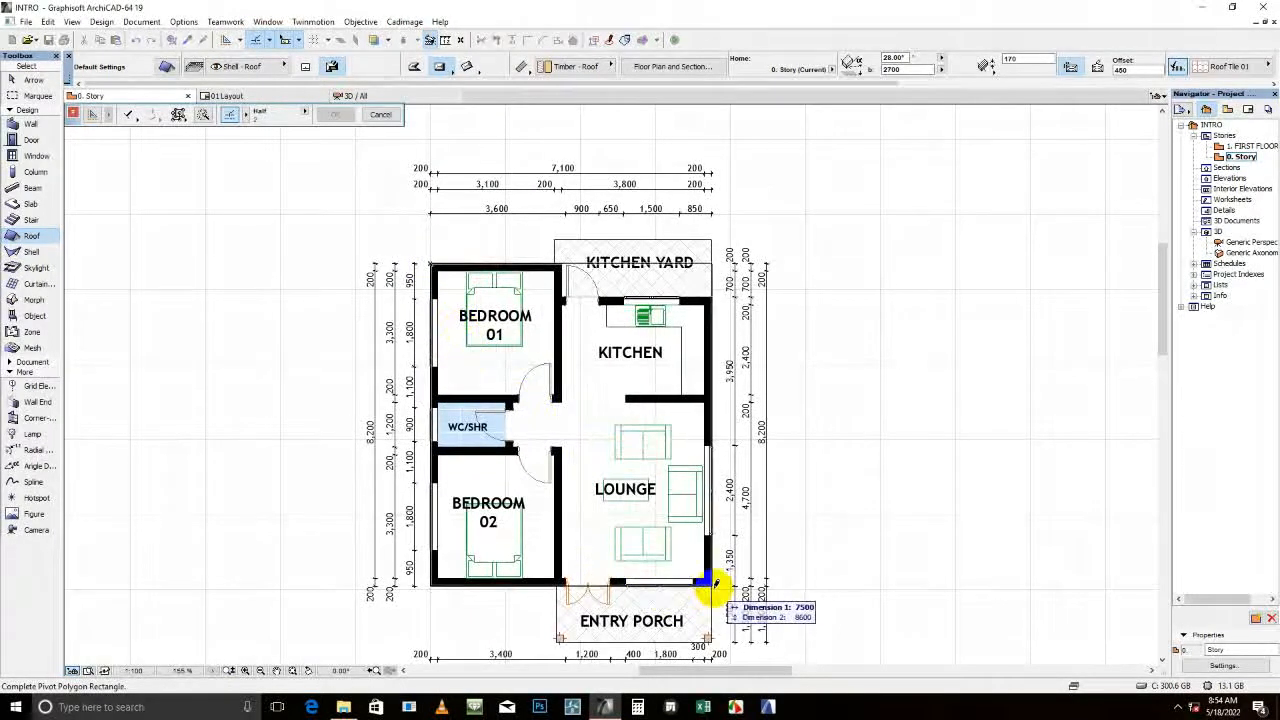
{"action": "right_click", "coordinate": [528, 258]}
{"action": "left_click", "coordinate": [562, 305]}
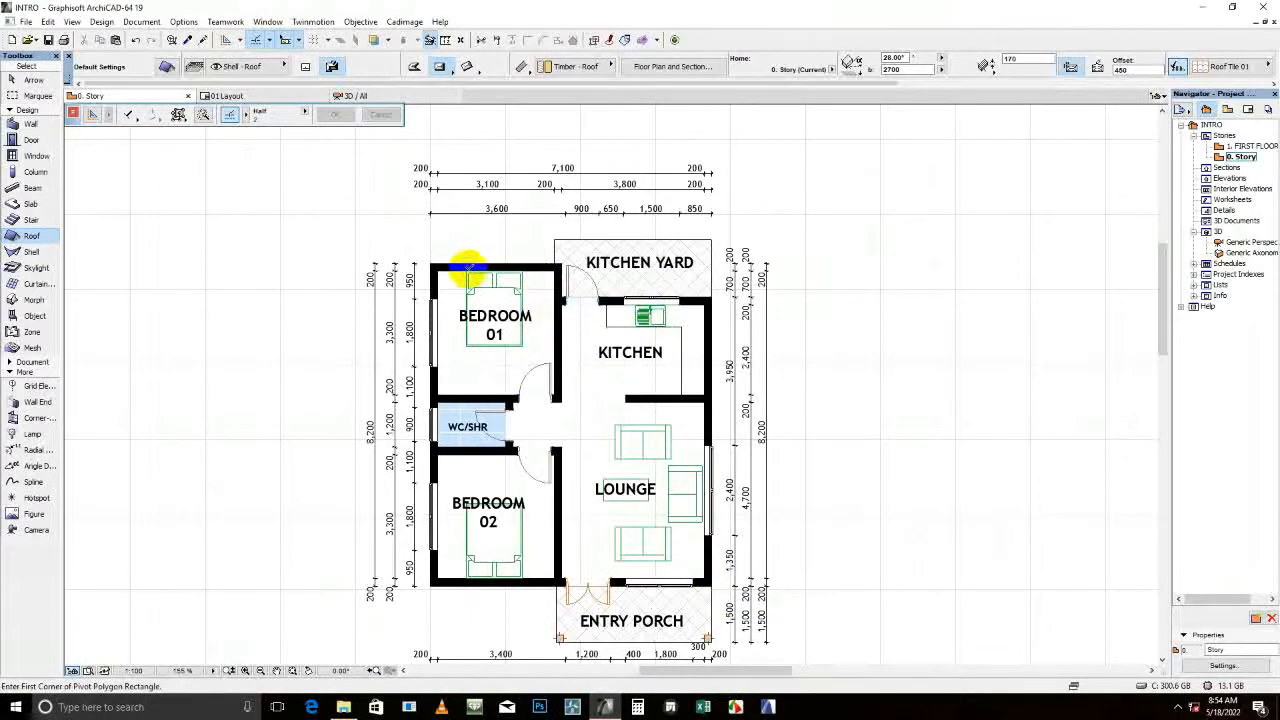
{"action": "middle_click_drag", "start_coordinate": [478, 261], "coordinate": [469, 261]}
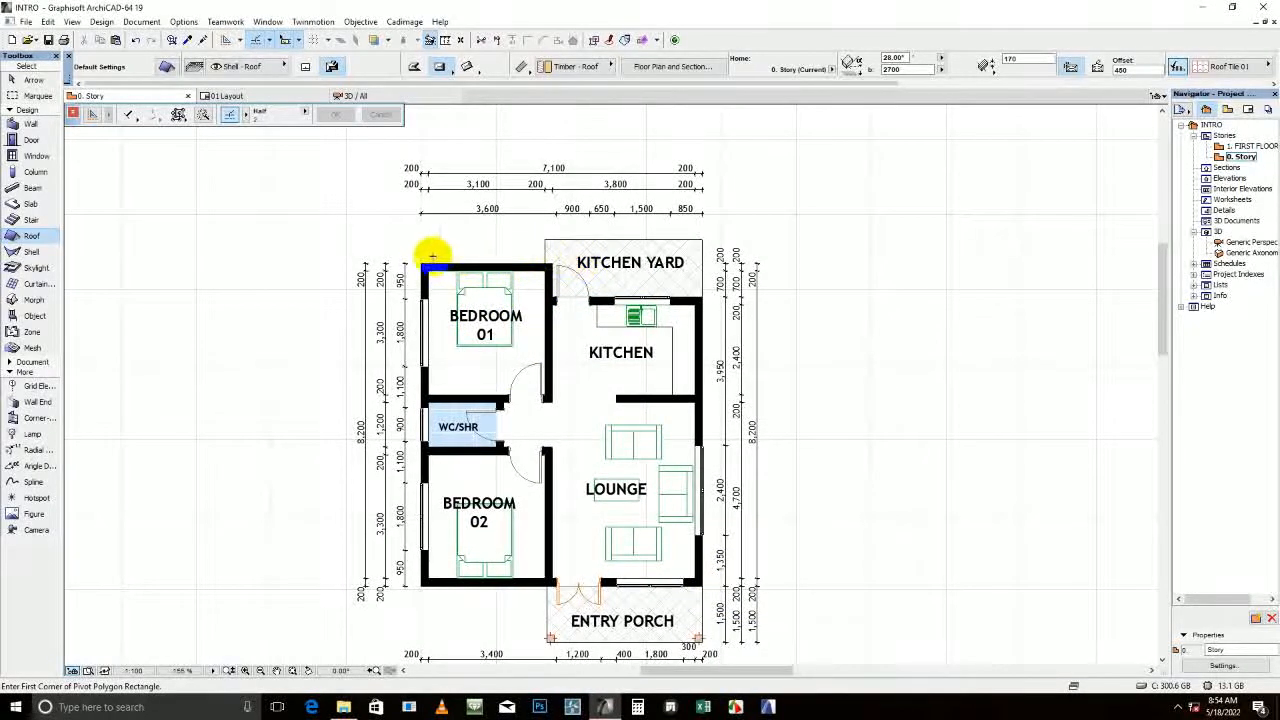
{"action": "scroll", "coordinate": [705, 290], "scroll_direction": "down", "scroll_amount": 3}
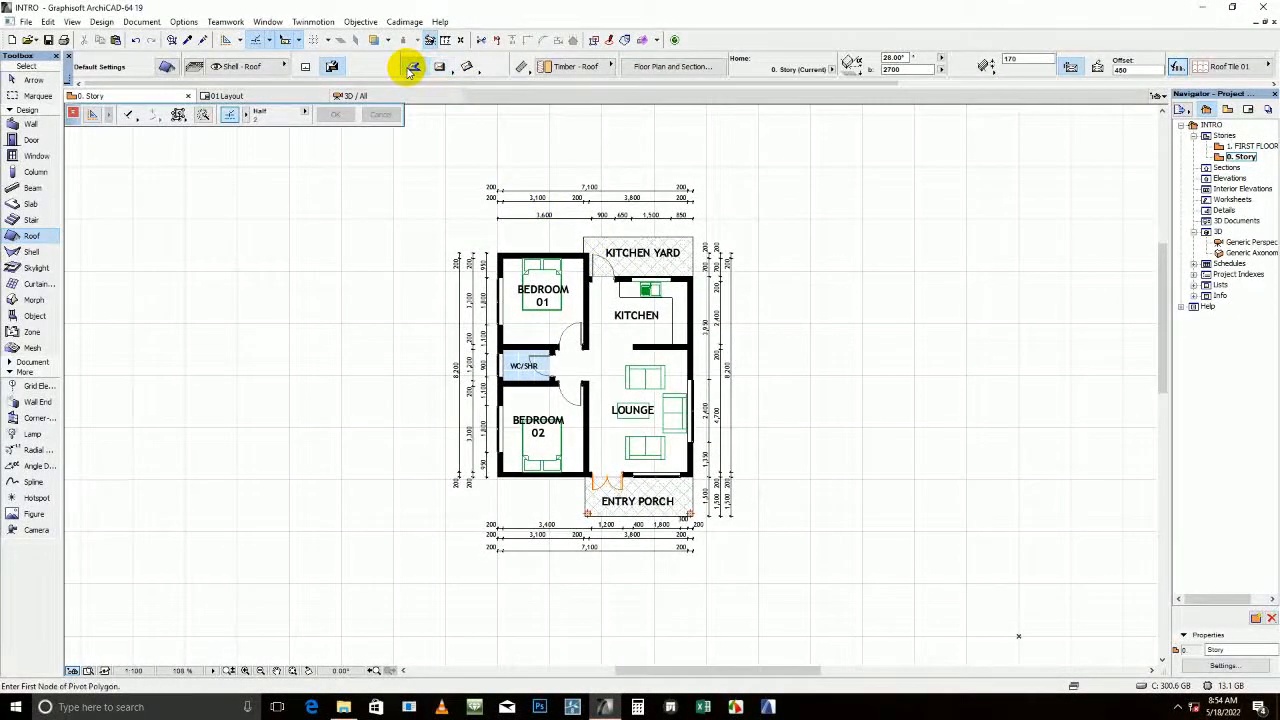
Start a polygonal multi-plane roof outline along Bedroom 01's upper outer wall and around the kitchen yard's two outer corners
{"action": "scroll", "coordinate": [500, 252], "scroll_direction": "up", "scroll_amount": 3}
{"action": "left_click", "coordinate": [485, 258]}
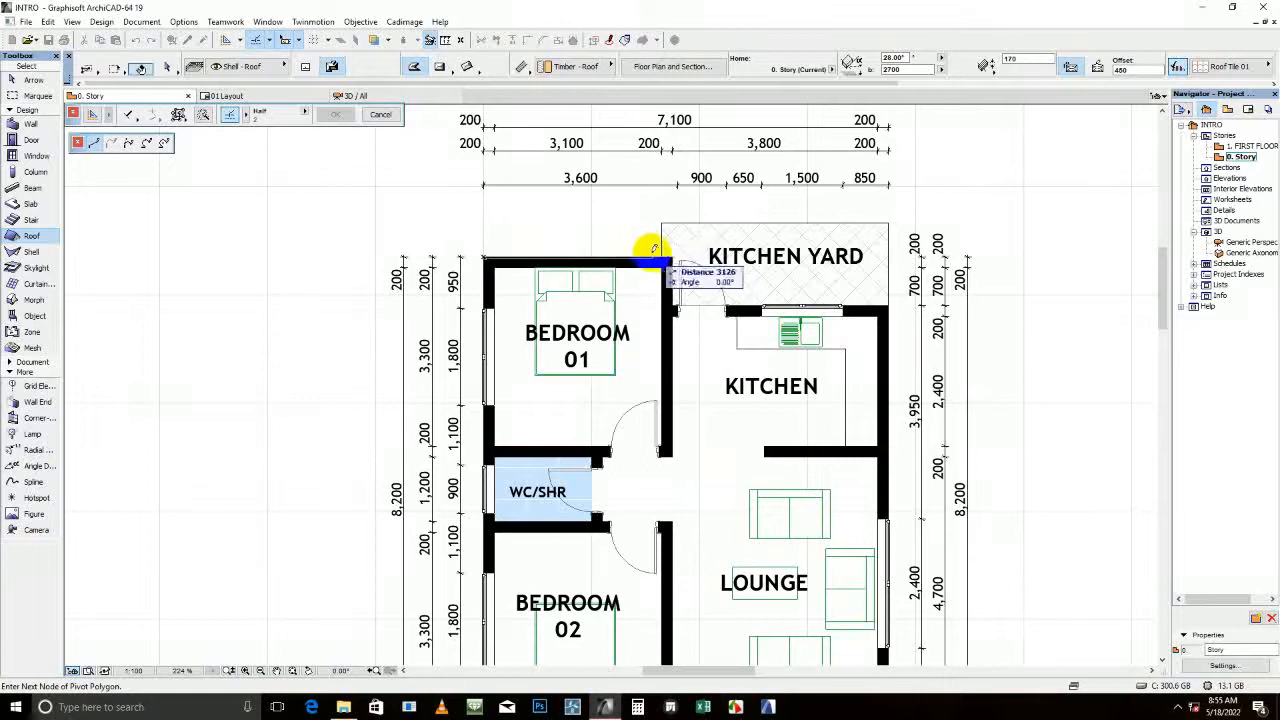
{"action": "left_click", "coordinate": [660, 258]}
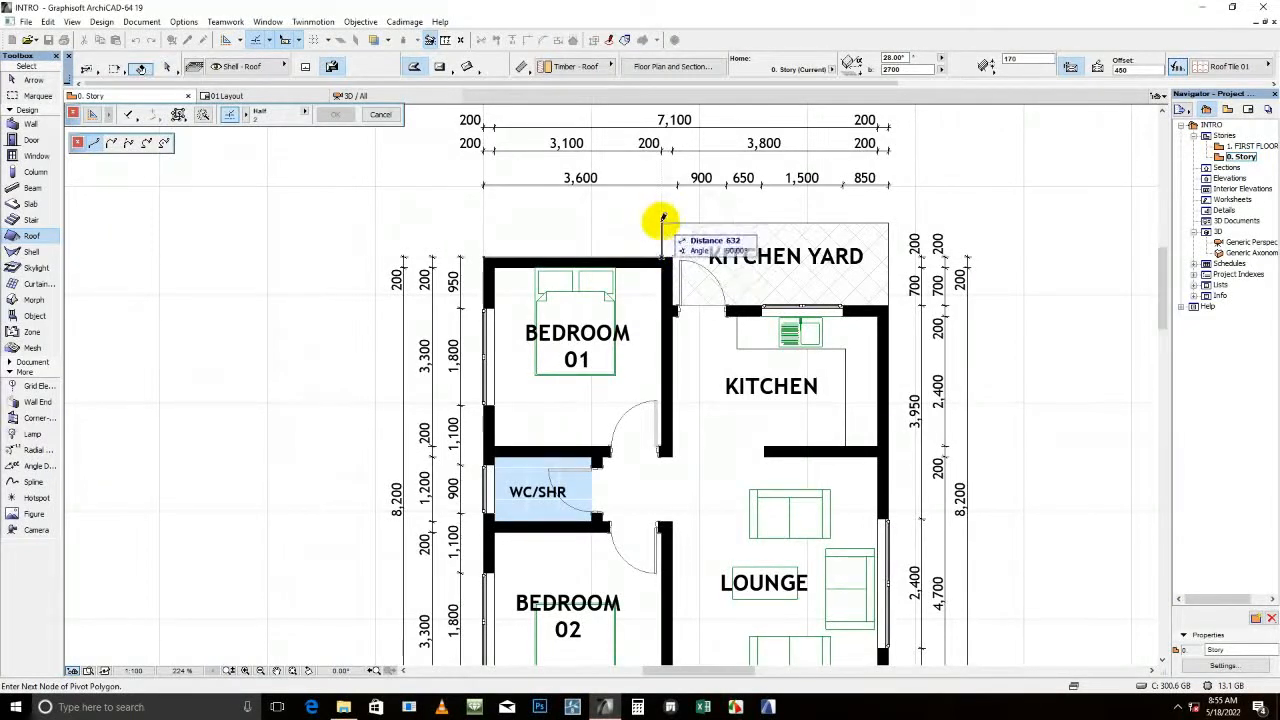
{"action": "left_click", "coordinate": [662, 221]}
{"action": "left_click", "coordinate": [889, 223]}
Continue the roof outline around the entry porch and Bedroom 02's outer corner, closing it at Bedroom 01's starting corner
{"action": "scroll", "coordinate": [889, 223], "scroll_direction": "down", "scroll_amount": 2}
{"action": "middle_click_drag", "start_coordinate": [854, 260], "coordinate": [643, 162]}
{"action": "middle_click_drag", "start_coordinate": [688, 460], "coordinate": [694, 329]}
{"action": "scroll", "coordinate": [687, 396], "scroll_direction": "up", "scroll_amount": 3}
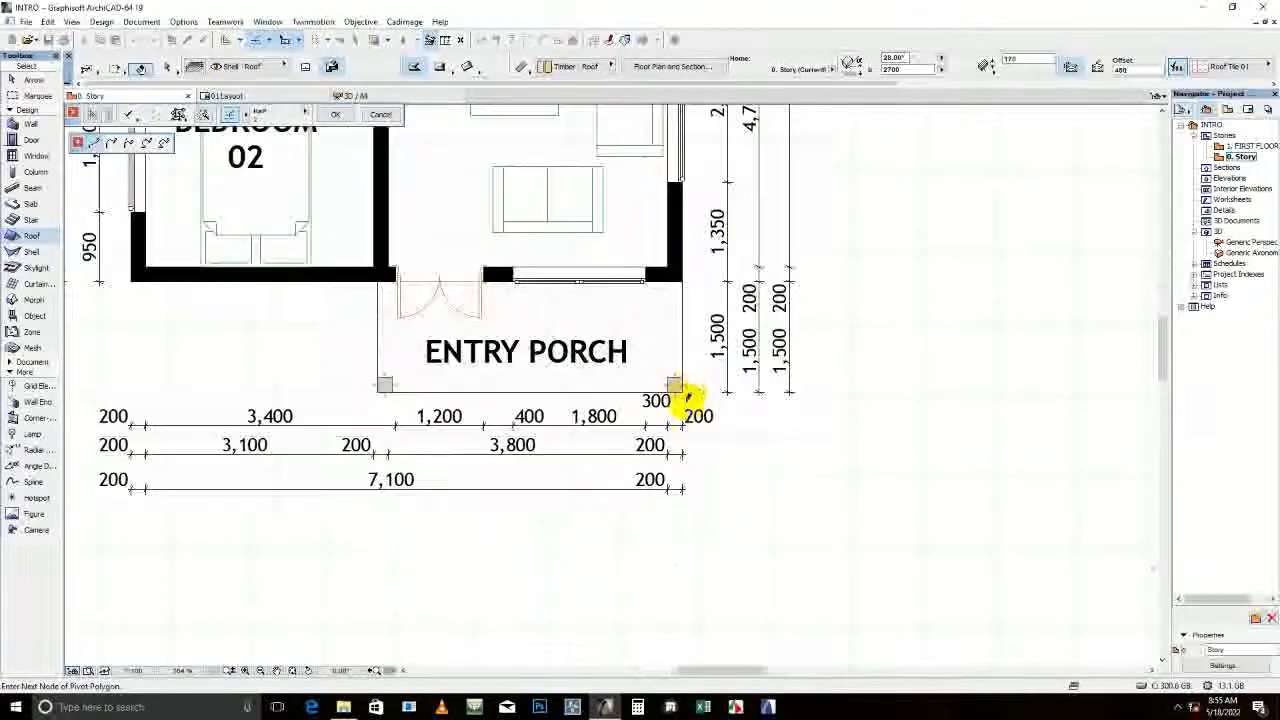
{"action": "left_click", "coordinate": [675, 388]}
{"action": "middle_click_drag", "start_coordinate": [366, 387], "coordinate": [703, 351]}
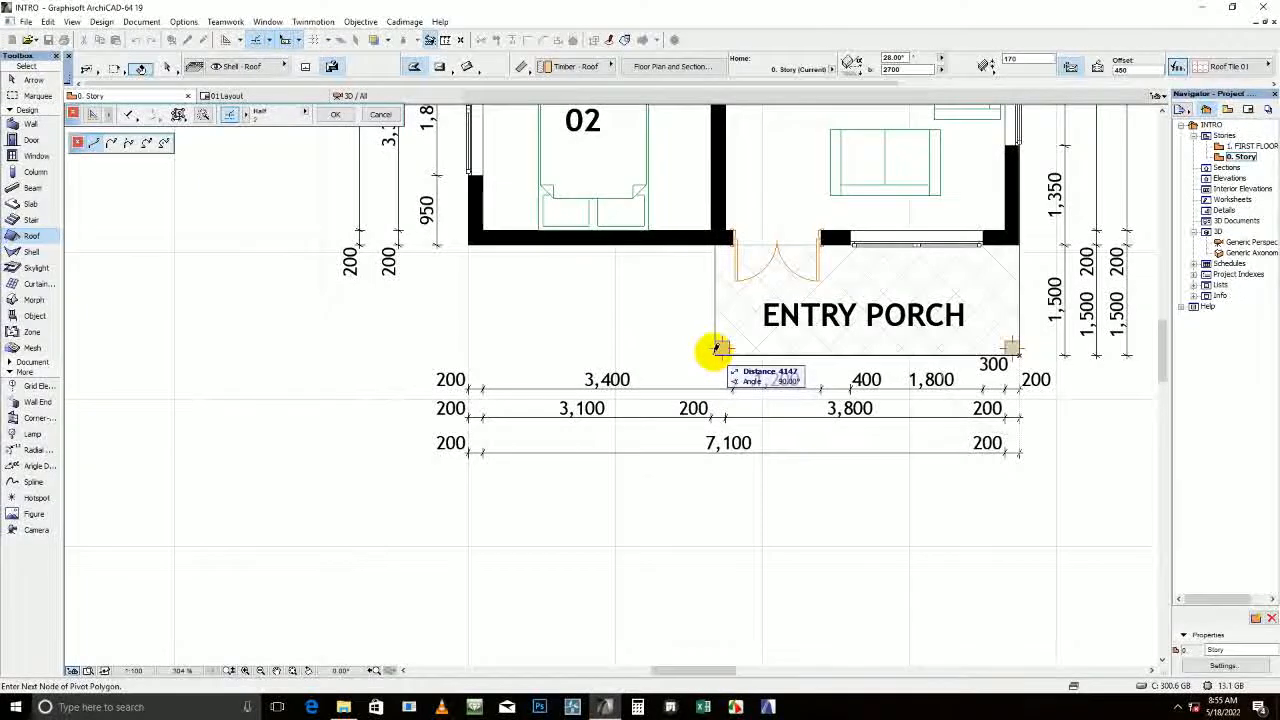
{"action": "left_click", "coordinate": [718, 351]}
{"action": "left_click", "coordinate": [716, 240]}
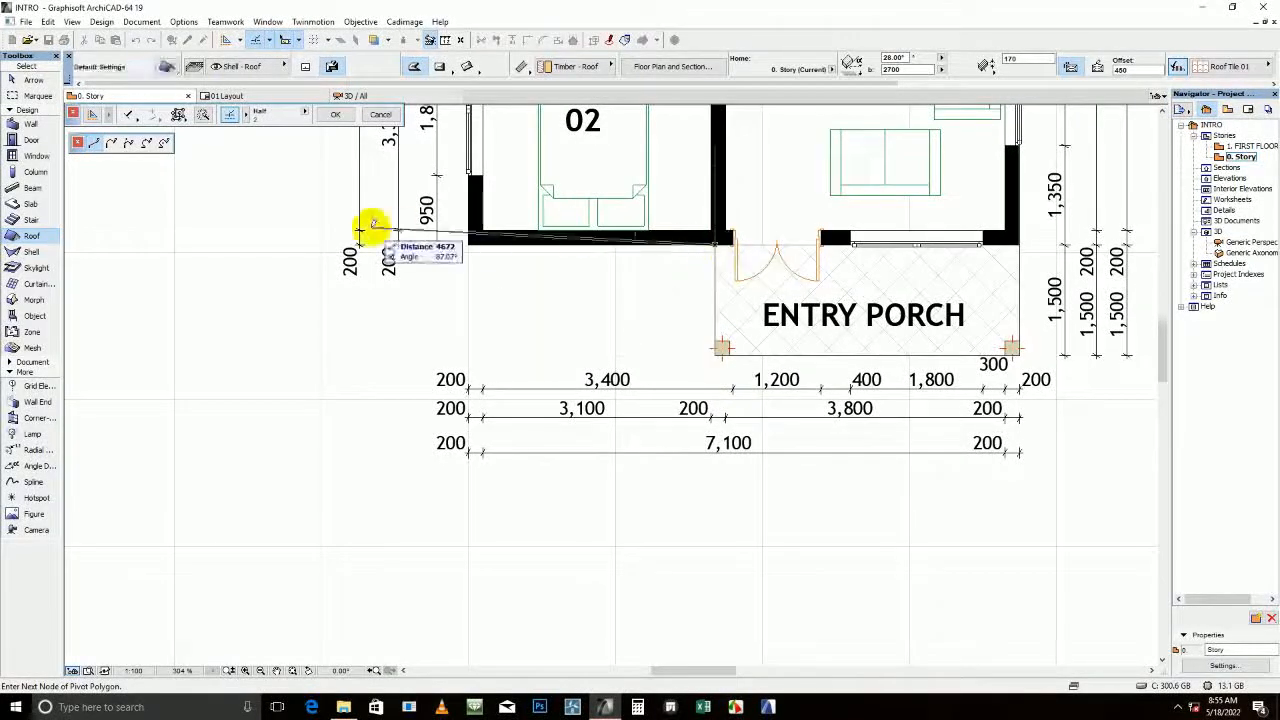
{"action": "left_click", "coordinate": [470, 238]}
{"action": "scroll", "coordinate": [470, 238], "scroll_direction": "down", "scroll_amount": 5}
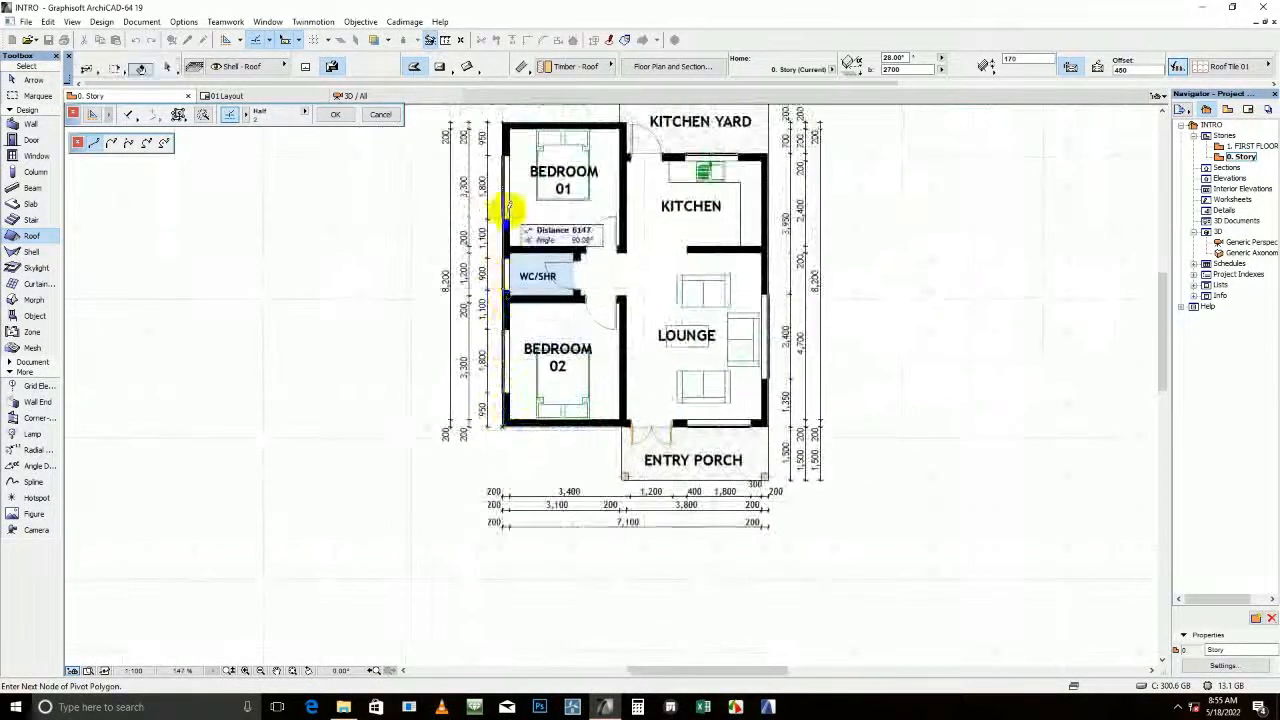
{"action": "middle_click_drag", "start_coordinate": [500, 206], "coordinate": [500, 277]}
{"action": "left_click", "coordinate": [506, 240]}
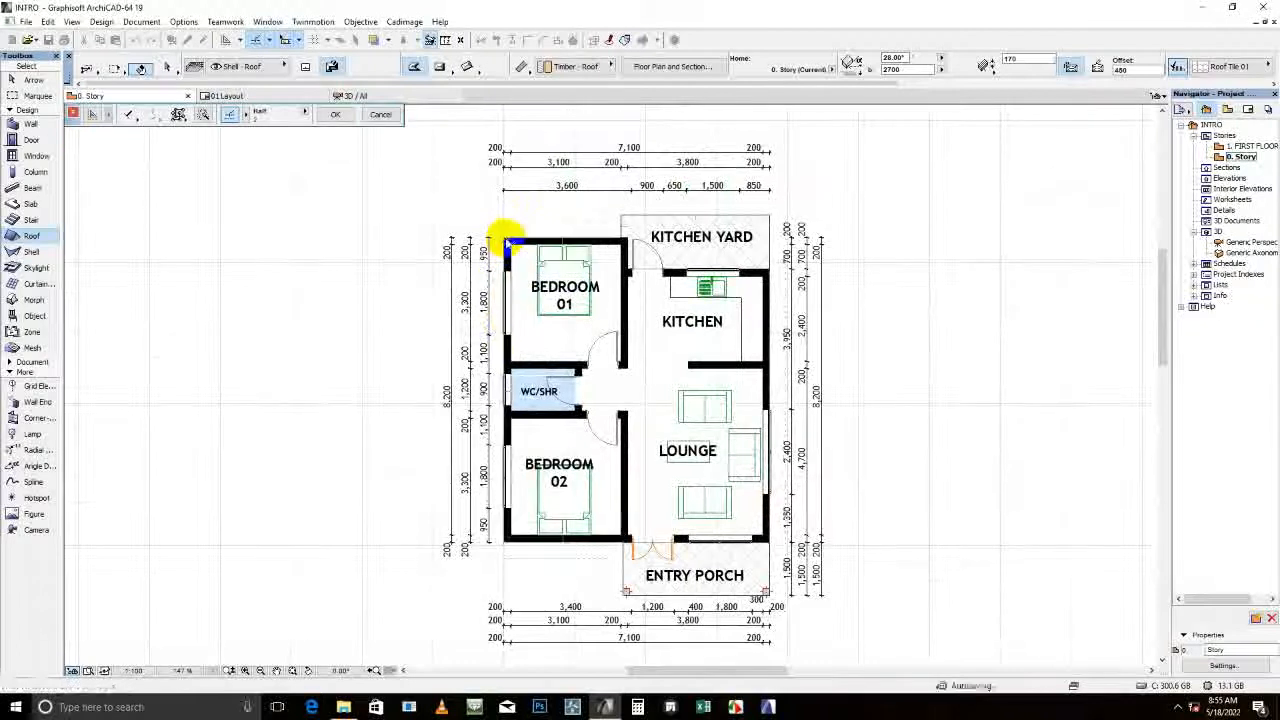
Examine the new roof's outline and eaves overhang around the floor plan
{"action": "scroll", "coordinate": [651, 203], "scroll_direction": "down", "scroll_amount": 3}
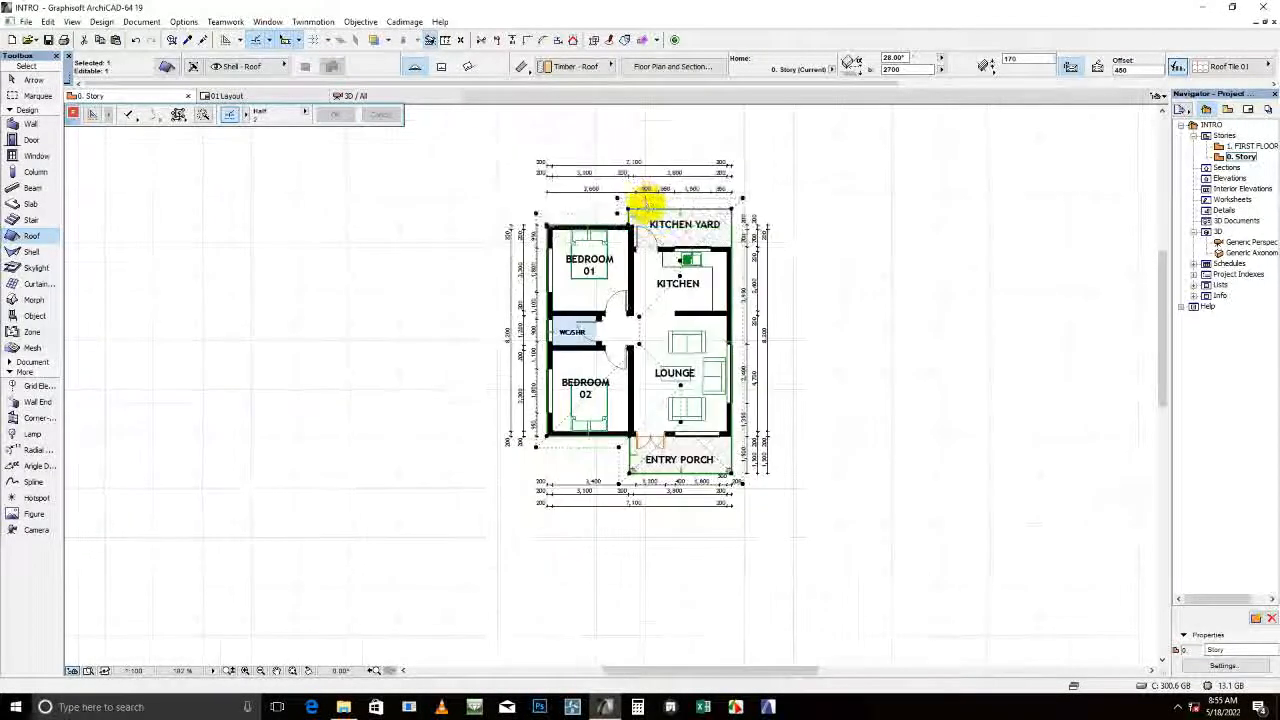
{"action": "scroll", "coordinate": [767, 259], "scroll_direction": "up", "scroll_amount": 5}
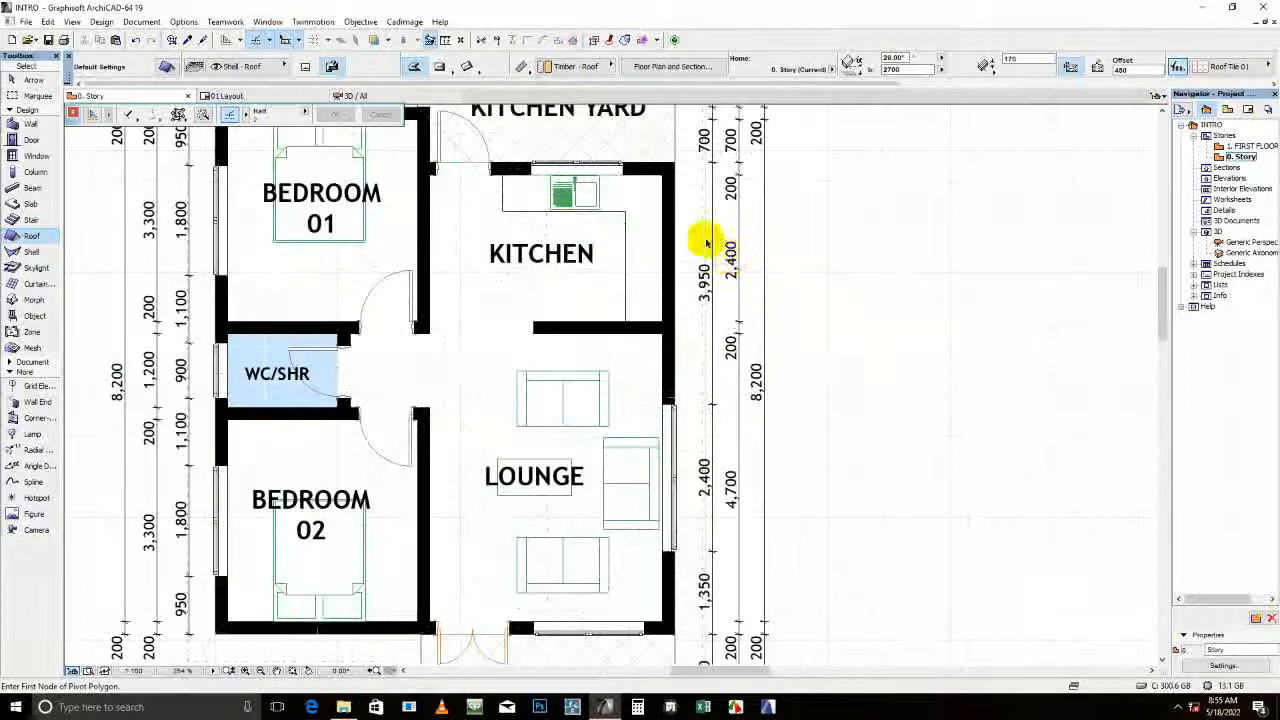
{"action": "scroll", "coordinate": [600, 265], "scroll_direction": "down", "scroll_amount": 2}
{"action": "middle_click_drag", "start_coordinate": [593, 274], "coordinate": [644, 362]}
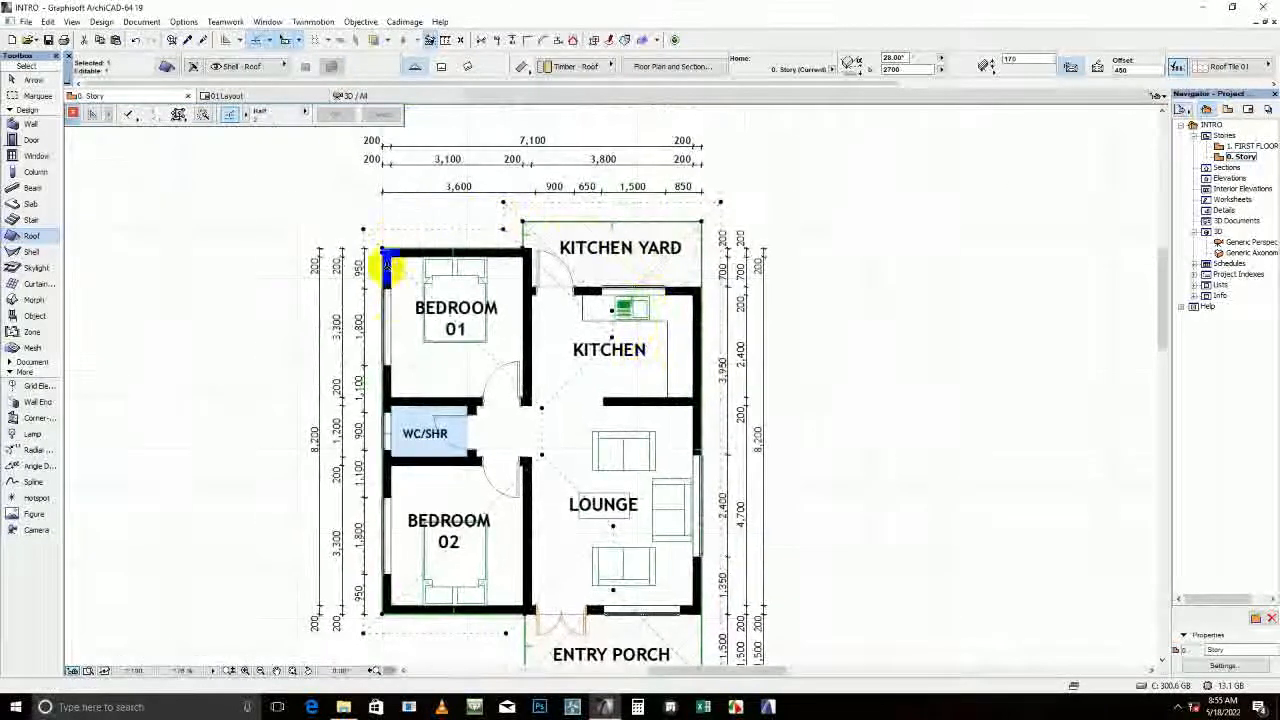
{"action": "scroll", "coordinate": [394, 334], "scroll_direction": "down", "scroll_amount": 2}
{"action": "middle_click_drag", "start_coordinate": [400, 334], "coordinate": [482, 303]}
{"action": "key", "text": "Escape"}
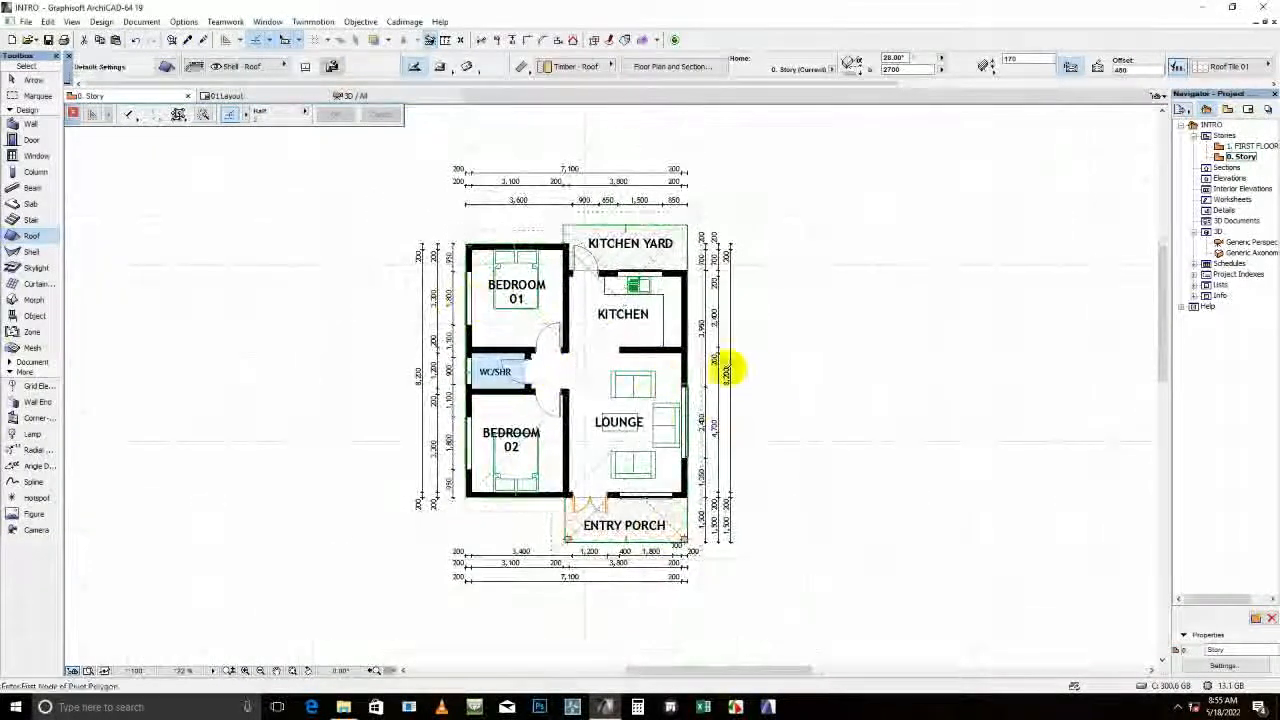
Move the three vertical dimension chains beside the bedrooms farther outward, clear of the roof overhang
{"action": "scroll", "coordinate": [478, 334], "scroll_direction": "up", "scroll_amount": 4}
{"action": "left_click", "coordinate": [428, 289]}
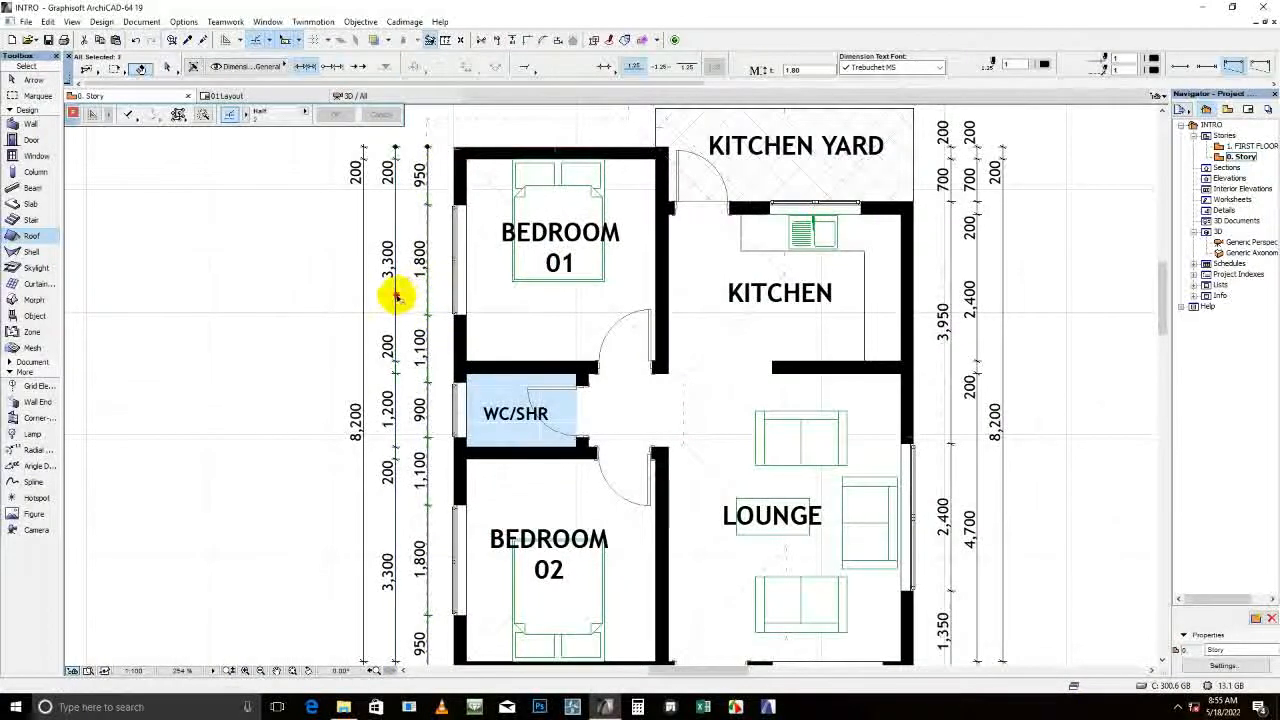
{"action": "left_click", "coordinate": [397, 296], "text": "shift"}
{"action": "left_click", "coordinate": [364, 308], "text": "shift"}
{"action": "left_click", "coordinate": [364, 308]}
{"action": "left_click", "coordinate": [321, 305]}
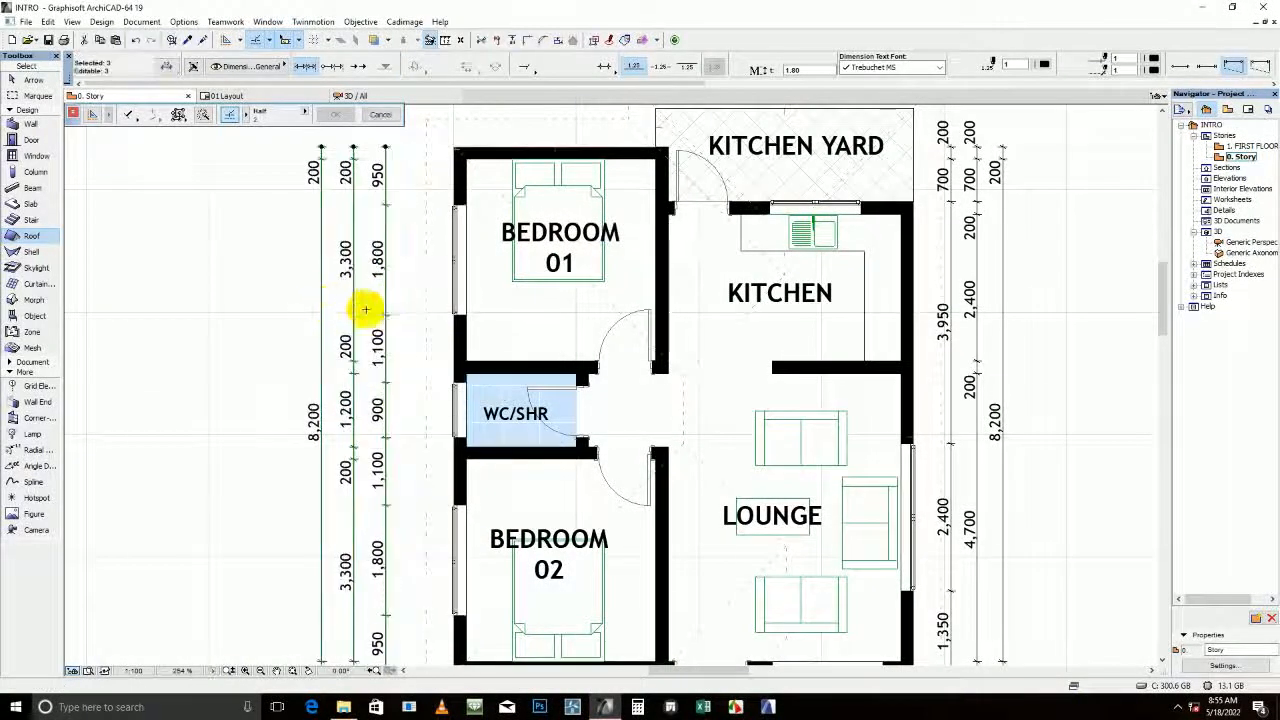
{"action": "key", "text": "Escape"}
Move the three horizontal dimension chains below the entry porch about 500 mm farther from the building
{"action": "scroll", "coordinate": [560, 288], "scroll_direction": "down", "scroll_amount": 3}
{"action": "middle_click_drag", "start_coordinate": [564, 289], "coordinate": [556, 231]}
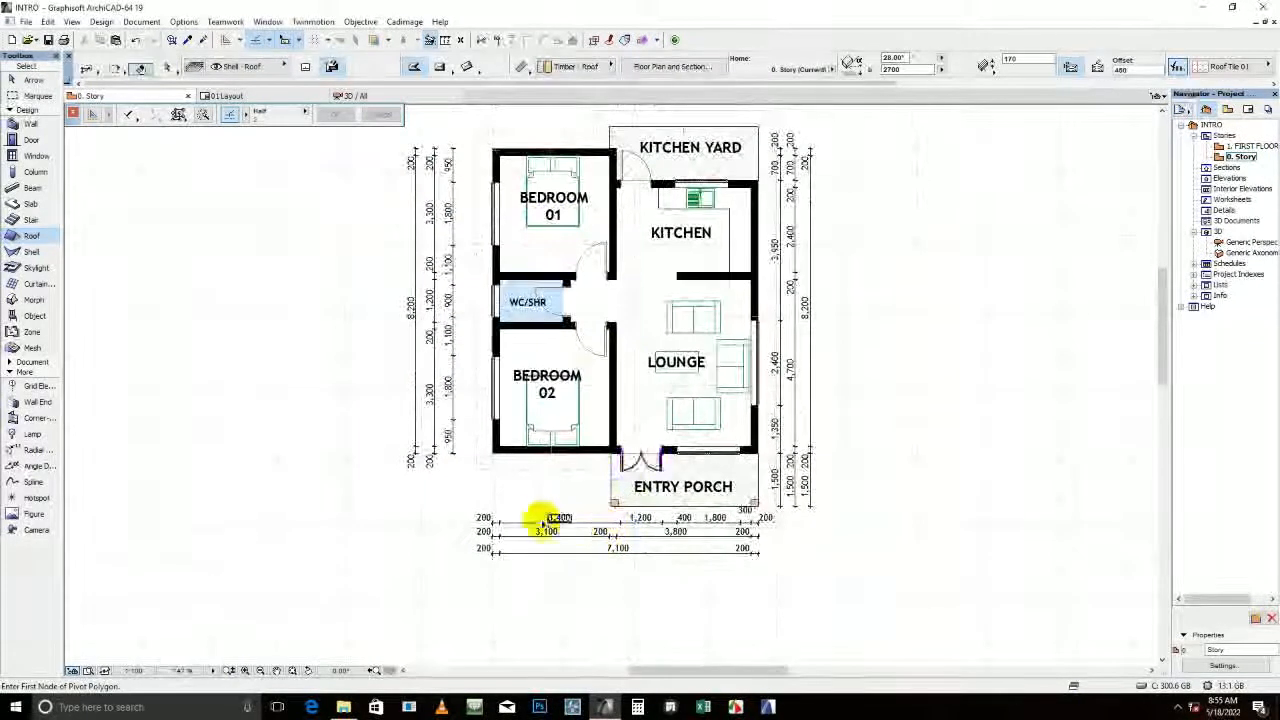
{"action": "left_click", "coordinate": [520, 533]}
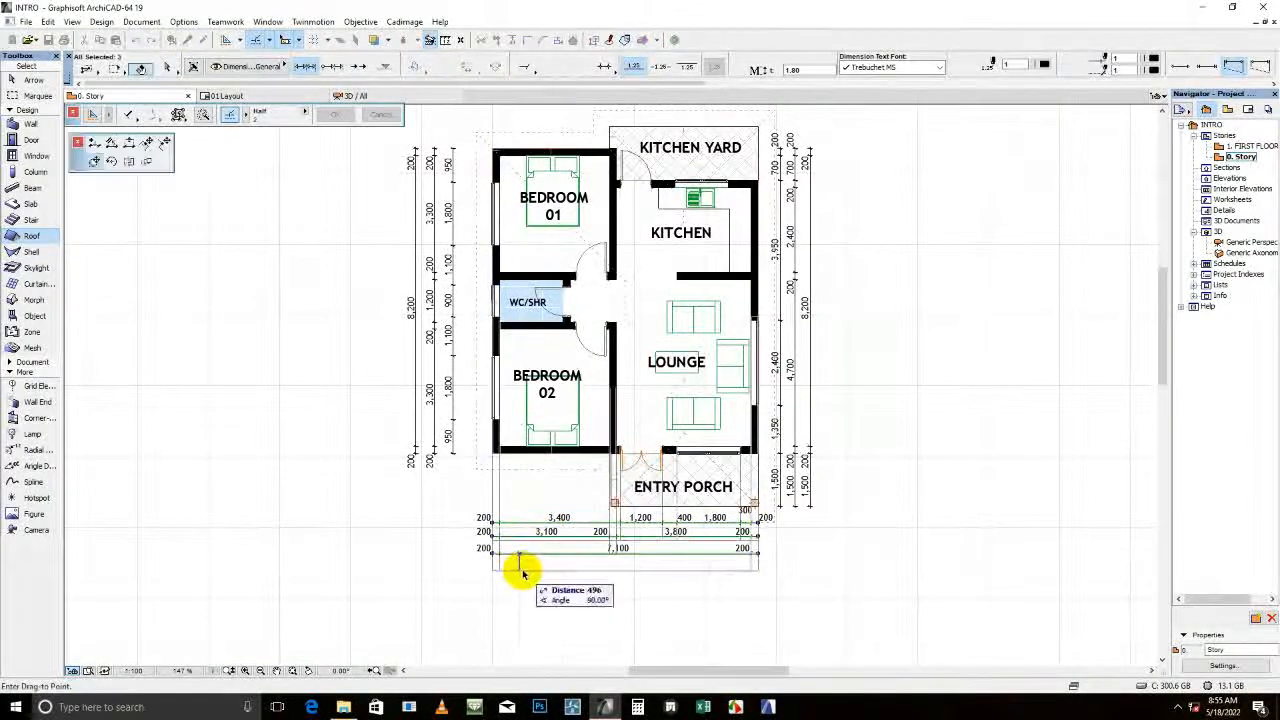
{"action": "key", "text": "Escape"}
Move the three vertical dimension chains beside the lounge and kitchen outward, clear of the roof overhang
{"action": "scroll", "coordinate": [795, 460], "scroll_direction": "up", "scroll_amount": 2}
{"action": "left_click", "coordinate": [764, 438], "text": "shift"}
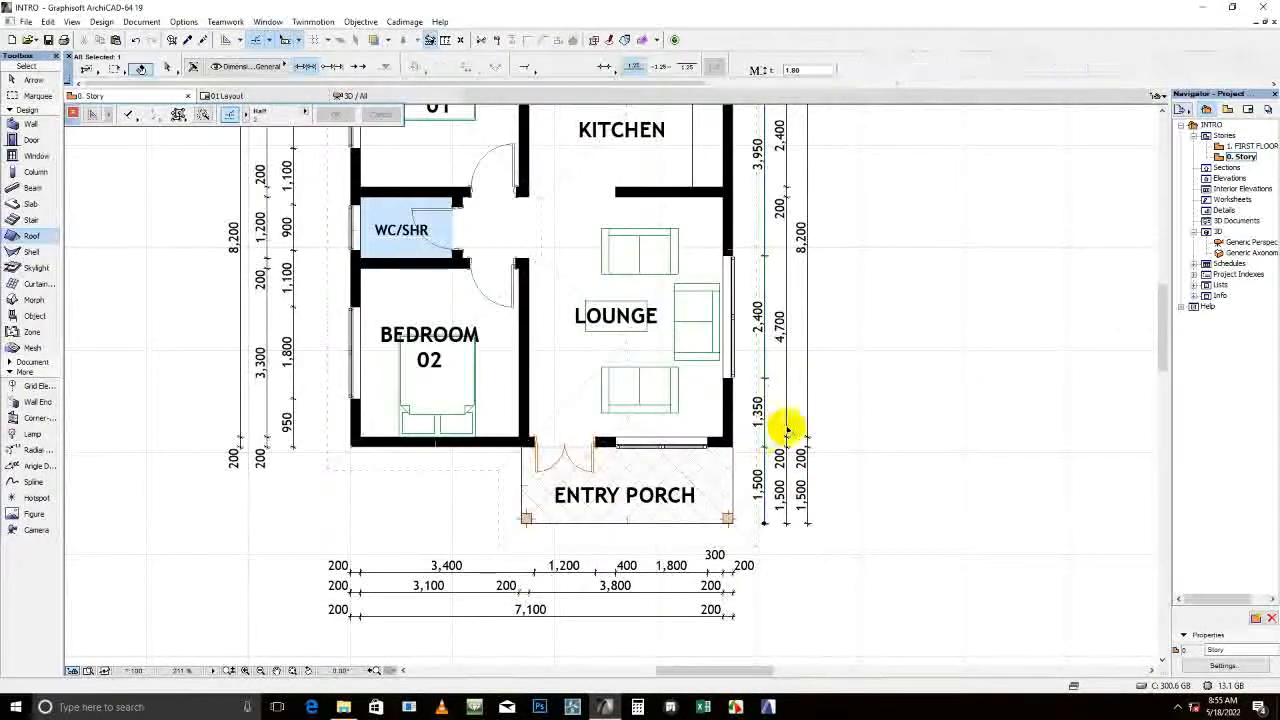
{"action": "left_click", "coordinate": [787, 429], "text": "shift"}
{"action": "key", "text": "Escape"}
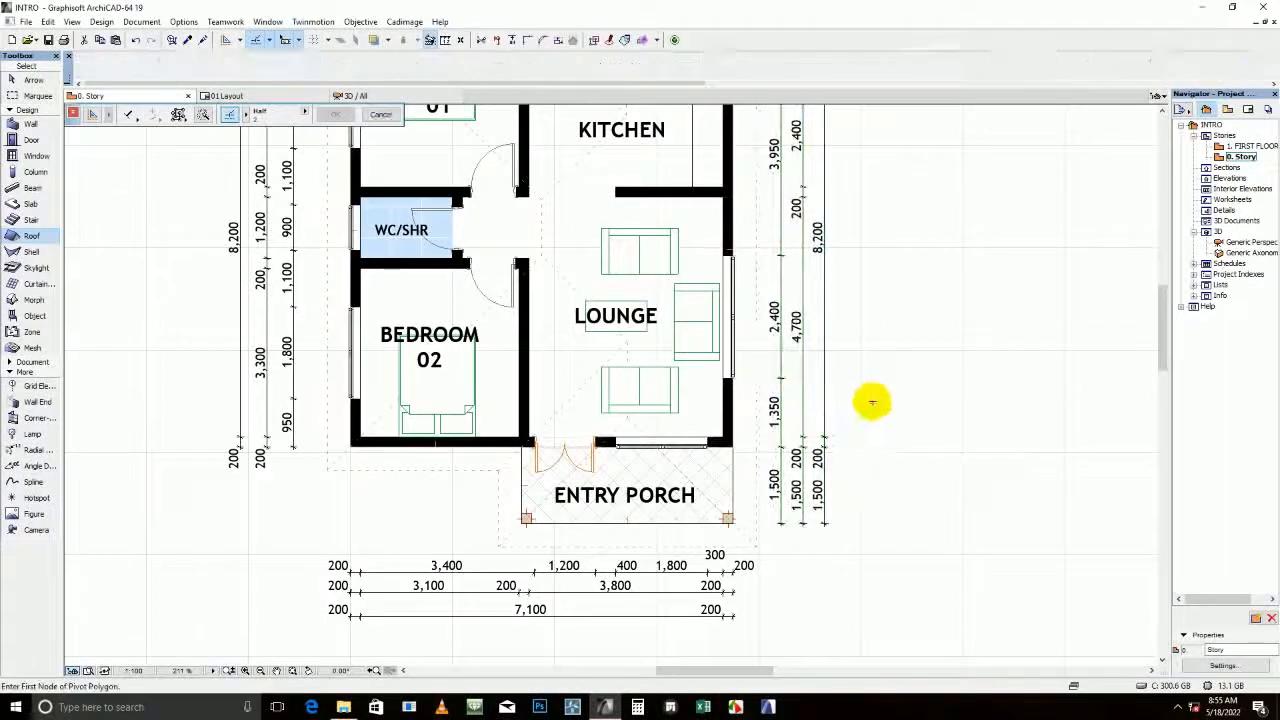
Select the roof and check its edges around the entry porch against the surrounding dimension chains
{"action": "scroll", "coordinate": [765, 415], "scroll_direction": "down", "scroll_amount": 2}
{"action": "left_click", "coordinate": [714, 472], "text": "shift"}
{"action": "scroll", "coordinate": [650, 464], "scroll_direction": "up", "scroll_amount": 2}
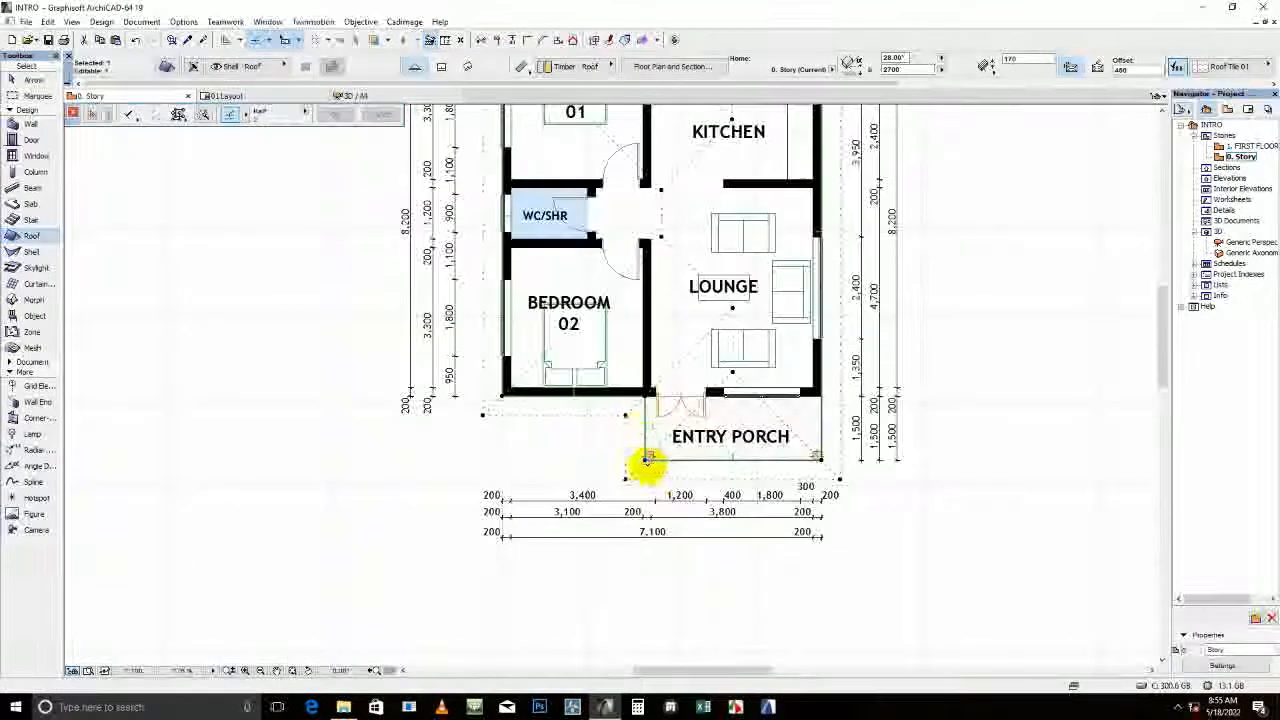
{"action": "middle_click_drag", "start_coordinate": [739, 427], "coordinate": [687, 483]}
{"action": "scroll", "coordinate": [690, 411], "scroll_direction": "down", "scroll_amount": 2}
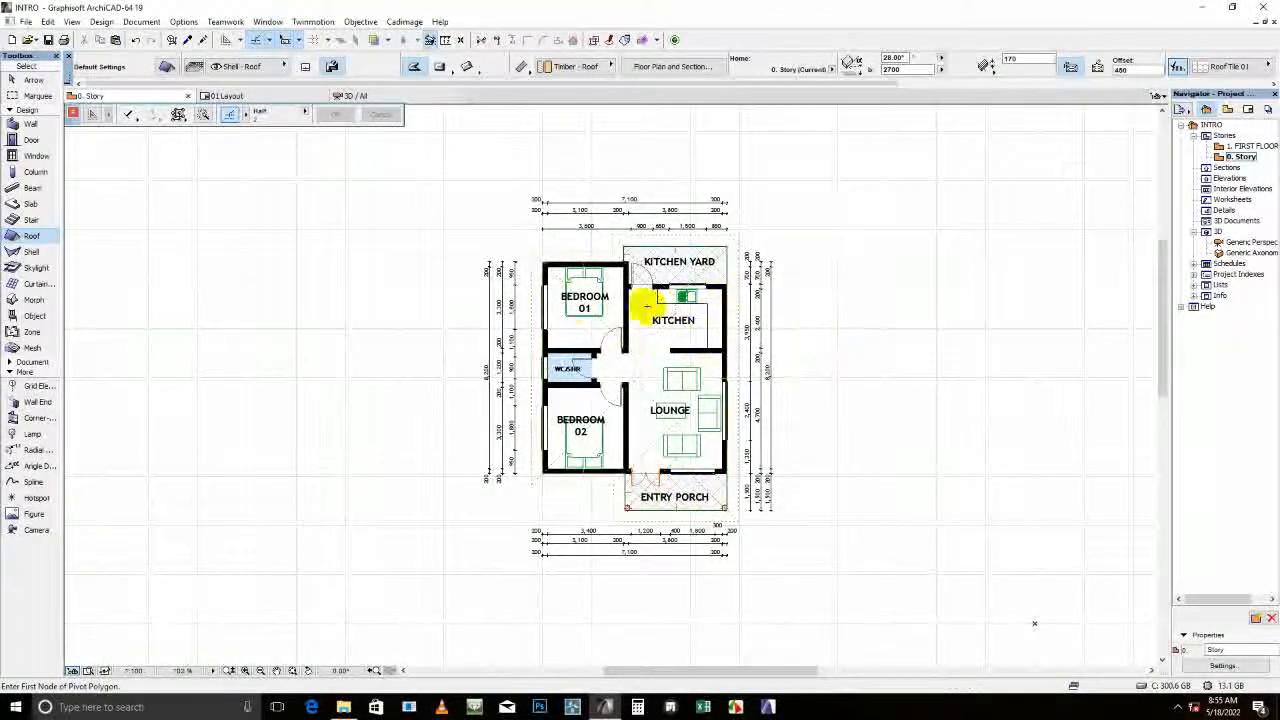
{"action": "left_click", "coordinate": [30, 95]}
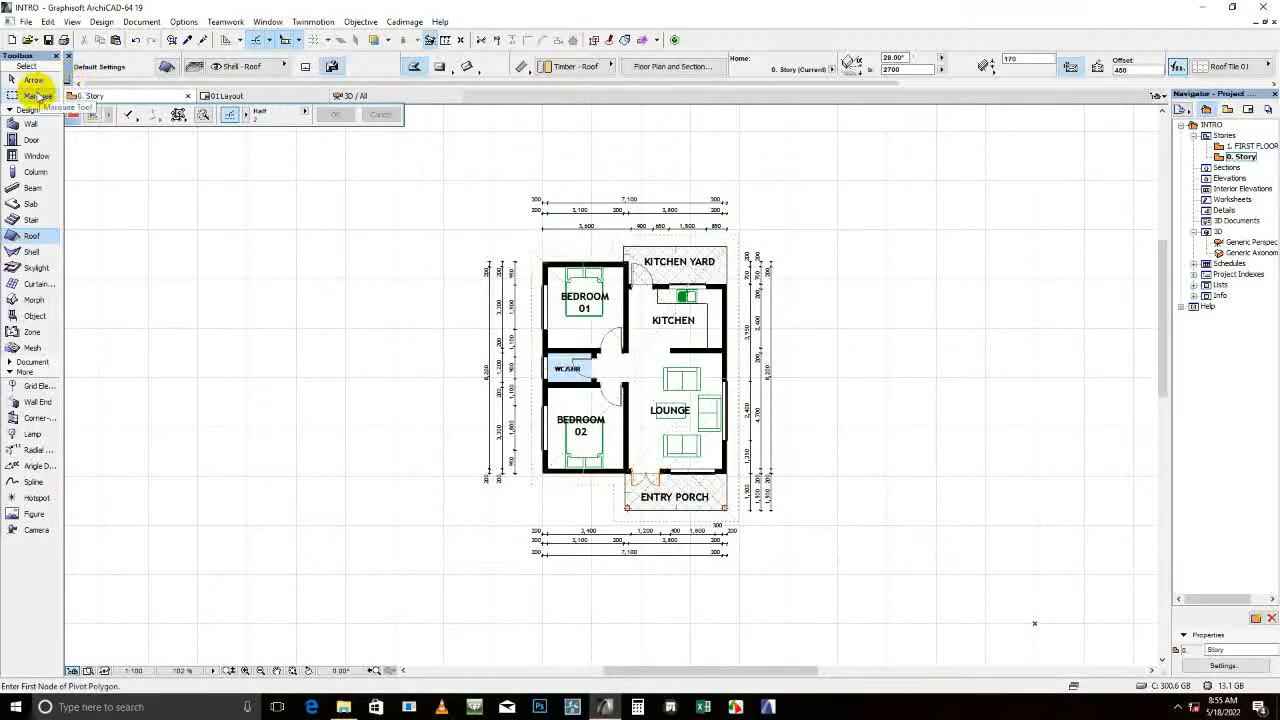
{"action": "left_click", "coordinate": [510, 207]}
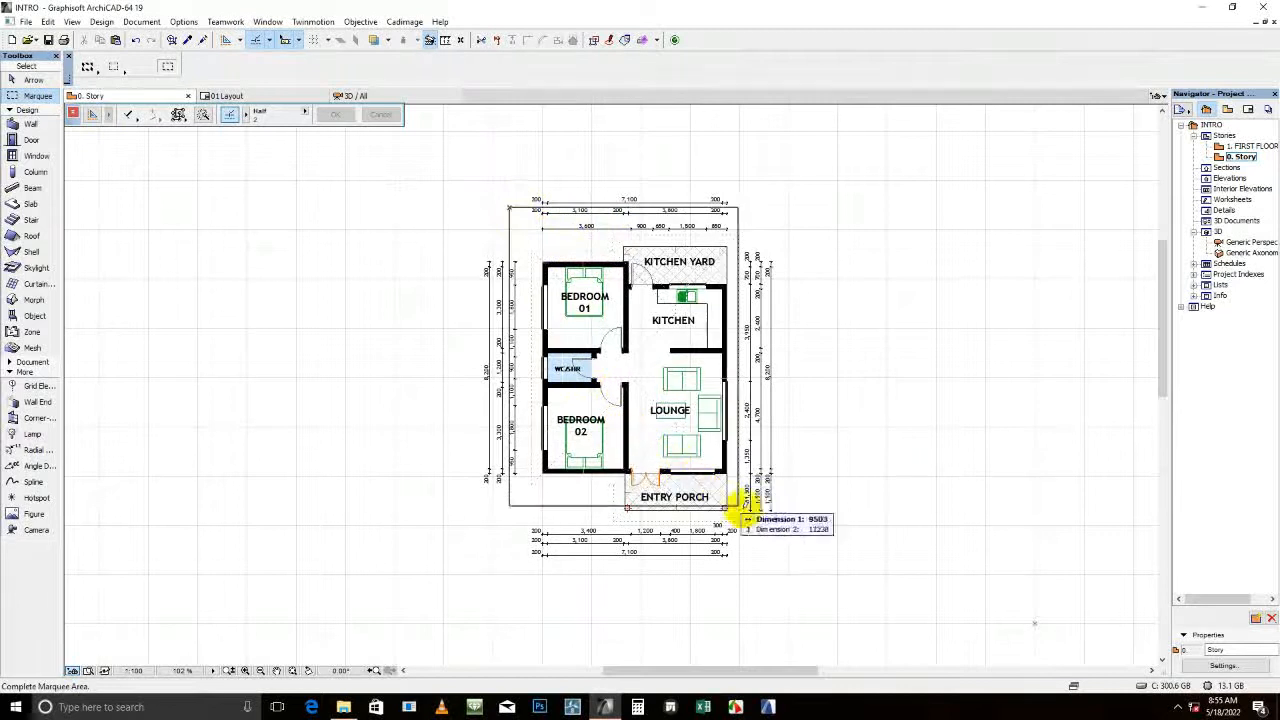
{"action": "left_click", "coordinate": [758, 541]}
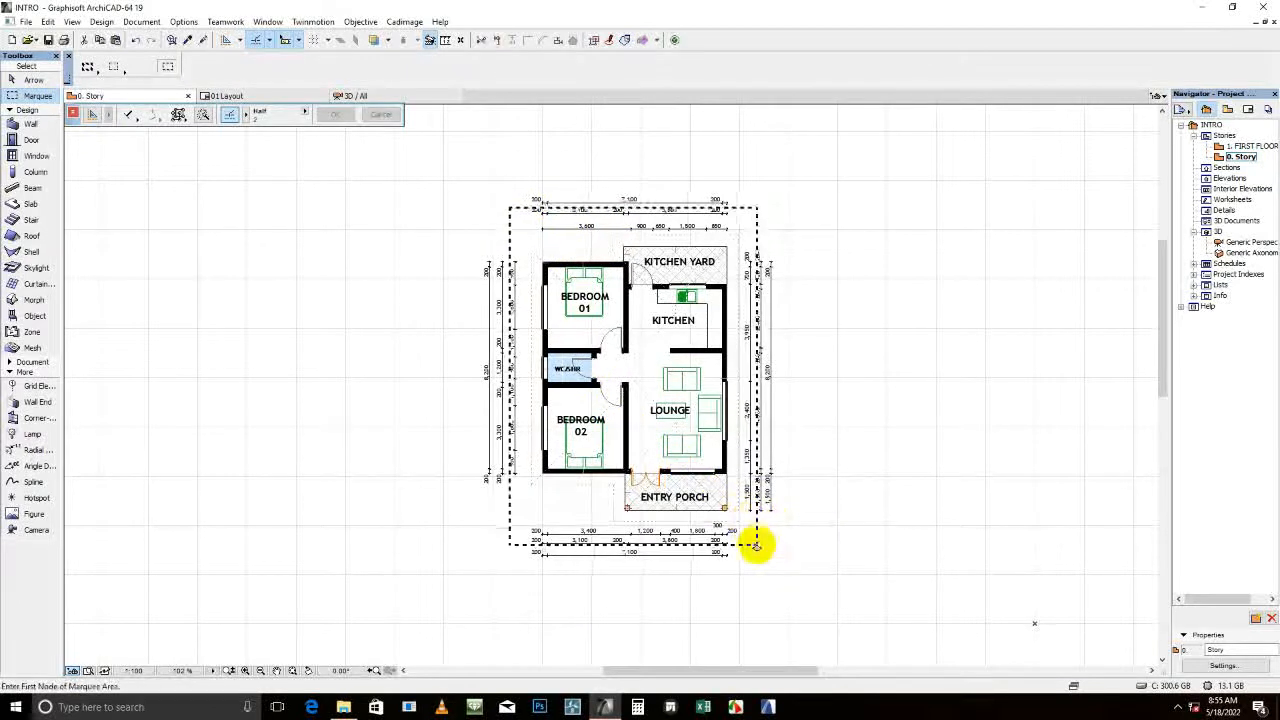
{"action": "right_click", "coordinate": [816, 341]}
{"action": "left_click", "coordinate": [826, 444]}
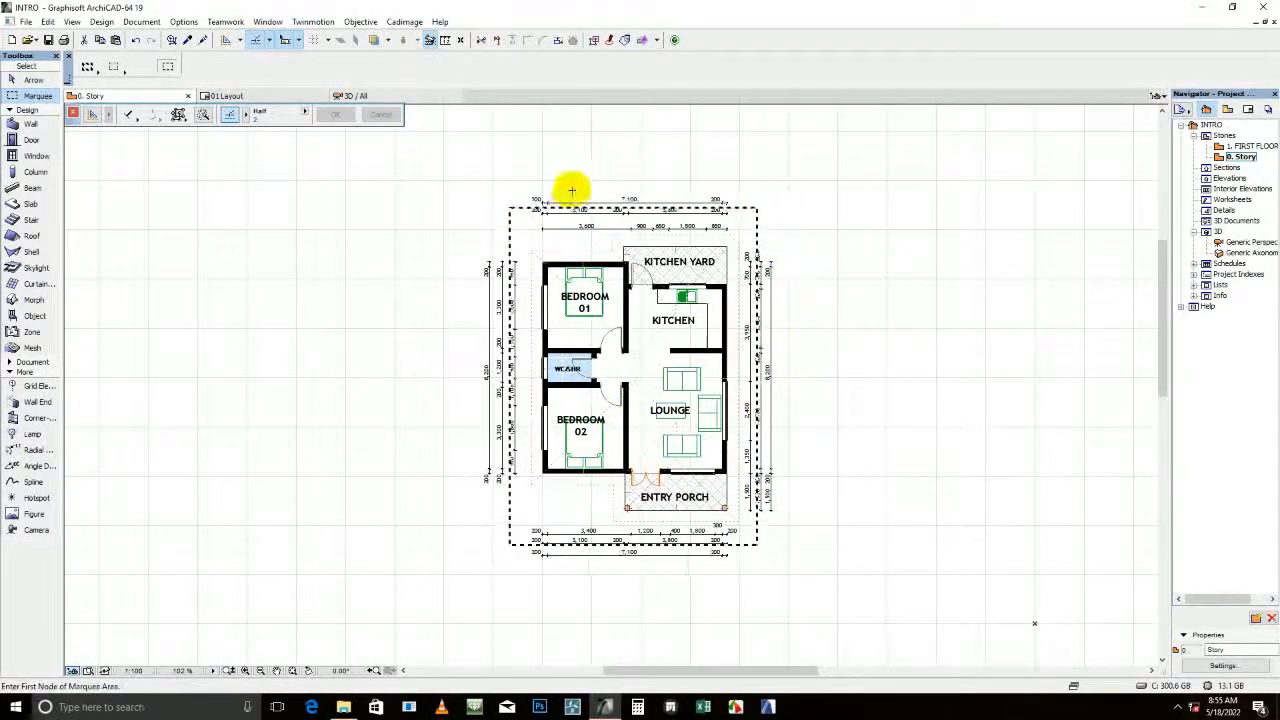
{"action": "left_click", "coordinate": [89, 68]}
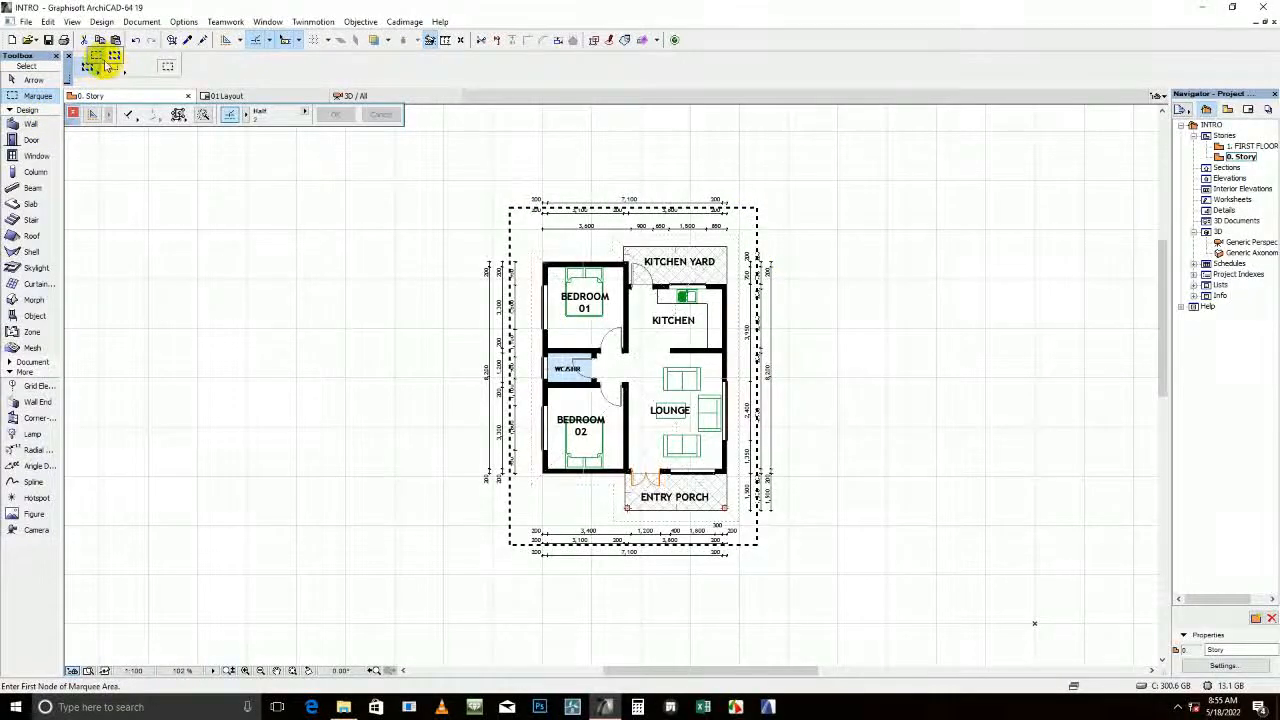
{"action": "key", "text": "Escape"}
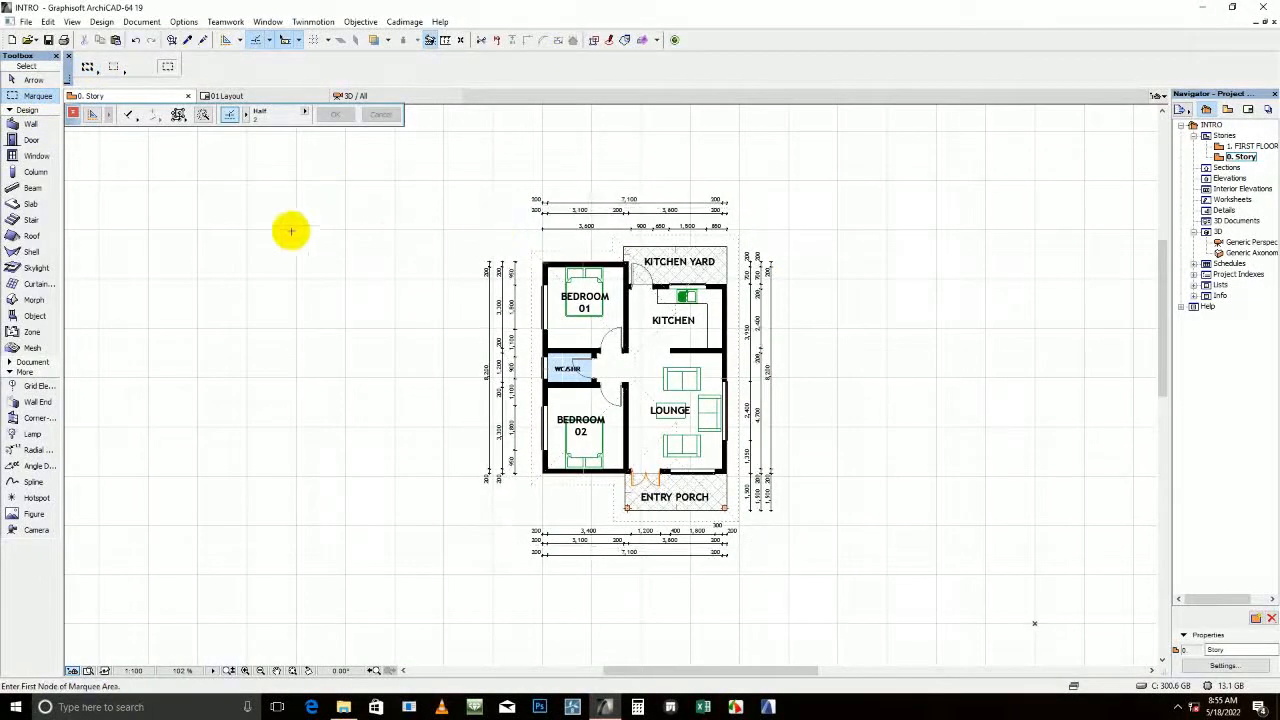
Enclose the house plan with a rectangular marquee covering all stories and show the marquee content in 3D
{"action": "left_click", "coordinate": [510, 197]}
{"action": "left_click", "coordinate": [784, 549]}
{"action": "left_click", "coordinate": [90, 71]}
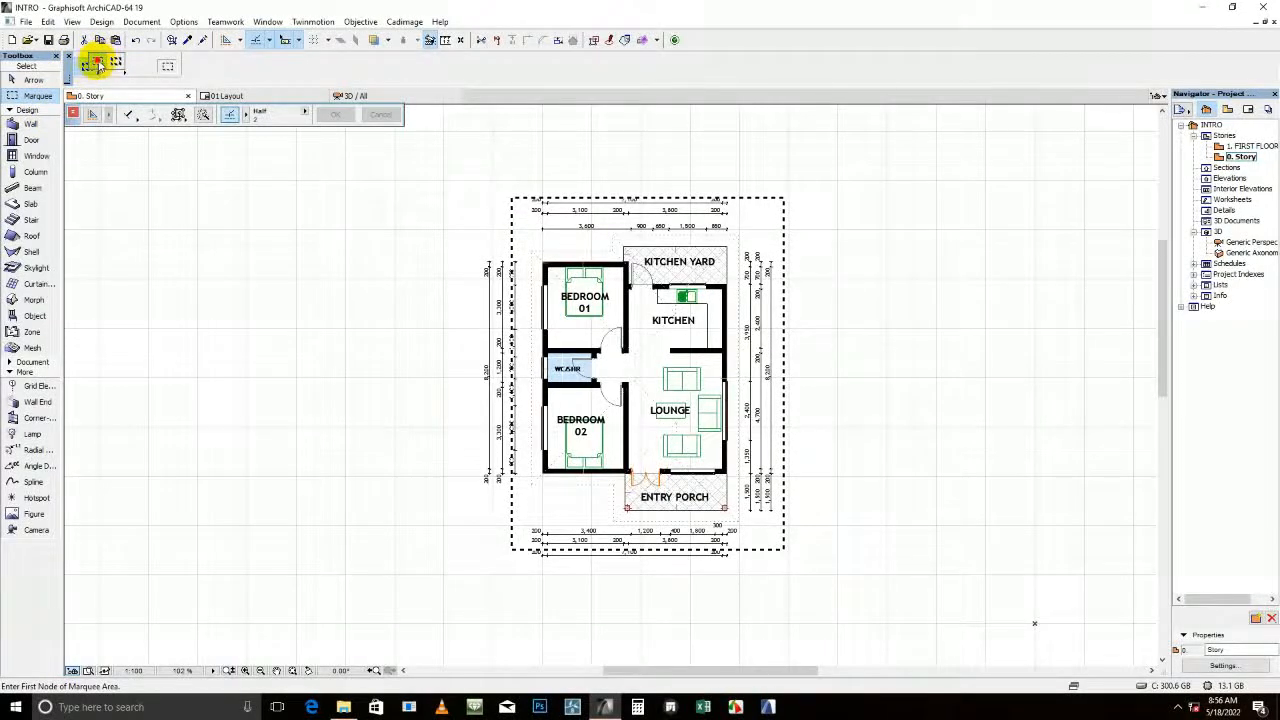
{"action": "left_click", "coordinate": [97, 66]}
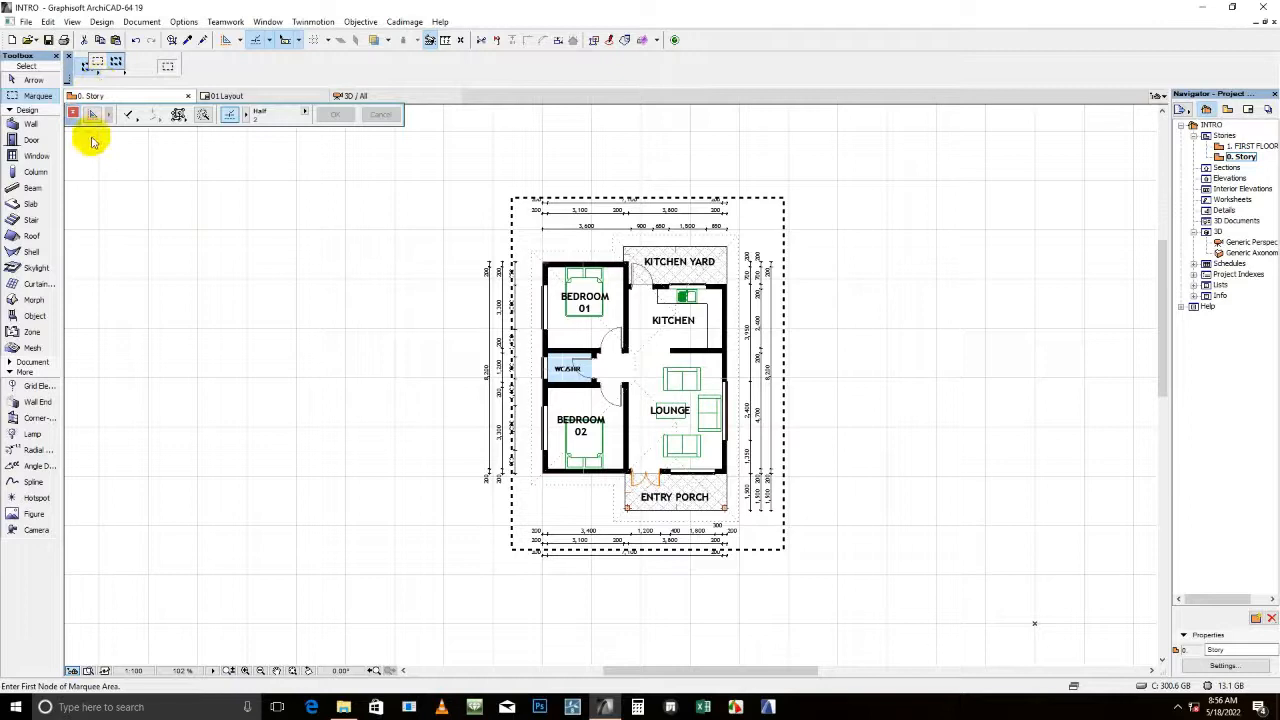
{"action": "right_click", "coordinate": [858, 231]}
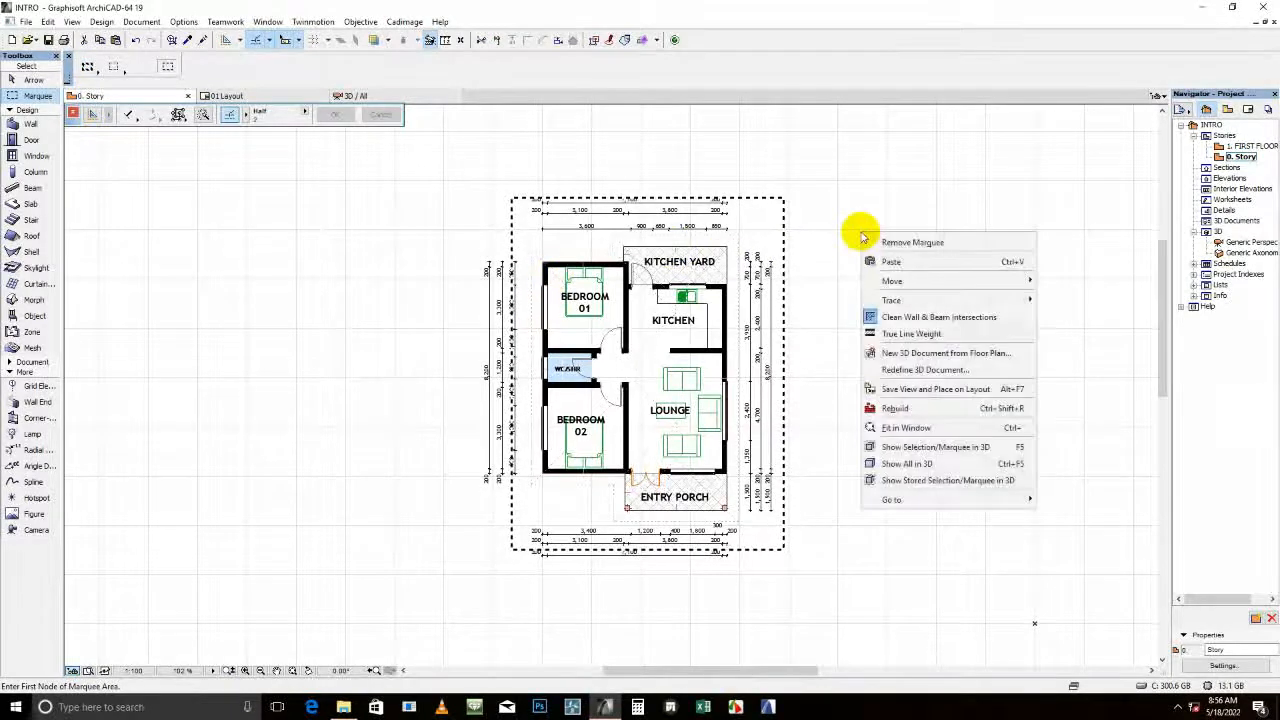
{"action": "left_click", "coordinate": [945, 447]}
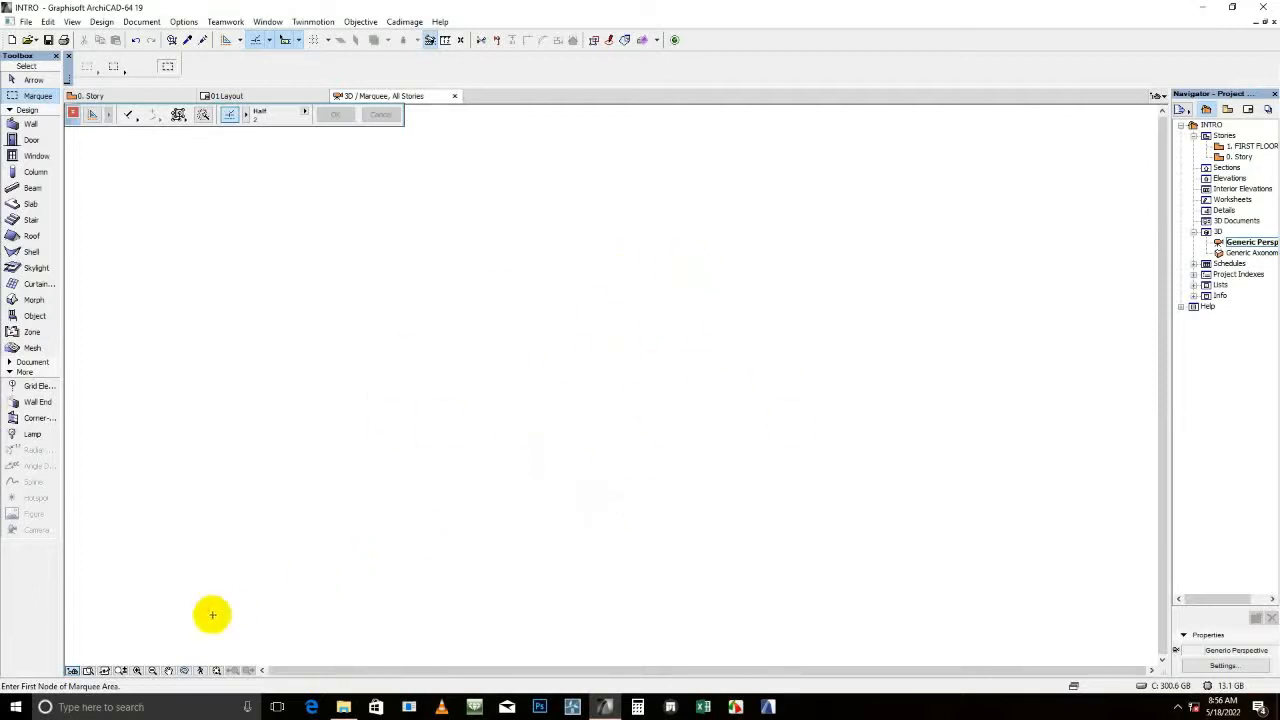
Set the top offset of both entry porch columns to -700 relative to the first floor, so they end beneath the roof
{"action": "left_click", "coordinate": [217, 672]}
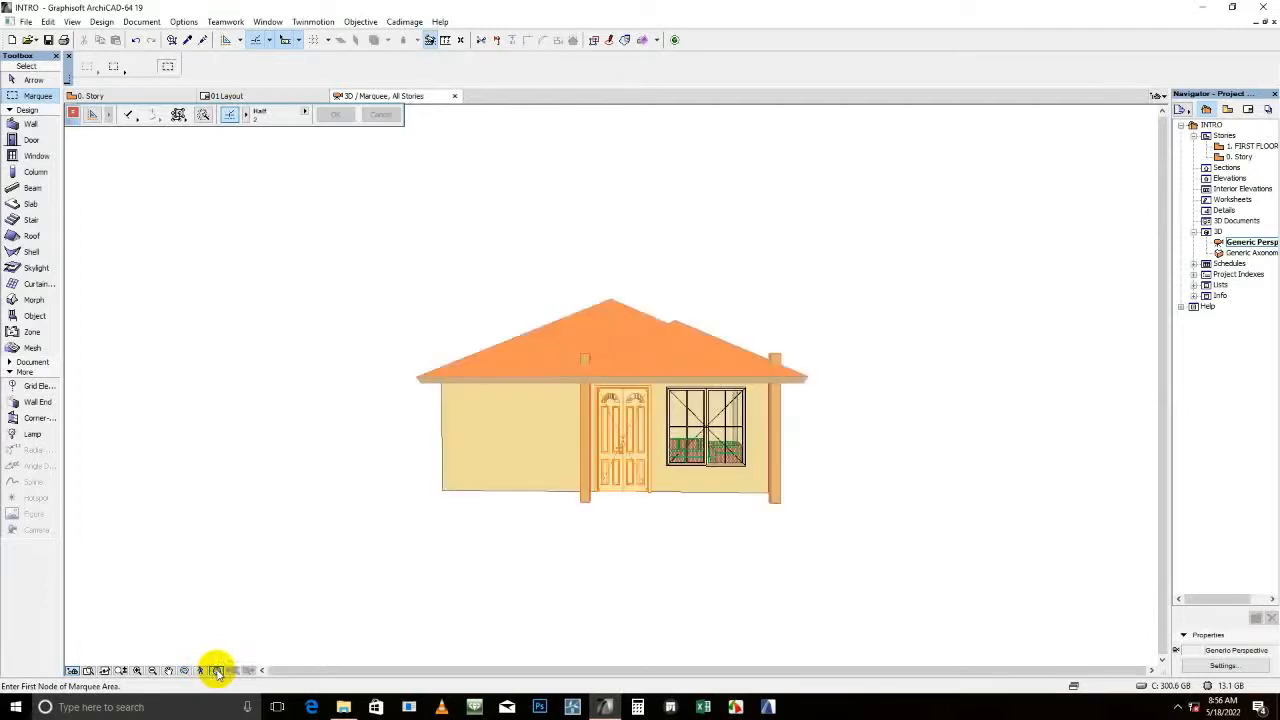
{"action": "scroll", "coordinate": [589, 355], "scroll_direction": "up", "scroll_amount": 1}
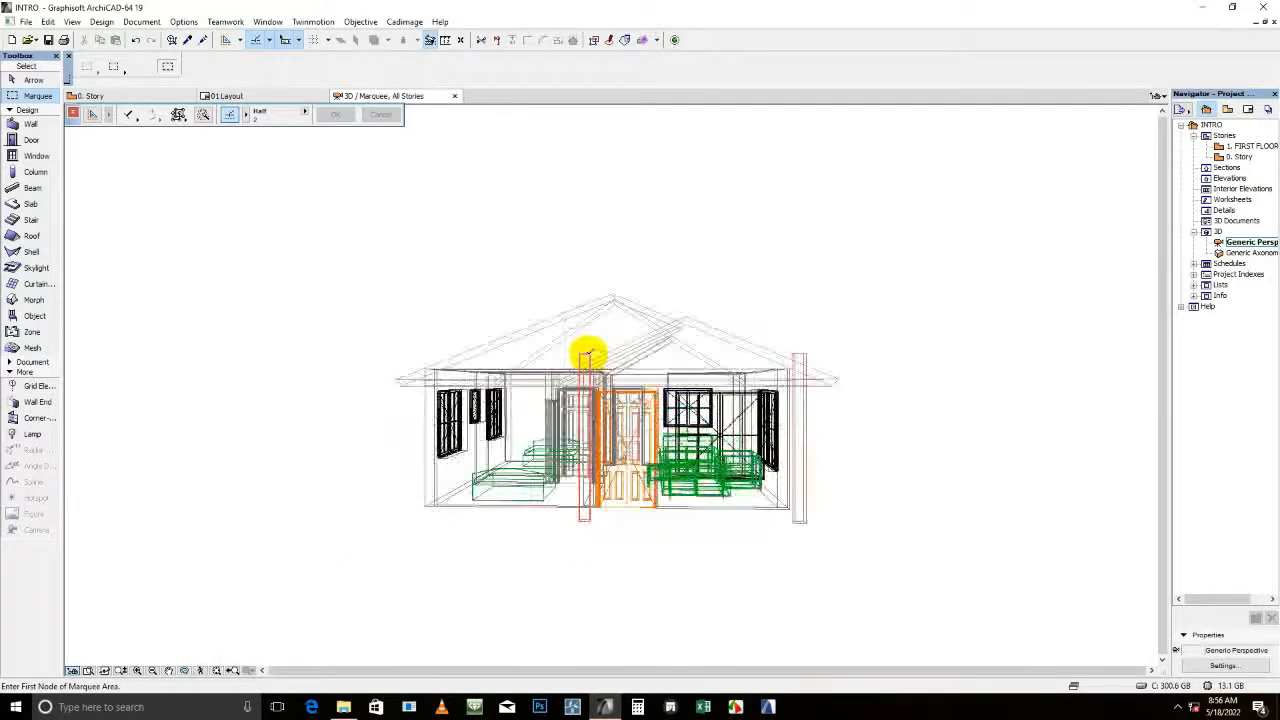
{"action": "mouse_move", "coordinate": [572, 387]}
{"action": "left_mouse_down"}
{"action": "mouse_move", "coordinate": [780, 391]}
{"action": "mouse_move", "coordinate": [330, 405]}
{"action": "mouse_move", "coordinate": [553, 440]}
{"action": "left_mouse_up"}
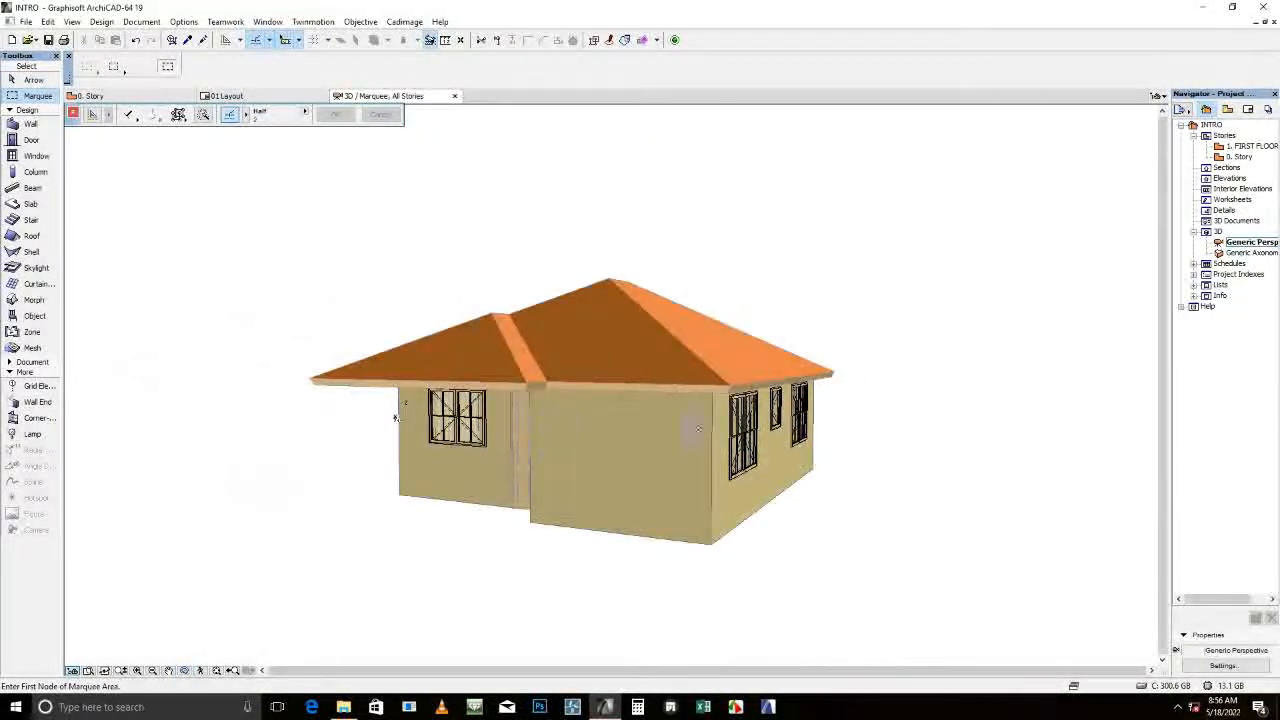
{"action": "left_click", "coordinate": [618, 347]}
{"action": "left_click", "coordinate": [757, 306]}
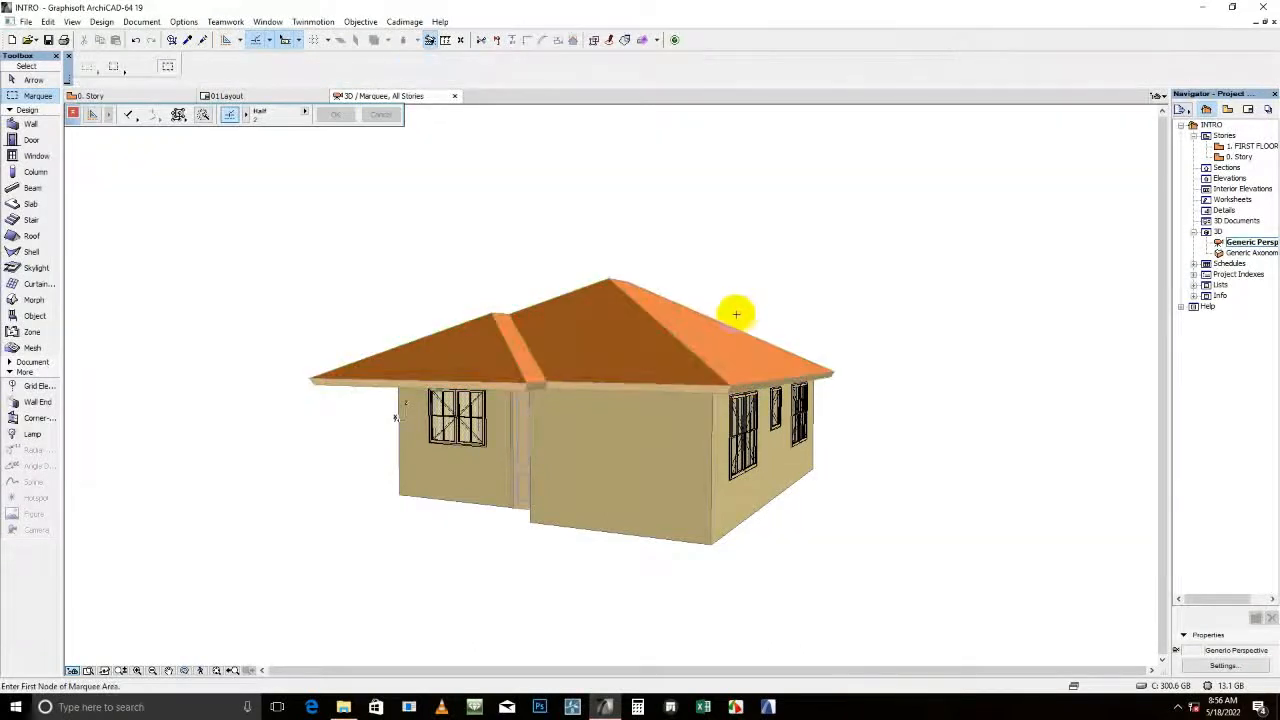
{"action": "mouse_move", "coordinate": [731, 326]}
{"action": "middle_mouse_down", "text": "shift"}
{"action": "mouse_move", "coordinate": [466, 343]}
{"action": "mouse_move", "coordinate": [820, 386]}
{"action": "mouse_move", "coordinate": [625, 365]}
{"action": "mouse_move", "coordinate": [686, 349]}
{"action": "mouse_move", "coordinate": [500, 357]}
{"action": "middle_mouse_up", "text": "shift"}
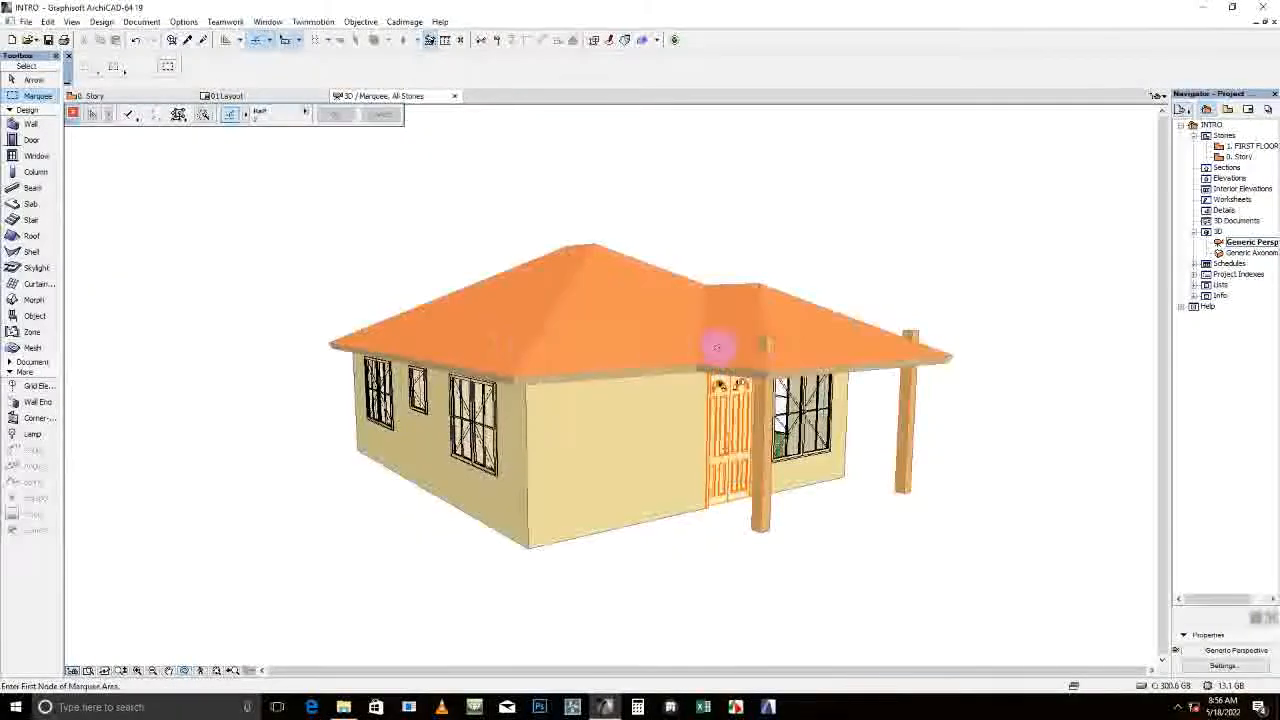
{"action": "left_click", "coordinate": [905, 360]}
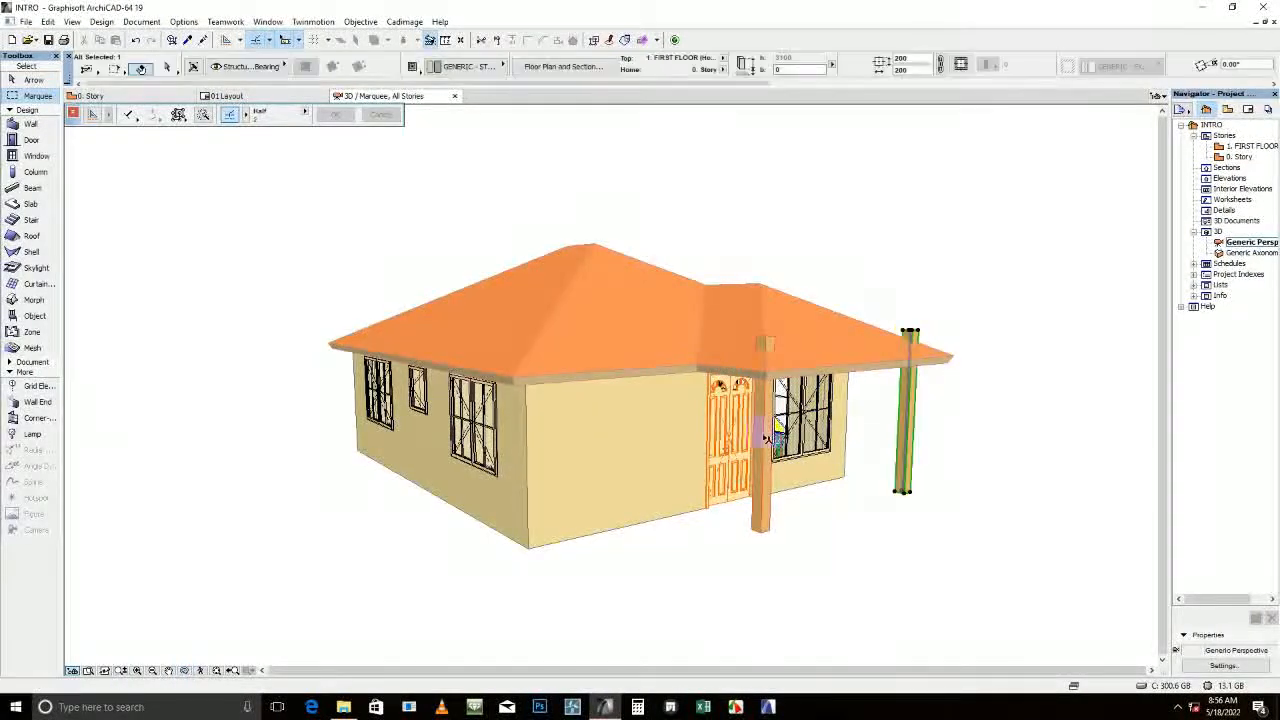
{"action": "key", "text": "ctrl+t"}
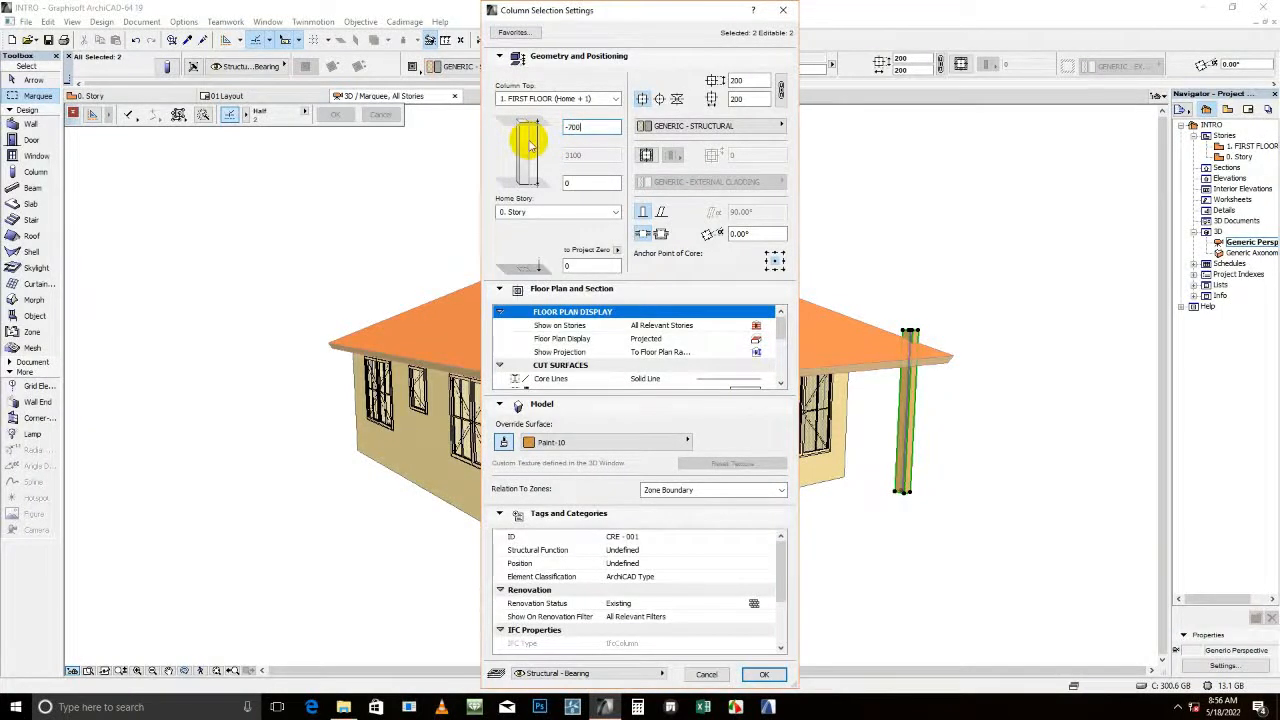
{"action": "left_click", "coordinate": [770, 674]}
{"action": "key", "text": "Escape"}
{"action": "middle_click_drag", "start_coordinate": [970, 422], "coordinate": [640, 289], "text": "shift"}
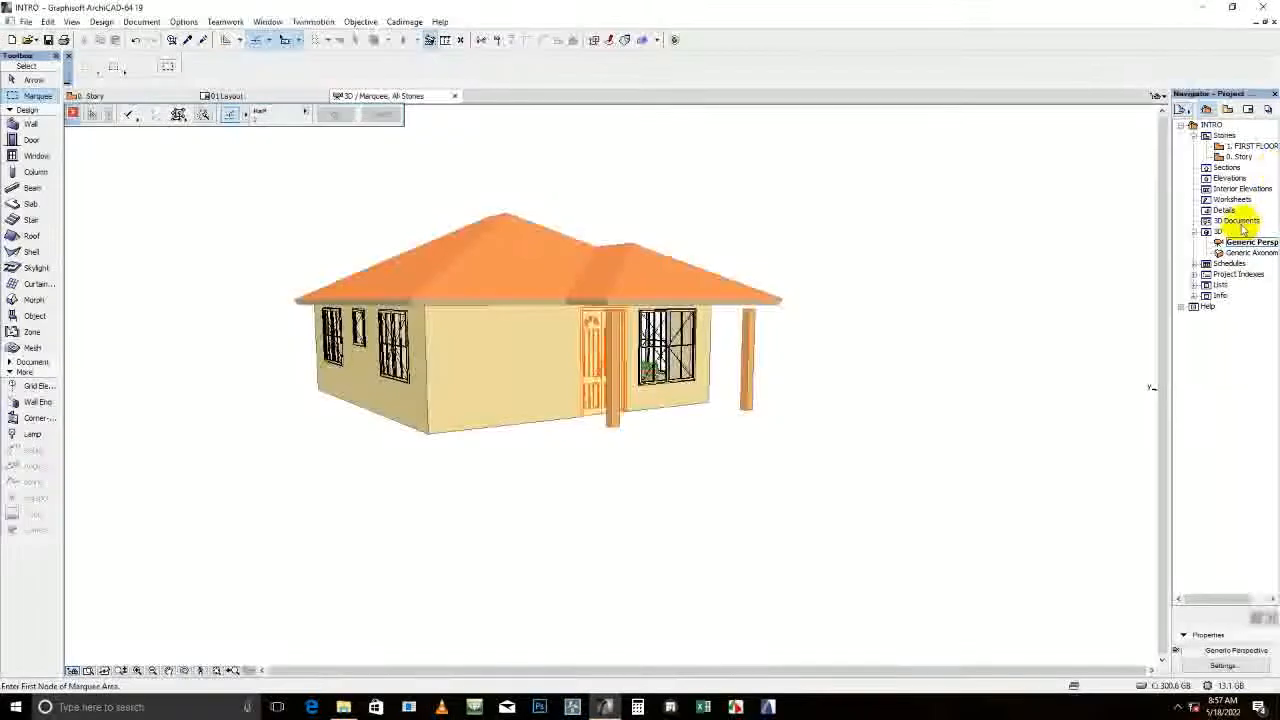
Return to the 0. Story floor plan and remove the marquee around the house
{"action": "double_click", "coordinate": [1245, 155]}
{"action": "right_click", "coordinate": [828, 227]}
{"action": "left_click", "coordinate": [875, 230]}
Select the roof in plan and examine its outline over the kitchen yard and the entry porch
{"action": "scroll", "coordinate": [663, 286], "scroll_direction": "down", "scroll_amount": 2}
{"action": "left_click", "coordinate": [651, 294]}
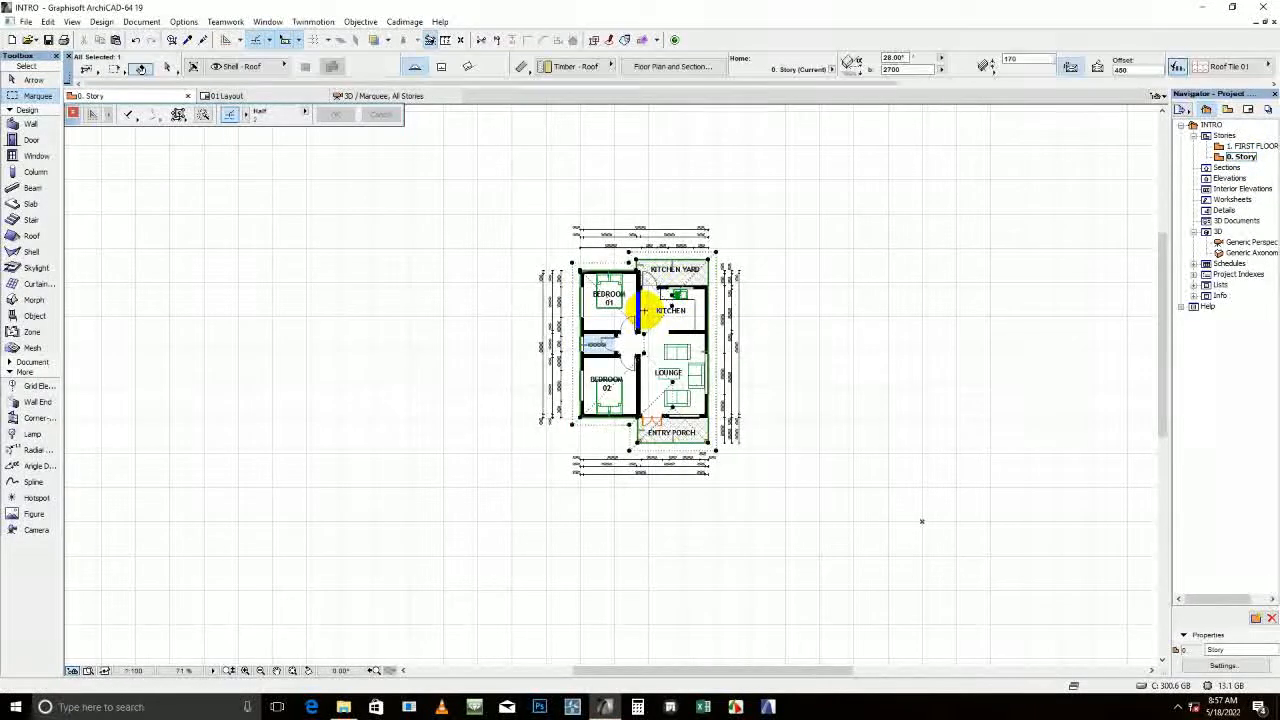
{"action": "scroll", "coordinate": [712, 276], "scroll_direction": "up", "scroll_amount": 2}
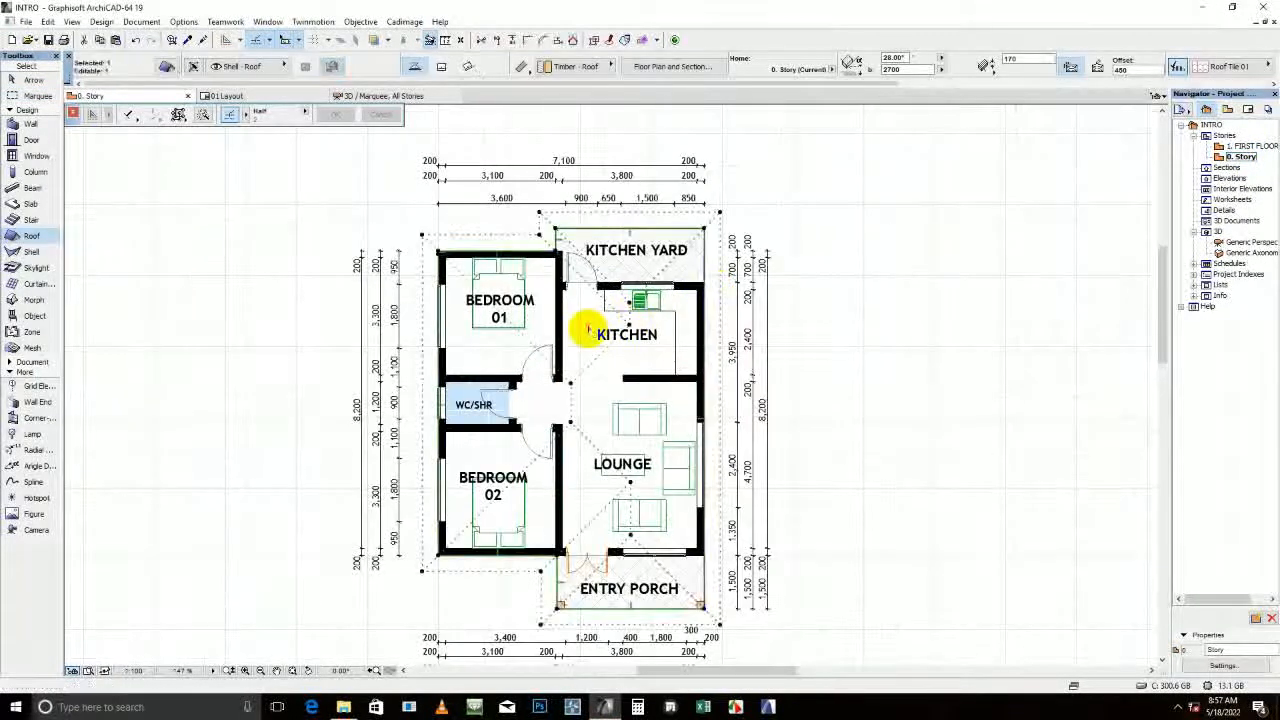
{"action": "key", "text": "Escape"}
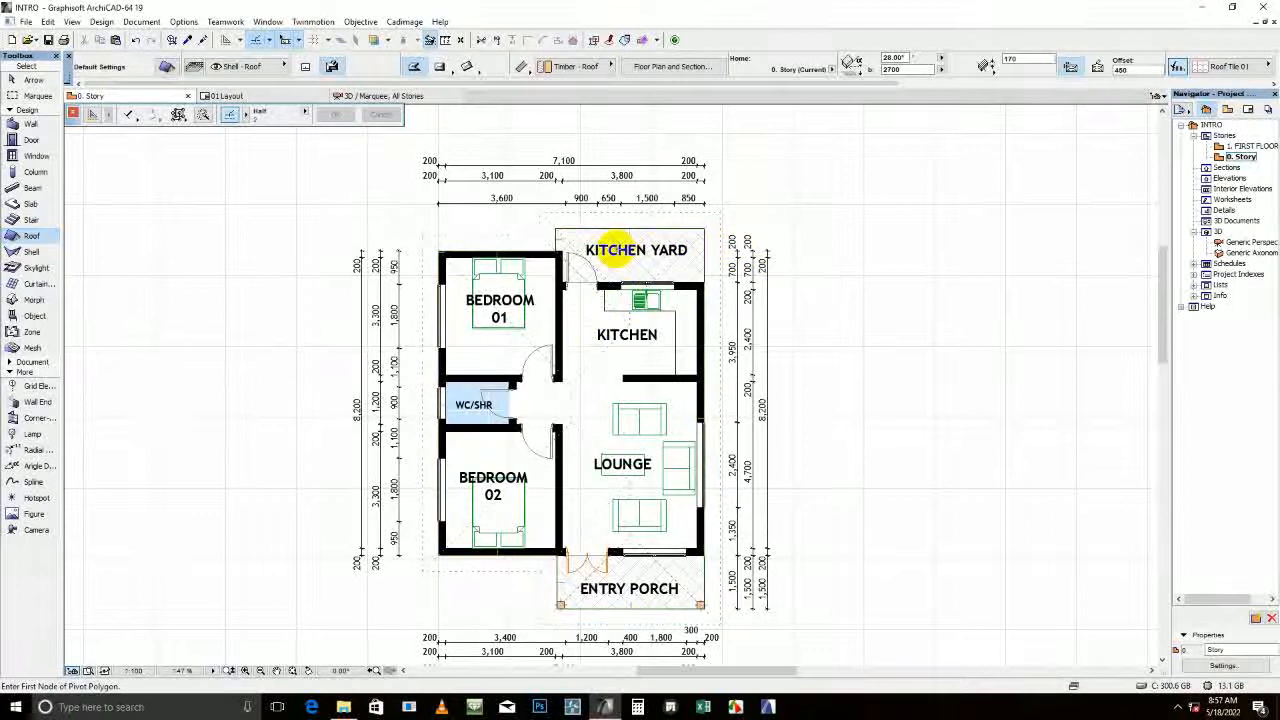
{"action": "left_click", "coordinate": [622, 221]}
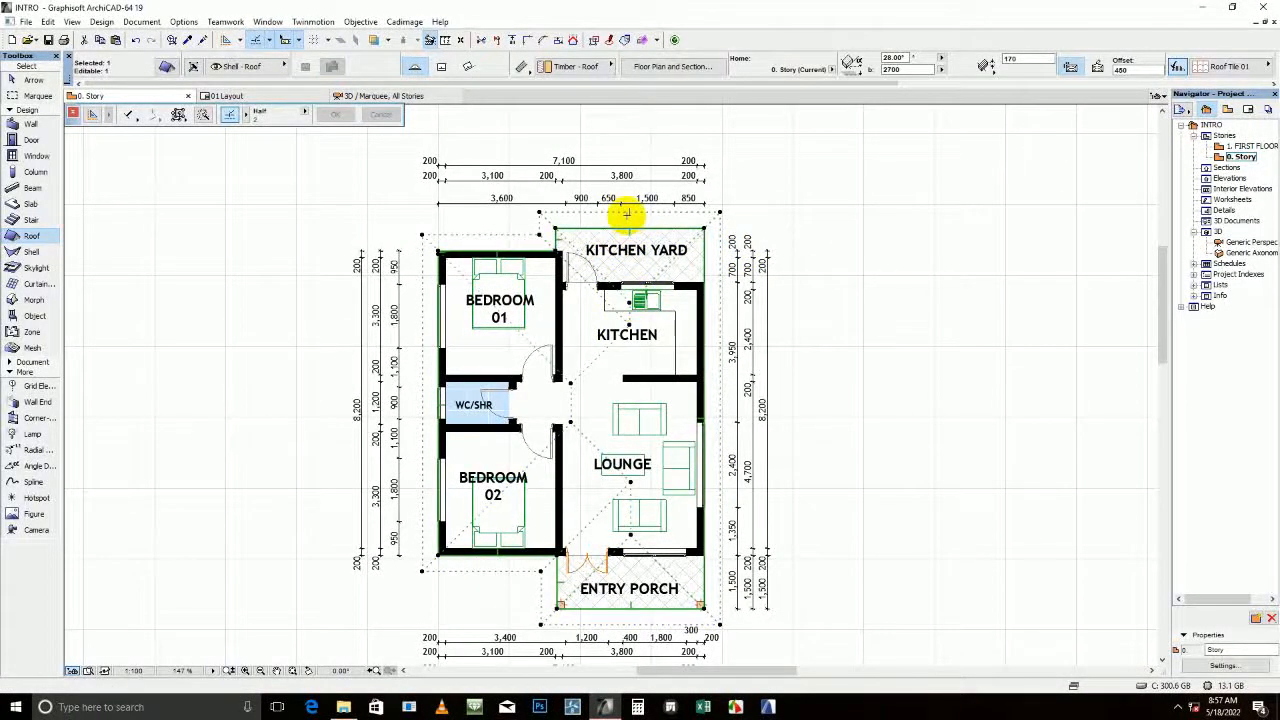
{"action": "scroll", "coordinate": [663, 251], "scroll_direction": "down", "scroll_amount": 2}
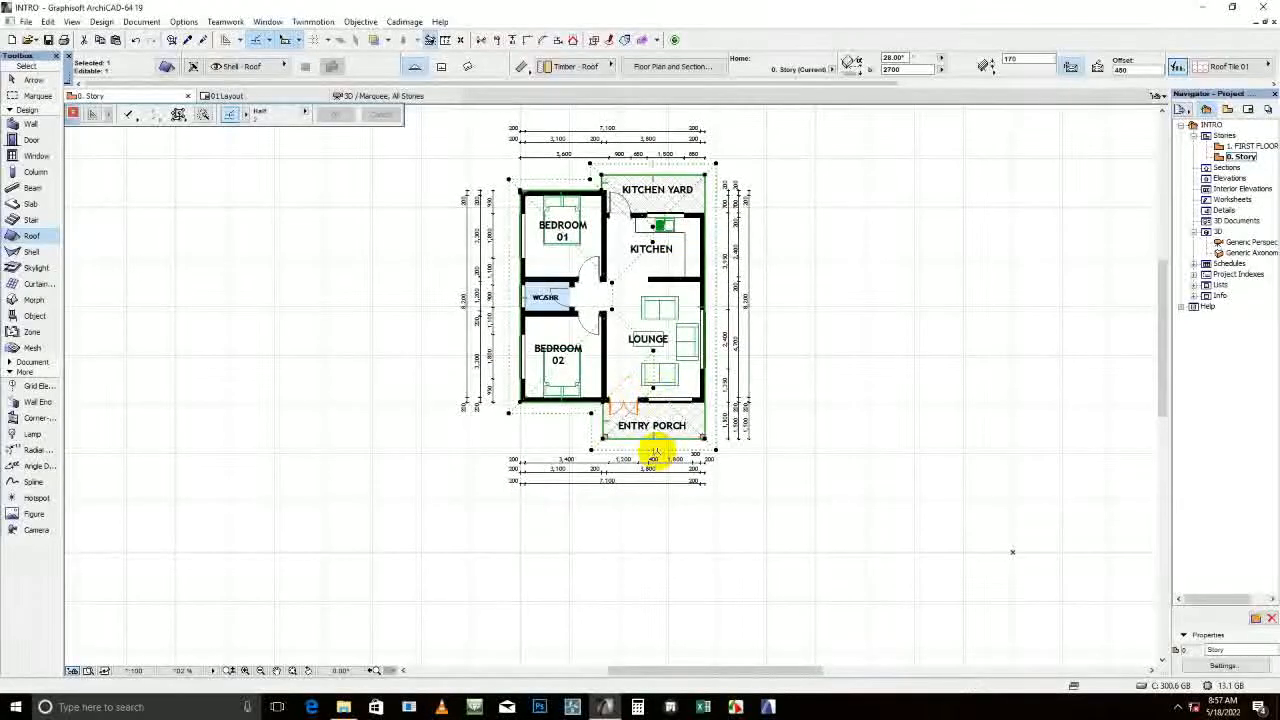
{"action": "key", "text": "Escape"}
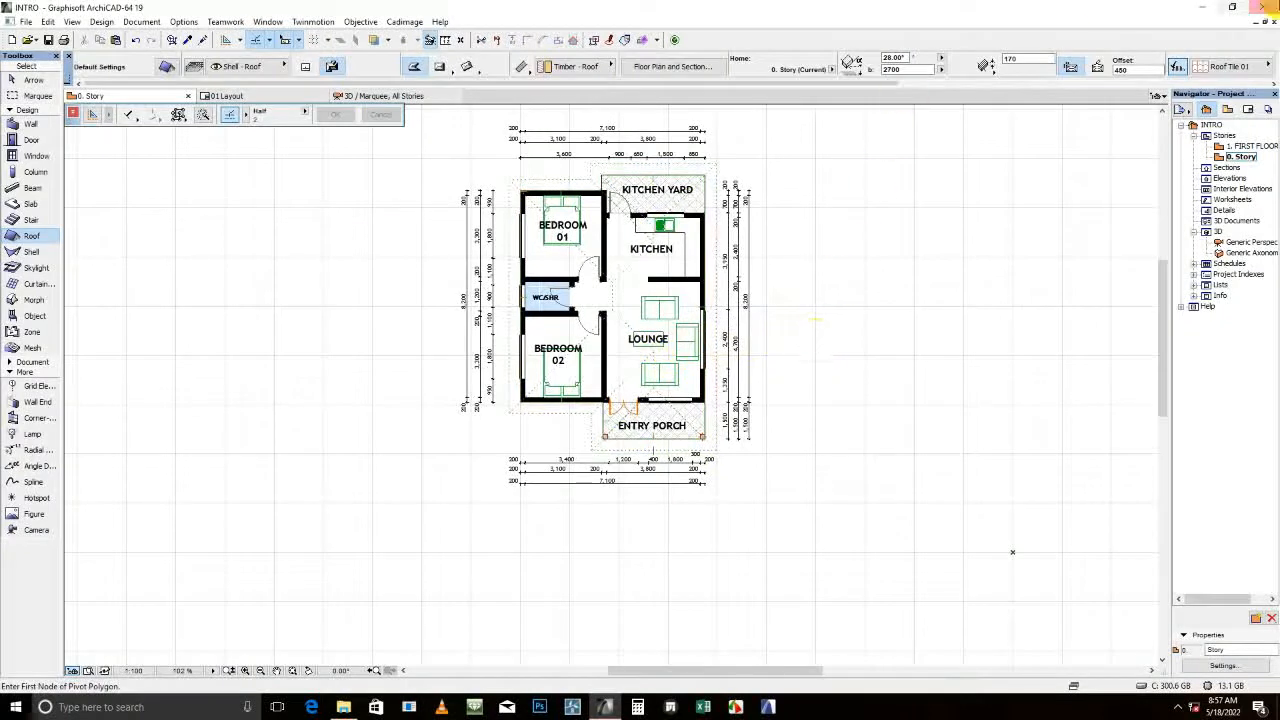
Copy the entry porch column nearest Bedroom 02 to the kitchen yard's outer corner beside Bedroom 01, aligning it exactly with the slab corner
{"action": "scroll", "coordinate": [622, 203], "scroll_direction": "up", "scroll_amount": 3}
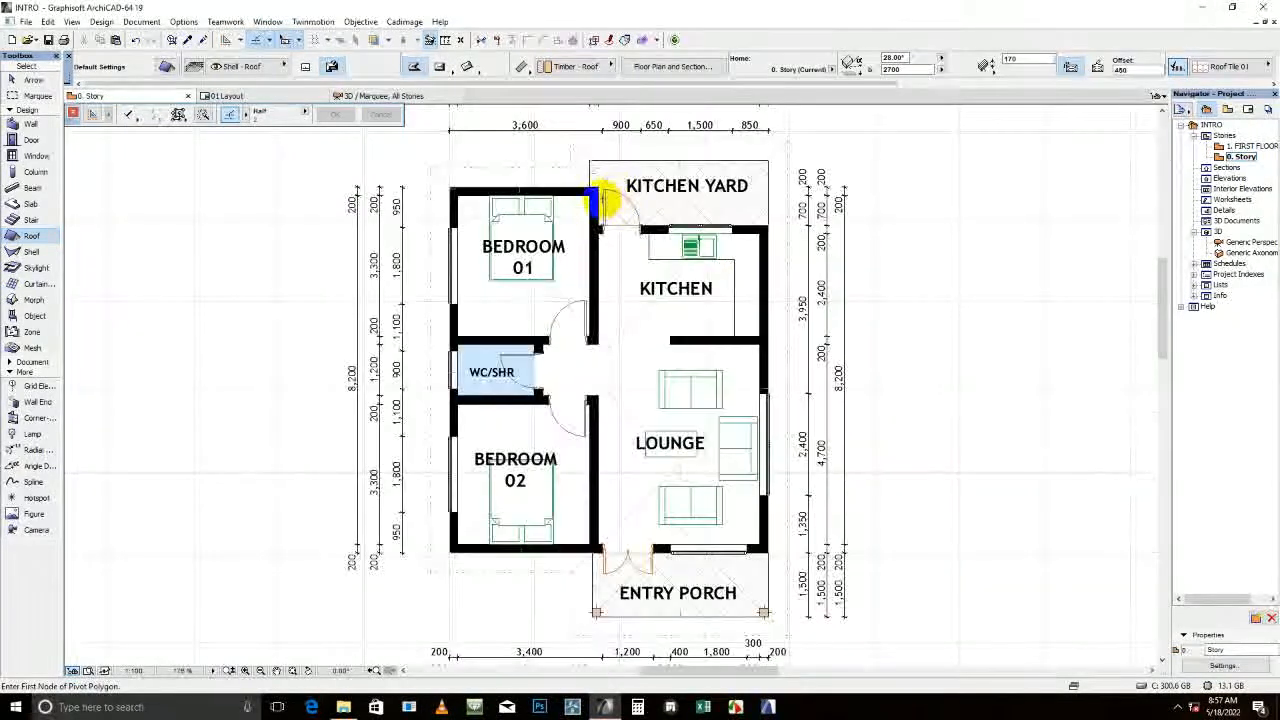
{"action": "scroll", "coordinate": [610, 515], "scroll_direction": "up", "scroll_amount": 3}
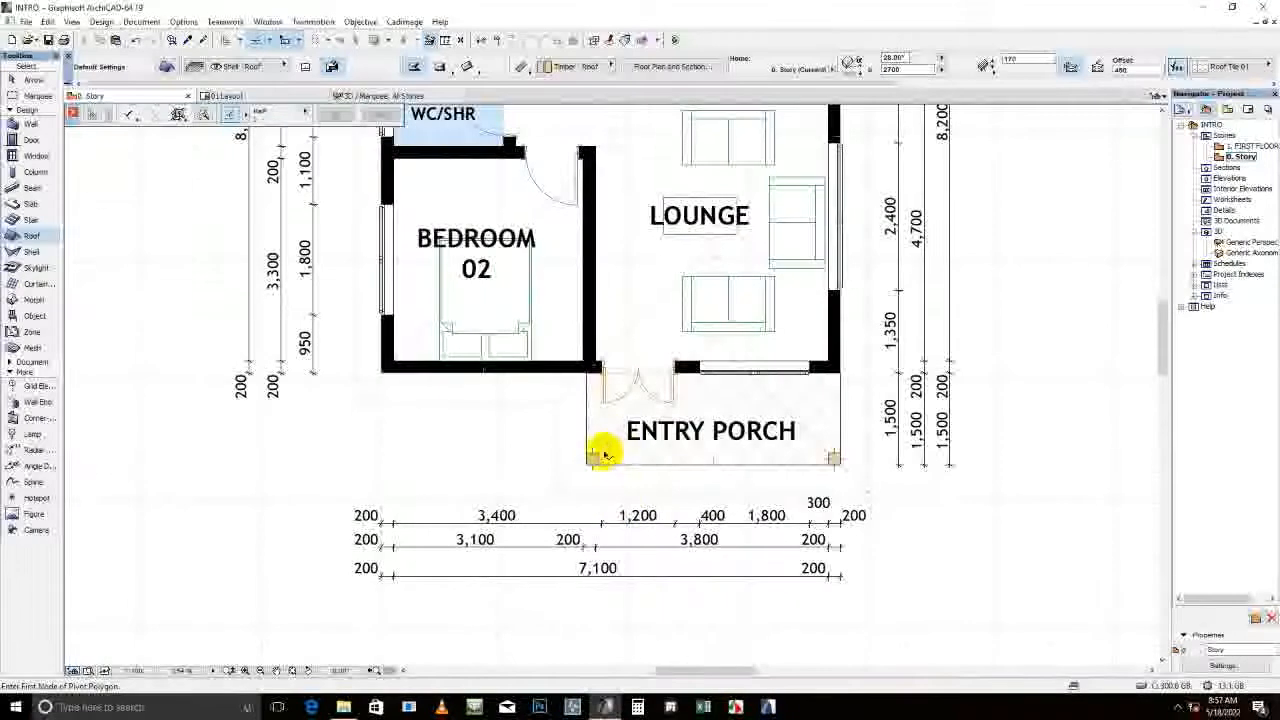
{"action": "left_click", "coordinate": [594, 456]}
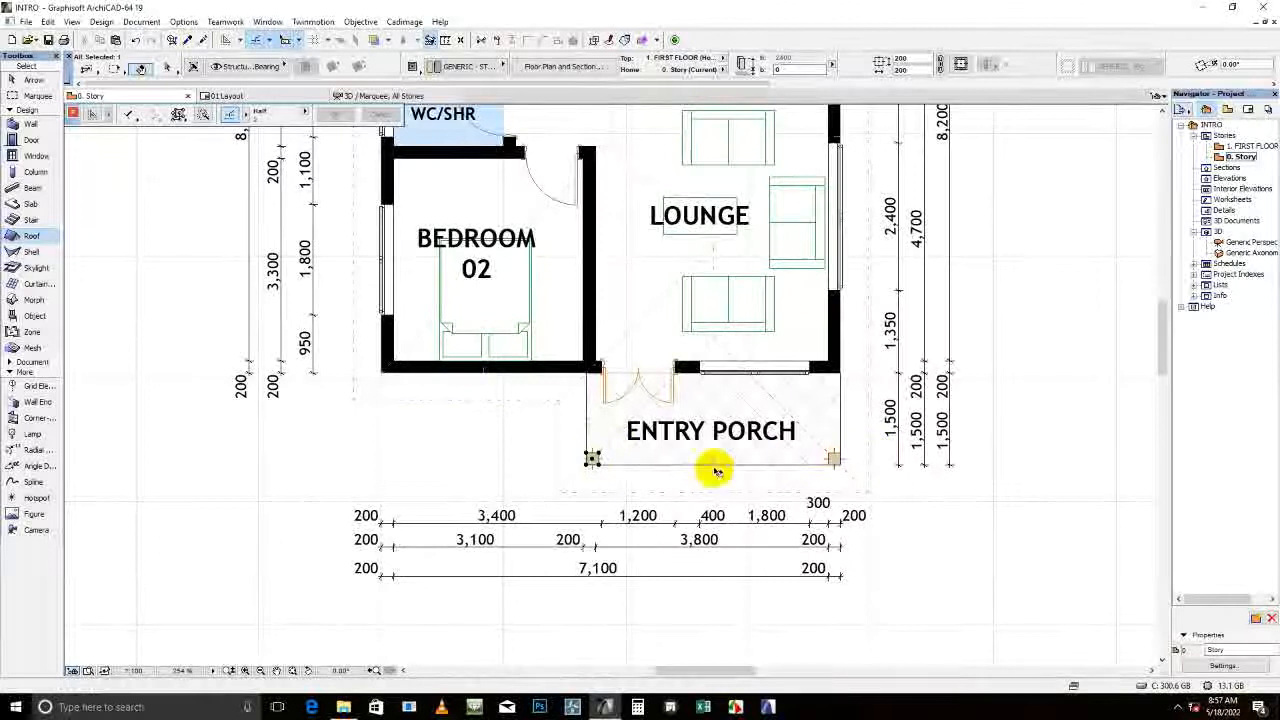
{"action": "left_click", "coordinate": [591, 462]}
{"action": "scroll", "coordinate": [563, 574], "scroll_direction": "down", "scroll_amount": 5}
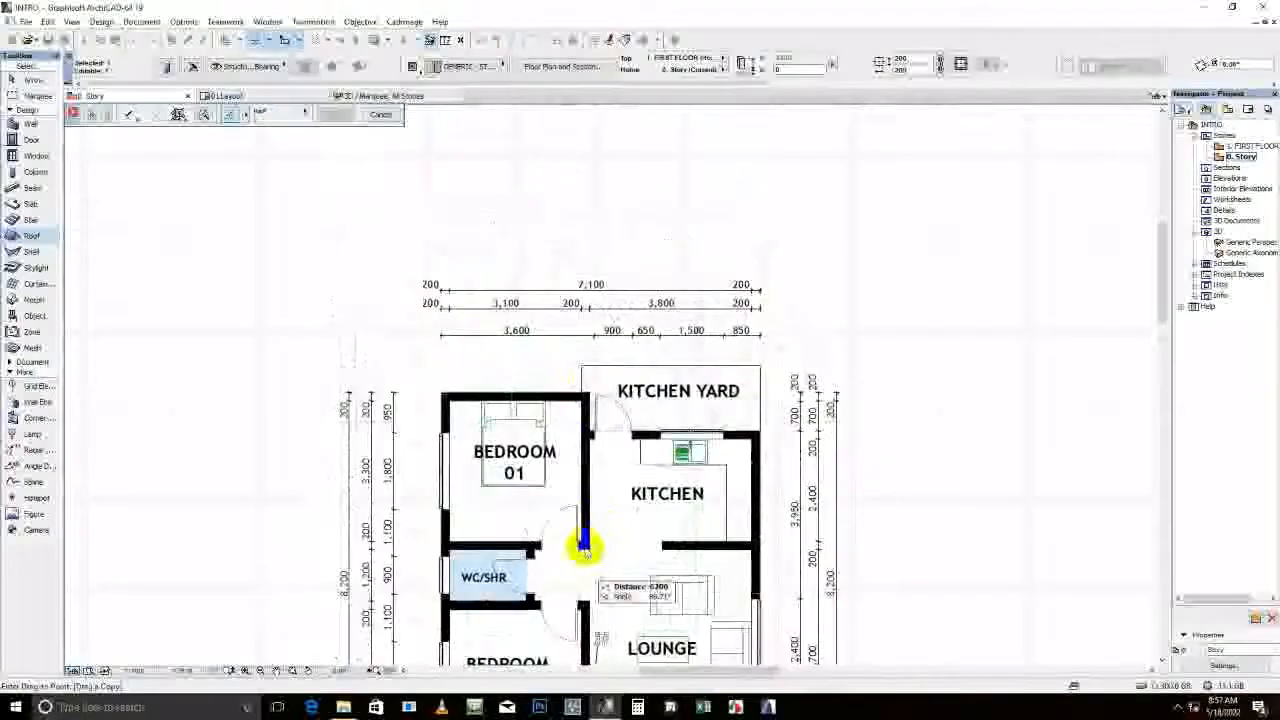
{"action": "scroll", "coordinate": [580, 349], "scroll_direction": "up", "scroll_amount": 5}
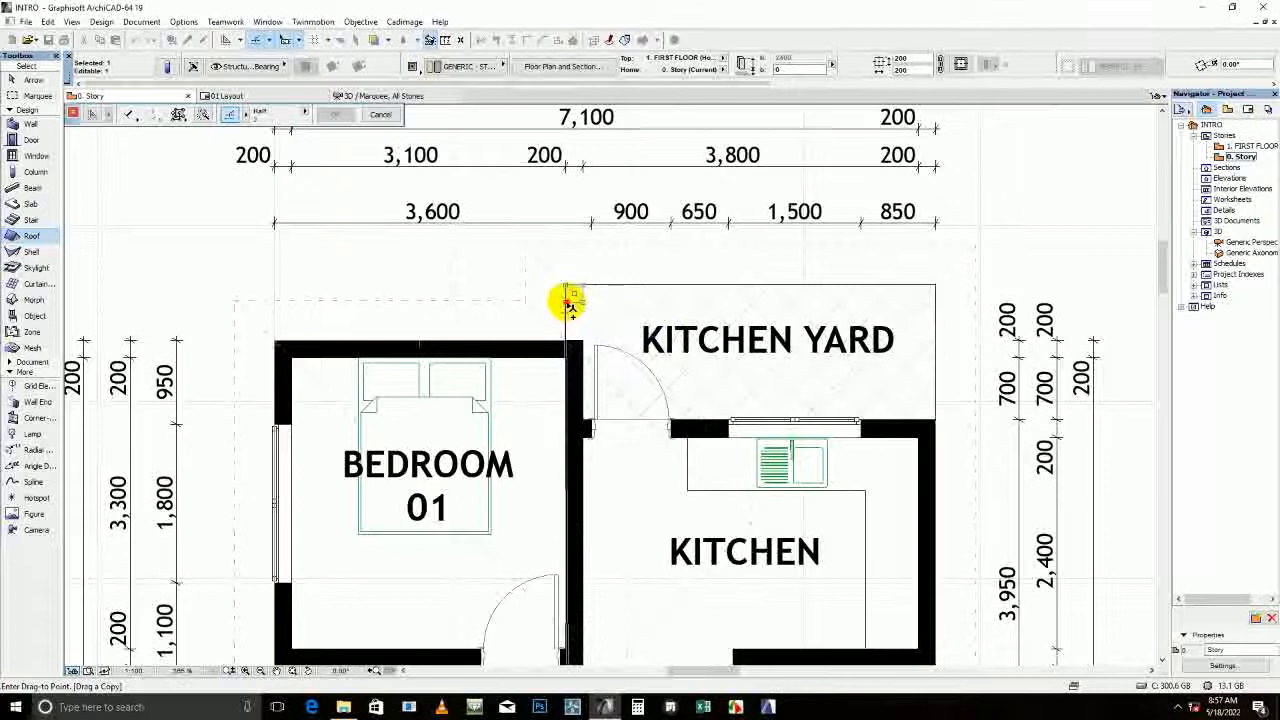
{"action": "scroll", "coordinate": [569, 296], "scroll_direction": "up", "scroll_amount": 5}
{"action": "scroll", "coordinate": [557, 314], "scroll_direction": "up", "scroll_amount": 3}
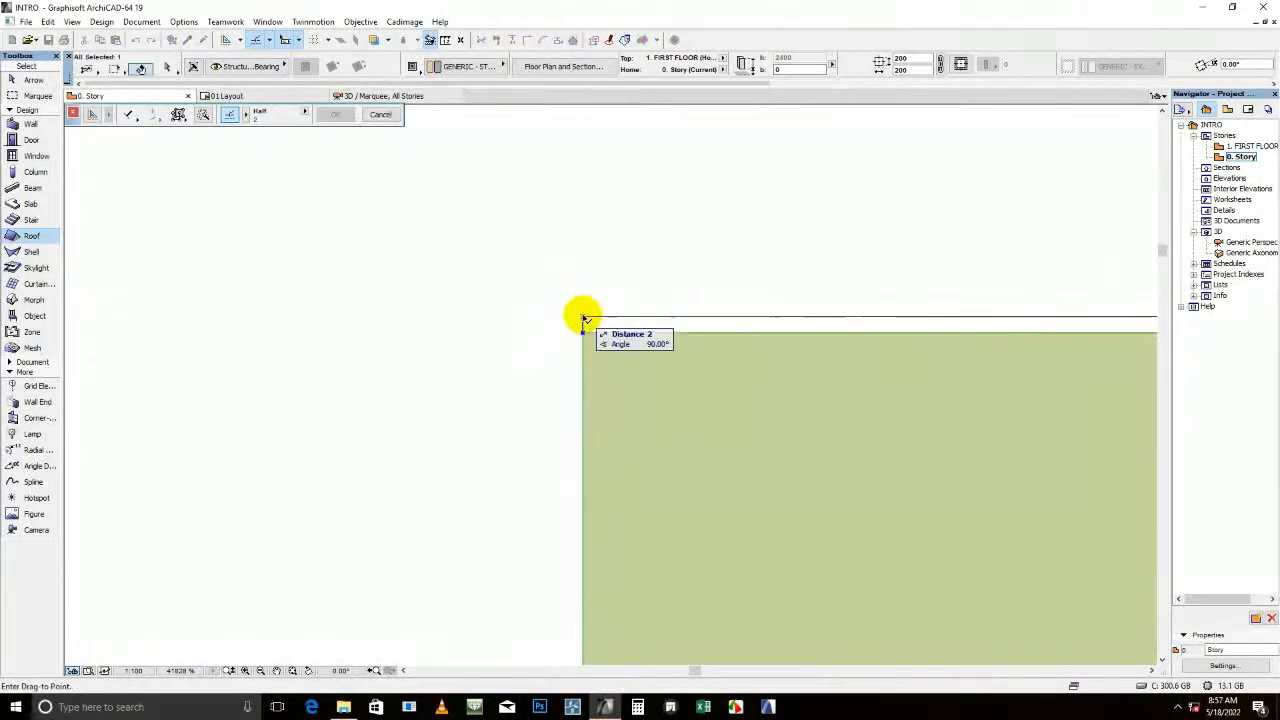
{"action": "scroll", "coordinate": [560, 320], "scroll_direction": "down", "scroll_amount": 3}
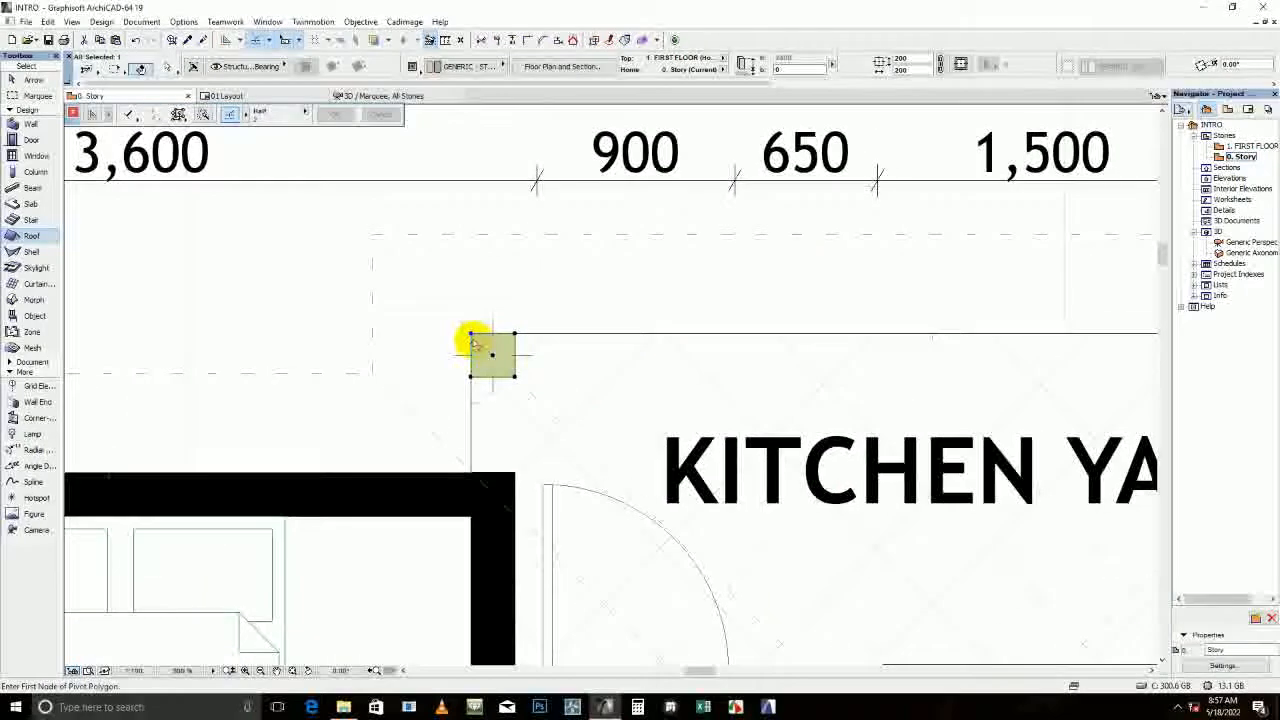
Copy the new kitchen yard column to the yard's opposite outer corner
{"action": "key", "text": "ctrl+shift+d"}
{"action": "left_click", "coordinate": [518, 335]}
{"action": "scroll", "coordinate": [566, 337], "scroll_direction": "down", "scroll_amount": 3}
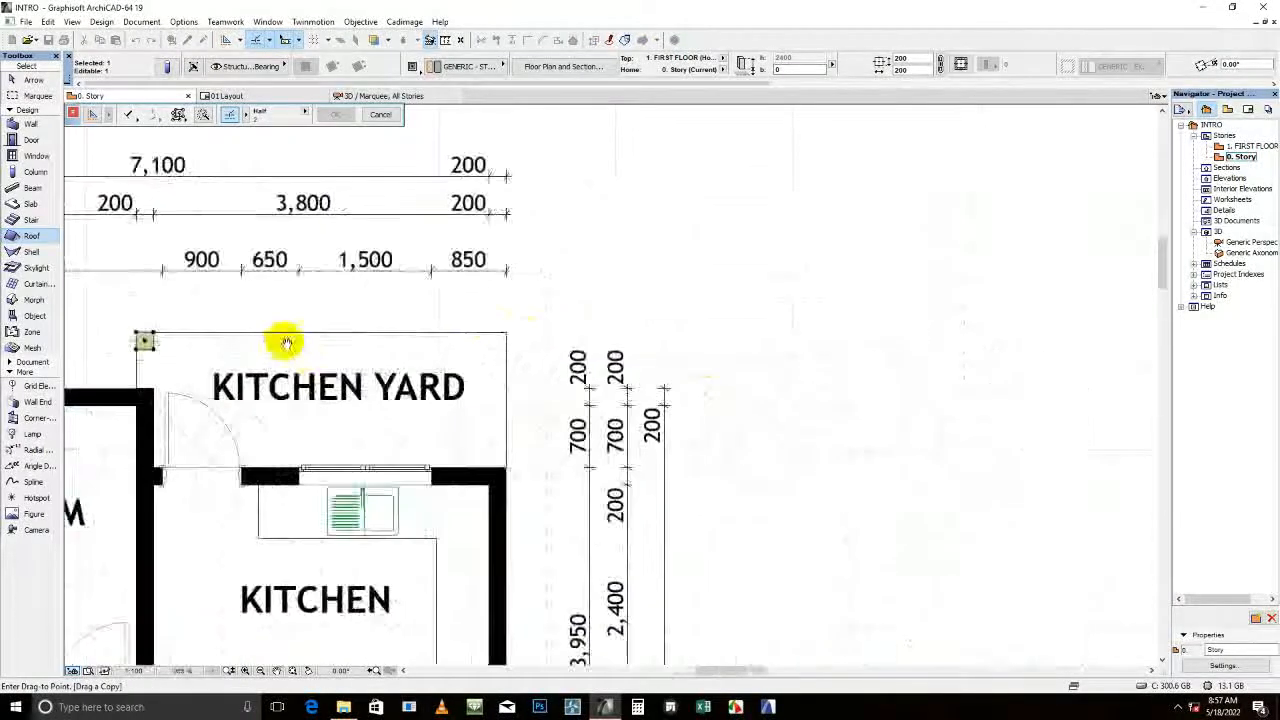
{"action": "key", "text": "Escape"}
{"action": "scroll", "coordinate": [894, 346], "scroll_direction": "down", "scroll_amount": 5}
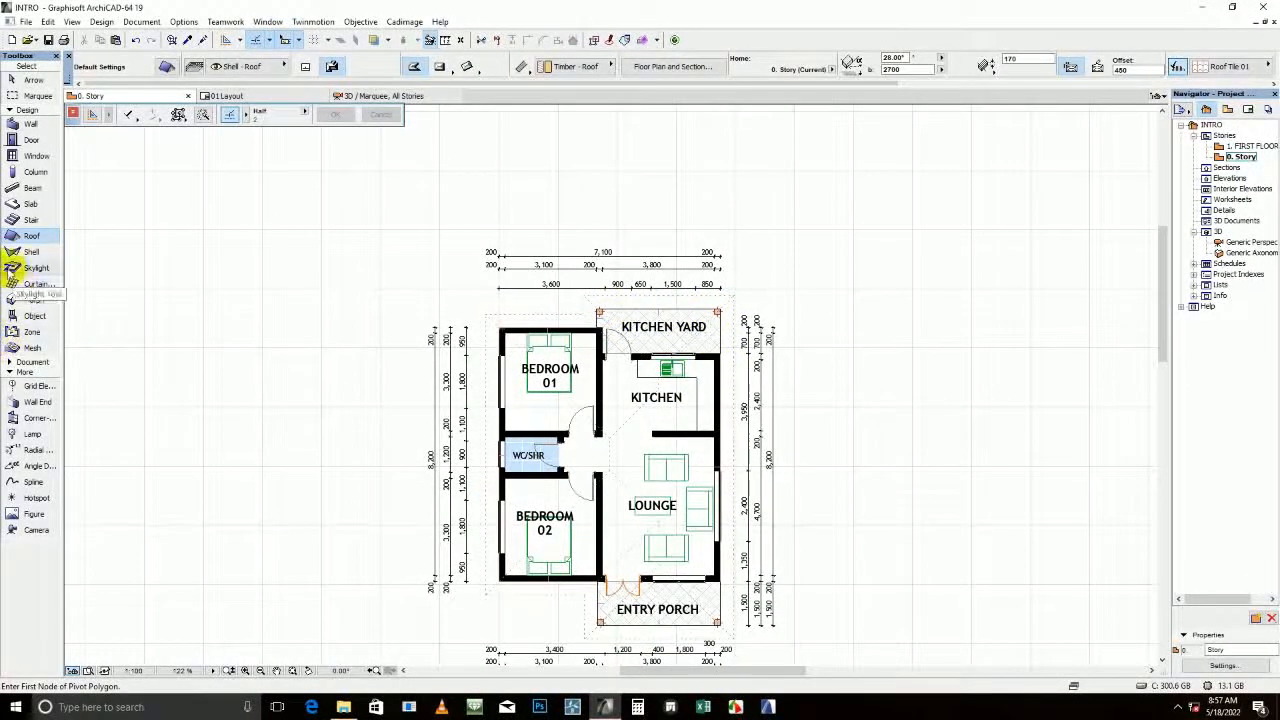
Draw three beams around the kitchen yard, one joining the outer columns and one from each column back to the house wall
{"action": "left_click", "coordinate": [22, 190]}
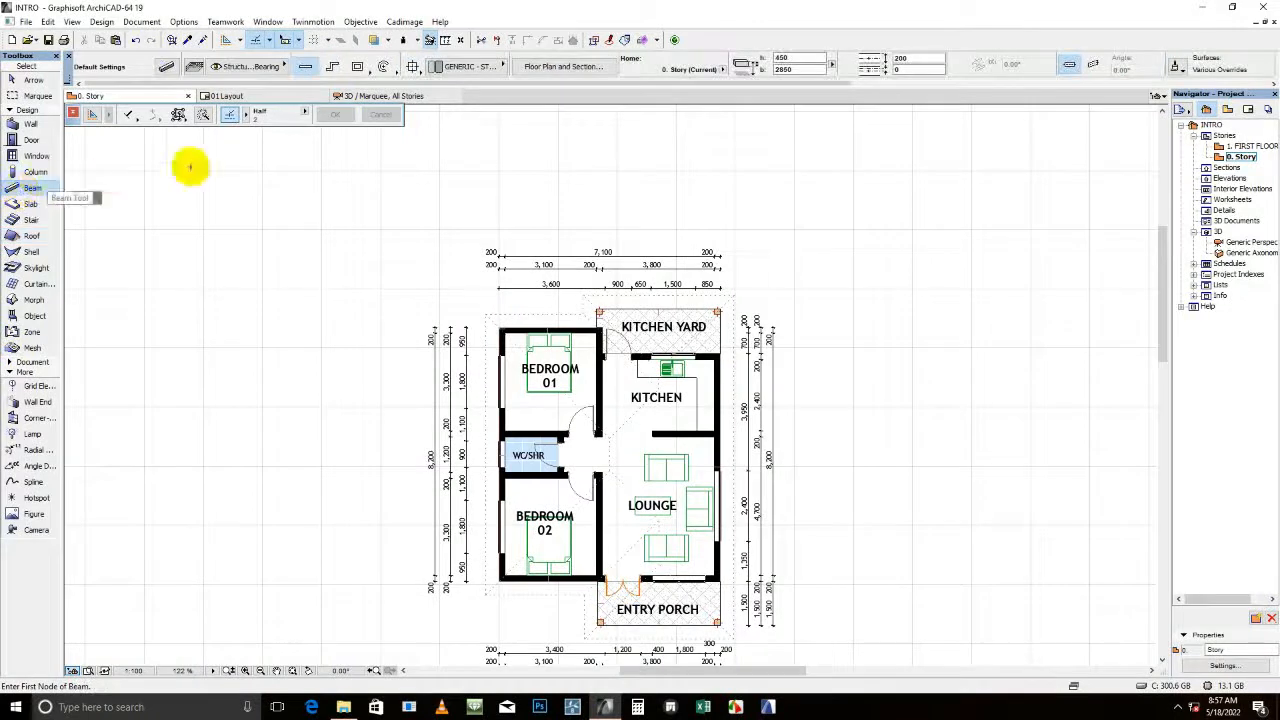
{"action": "scroll", "coordinate": [600, 315], "scroll_direction": "up", "scroll_amount": 5}
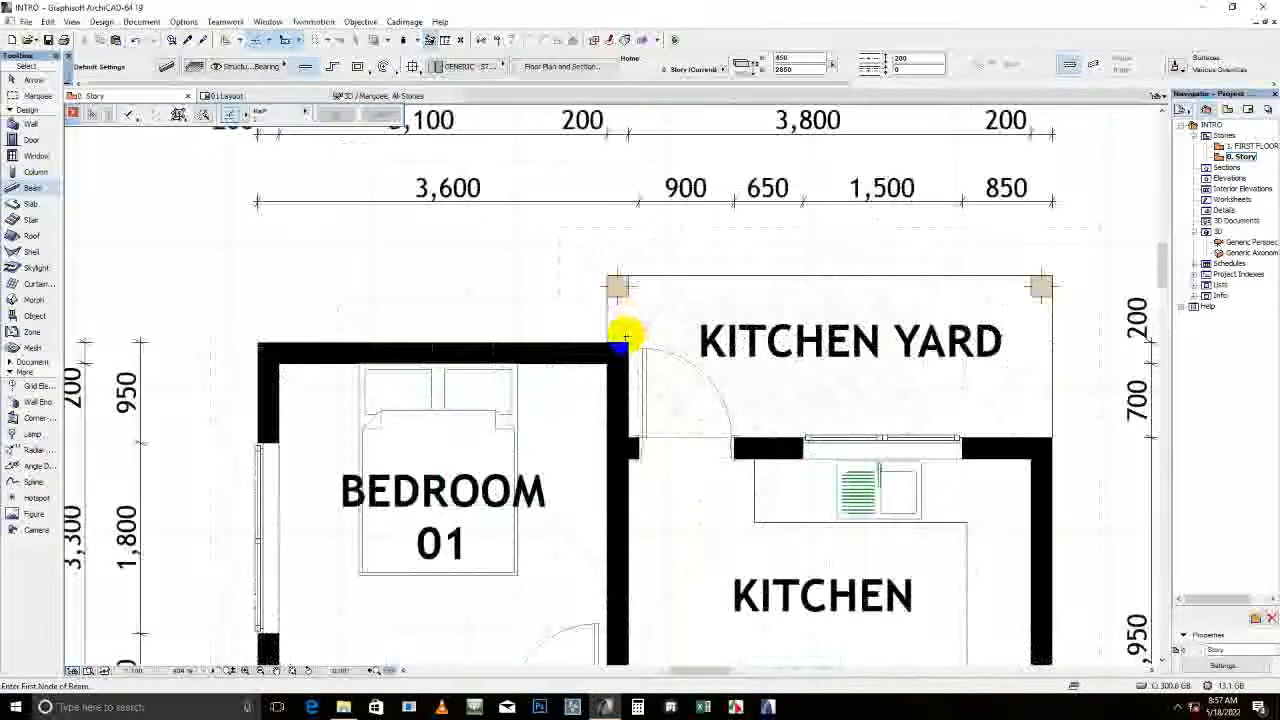
{"action": "left_click", "coordinate": [617, 287]}
{"action": "middle_click_drag", "start_coordinate": [1042, 291], "coordinate": [708, 285]}
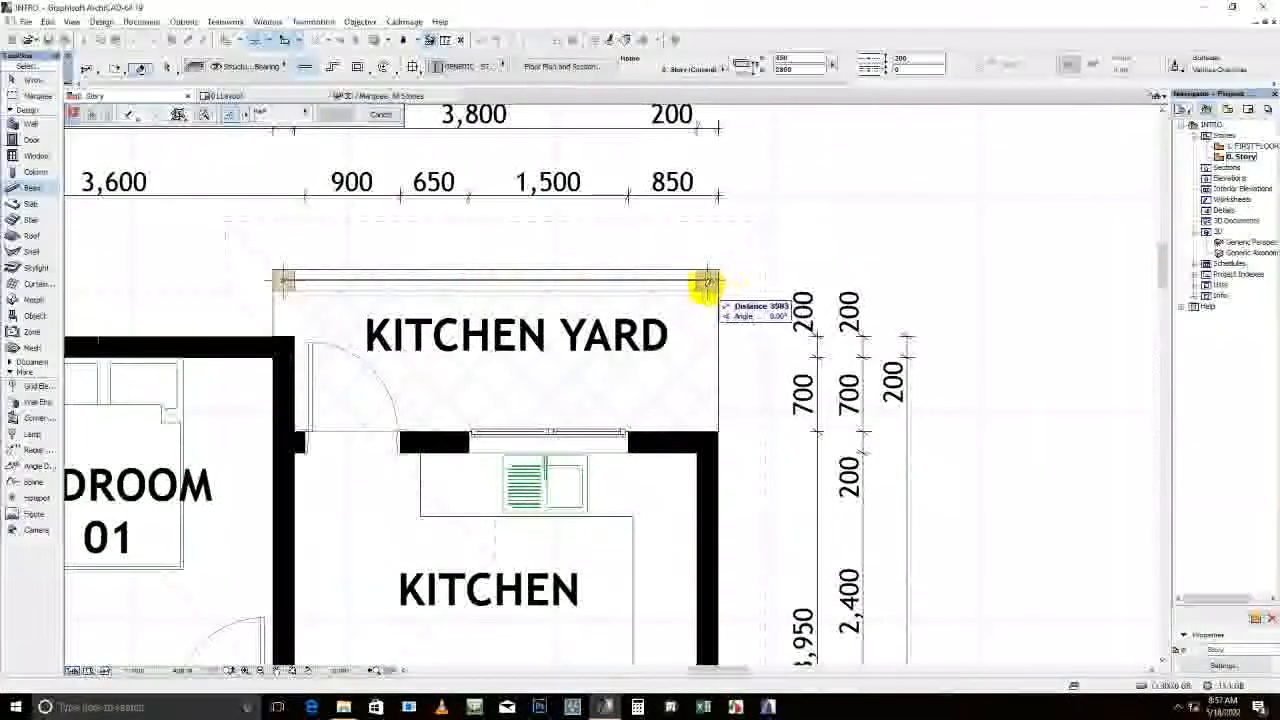
{"action": "left_click", "coordinate": [707, 280]}
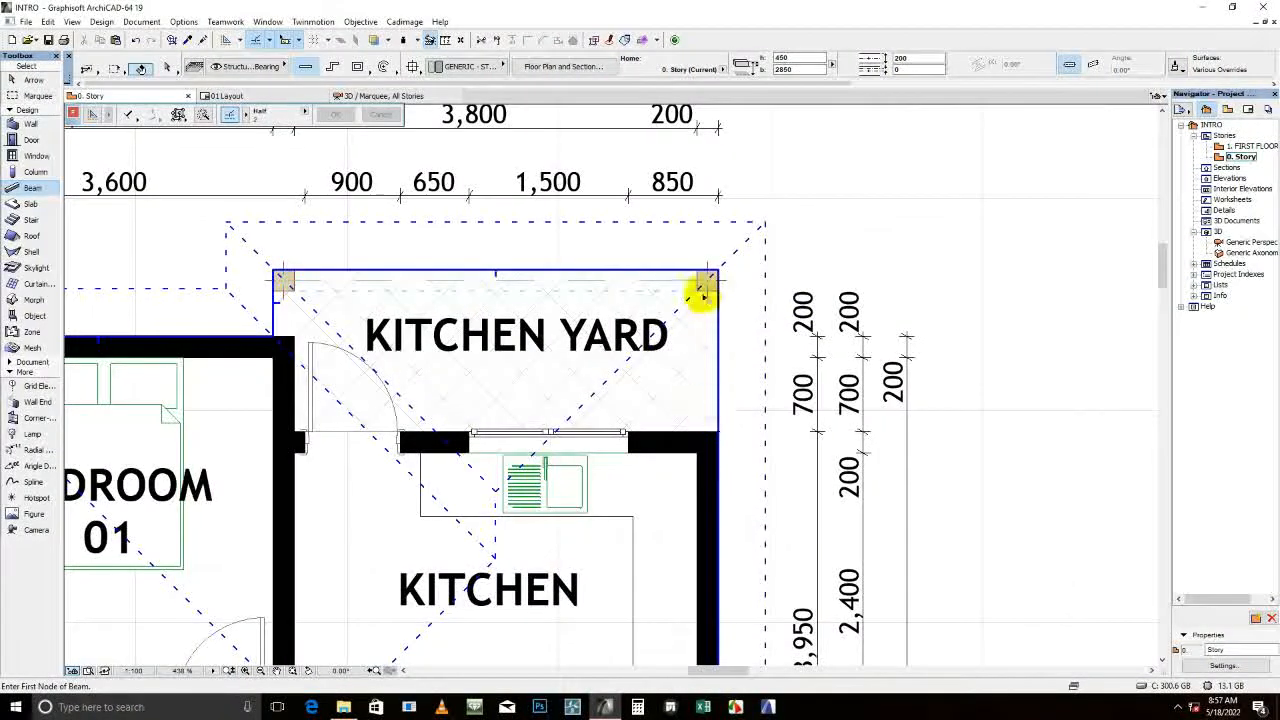
{"action": "left_click", "coordinate": [707, 433]}
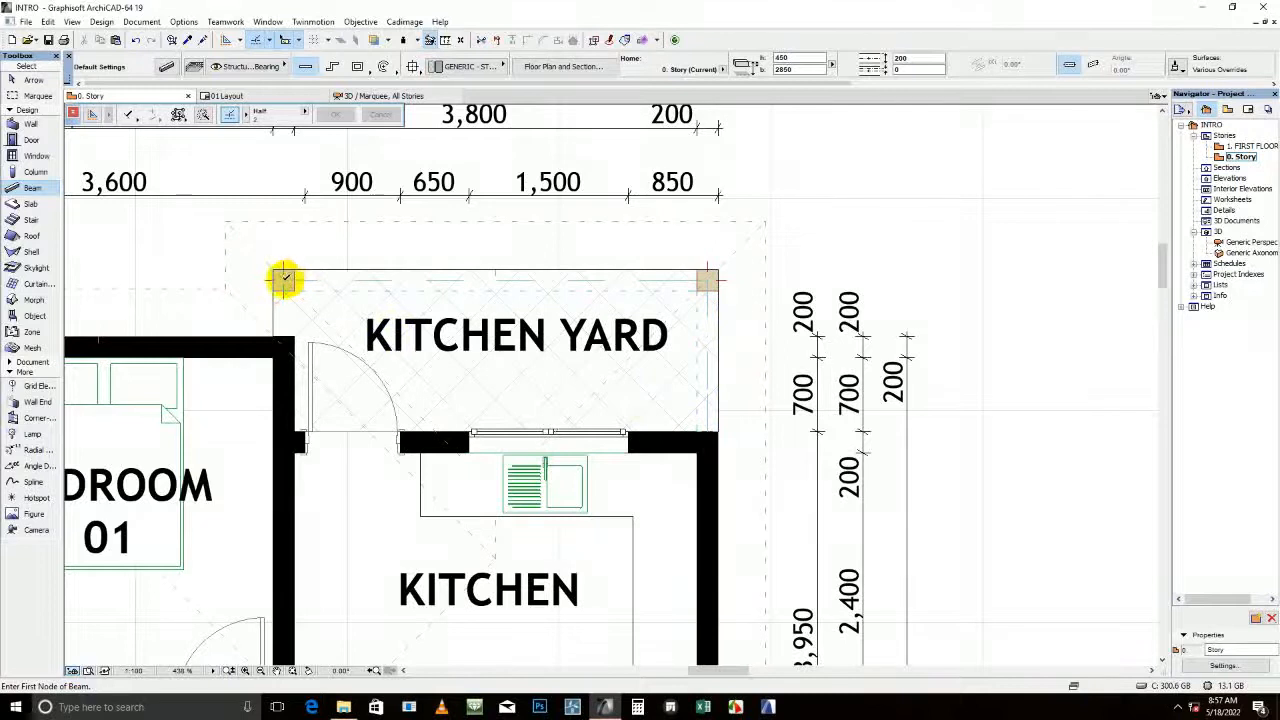
{"action": "left_click", "coordinate": [284, 280]}
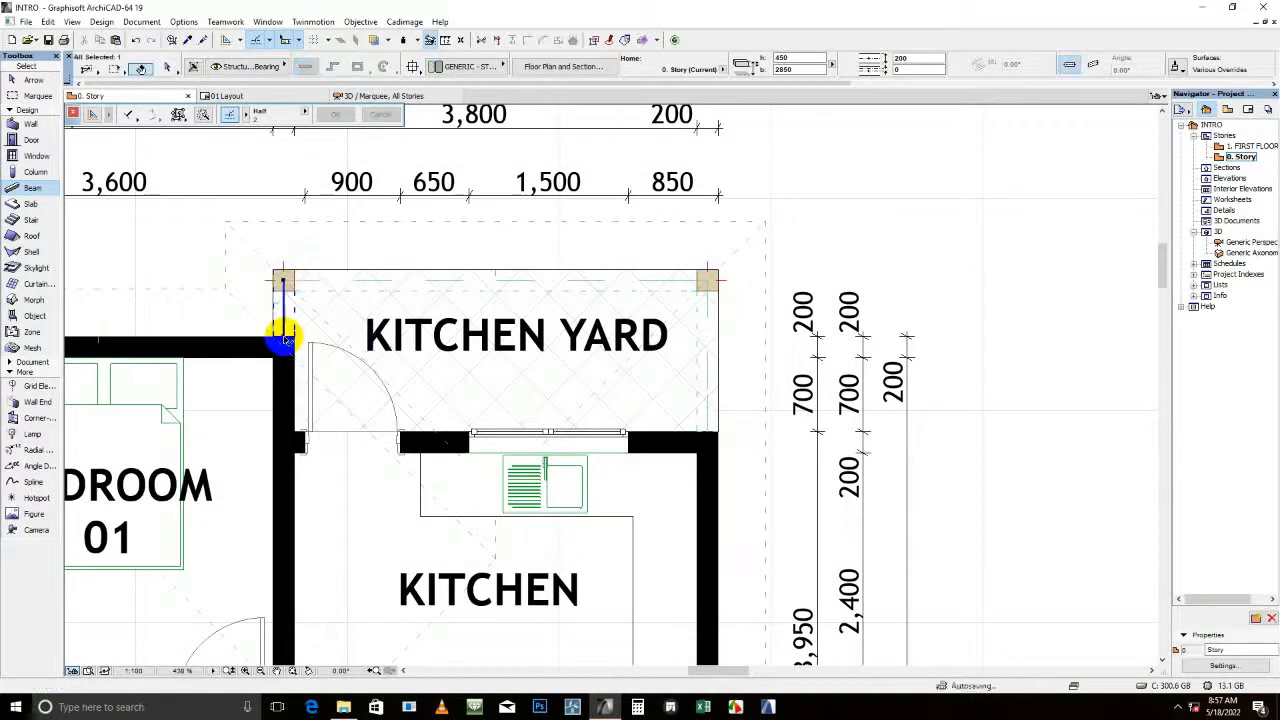
Set the three kitchen yard beams' height to 300 and override all their surfaces with Surf-Fabric
{"action": "left_click", "coordinate": [707, 280]}
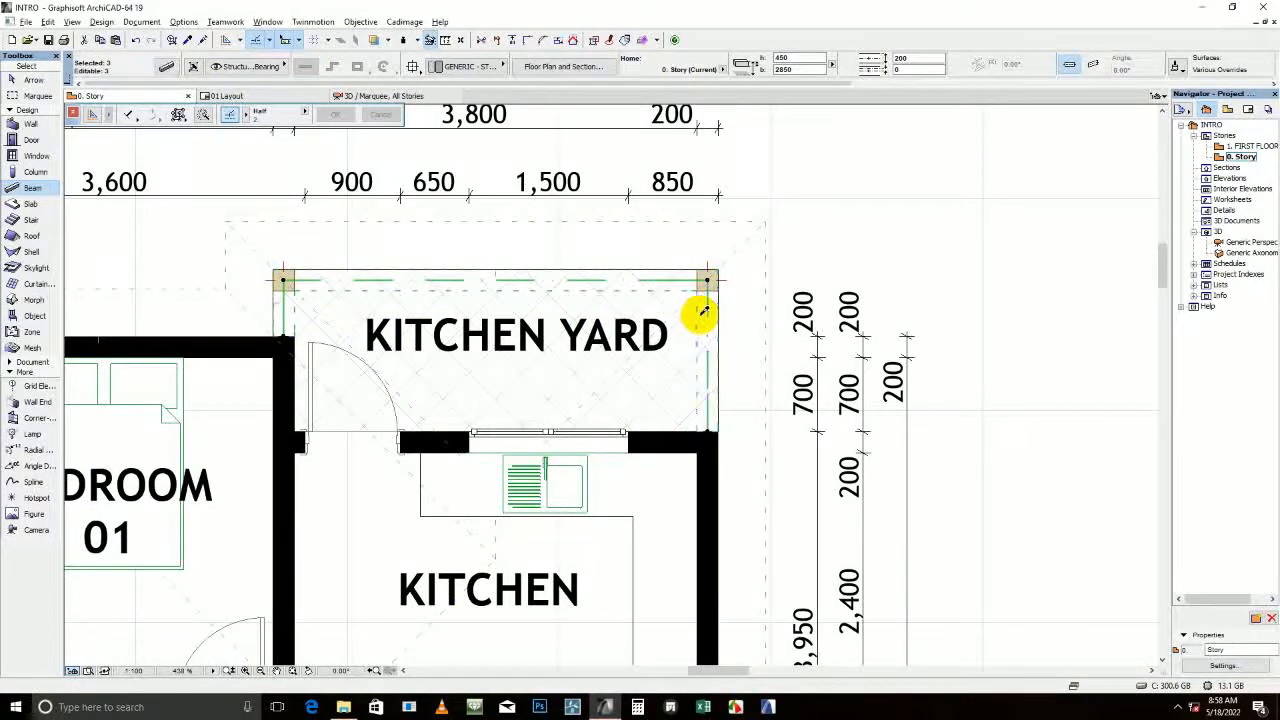
{"action": "key", "text": "ctrl+t"}
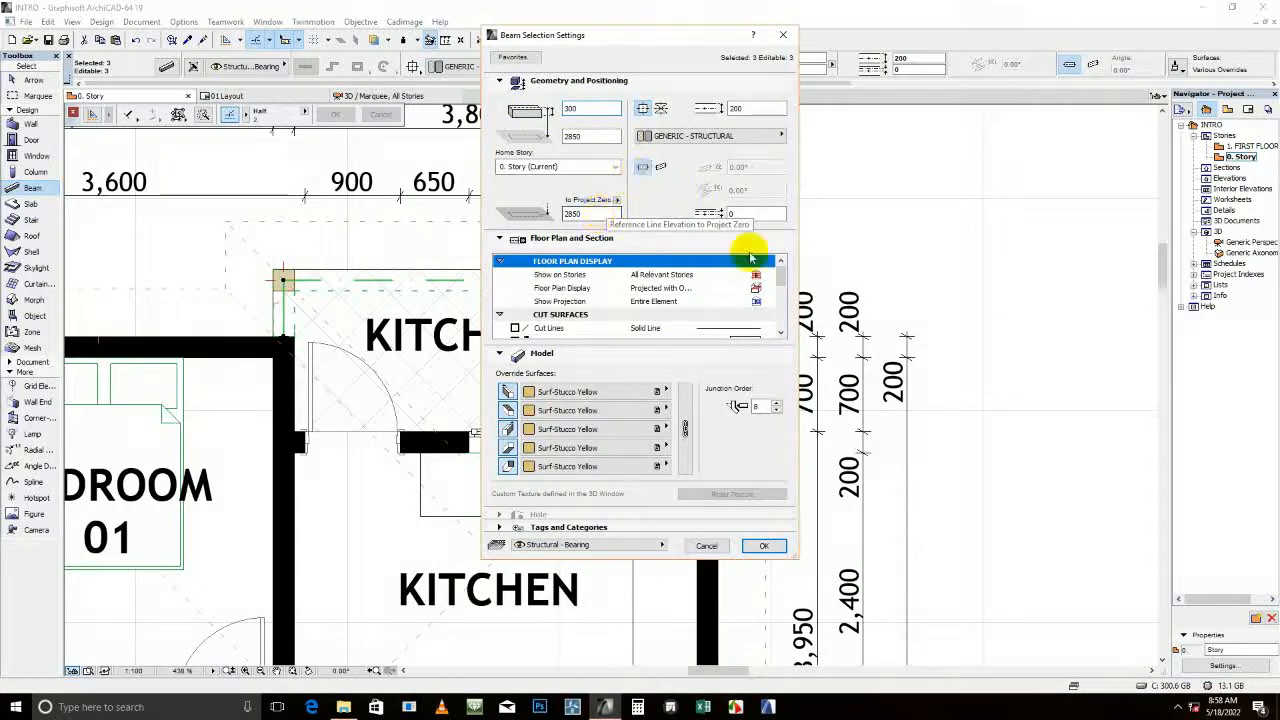
{"action": "left_click", "coordinate": [655, 392]}
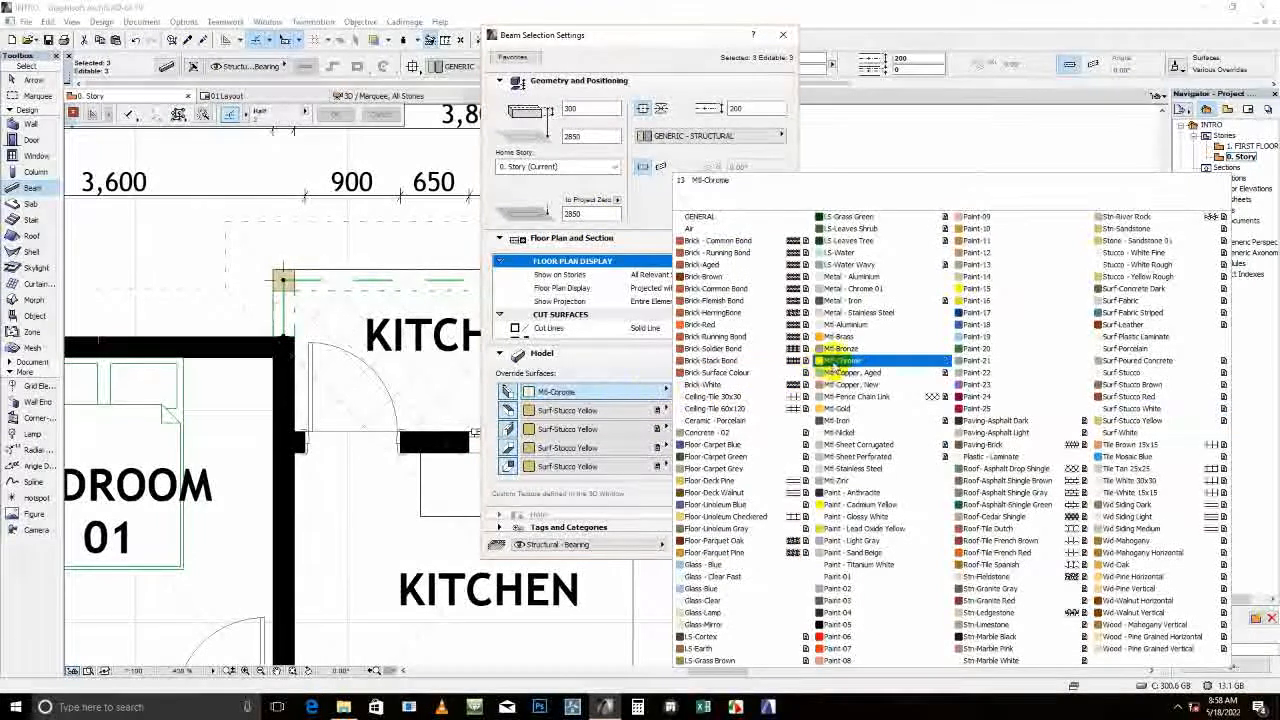
{"action": "left_click", "coordinate": [1118, 300]}
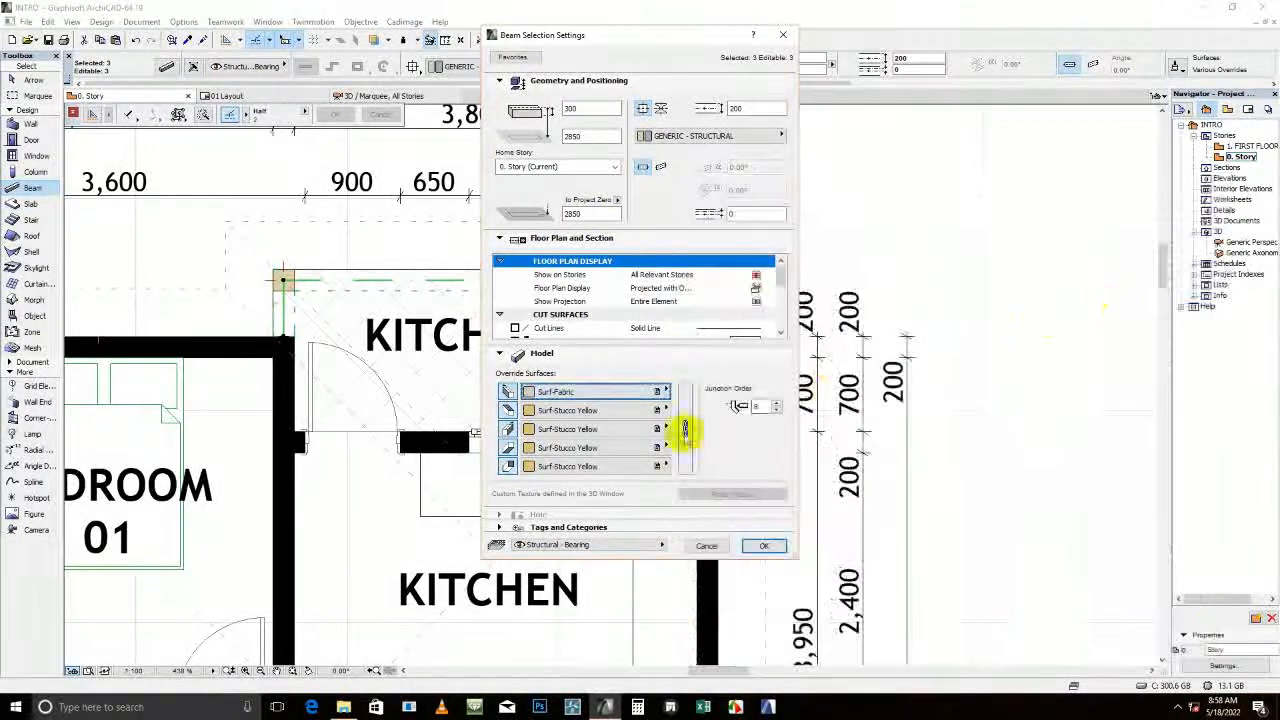
{"action": "left_click", "coordinate": [764, 547]}
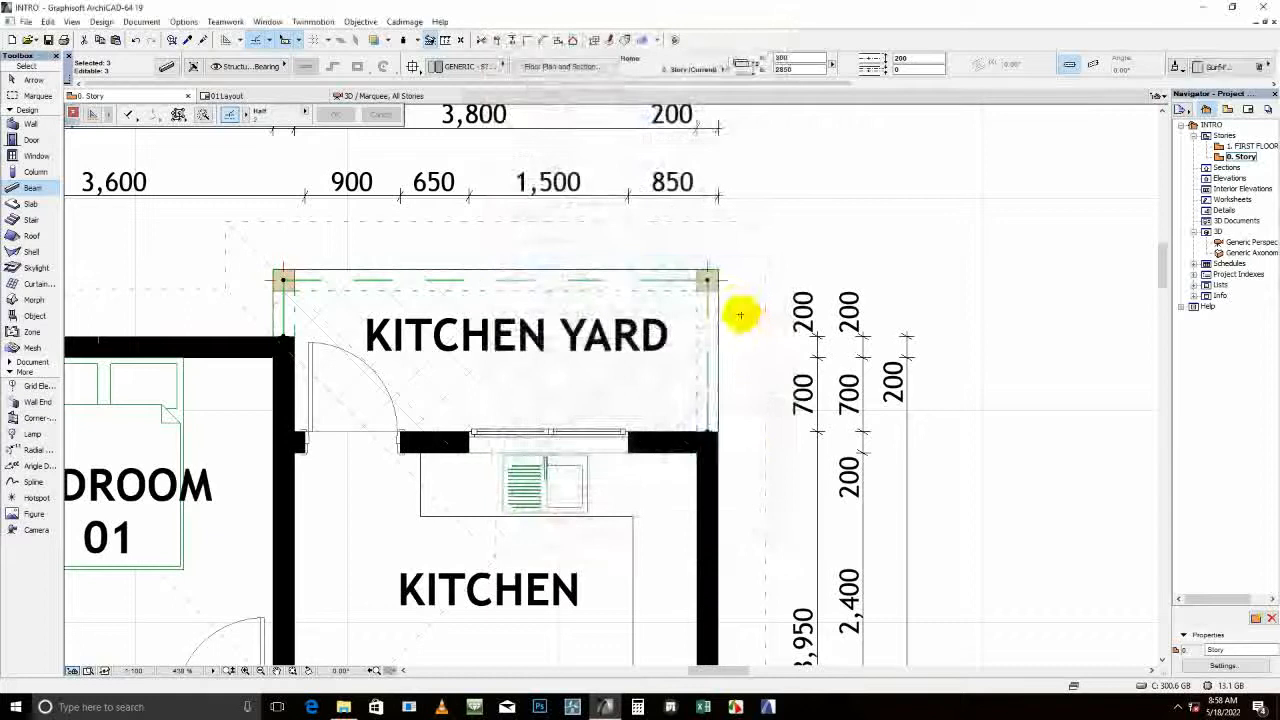
{"action": "key", "text": "Escape"}
{"action": "scroll", "coordinate": [708, 328], "scroll_direction": "down", "scroll_amount": 4}
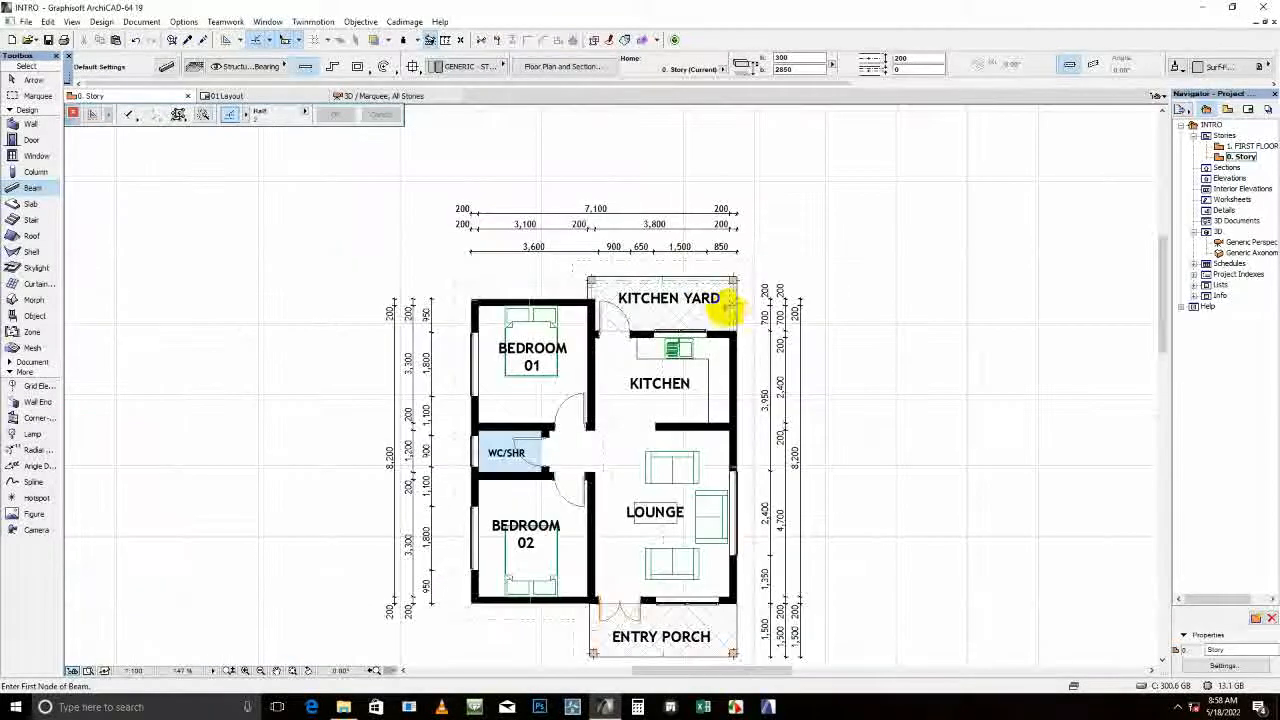
Select the kitchen yard beams and group them into one unit
{"action": "scroll", "coordinate": [590, 283], "scroll_direction": "up", "scroll_amount": 4}
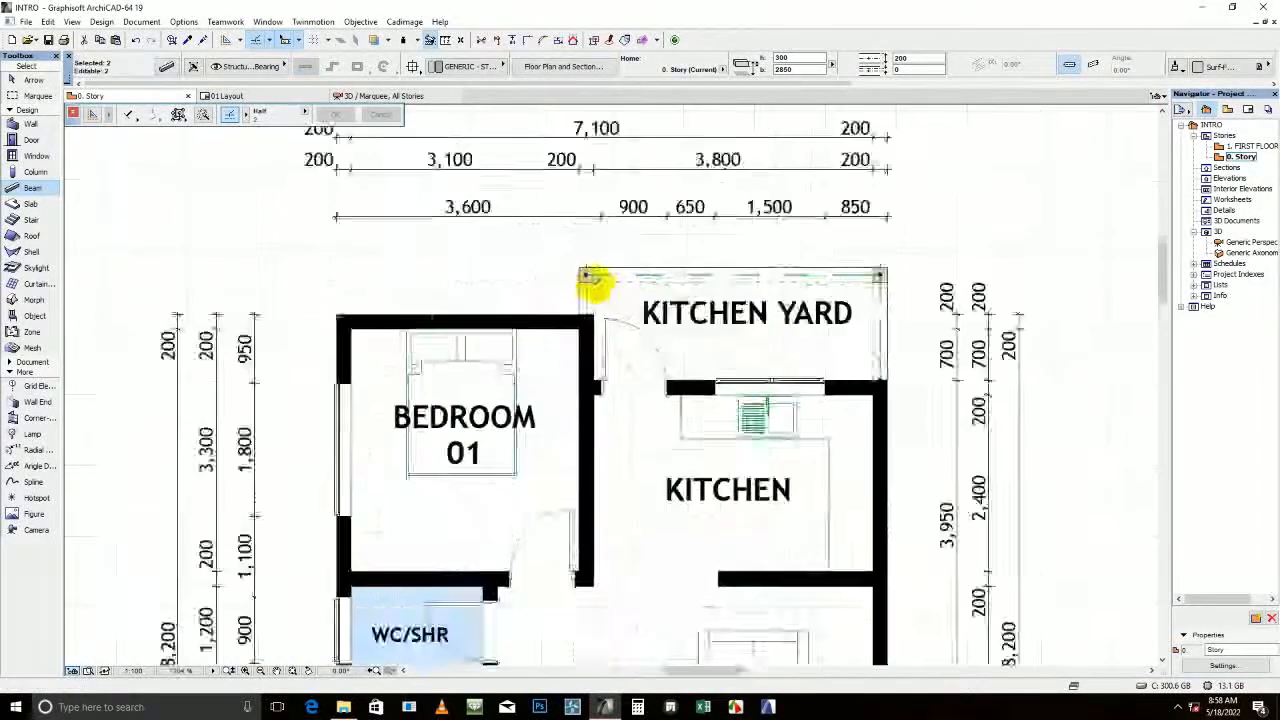
{"action": "left_click", "coordinate": [591, 288]}
{"action": "key", "text": "ctrl+a"}
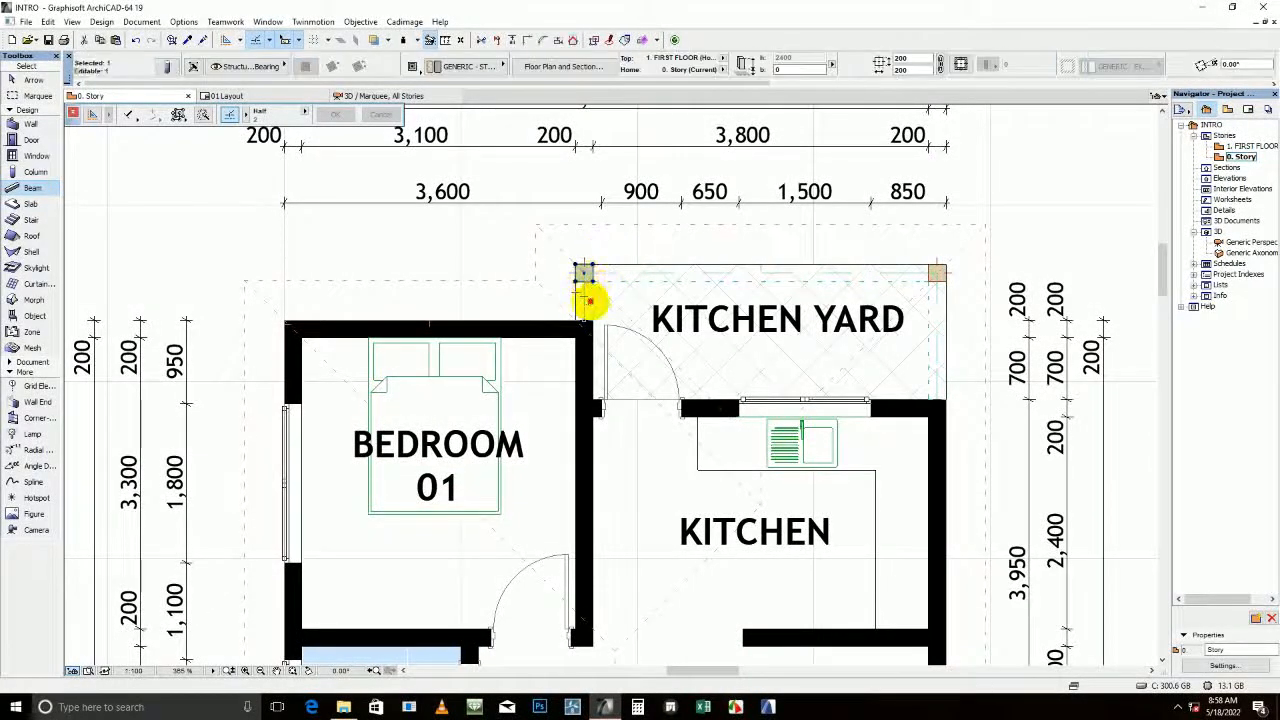
{"action": "key", "text": "Escape"}
{"action": "scroll", "coordinate": [590, 285], "scroll_direction": "down", "scroll_amount": 5}
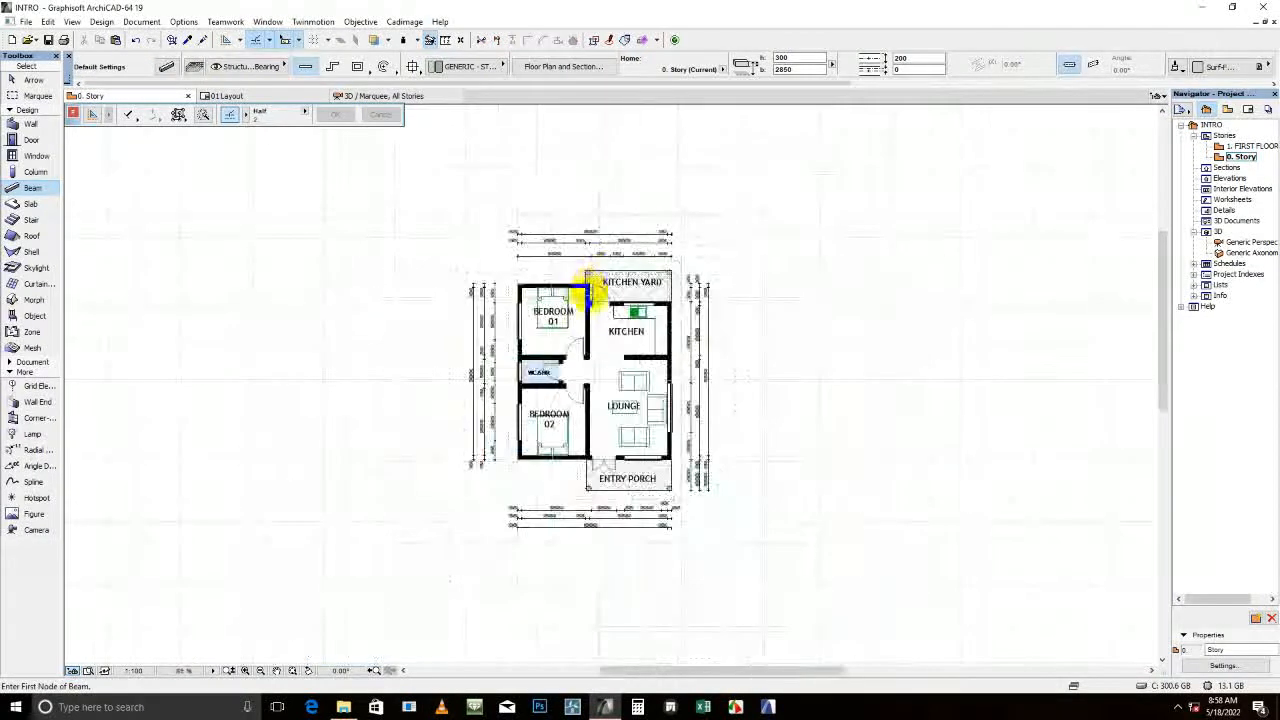
Draw three beams around the entry porch, one joining its outer columns and one from each column to the house wall
{"action": "scroll", "coordinate": [590, 312], "scroll_direction": "up", "scroll_amount": 3}
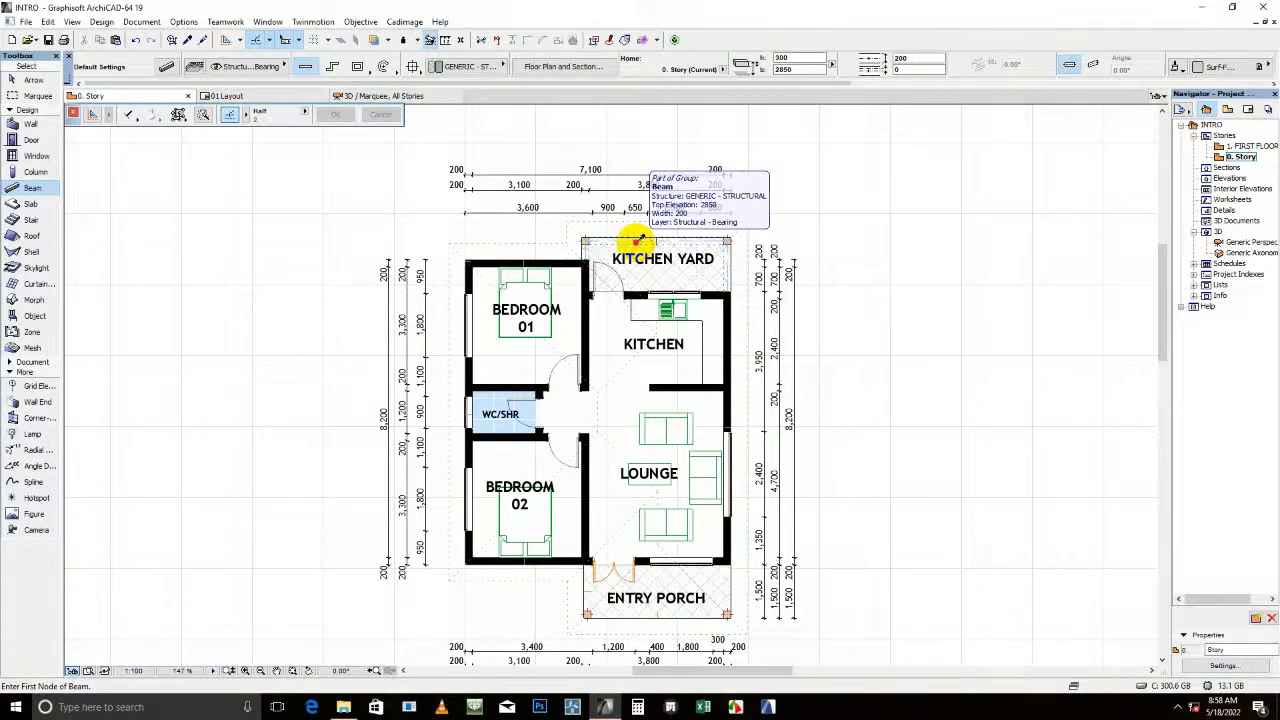
{"action": "middle_click_drag", "start_coordinate": [636, 408], "coordinate": [634, 242]}
{"action": "scroll", "coordinate": [566, 480], "scroll_direction": "up", "scroll_amount": 4}
{"action": "scroll", "coordinate": [606, 422], "scroll_direction": "up", "scroll_amount": 3}
{"action": "left_click_drag", "start_coordinate": [612, 407], "coordinate": [617, 226]}
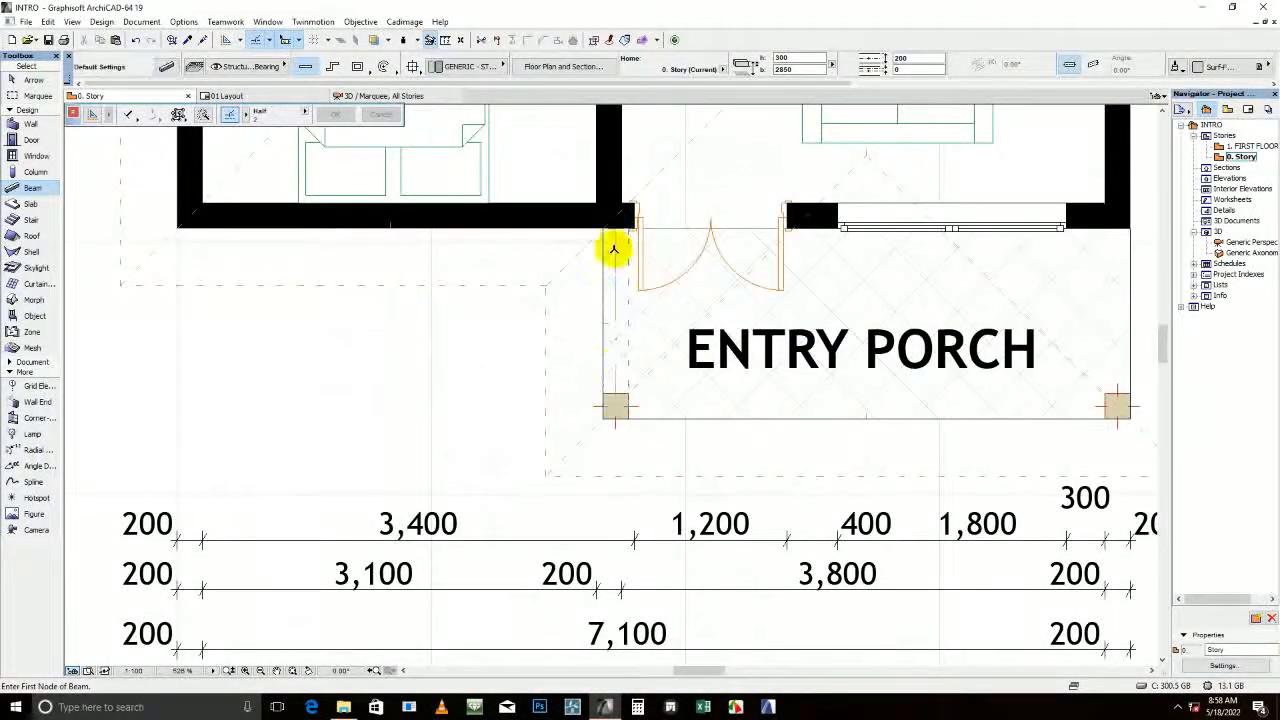
{"action": "left_click", "coordinate": [614, 404]}
{"action": "middle_click_drag", "start_coordinate": [1138, 415], "coordinate": [718, 375]}
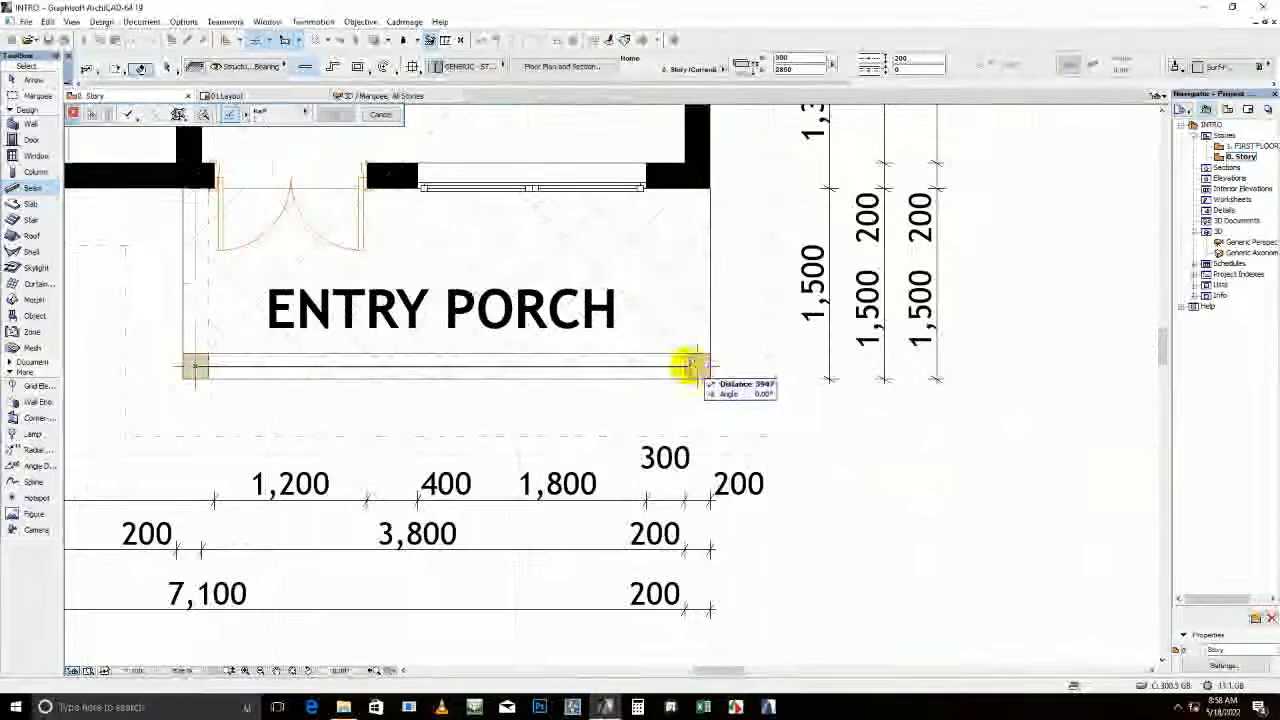
{"action": "left_click", "coordinate": [697, 366]}
{"action": "left_click", "coordinate": [703, 187]}
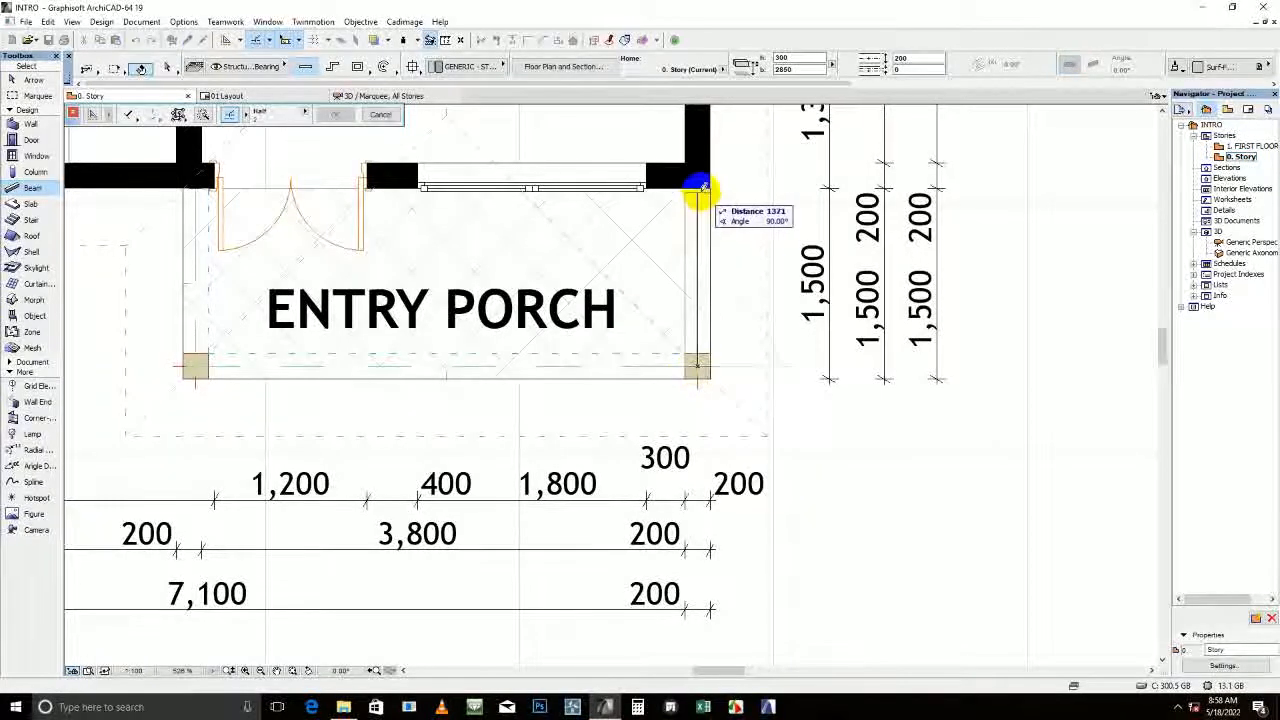
Select the three entry porch beams and group them
{"action": "scroll", "coordinate": [694, 189], "scroll_direction": "down", "scroll_amount": 3}
{"action": "left_click", "coordinate": [631, 276]}
{"action": "left_click", "coordinate": [453, 234], "text": "shift"}
{"action": "left_click", "coordinate": [697, 242], "text": "shift"}
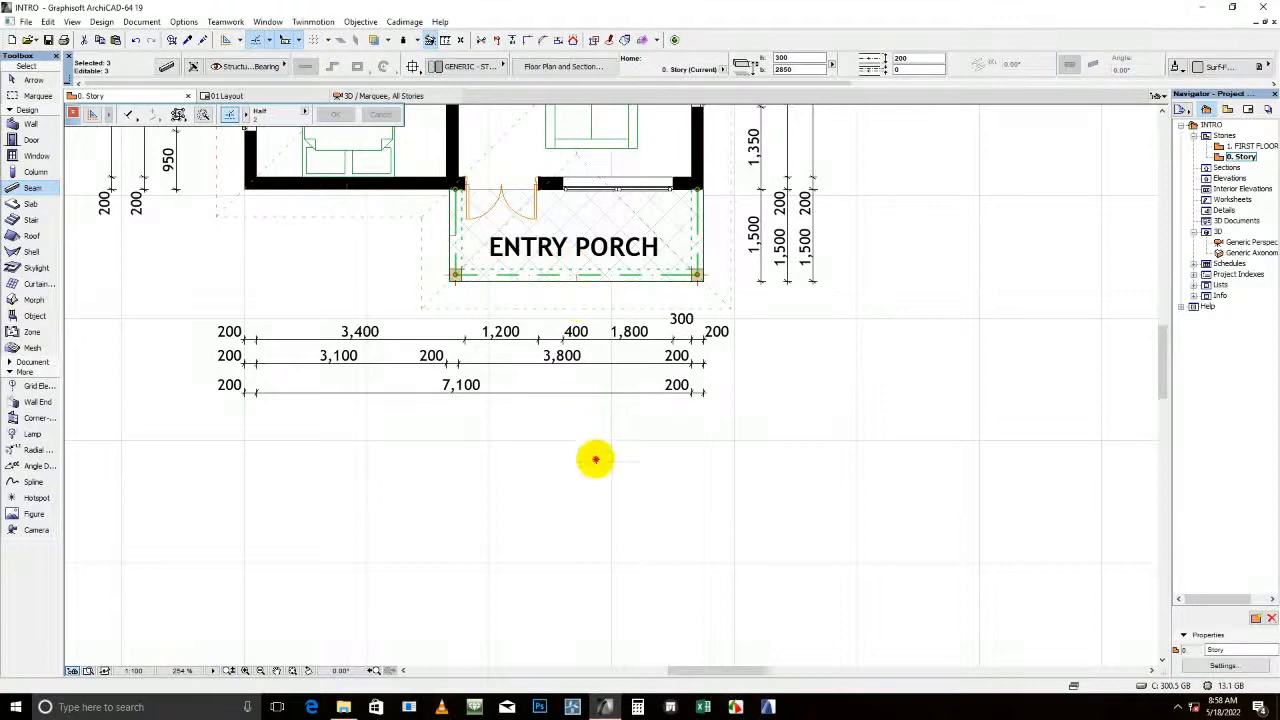
Place a marquee around the whole house and its dimensions and show the enclosed area in 3D
{"action": "scroll", "coordinate": [595, 459], "scroll_direction": "down", "scroll_amount": 3}
{"action": "left_click", "coordinate": [36, 95]}
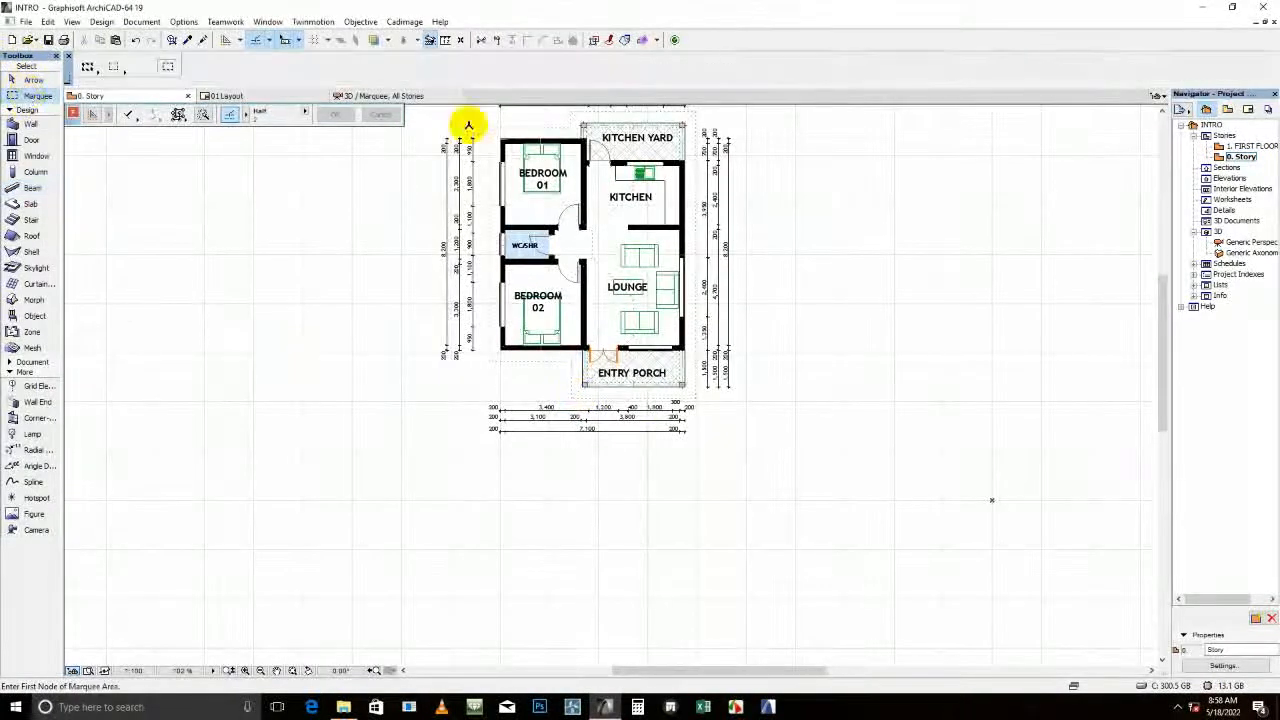
{"action": "scroll", "coordinate": [551, 206], "scroll_direction": "down", "scroll_amount": 2}
{"action": "left_click", "coordinate": [484, 183]}
{"action": "left_click", "coordinate": [709, 485]}
{"action": "right_click", "coordinate": [778, 296]}
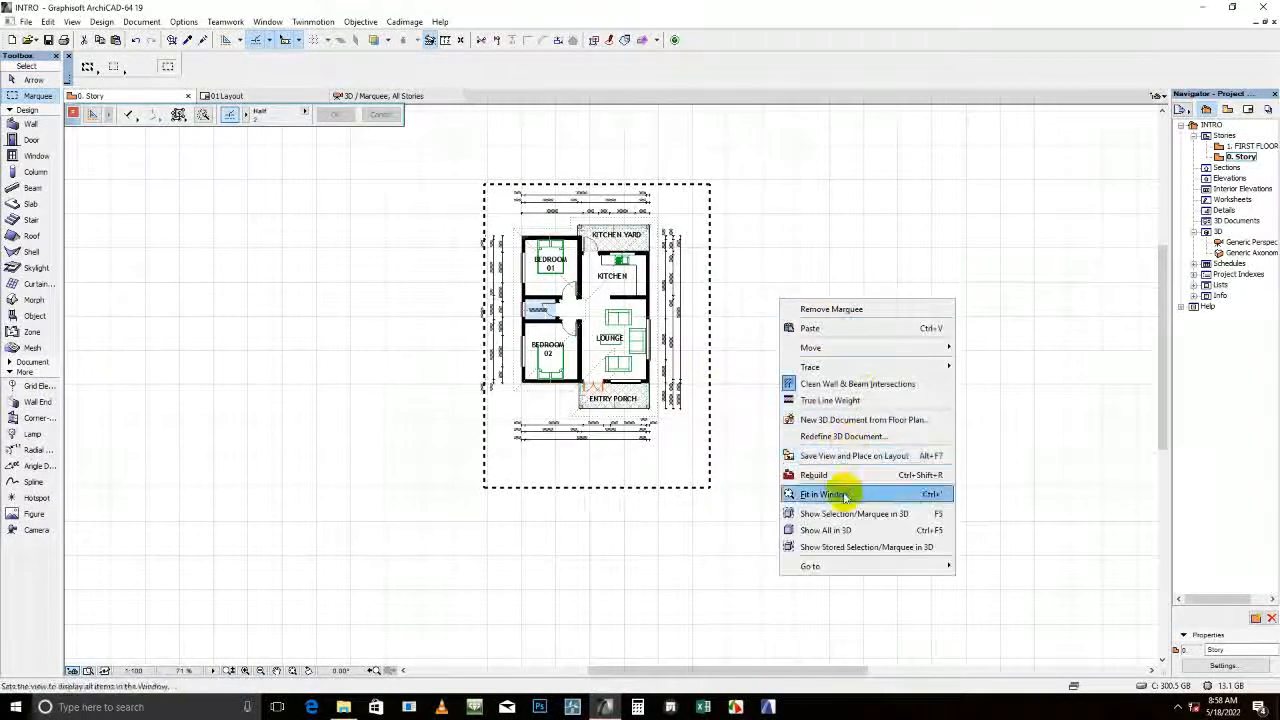
{"action": "left_click", "coordinate": [845, 513]}
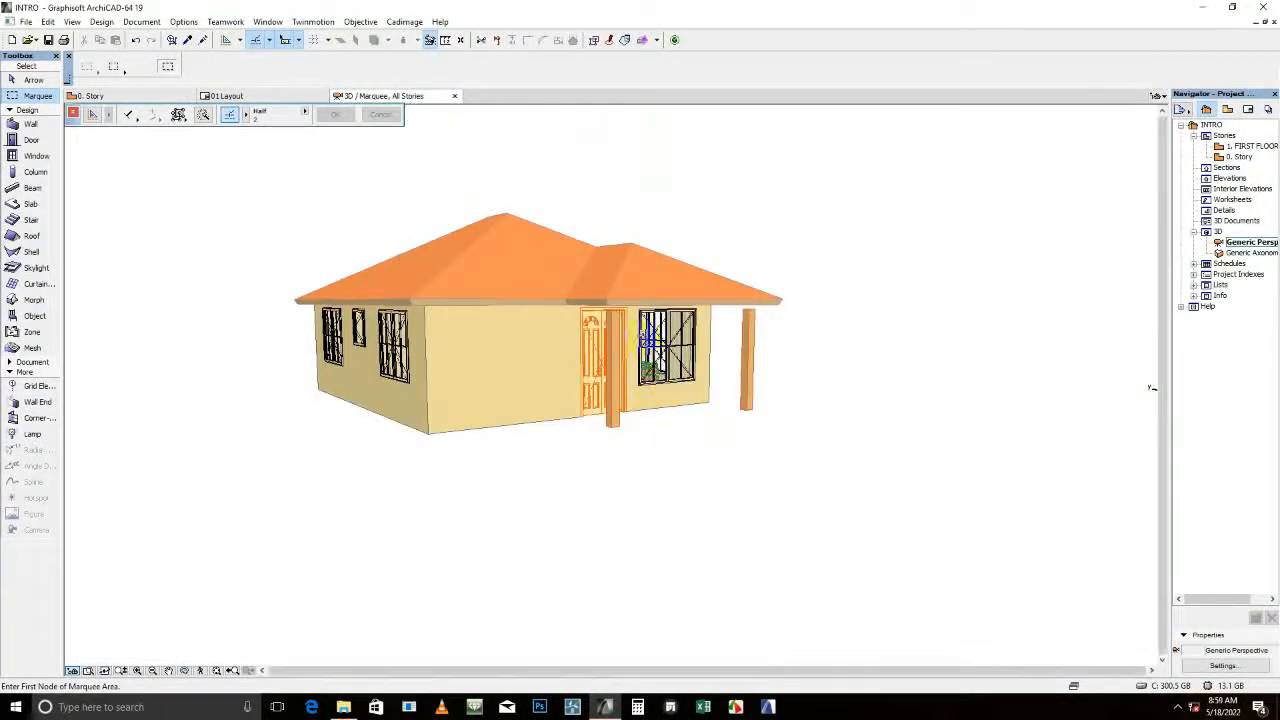
Set the entry porch beams' elevation to Project Zero to 2400
{"action": "scroll", "coordinate": [648, 340], "scroll_direction": "up", "scroll_amount": 2}
{"action": "middle_click_drag", "start_coordinate": [634, 350], "coordinate": [568, 324]}
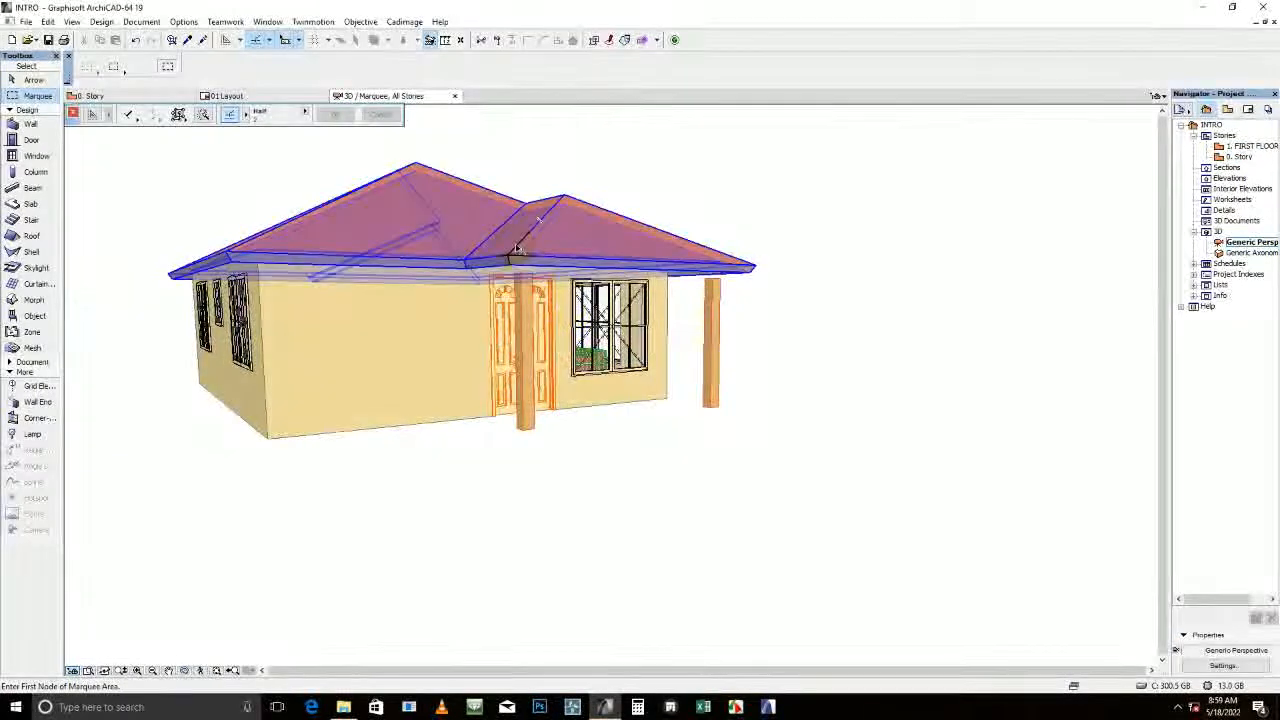
{"action": "scroll", "coordinate": [690, 220], "scroll_direction": "up", "scroll_amount": 5}
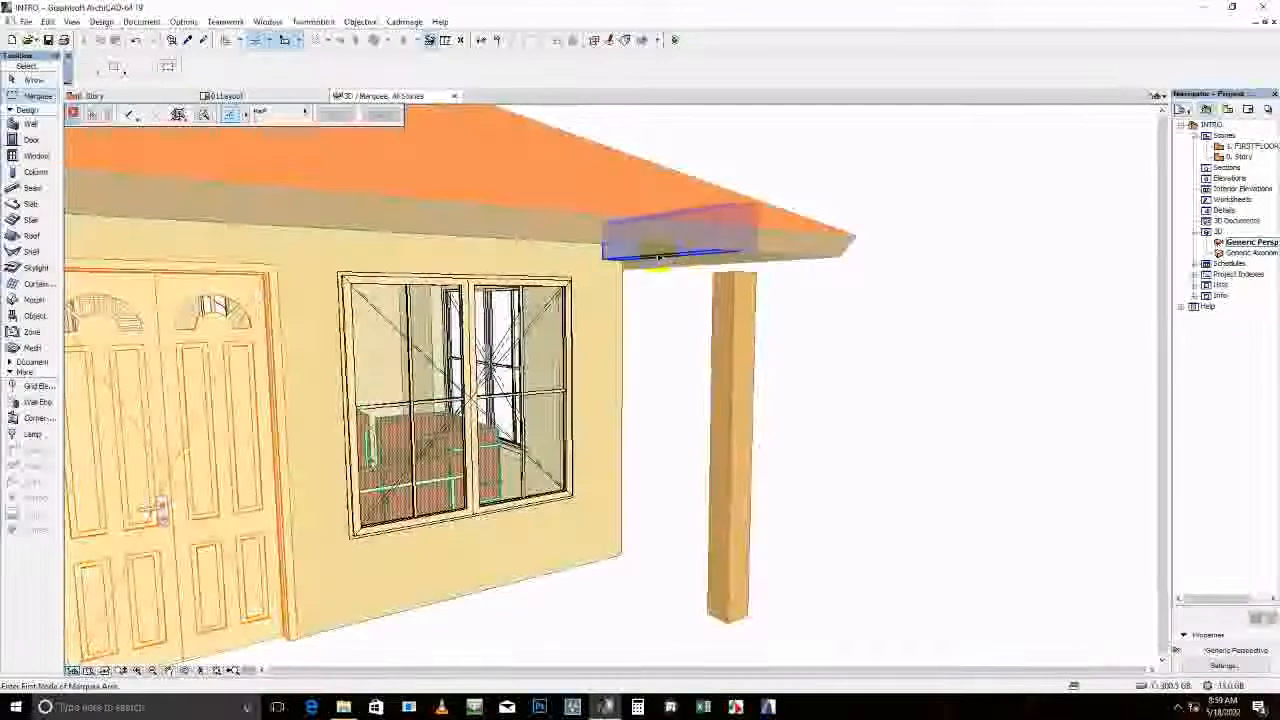
{"action": "left_click", "coordinate": [657, 262]}
{"action": "scroll", "coordinate": [652, 290], "scroll_direction": "down", "scroll_amount": 3}
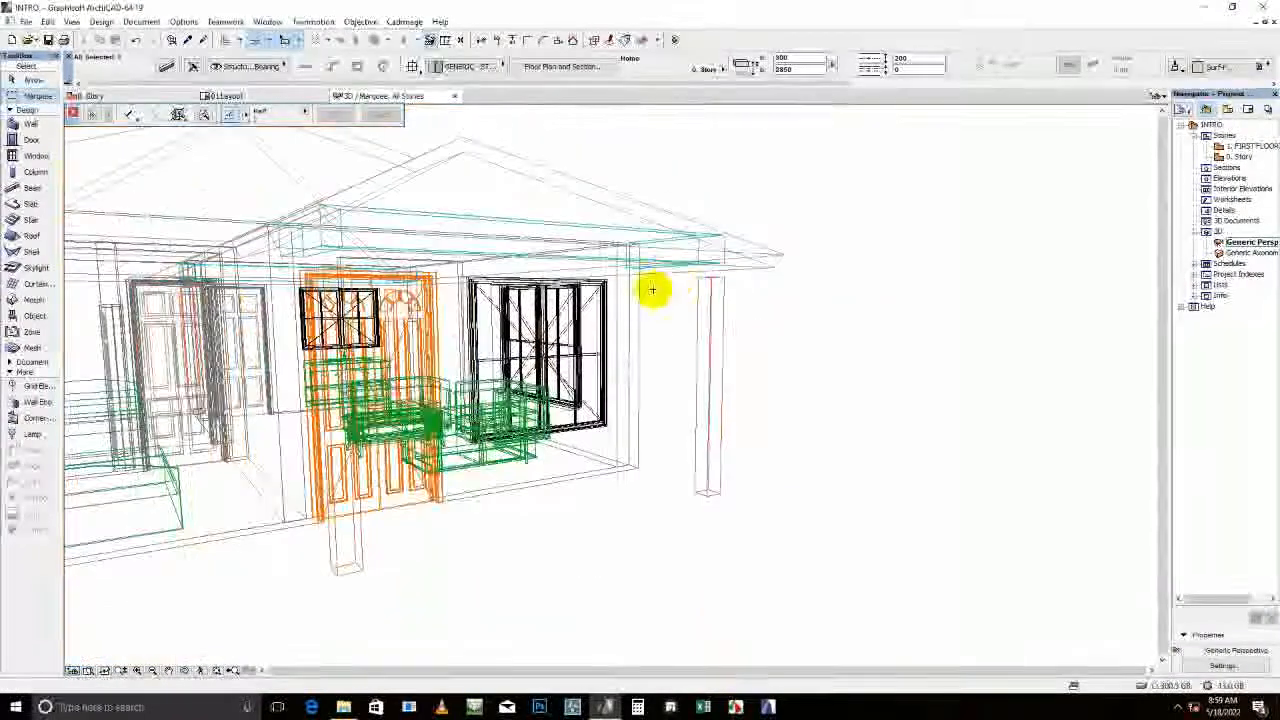
{"action": "key", "text": "ctrl+t"}
{"action": "double_click", "coordinate": [571, 214]}
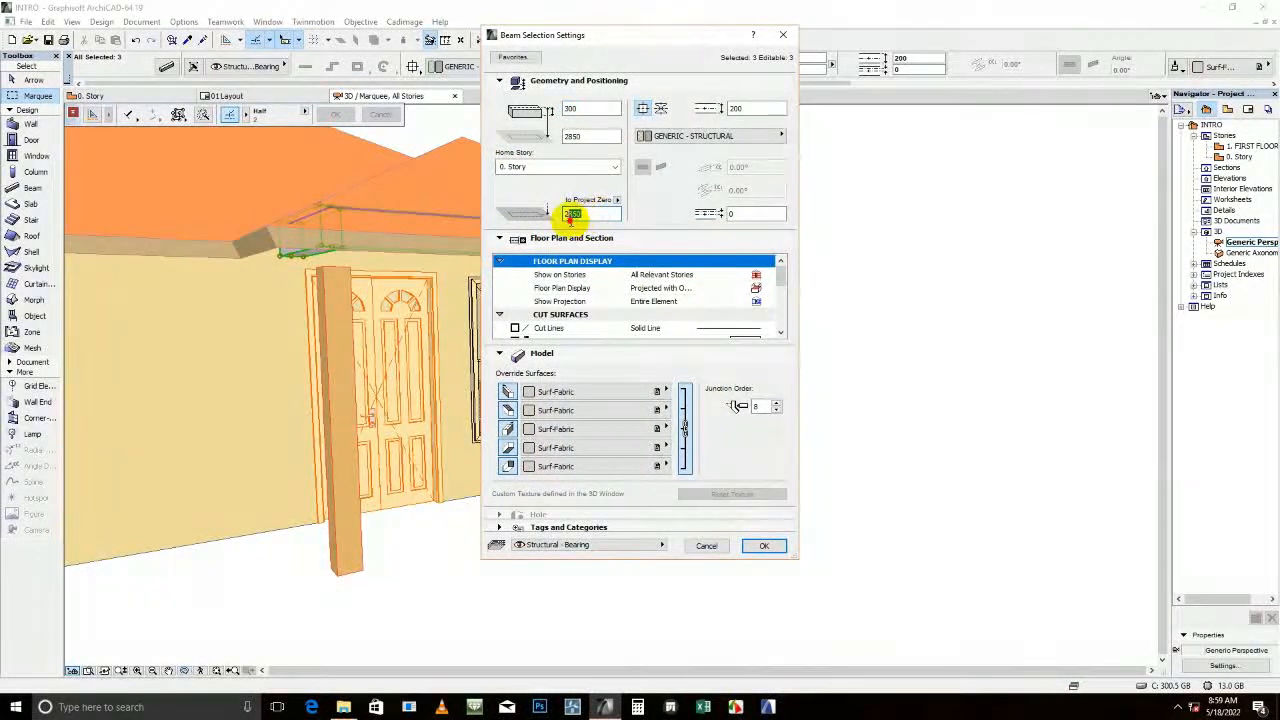
{"action": "key", "text": "Return"}
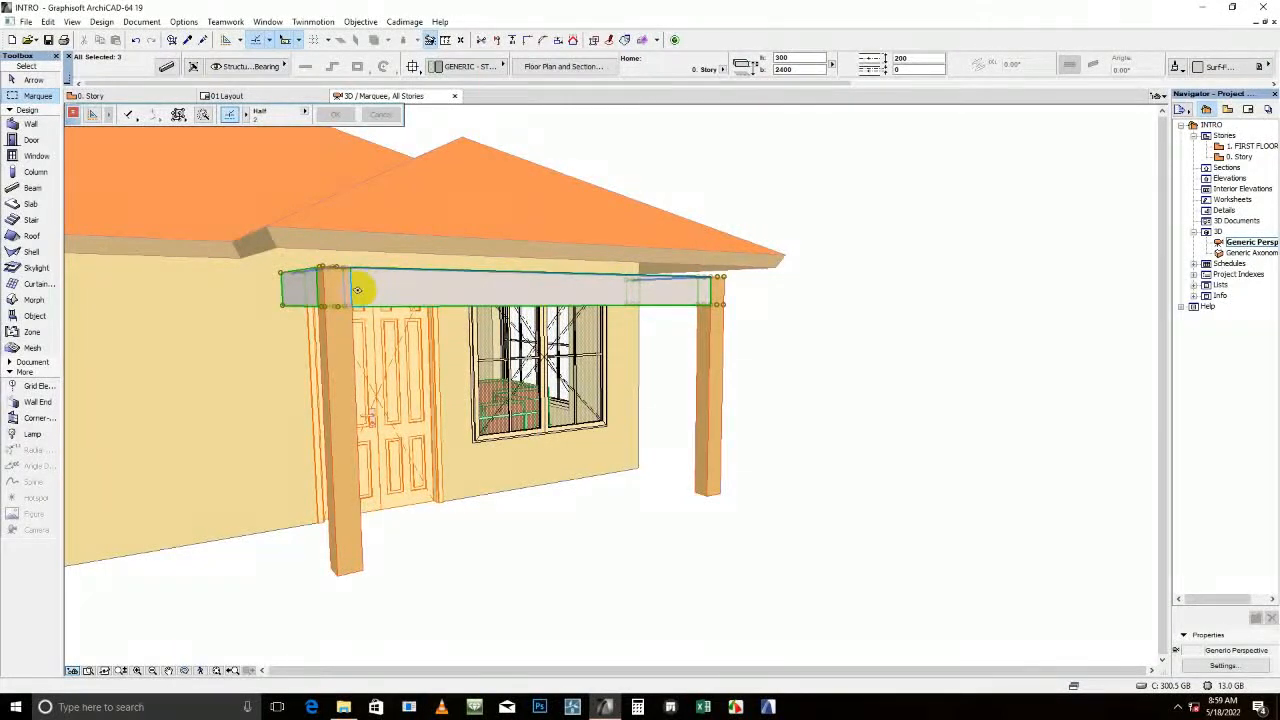
Set the entry porch beams' elevation to Project Zero to 2700 and deselect them
{"action": "key", "text": "ctrl+t"}
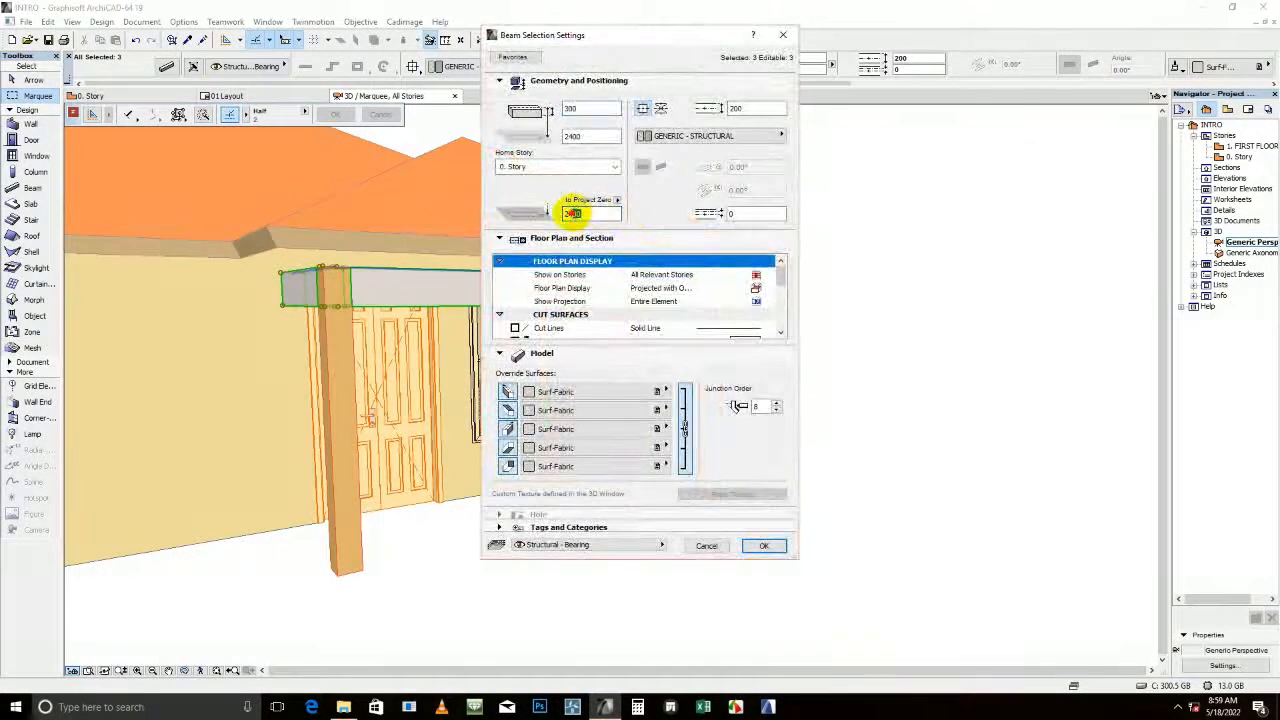
{"action": "left_click", "coordinate": [567, 211]}
{"action": "type", "text": "2700"}
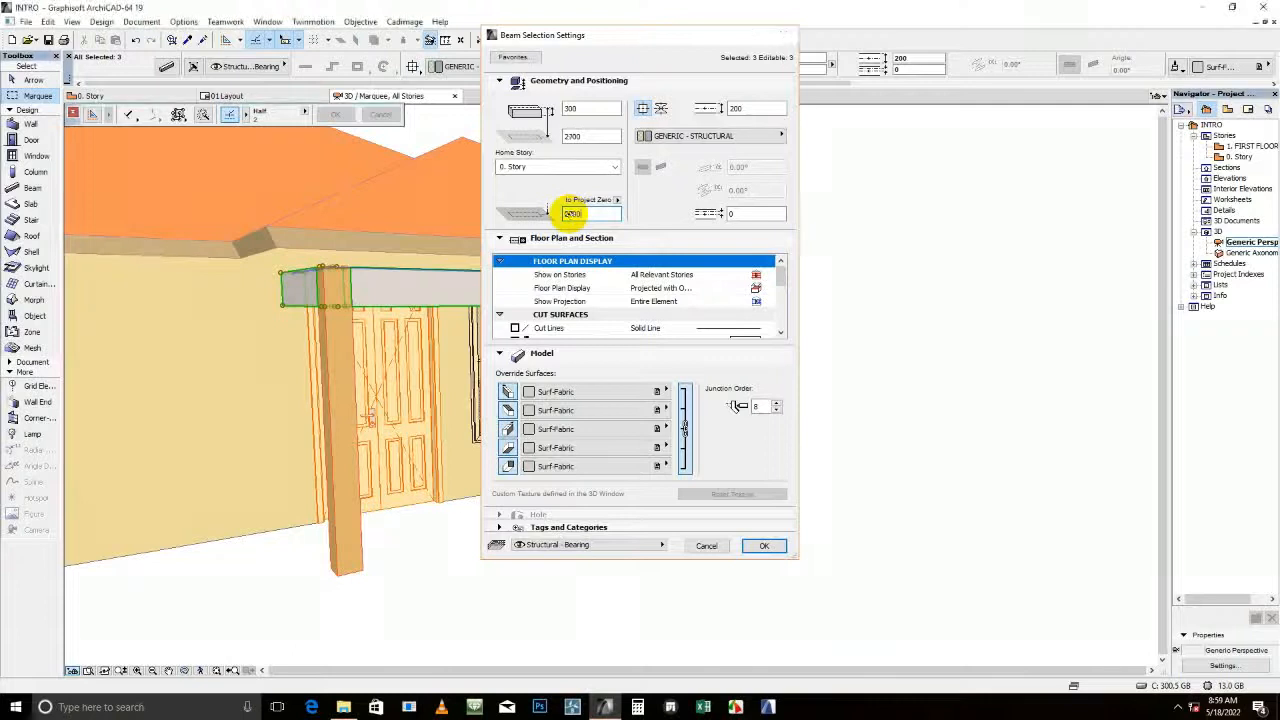
{"action": "key", "text": "Return"}
{"action": "key", "text": "Escape"}
{"action": "scroll", "coordinate": [676, 314], "scroll_direction": "down", "scroll_amount": 2}
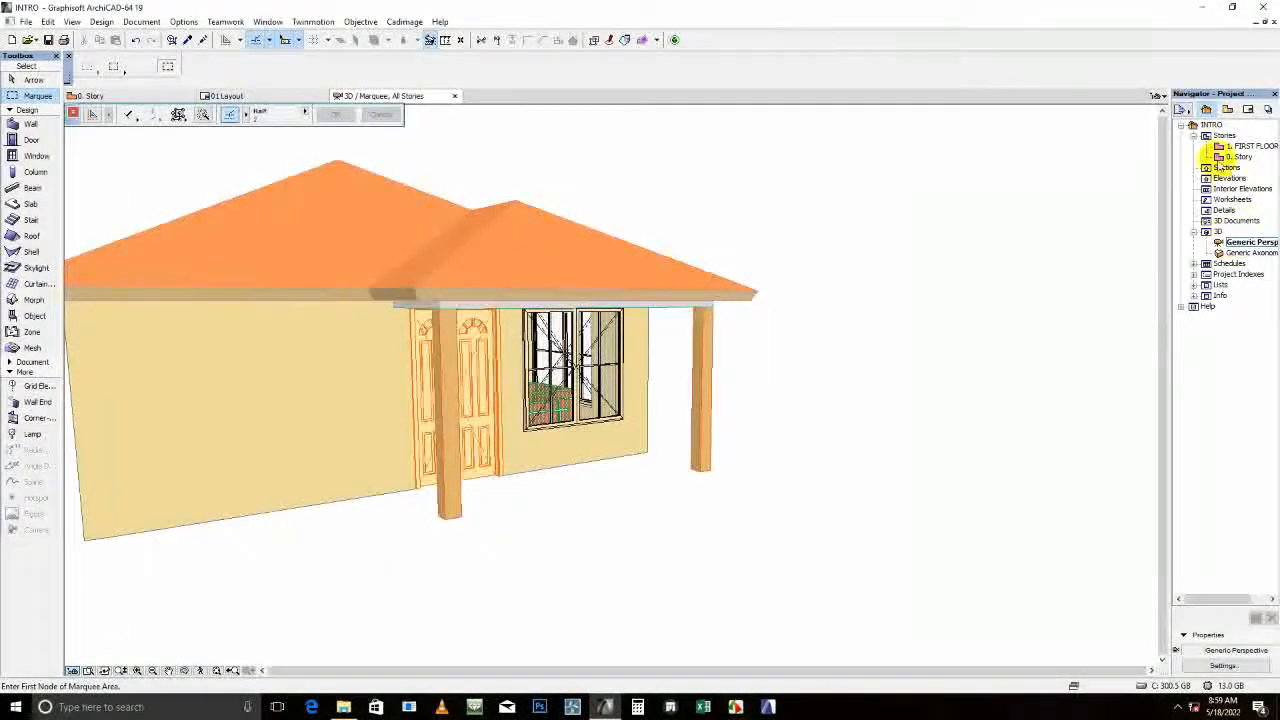
In the floor plan of story 0, set the three kitchen yard beams' elevation to Project Zero to 2700
{"action": "double_click", "coordinate": [1240, 157]}
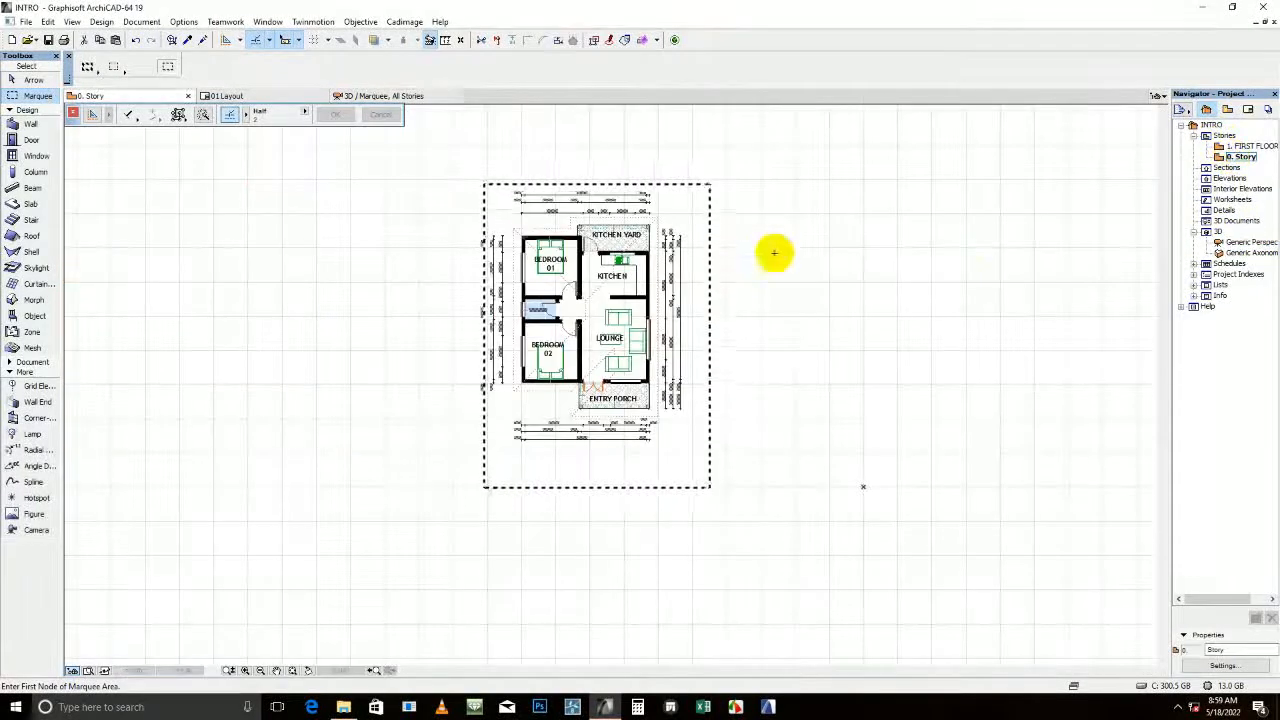
{"action": "scroll", "coordinate": [592, 245], "scroll_direction": "up", "scroll_amount": 4}
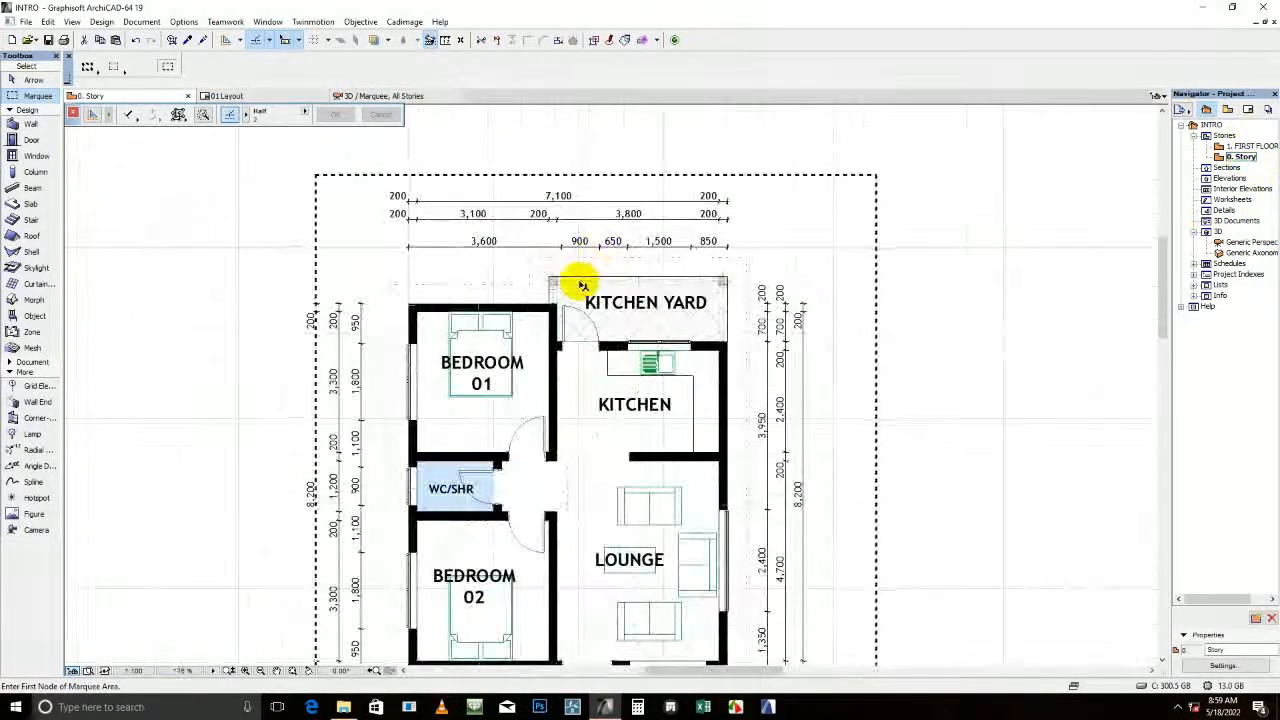
{"action": "left_click", "coordinate": [572, 284], "text": "shift"}
{"action": "key", "text": "ctrl+t"}
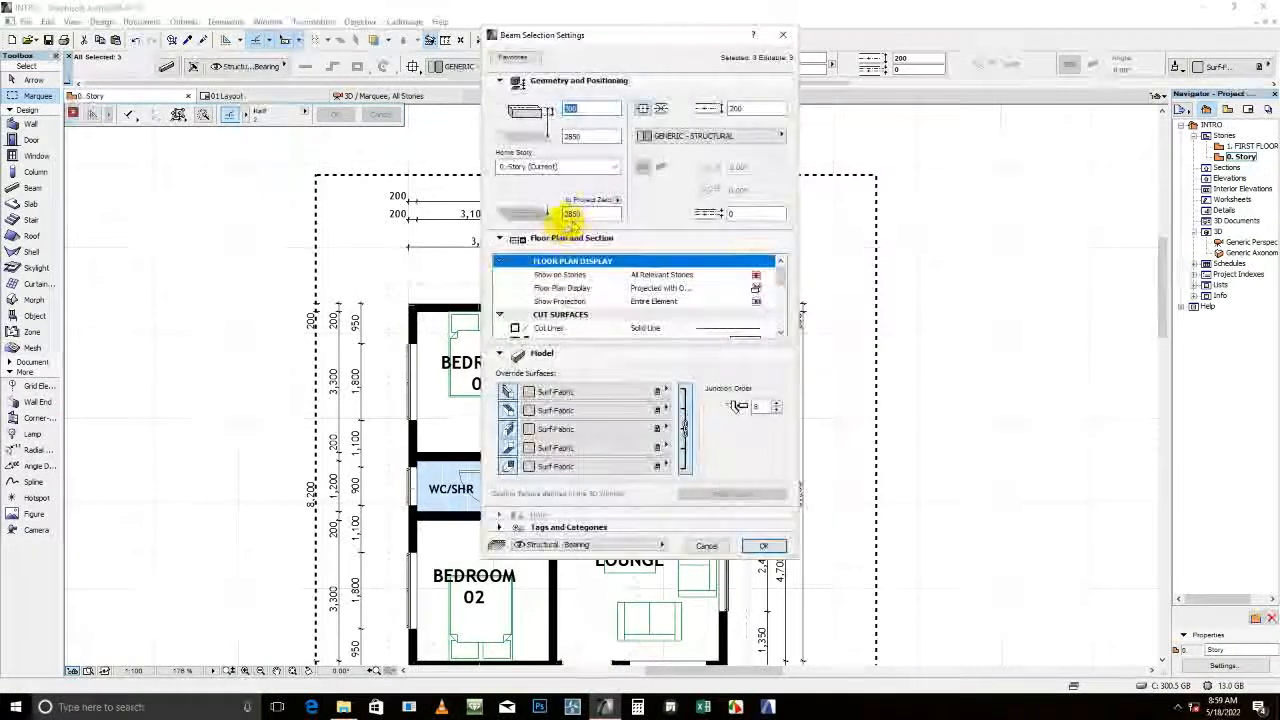
{"action": "double_click", "coordinate": [585, 213]}
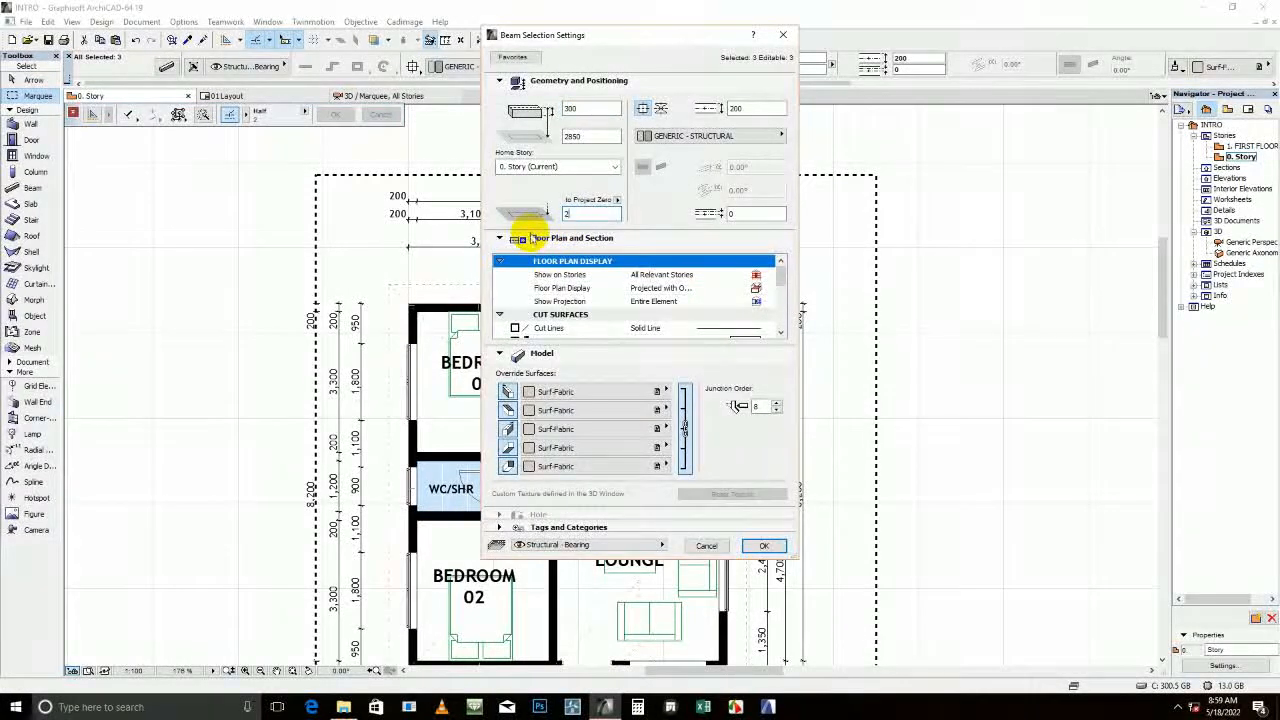
{"action": "type", "text": "2700"}
{"action": "key", "text": "Return"}
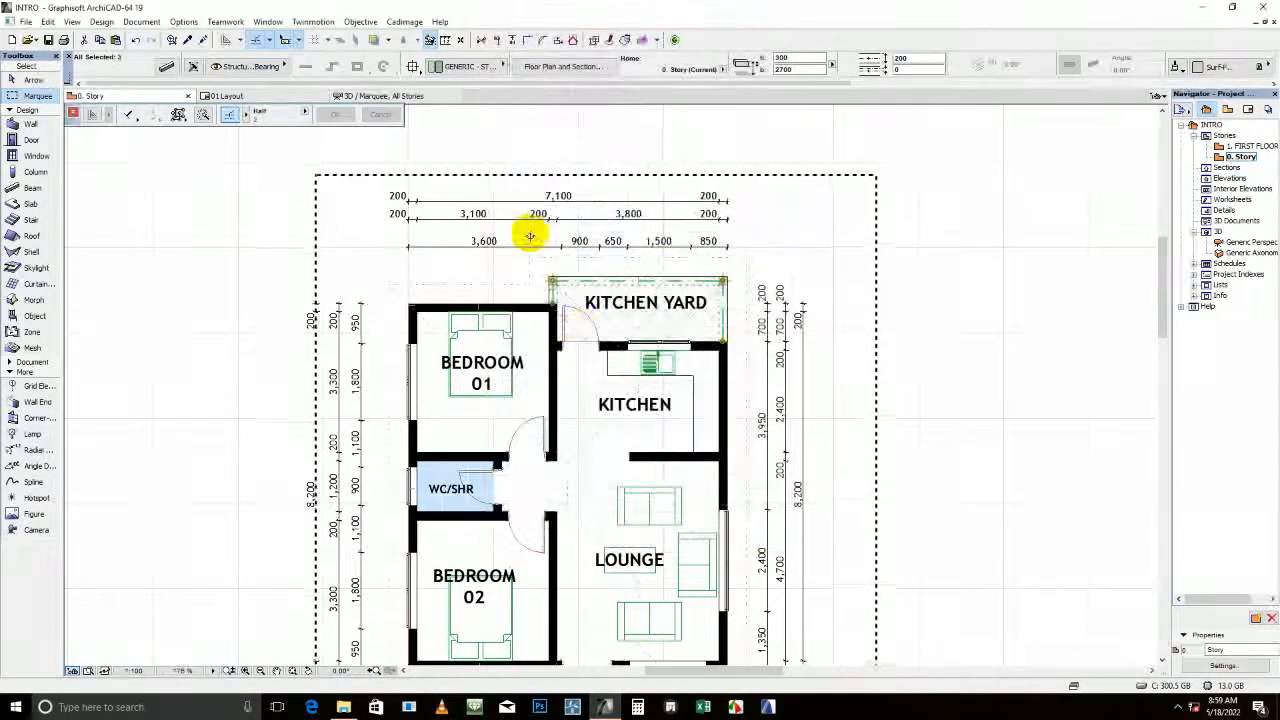
{"action": "key", "text": "Escape"}
Remove the marquee around the house and select the multi-plane roof
{"action": "scroll", "coordinate": [688, 346], "scroll_direction": "down", "scroll_amount": 1}
{"action": "right_click", "coordinate": [874, 251]}
{"action": "left_click", "coordinate": [930, 263]}
{"action": "left_click", "coordinate": [651, 318]}
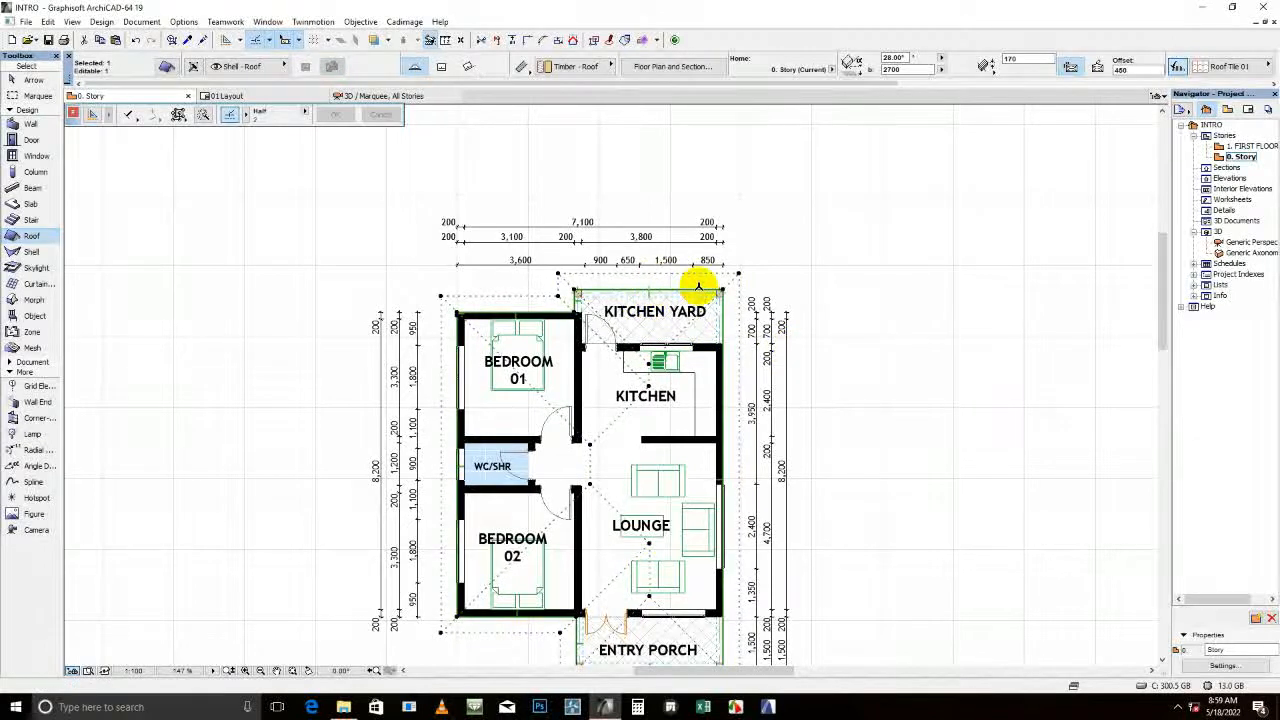
{"action": "scroll", "coordinate": [698, 287], "scroll_direction": "up", "scroll_amount": 2}
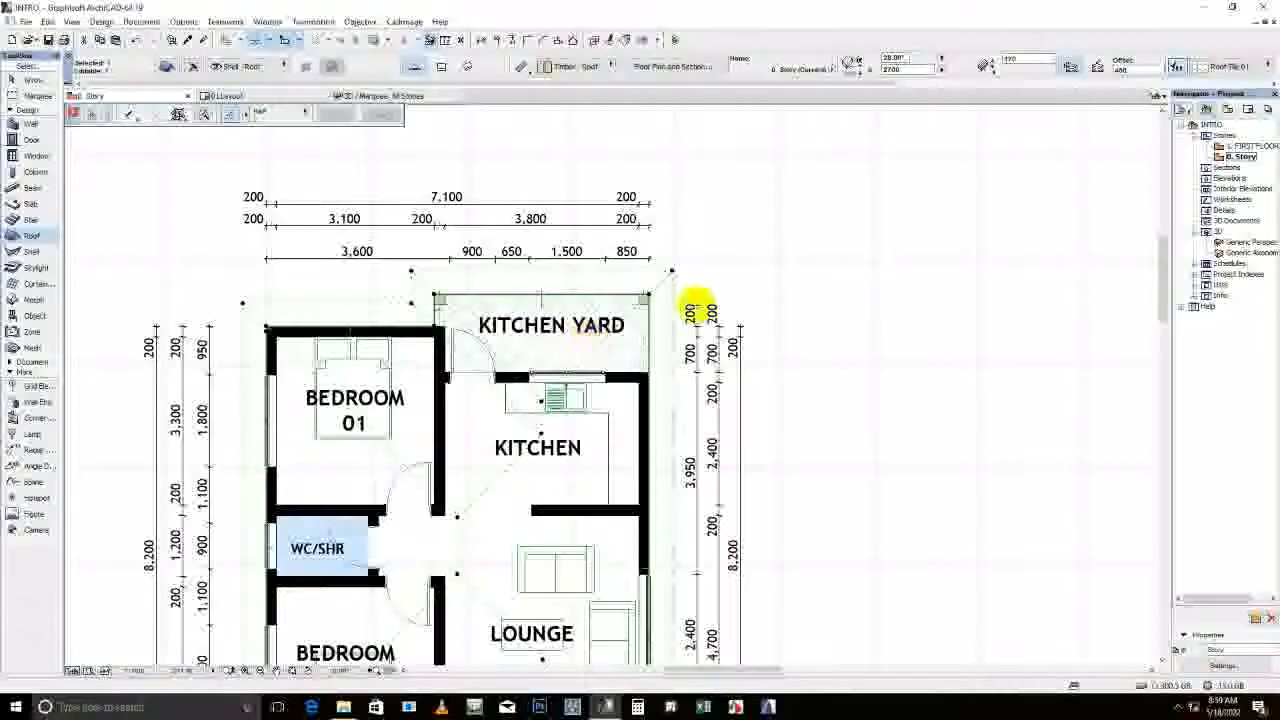
{"action": "key", "text": "Escape"}
{"action": "left_click", "coordinate": [579, 271]}
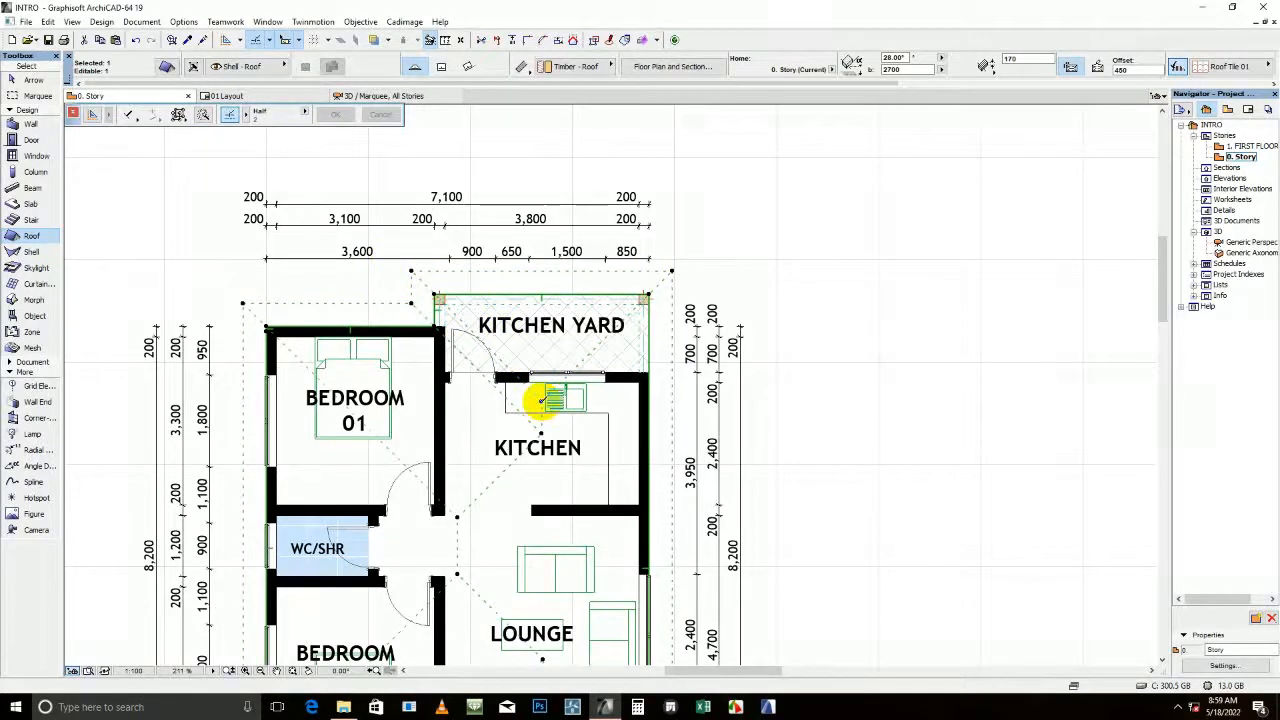
Try moving the roof beside the floor plan, and undo the move
{"action": "left_click", "coordinate": [540, 401]}
{"action": "scroll", "coordinate": [565, 262], "scroll_direction": "down", "scroll_amount": 3}
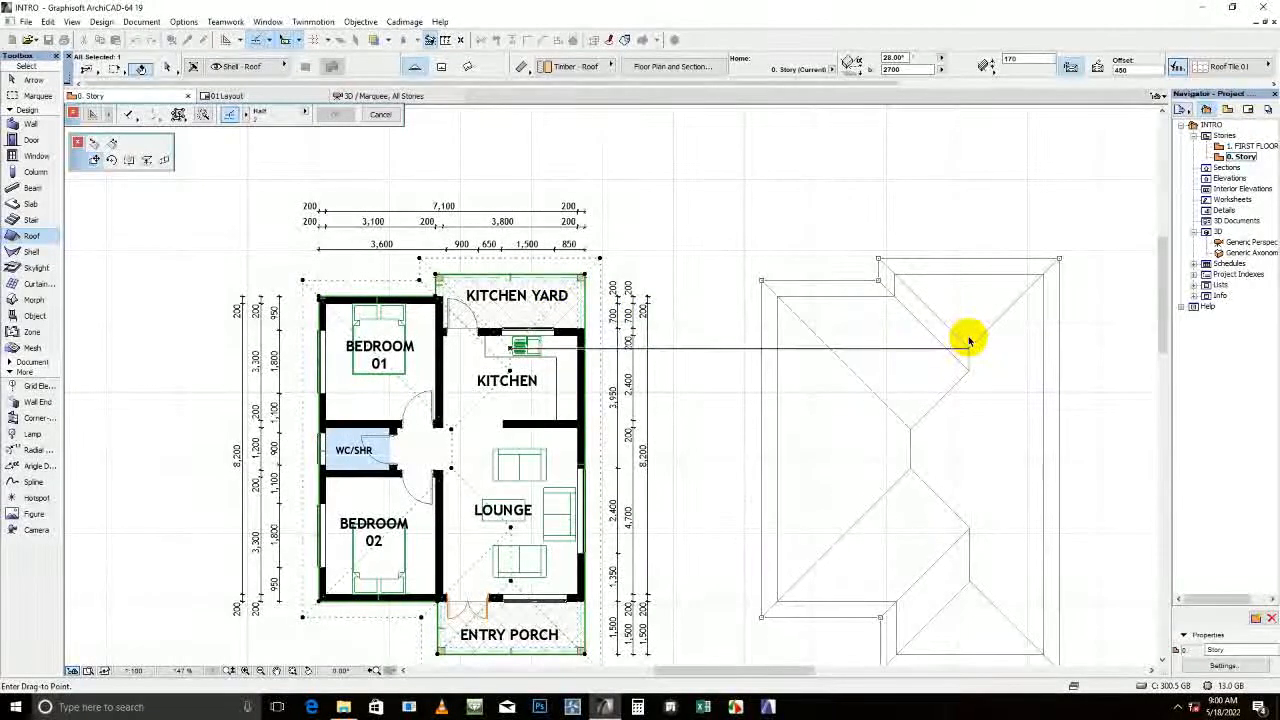
{"action": "left_click", "coordinate": [968, 342]}
{"action": "key", "text": "ctrl+z"}
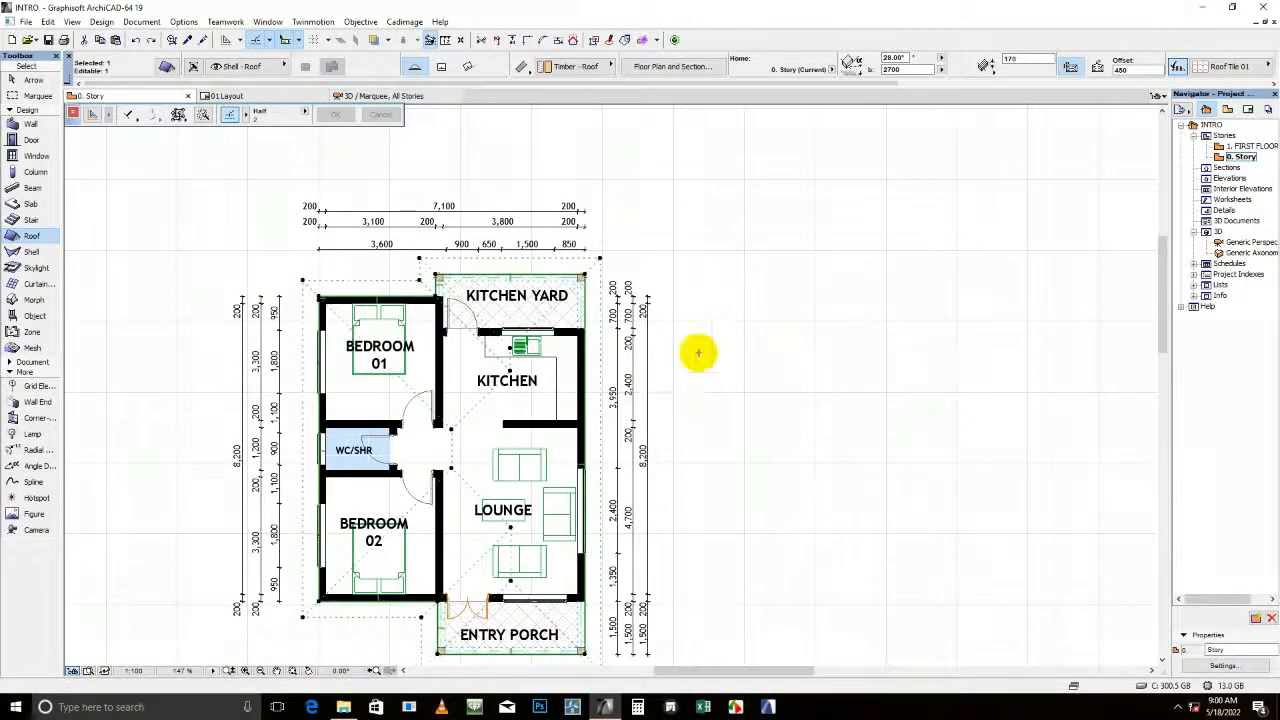
Stretch the roof's ridge end horizontally to the kitchen yard's outer edge, forming a gable with a 90° roof pitch
{"action": "left_click", "coordinate": [510, 345]}
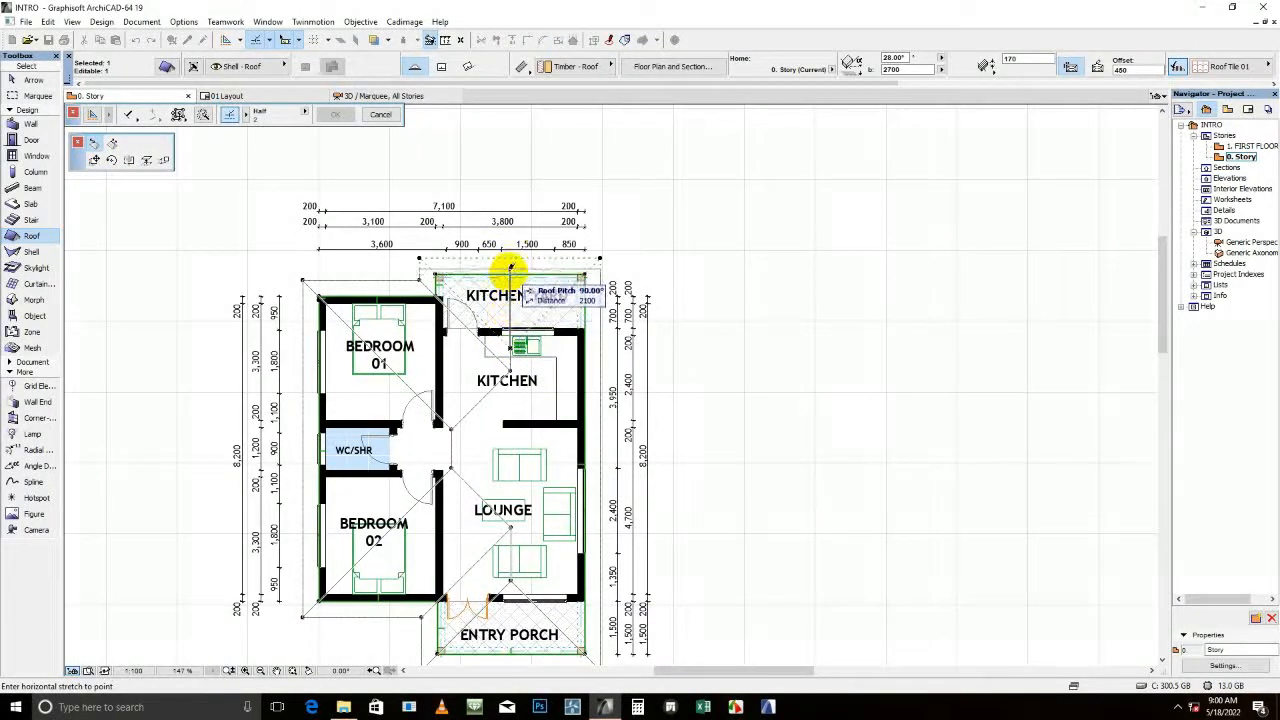
{"action": "scroll", "coordinate": [510, 268], "scroll_direction": "up", "scroll_amount": 2}
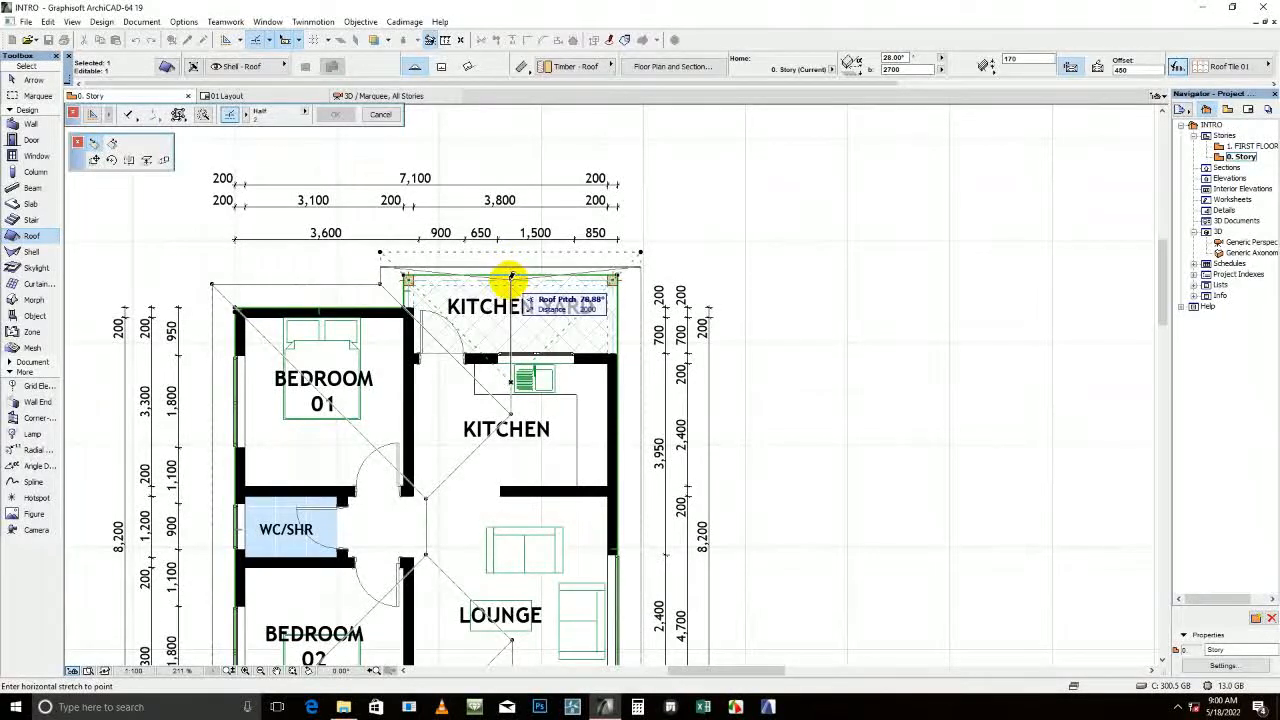
{"action": "scroll", "coordinate": [510, 275], "scroll_direction": "up", "scroll_amount": 3}
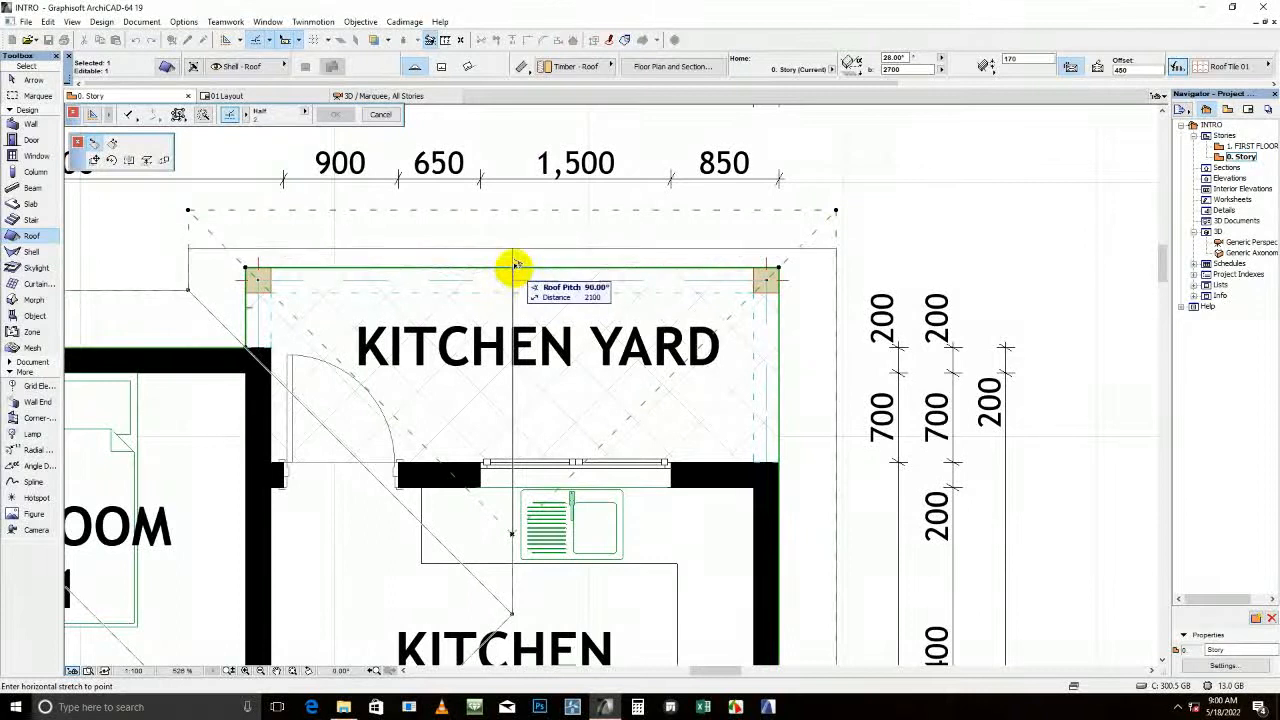
{"action": "left_click", "coordinate": [514, 266]}
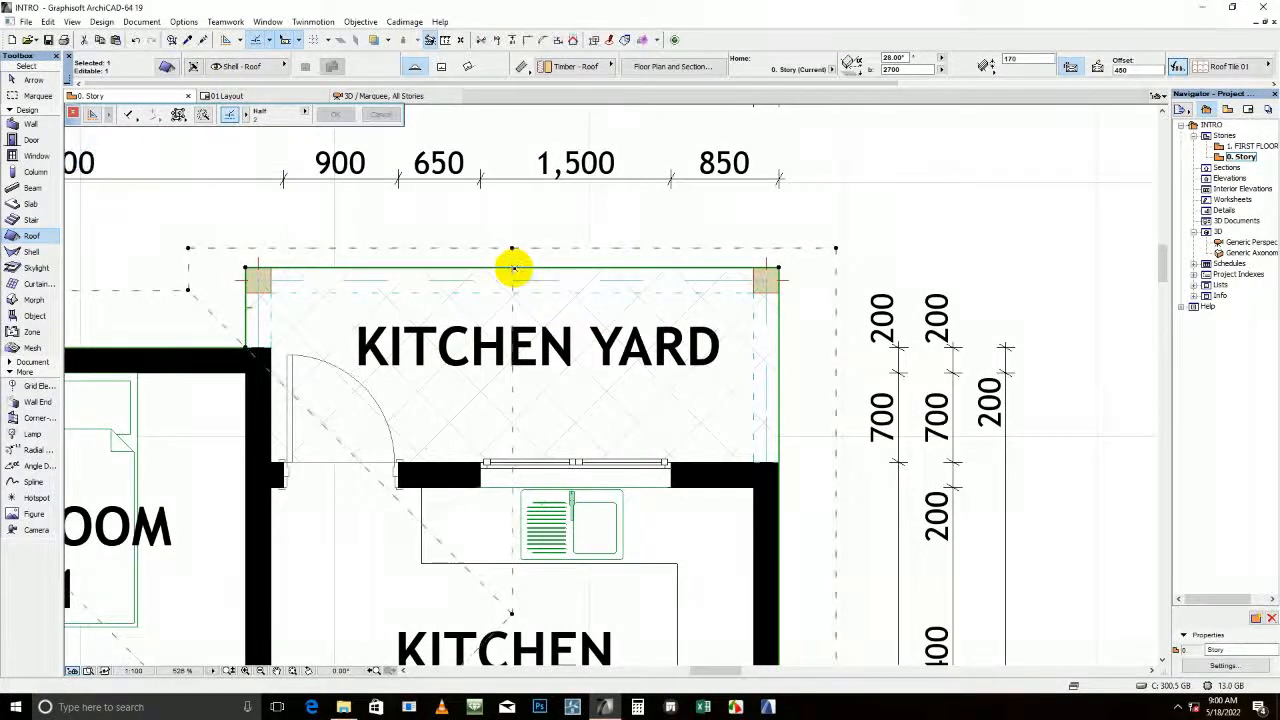
Stretch the roof's other ridge end horizontally to the entry porch's outer edge to form a gable, and deselect the roof
{"action": "scroll", "coordinate": [513, 268], "scroll_direction": "down", "scroll_amount": 5}
{"action": "scroll", "coordinate": [603, 427], "scroll_direction": "up", "scroll_amount": 3}
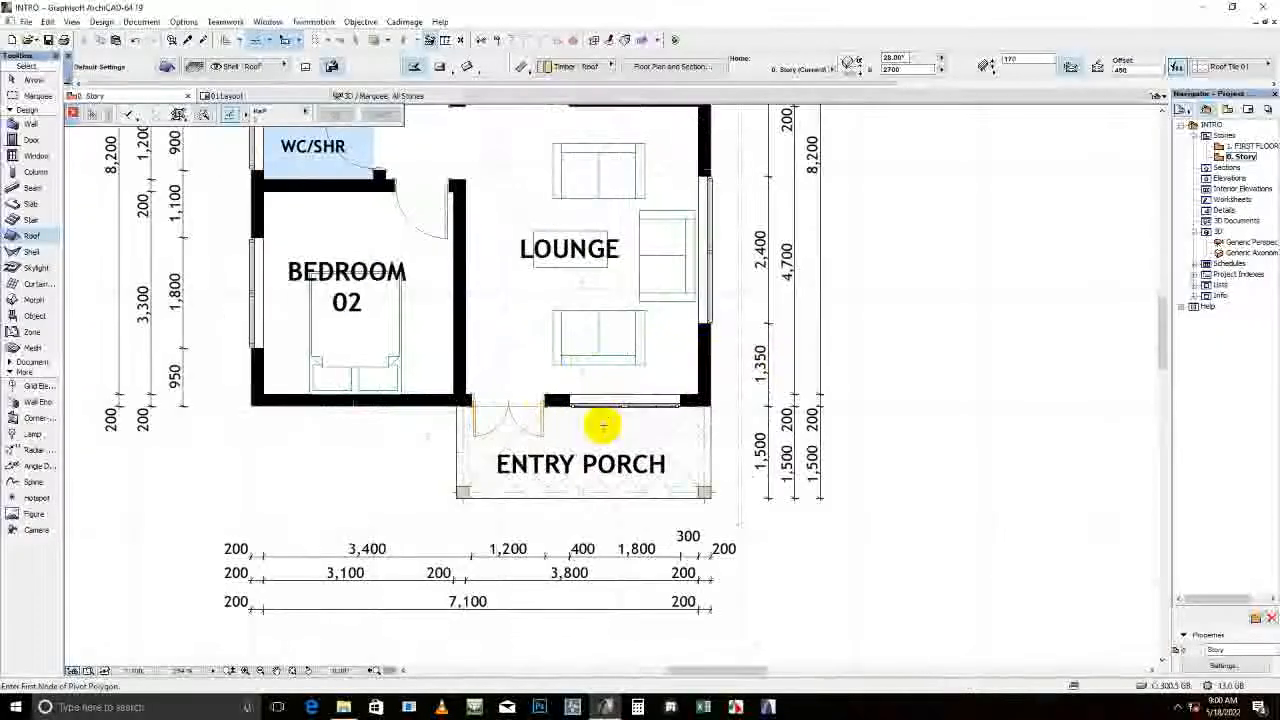
{"action": "left_click", "coordinate": [603, 427], "text": "shift"}
{"action": "left_click", "coordinate": [583, 371]}
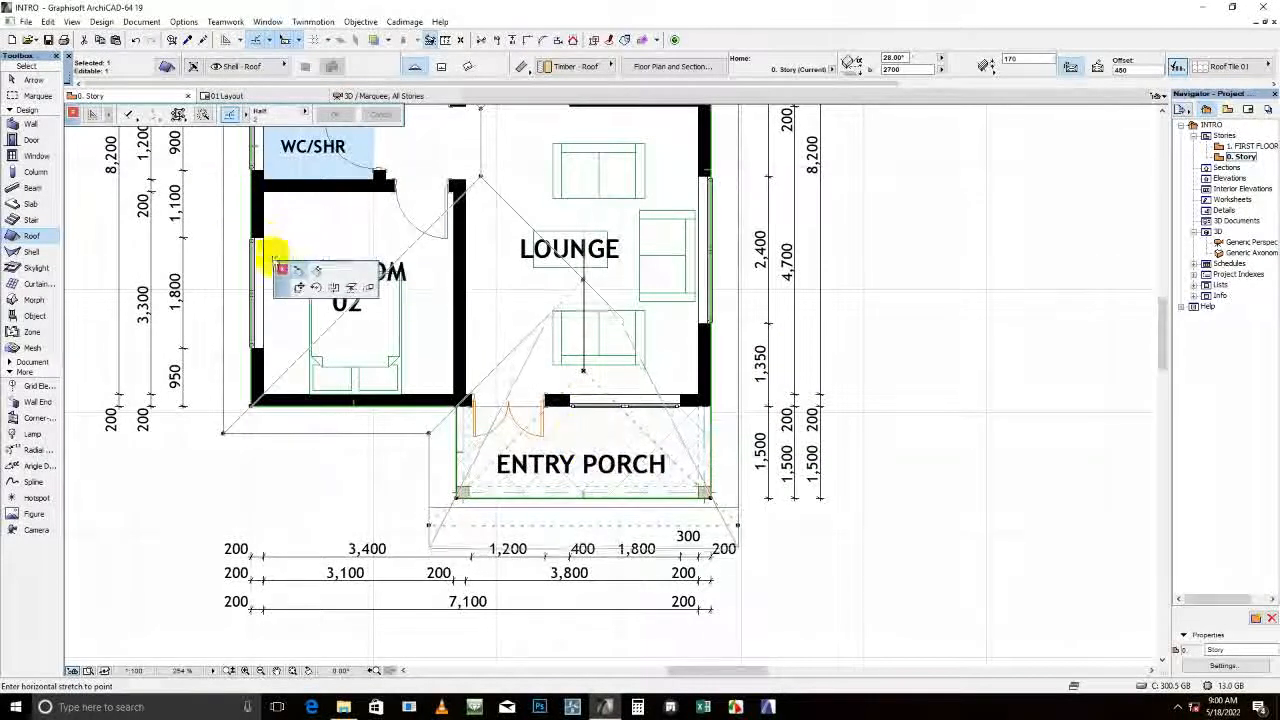
{"action": "left_click", "coordinate": [583, 494]}
{"action": "key", "text": "Escape"}
{"action": "scroll", "coordinate": [627, 361], "scroll_direction": "down", "scroll_amount": 5}
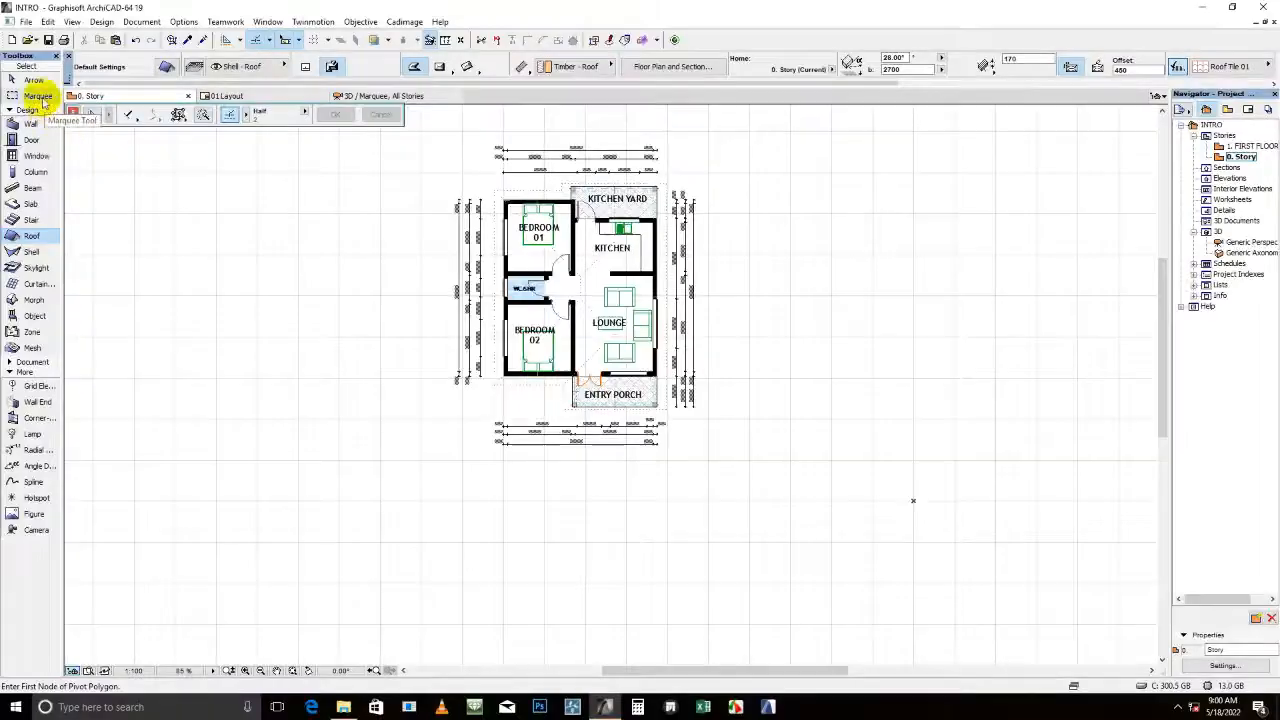
{"action": "left_click", "coordinate": [38, 95]}
{"action": "left_click", "coordinate": [452, 153]}
{"action": "left_click", "coordinate": [815, 507]}
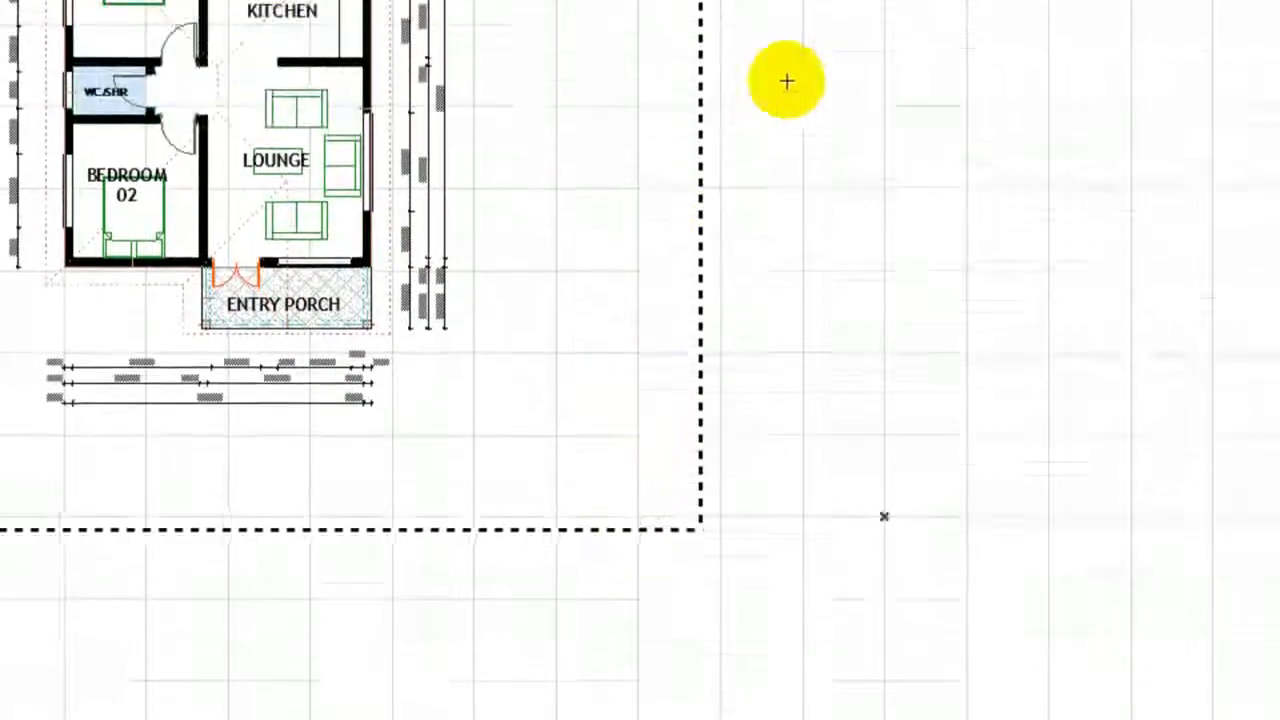
{"action": "right_click", "coordinate": [509, 183]}
{"action": "left_click", "coordinate": [520, 211]}
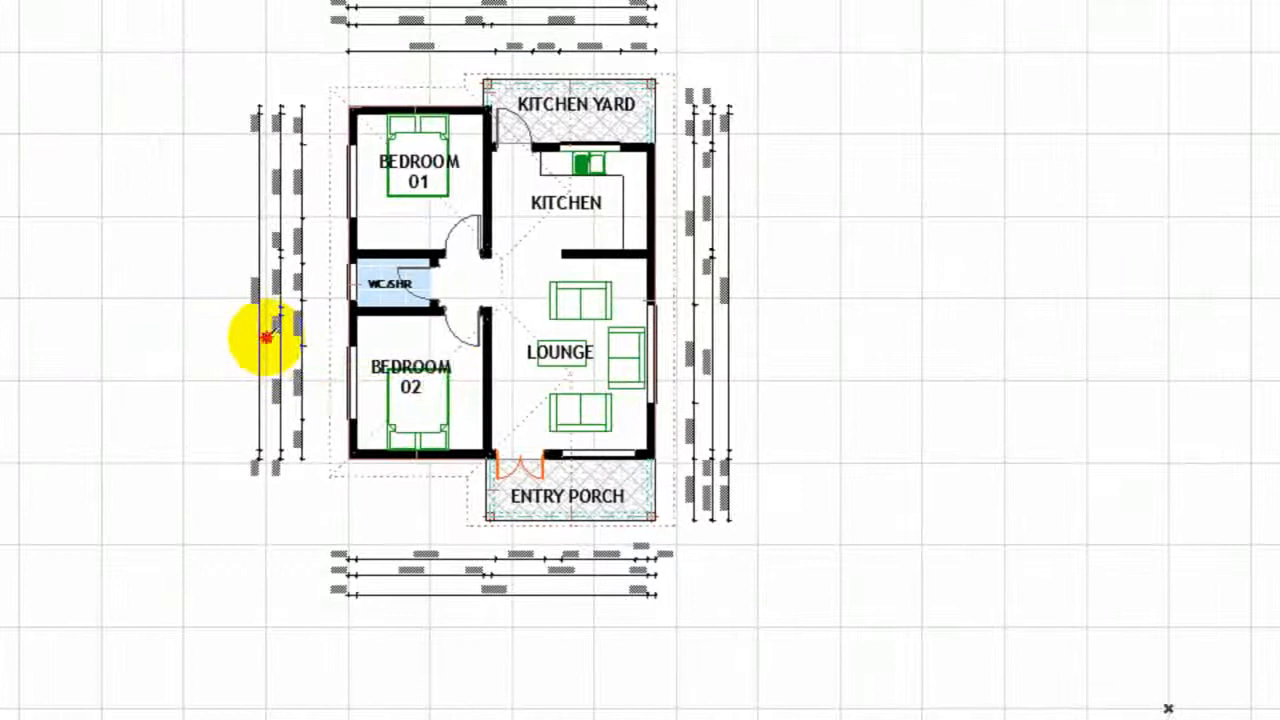
{"action": "left_click", "coordinate": [265, 337]}
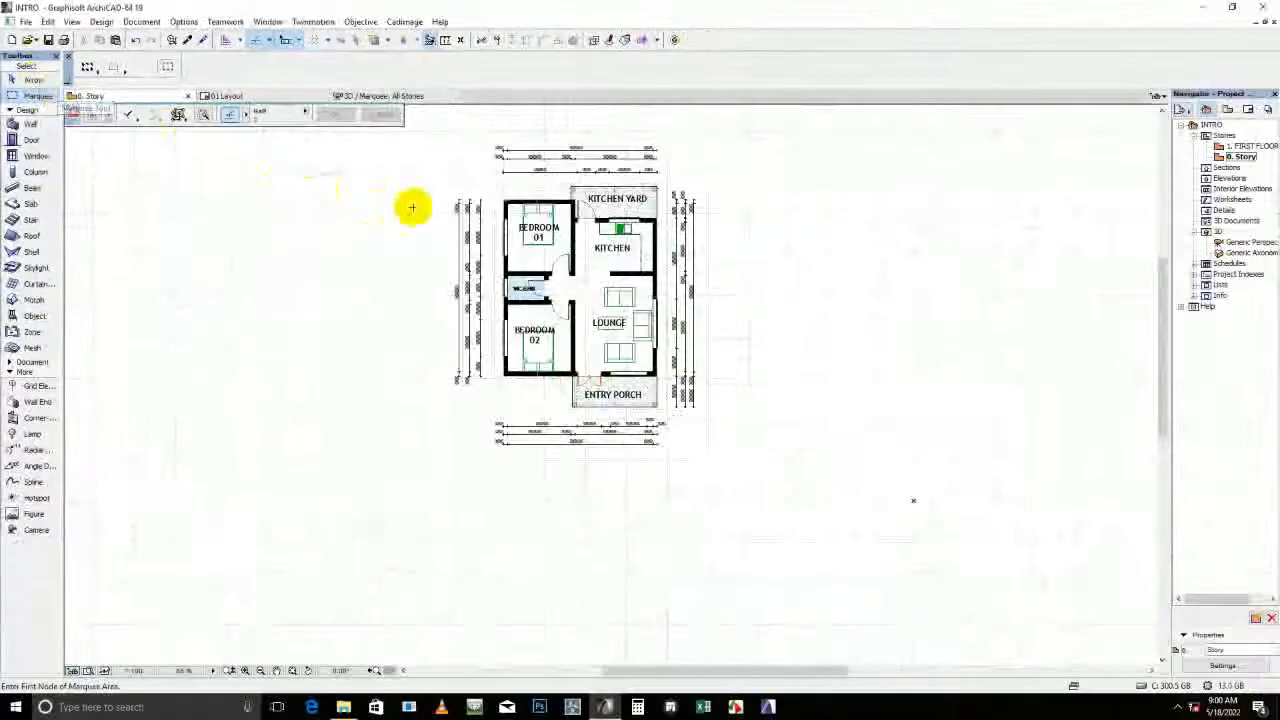
Place a marquee around the whole house, show the enclosed area in 3D, and view the gable above the entry porch
{"action": "left_click_drag", "start_coordinate": [412, 150], "coordinate": [730, 506]}
{"action": "right_click", "coordinate": [760, 222]}
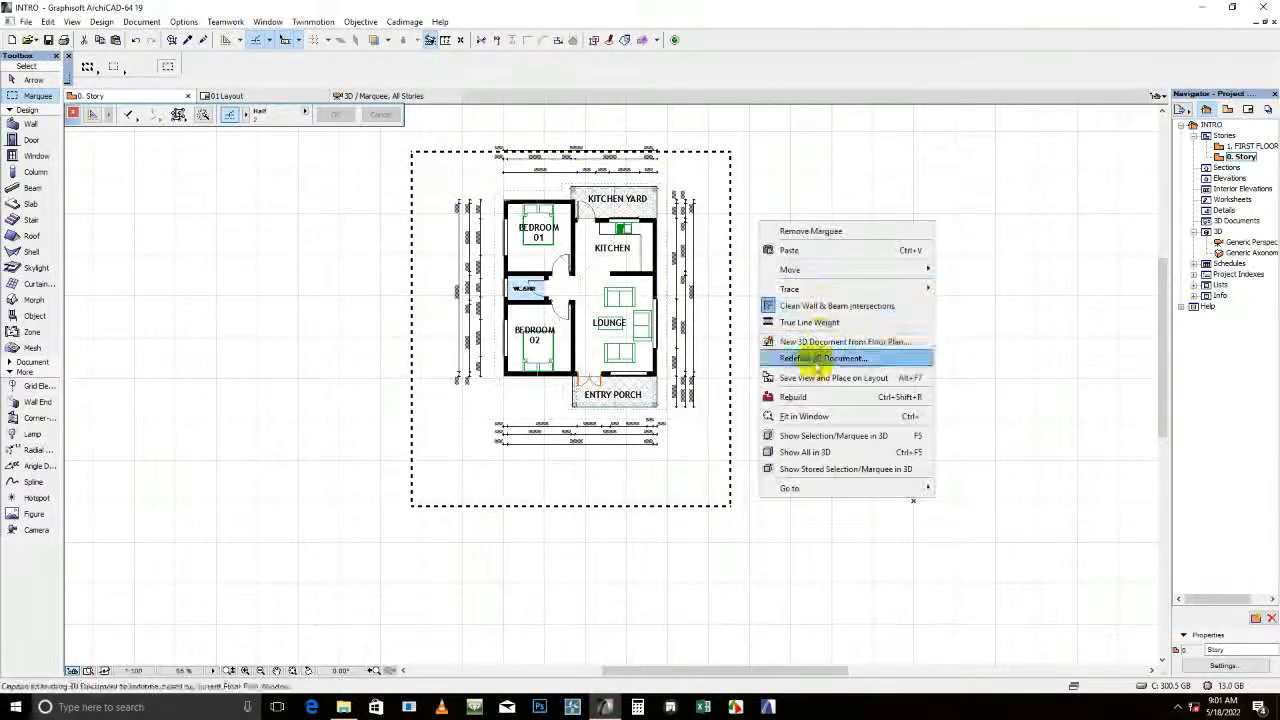
{"action": "left_click", "coordinate": [812, 436]}
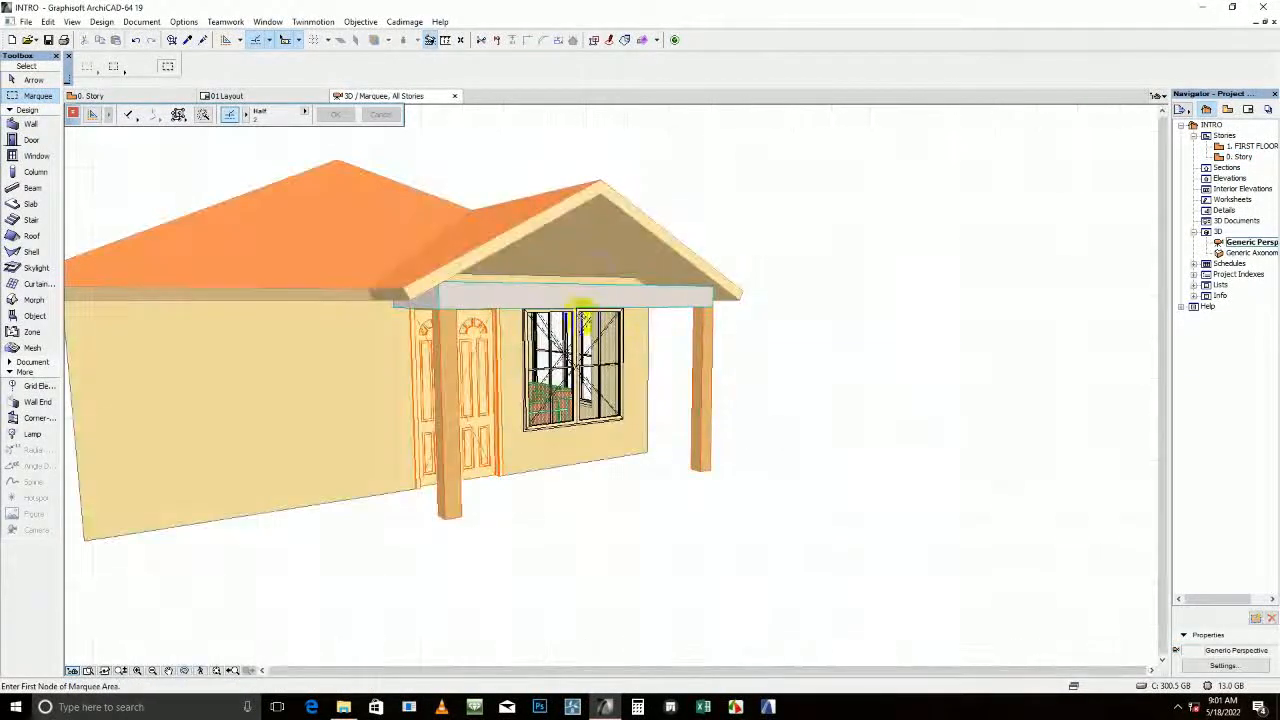
{"action": "middle_click_drag", "start_coordinate": [597, 246], "coordinate": [683, 320], "text": "shift"}
{"action": "left_click", "coordinate": [669, 307], "text": "shift"}
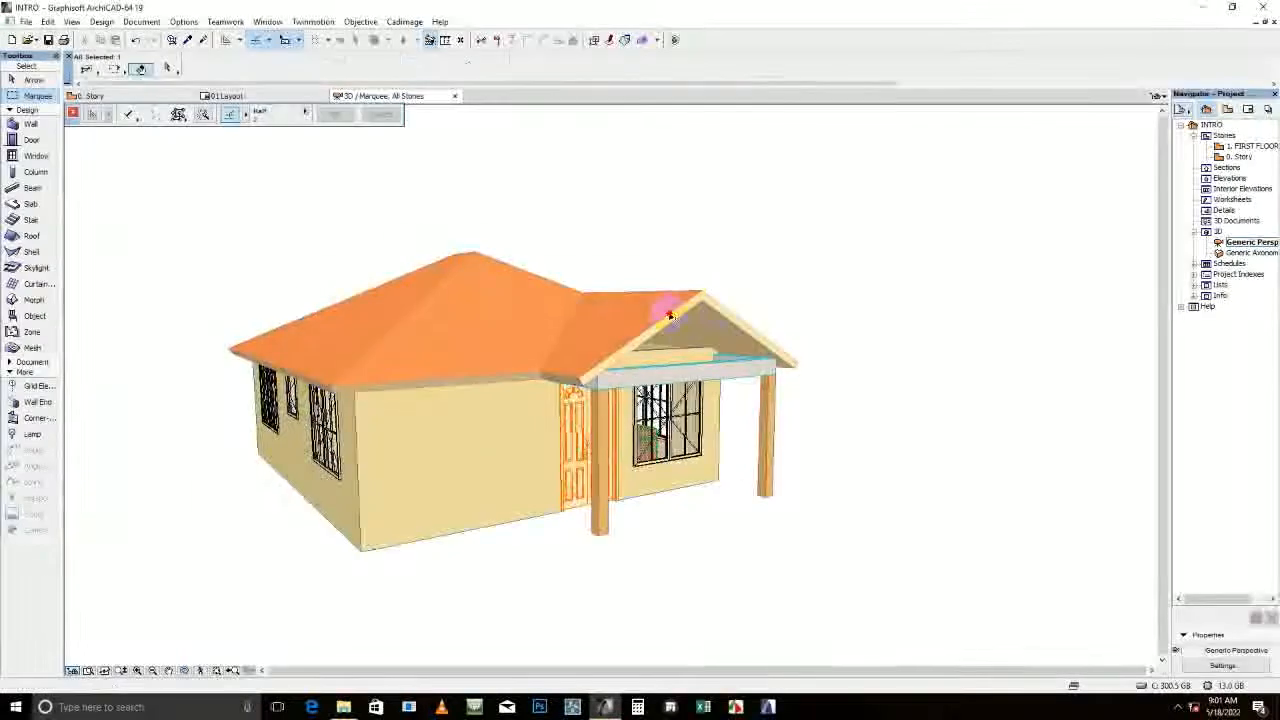
{"action": "left_click", "coordinate": [962, 407]}
{"action": "middle_click_drag", "start_coordinate": [809, 397], "coordinate": [720, 390], "text": "shift"}
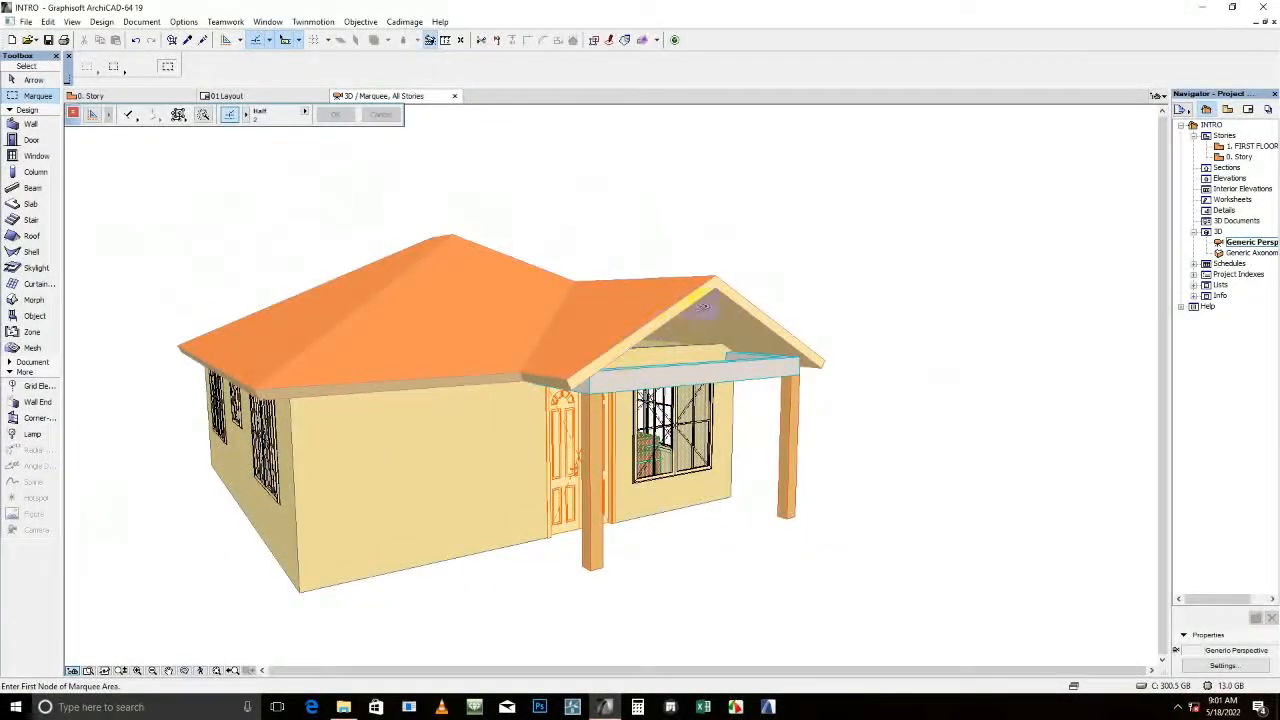
Return to the floor plan of story 0 and select the multi-plane roof with the Roof tool active
{"action": "double_click", "coordinate": [1244, 147]}
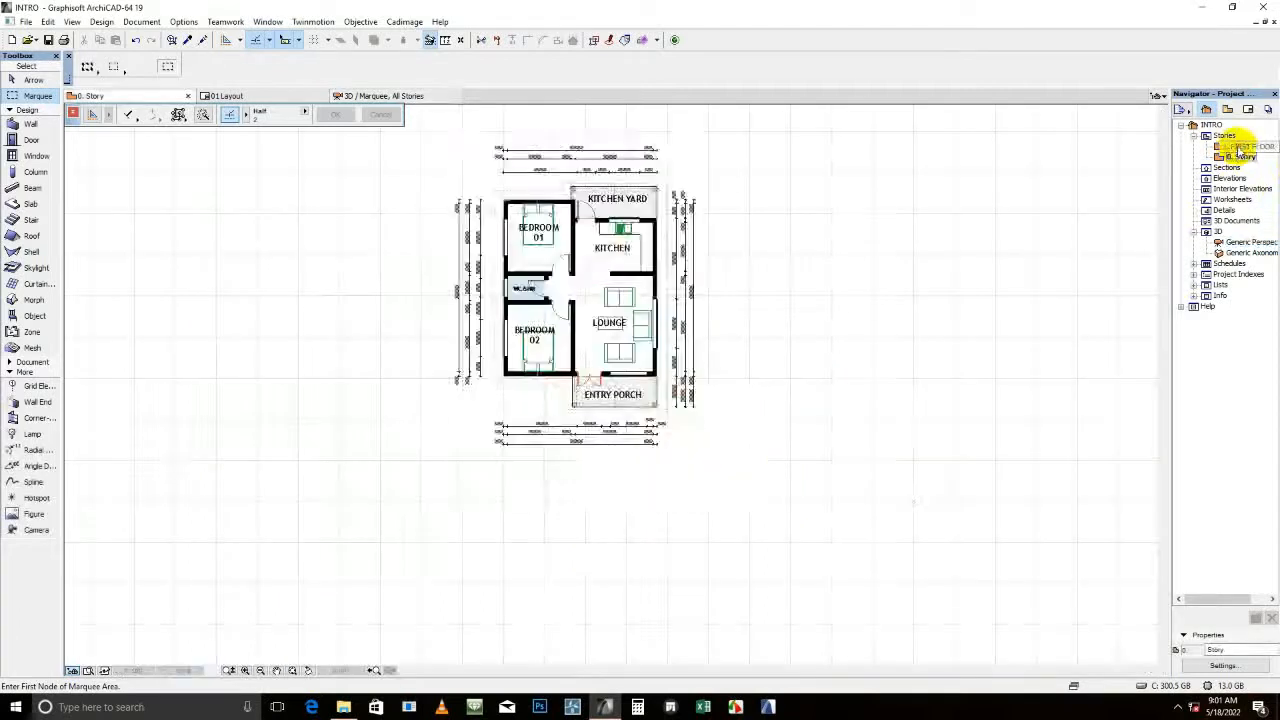
{"action": "double_click", "coordinate": [1240, 157]}
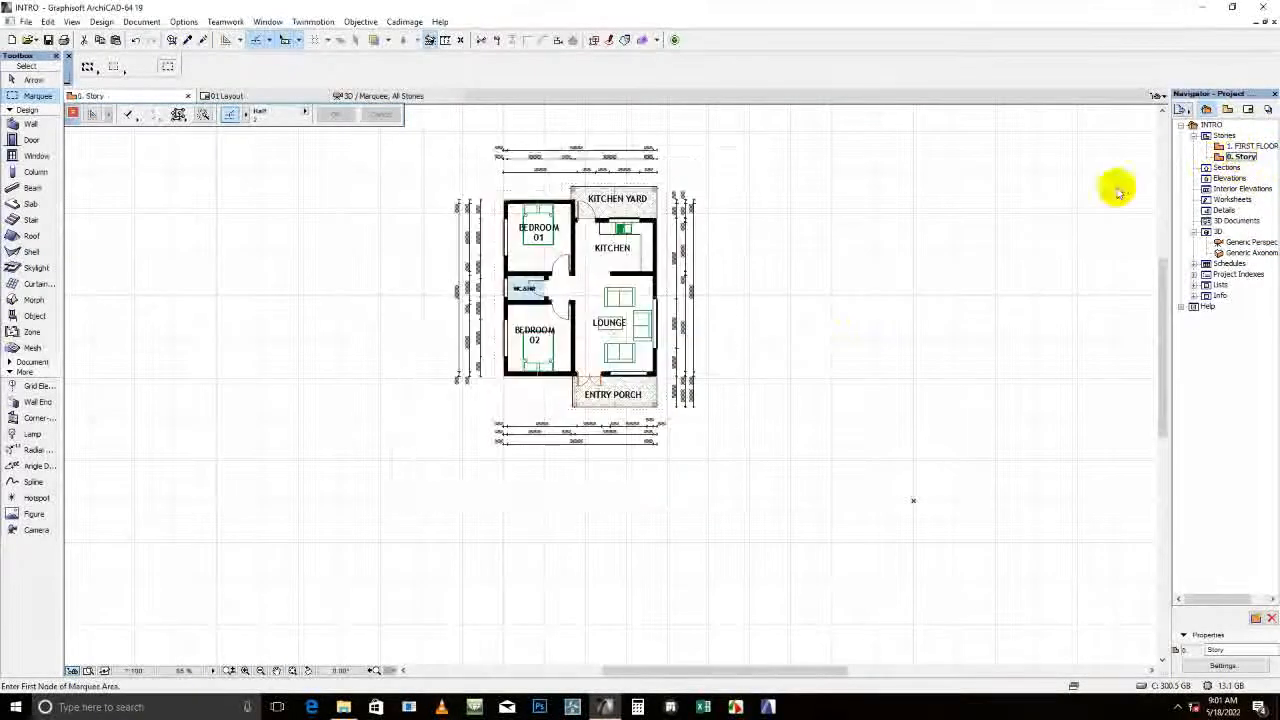
{"action": "scroll", "coordinate": [614, 380], "scroll_direction": "up", "scroll_amount": 4}
{"action": "left_click", "coordinate": [626, 402], "text": "shift"}
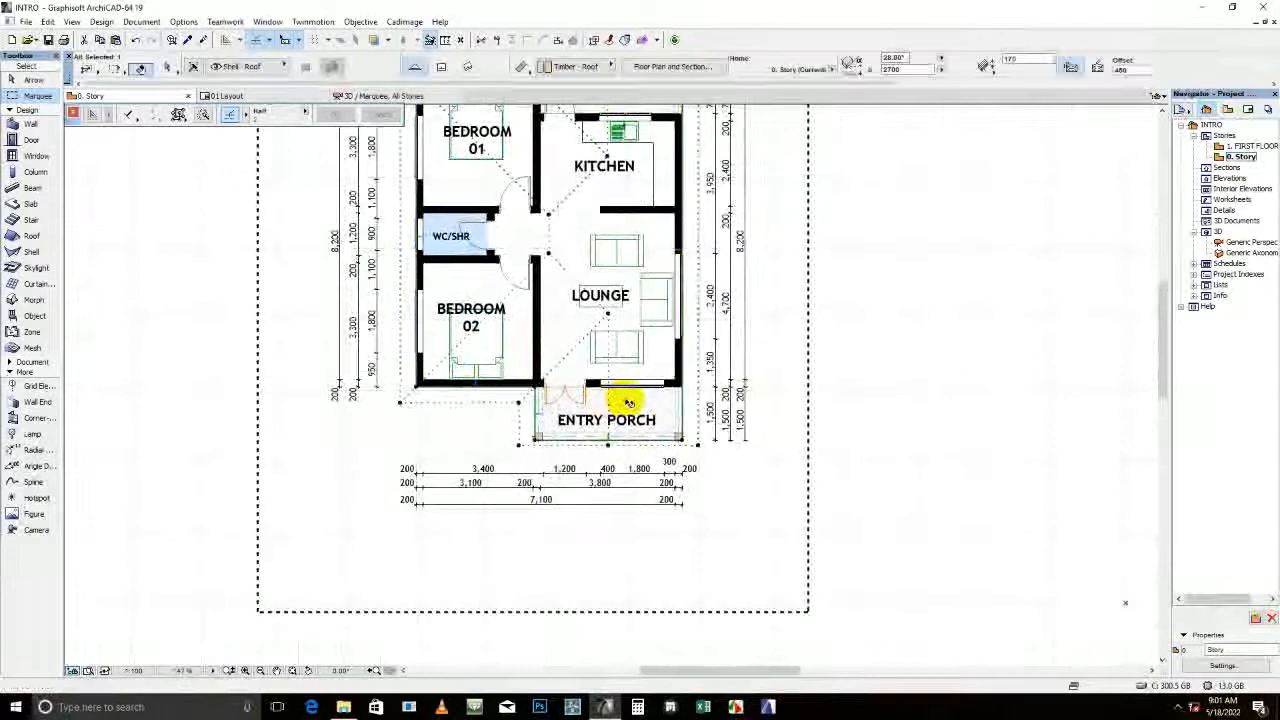
{"action": "left_click", "coordinate": [626, 400], "text": "alt"}
{"action": "scroll", "coordinate": [700, 366], "scroll_direction": "down", "scroll_amount": 3}
{"action": "middle_click_drag", "start_coordinate": [655, 328], "coordinate": [644, 360]}
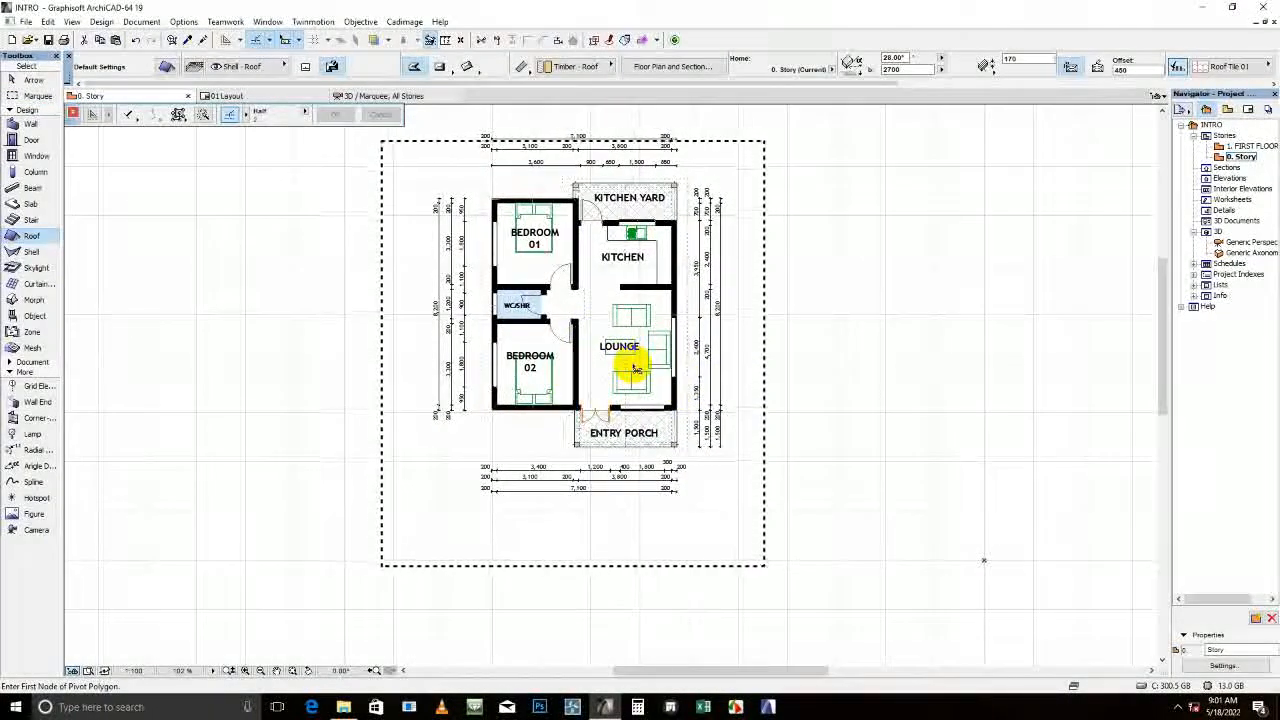
{"action": "left_click", "coordinate": [634, 368]}
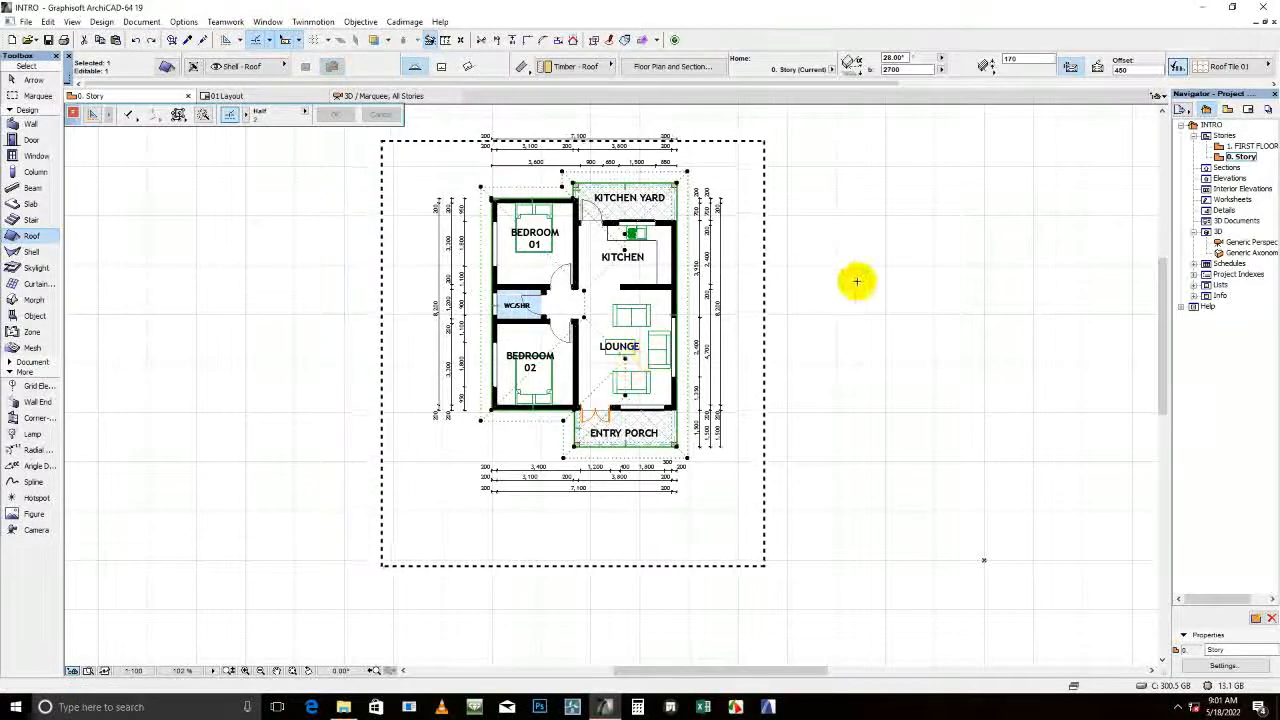
{"action": "scroll", "coordinate": [600, 200], "scroll_direction": "up", "scroll_amount": 4}
{"action": "scroll", "coordinate": [640, 165], "scroll_direction": "down", "scroll_amount": 3}
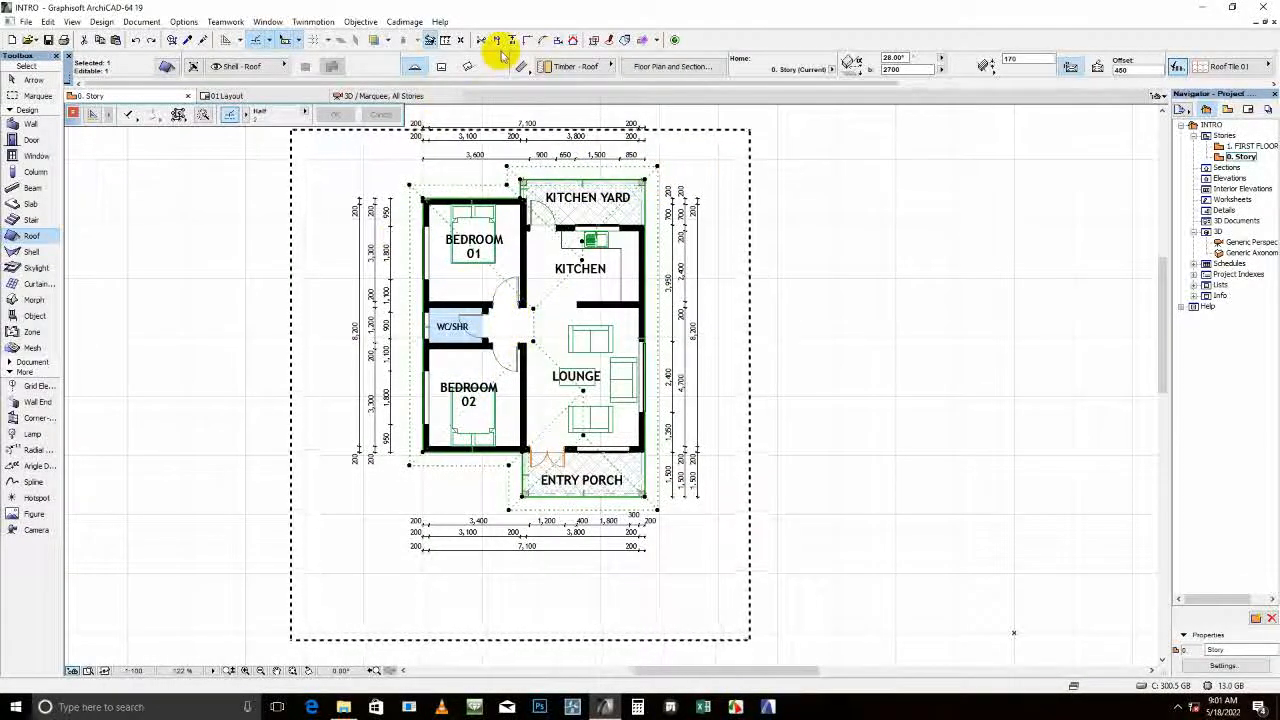
Split the selected multi-plane roof into single-plane roofs
{"action": "right_click", "coordinate": [860, 183]}
{"action": "left_click", "coordinate": [777, 209]}
{"action": "right_click", "coordinate": [778, 208]}
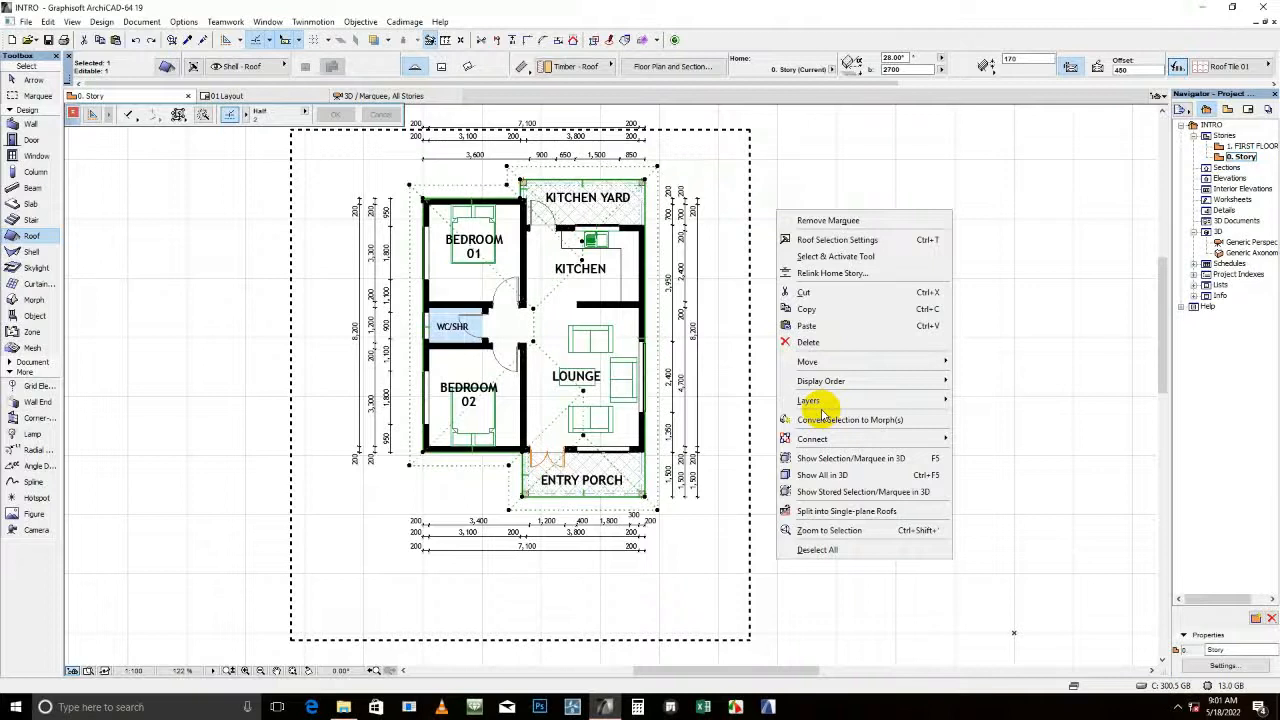
{"action": "left_click", "coordinate": [818, 512]}
{"action": "left_click", "coordinate": [700, 298]}
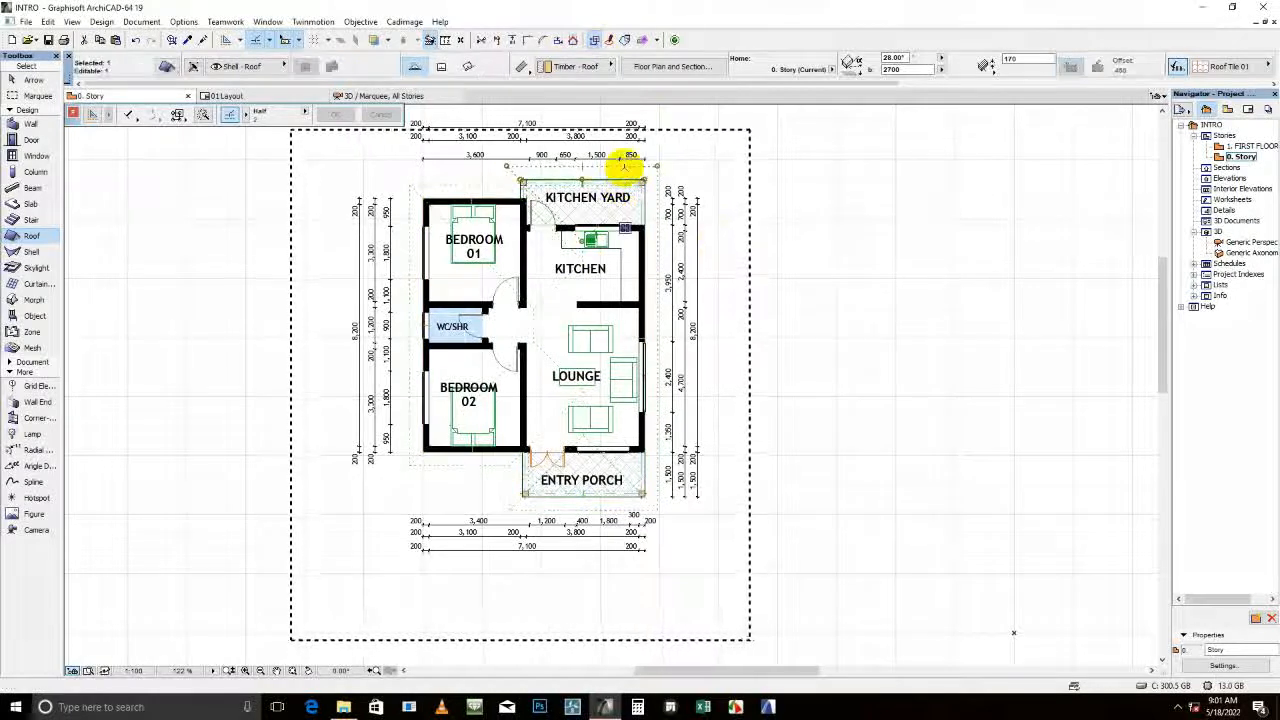
Examine the separated roof planes around the kitchen yard and Bedroom 01 by selecting them individually
{"action": "scroll", "coordinate": [622, 170], "scroll_direction": "up", "scroll_amount": 3}
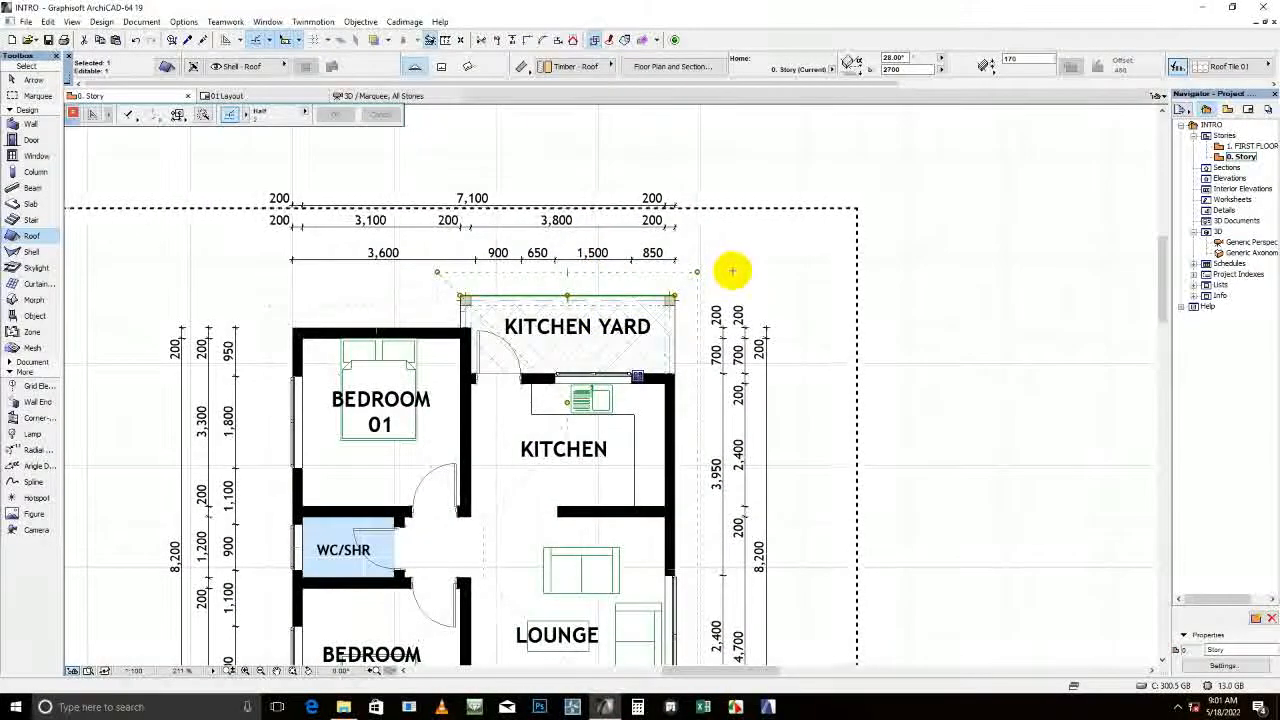
{"action": "key", "text": "Escape"}
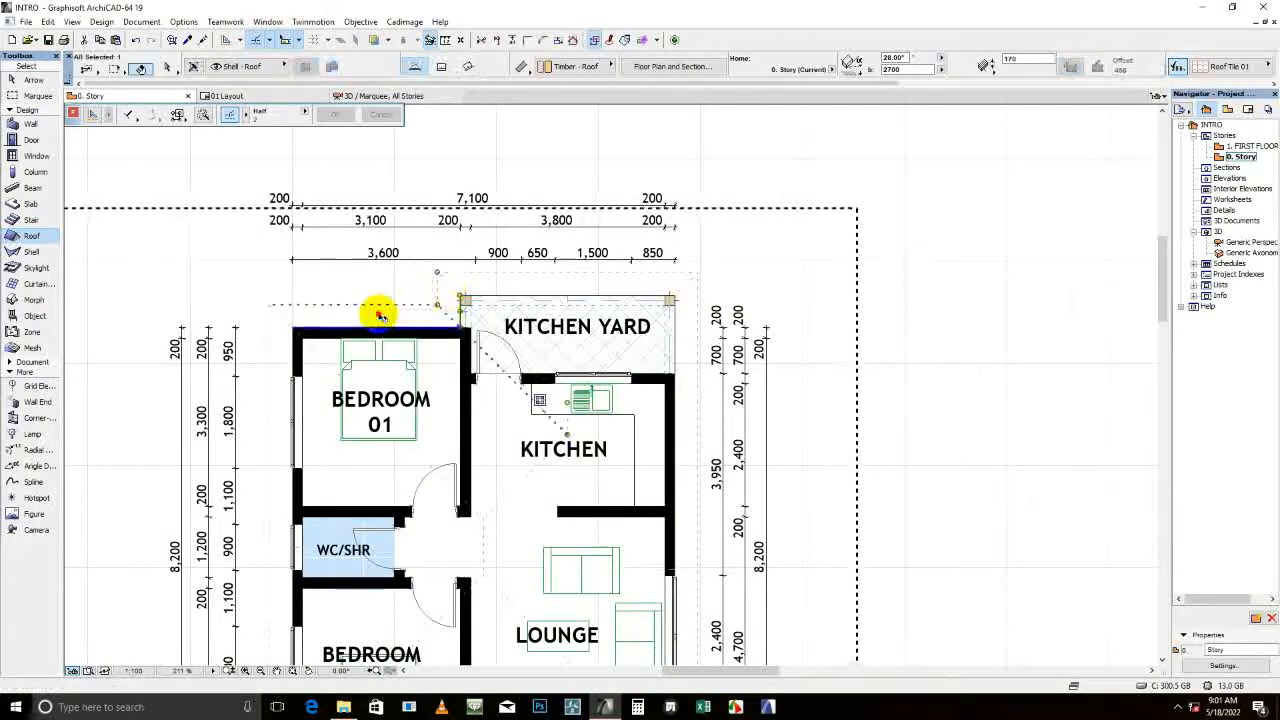
{"action": "key", "text": "ctrl+a"}
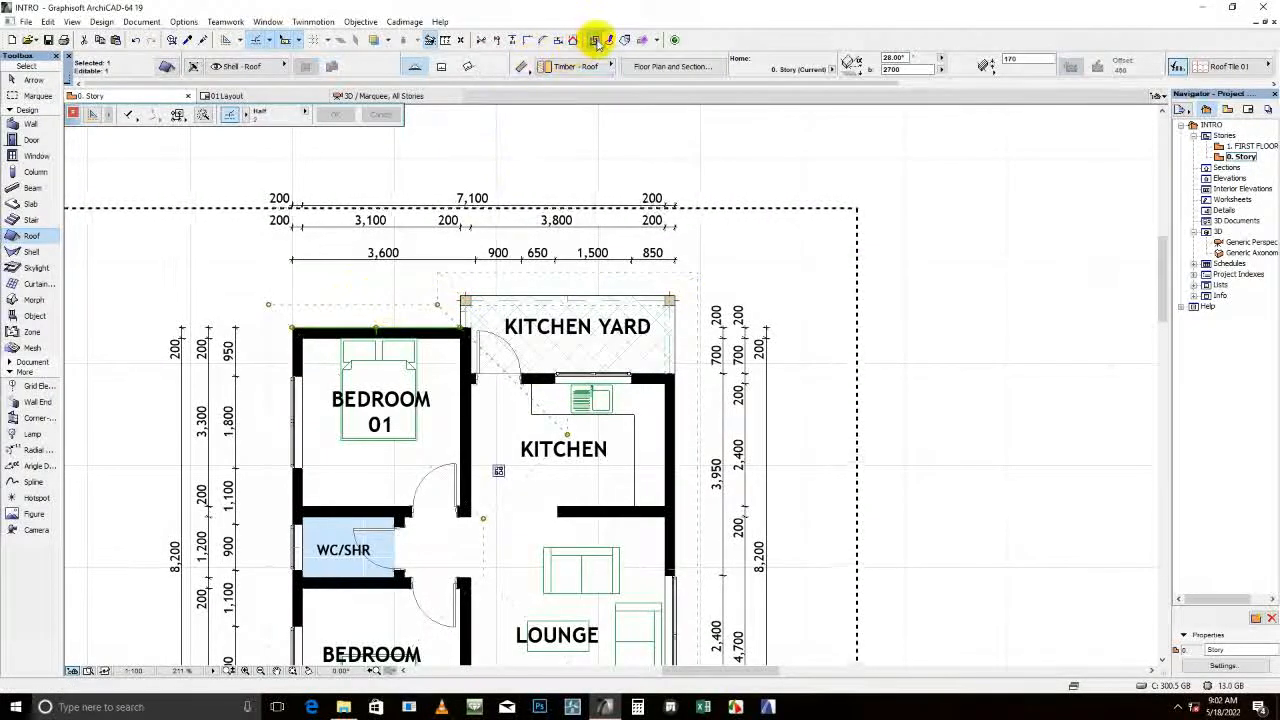
{"action": "key", "text": "Escape"}
{"action": "scroll", "coordinate": [433, 350], "scroll_direction": "down", "scroll_amount": 1}
{"action": "middle_click_drag", "start_coordinate": [437, 353], "coordinate": [462, 258]}
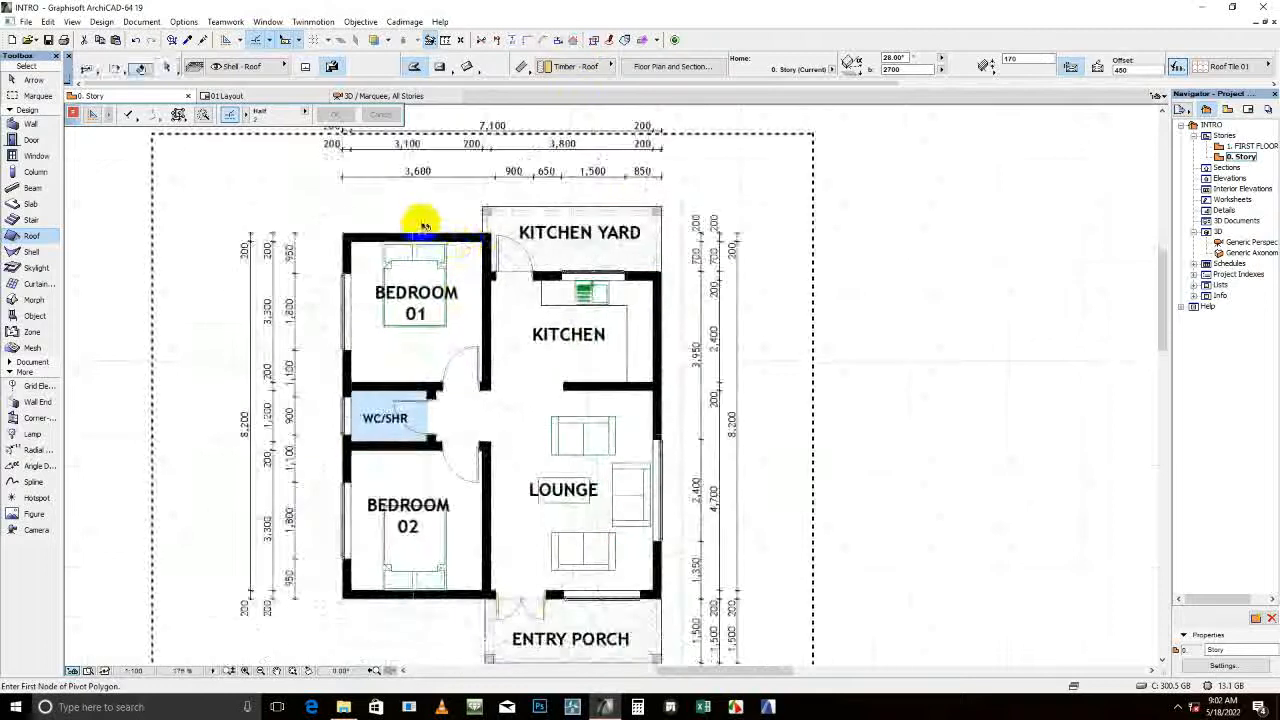
{"action": "key", "text": "ctrl+a"}
{"action": "key", "text": "Escape"}
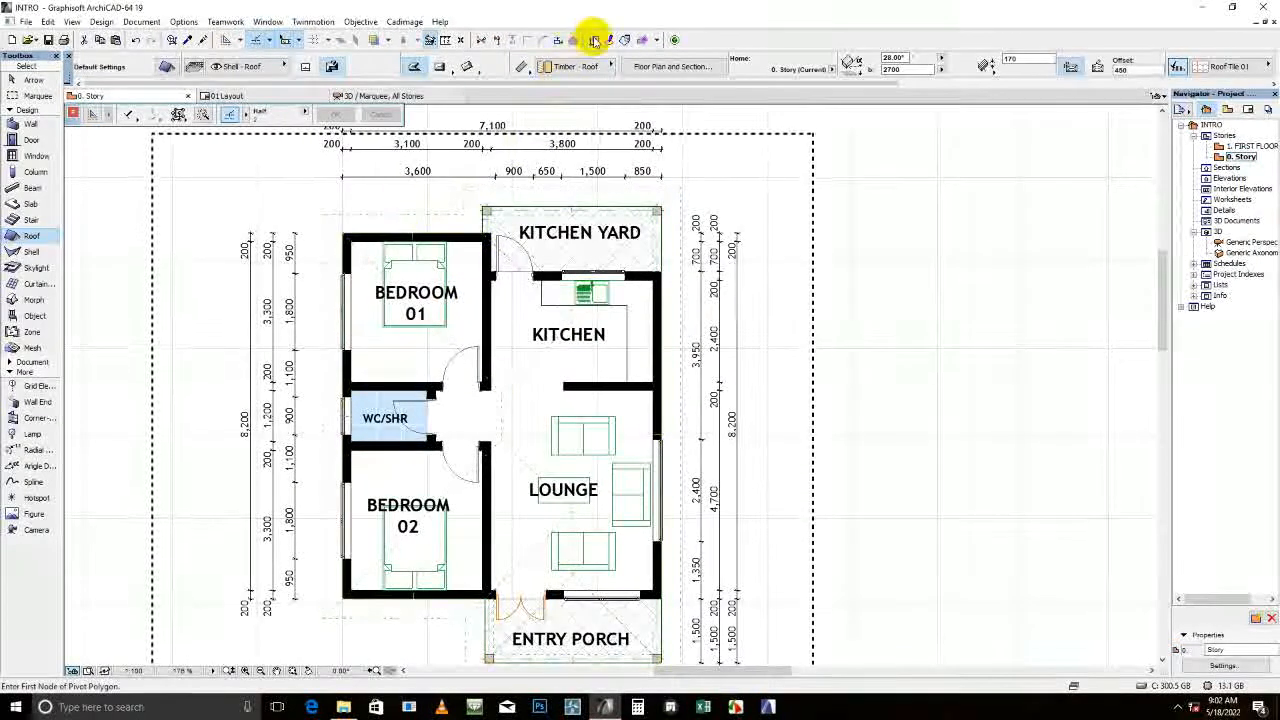
Delete the hip-end roof plane over the kitchen yard's outer edge
{"action": "left_click", "coordinate": [555, 190], "text": "shift"}
{"action": "middle_click_drag", "start_coordinate": [580, 187], "coordinate": [508, 306]}
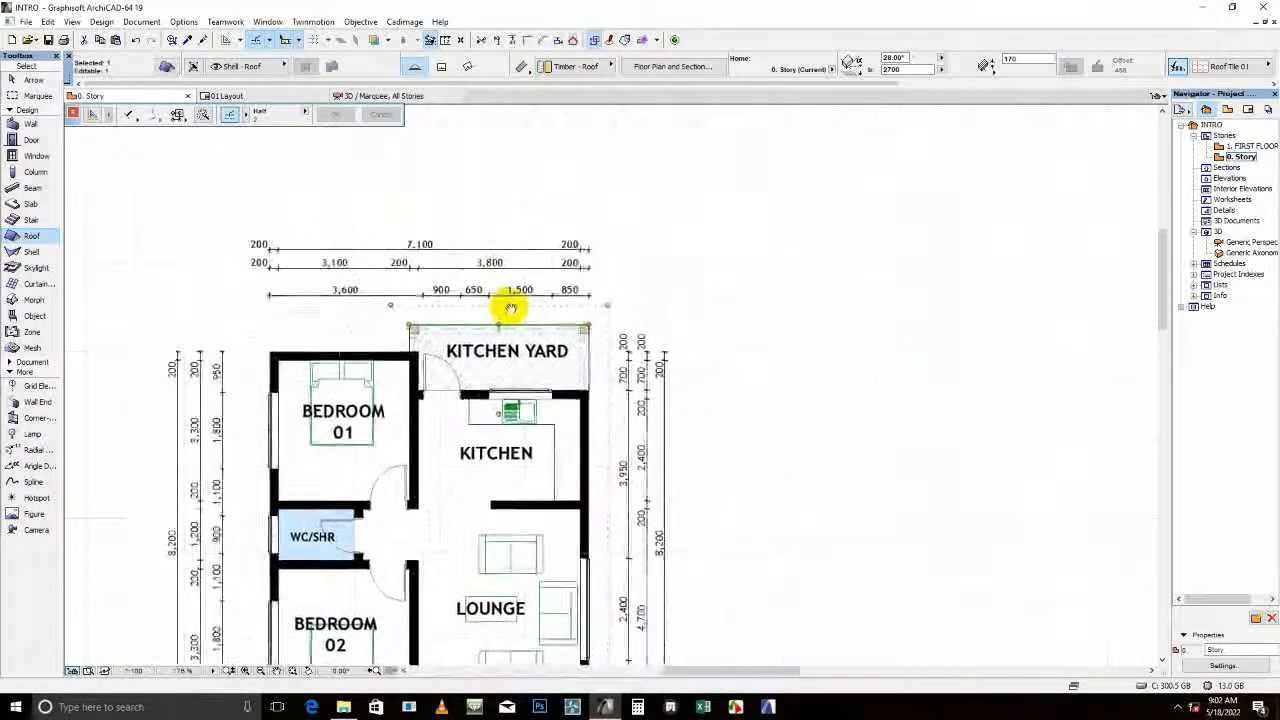
{"action": "right_click", "coordinate": [652, 290]}
{"action": "left_click", "coordinate": [671, 426]}
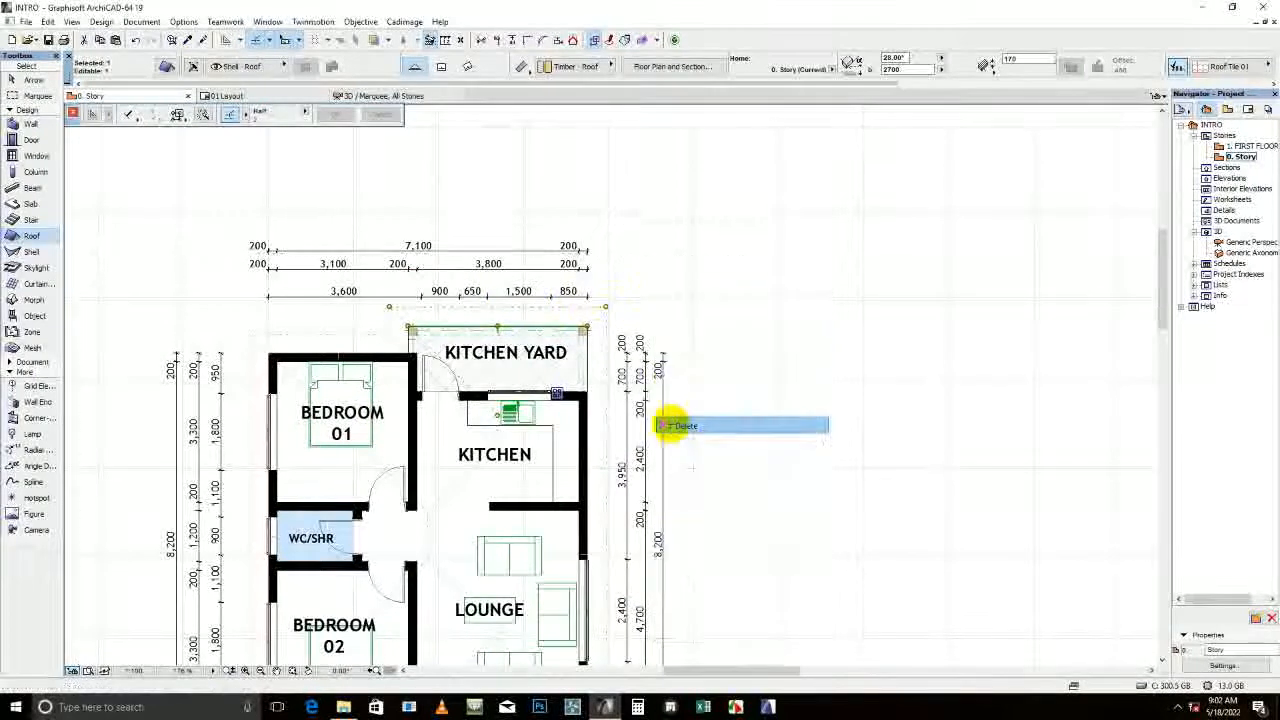
Move the ridge-end node of both roof planes flanking the kitchen yard straight out to the eave line to form a gable
{"action": "scroll", "coordinate": [428, 369], "scroll_direction": "up", "scroll_amount": 4}
{"action": "left_click", "coordinate": [378, 292], "text": "shift"}
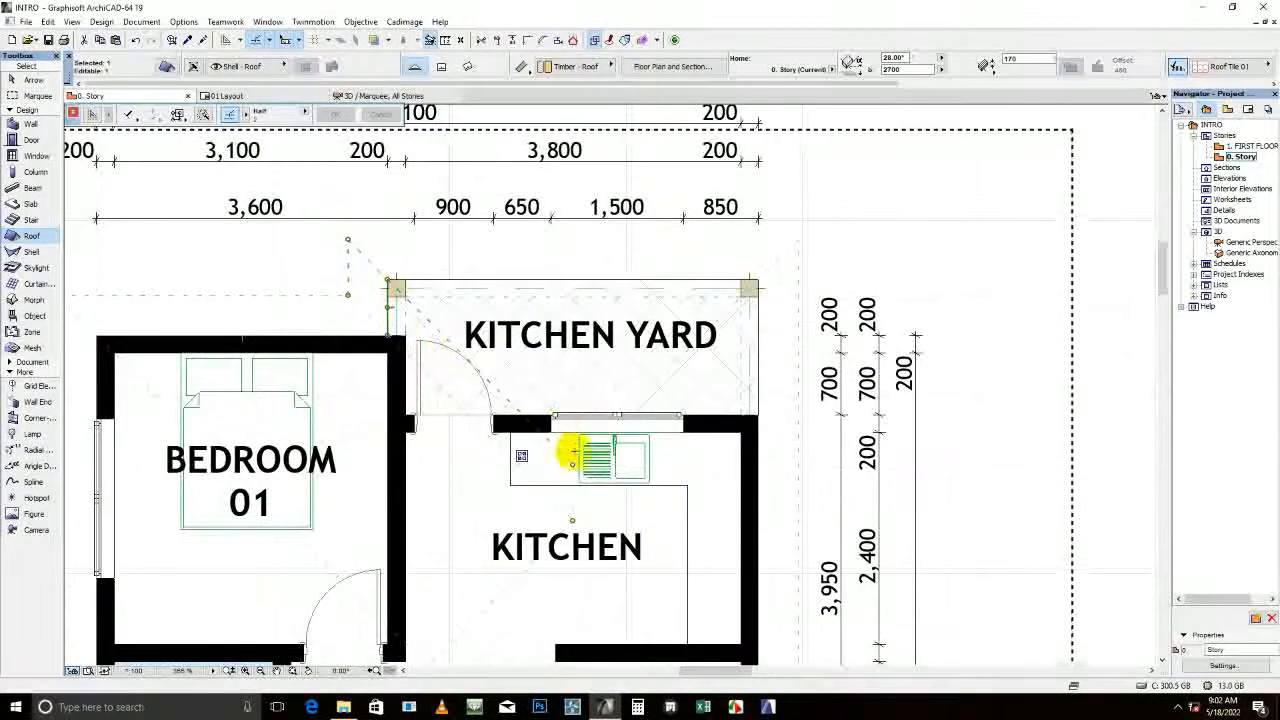
{"action": "left_click", "coordinate": [572, 464]}
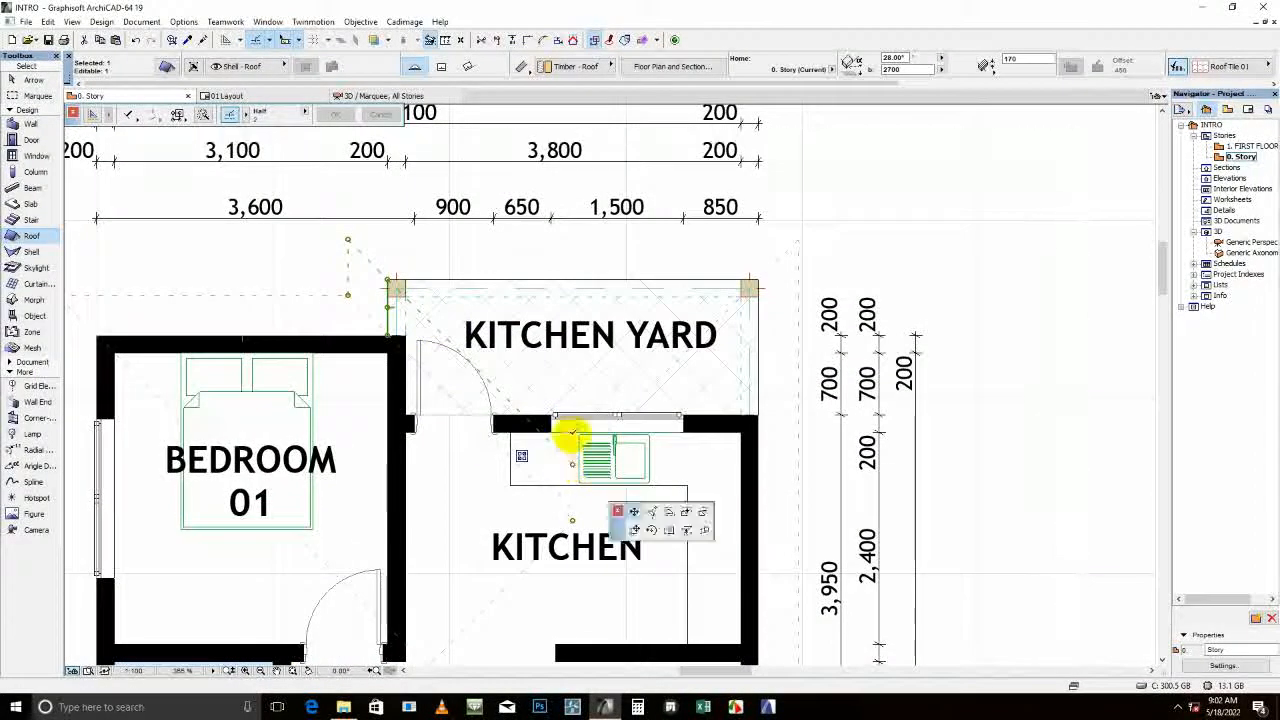
{"action": "left_click", "coordinate": [348, 240], "text": "shift"}
{"action": "key", "text": "Escape"}
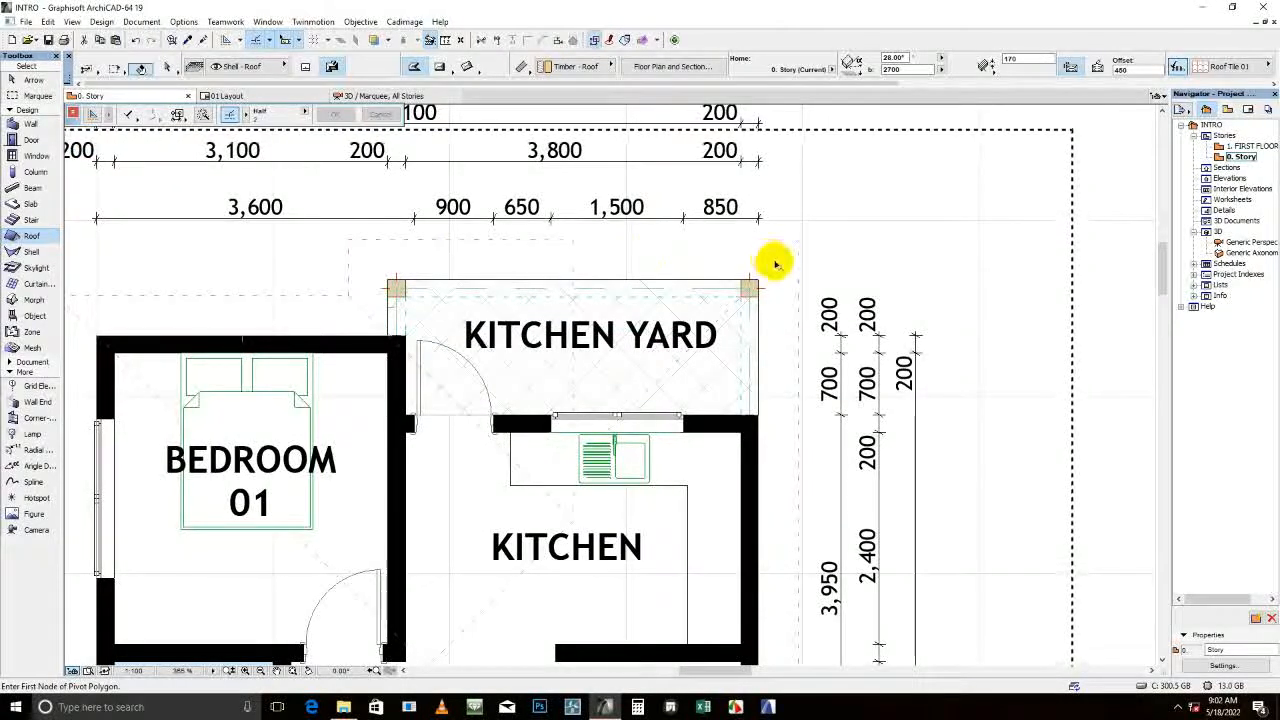
{"action": "left_click", "coordinate": [775, 266], "text": "shift"}
{"action": "left_click", "coordinate": [573, 464]}
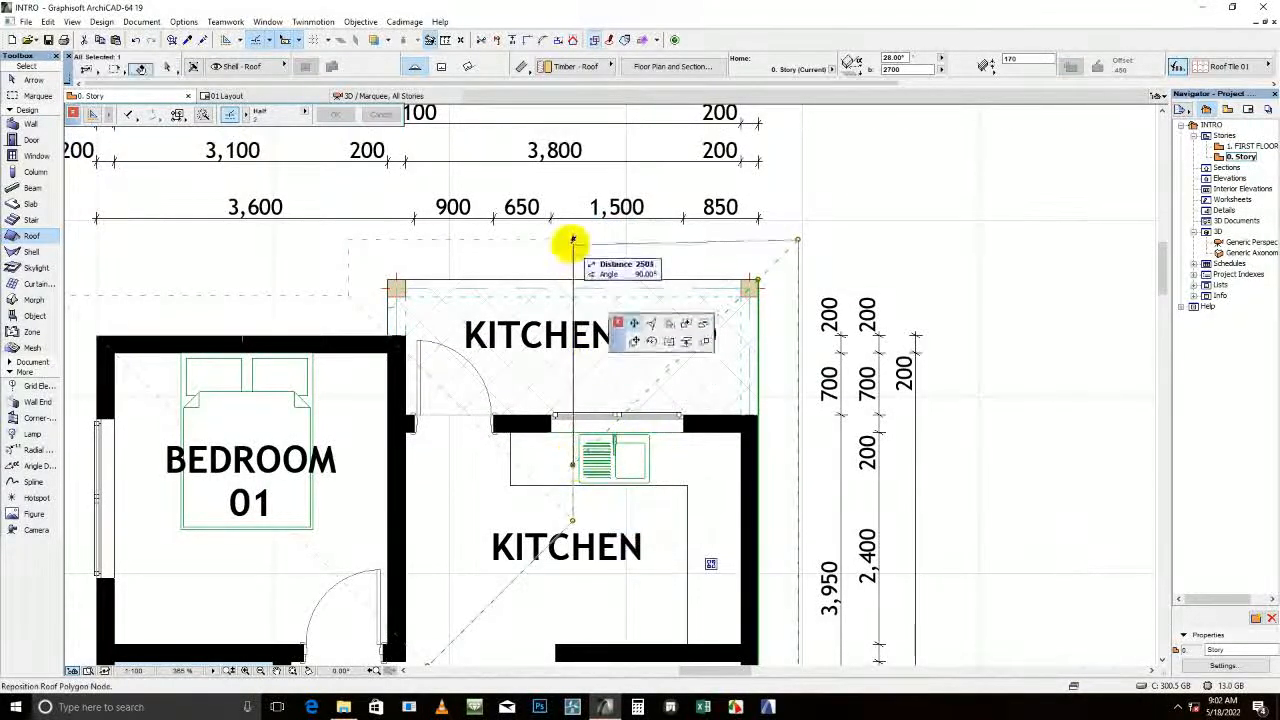
{"action": "left_click", "coordinate": [572, 240]}
Delete the hip-end roof plane over the entry porch's outer edge
{"action": "scroll", "coordinate": [640, 250], "scroll_direction": "down", "scroll_amount": 5}
{"action": "scroll", "coordinate": [607, 340], "scroll_direction": "up", "scroll_amount": 5}
{"action": "left_click", "coordinate": [592, 356]}
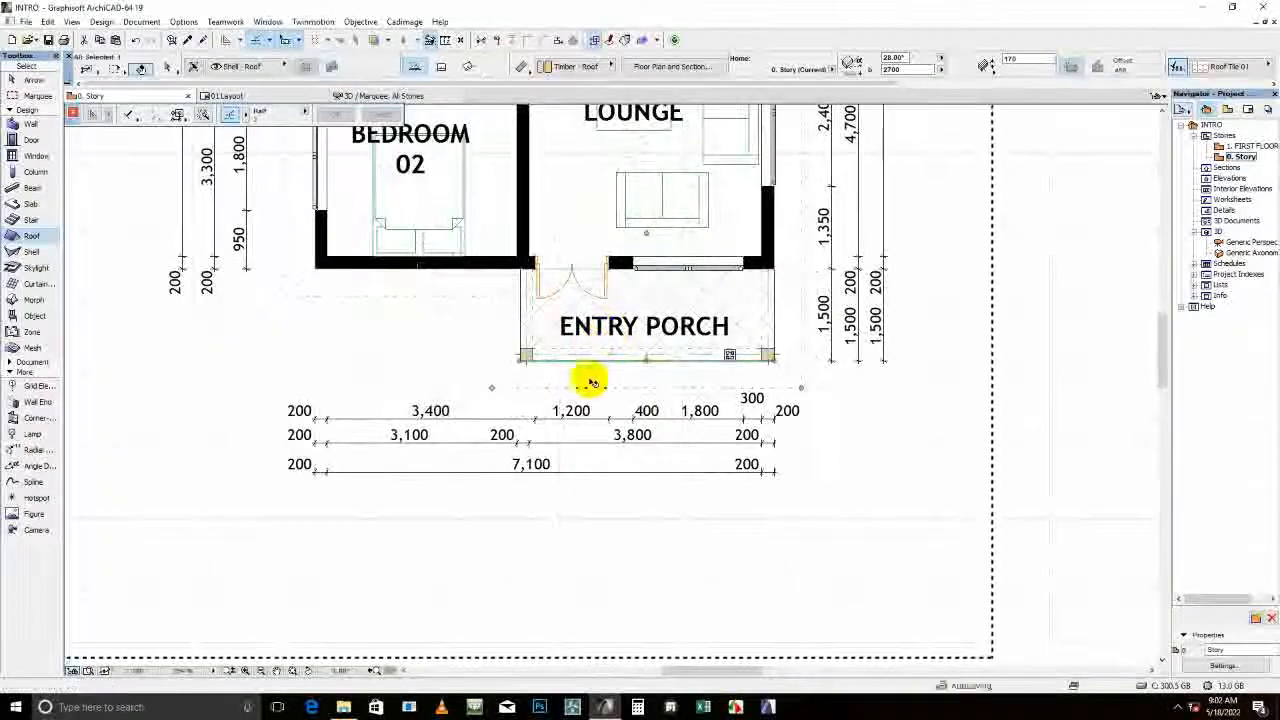
{"action": "right_click", "coordinate": [447, 360]}
{"action": "left_click", "coordinate": [474, 143]}
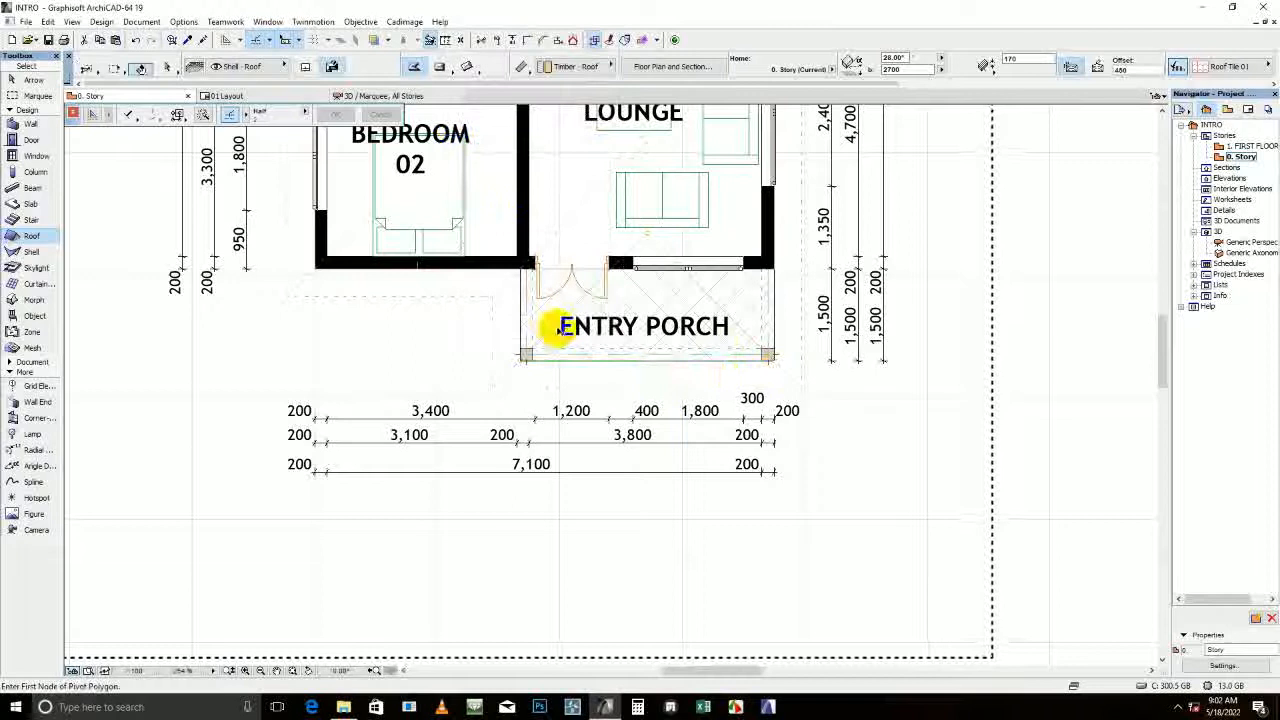
Move the ridge-end node of both roof planes flanking the entry porch straight out to the eave line to form a gable
{"action": "left_click", "coordinate": [646, 235]}
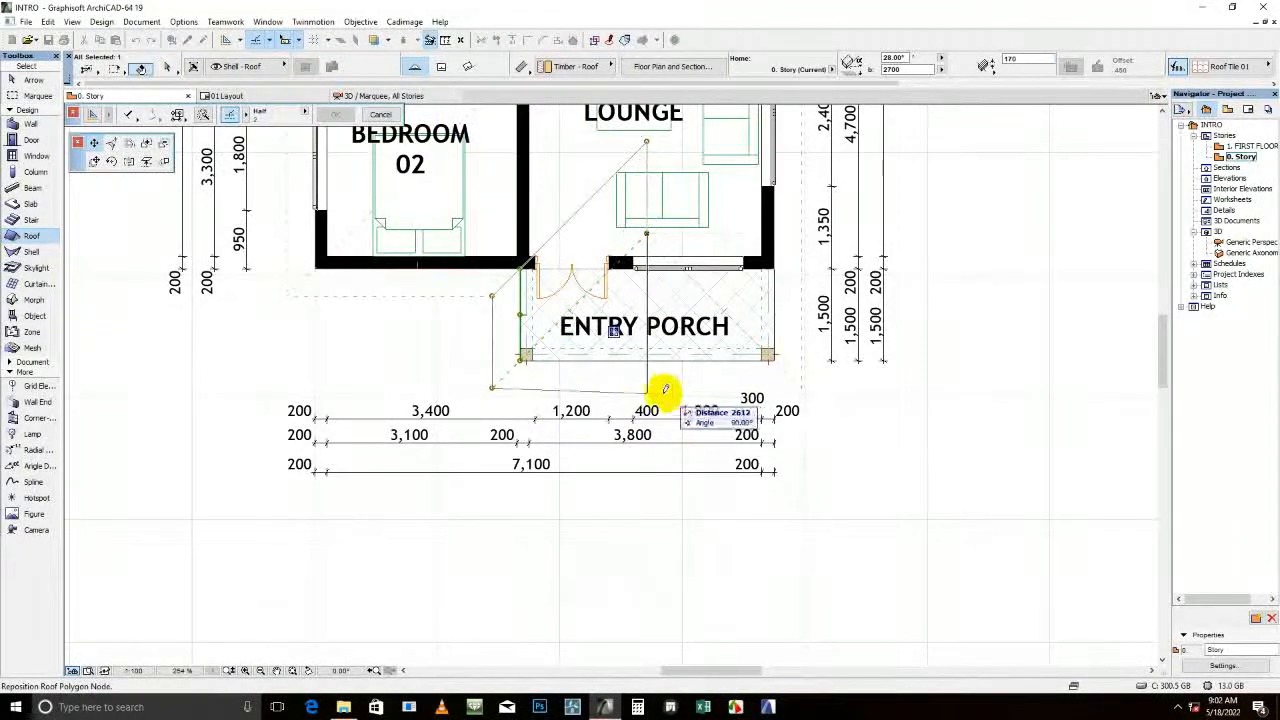
{"action": "left_click", "coordinate": [646, 382]}
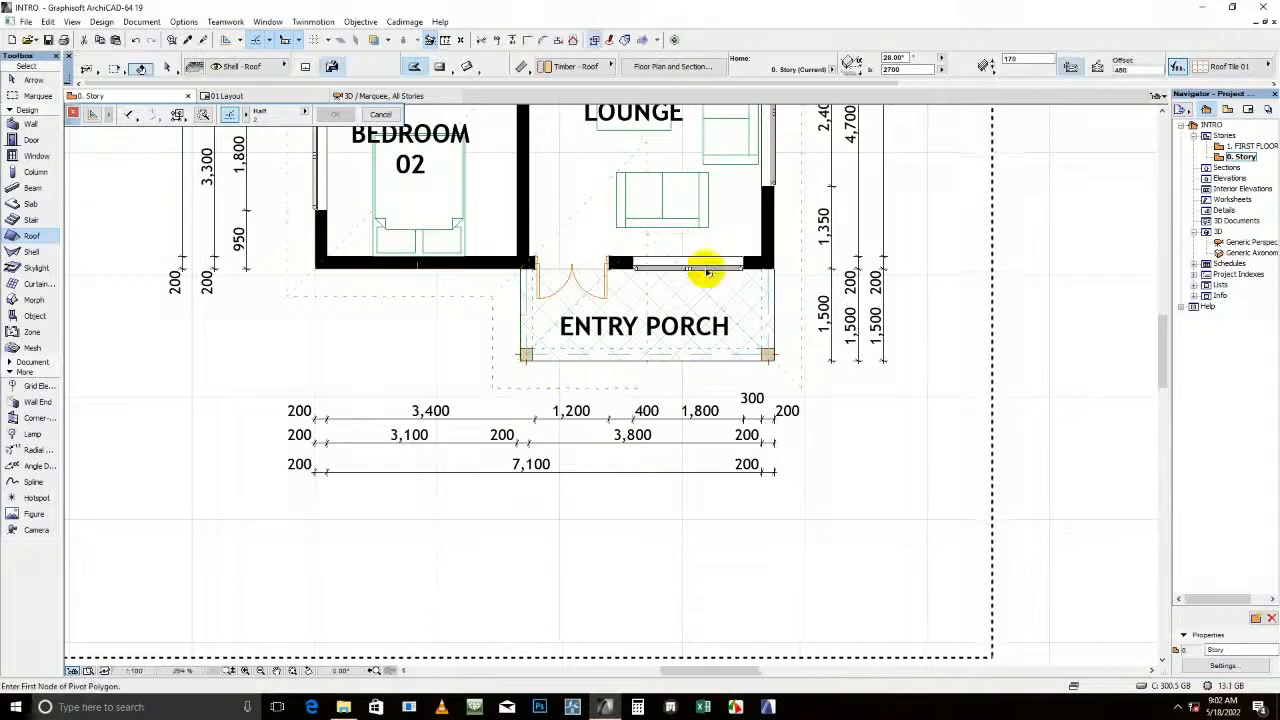
{"action": "left_click", "coordinate": [646, 236]}
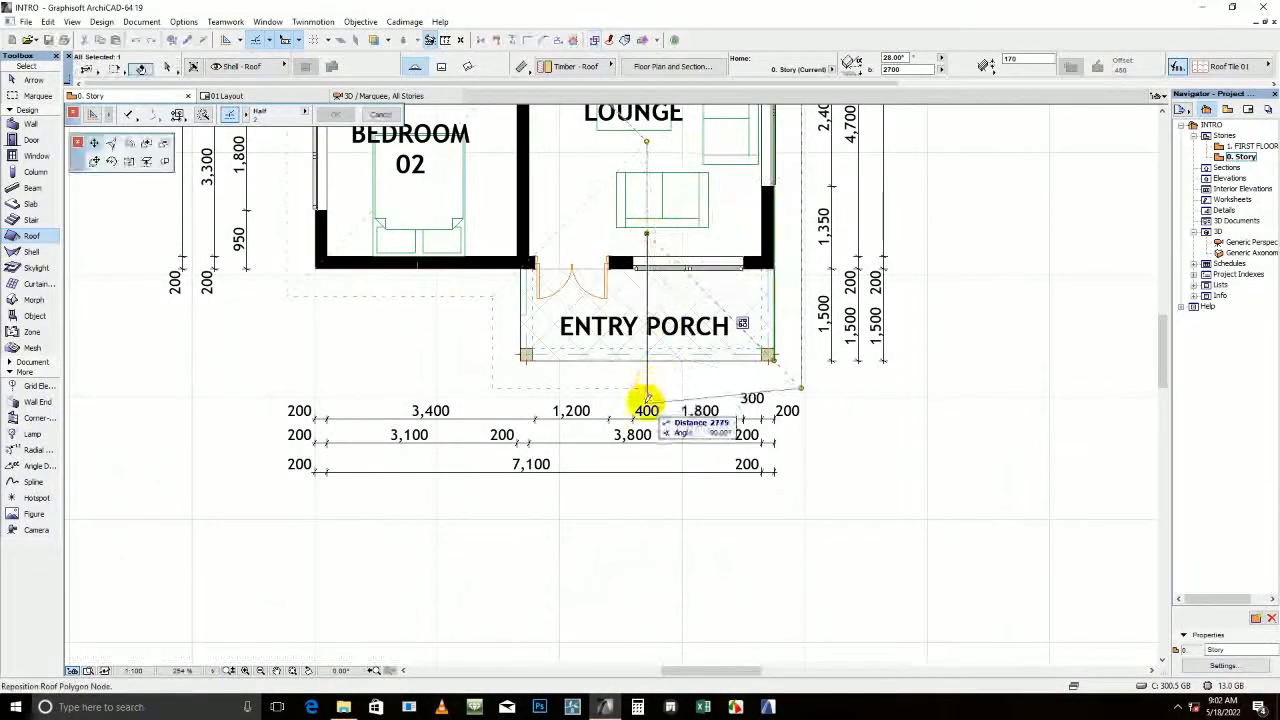
{"action": "left_click", "coordinate": [647, 386]}
Select and delete the hip-end roof plane along Bedroom 02's outer wall beside the entry porch
{"action": "scroll", "coordinate": [551, 363], "scroll_direction": "down", "scroll_amount": 3}
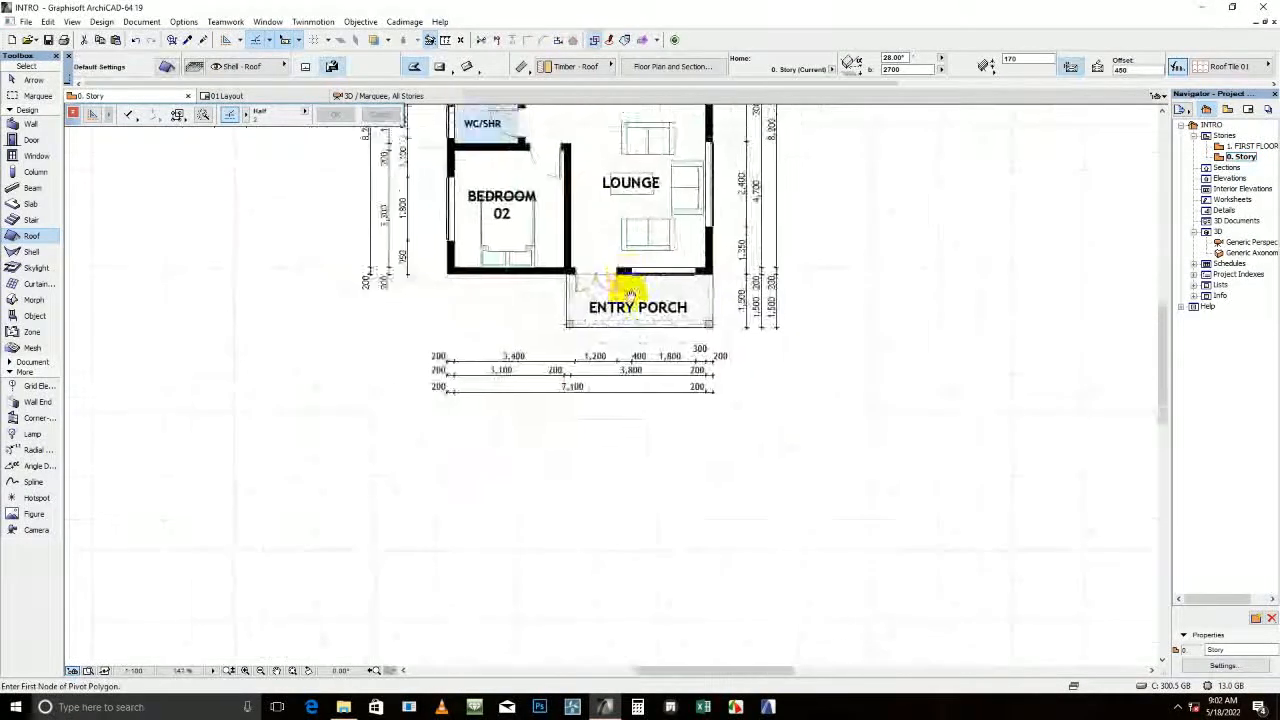
{"action": "left_click", "coordinate": [646, 362]}
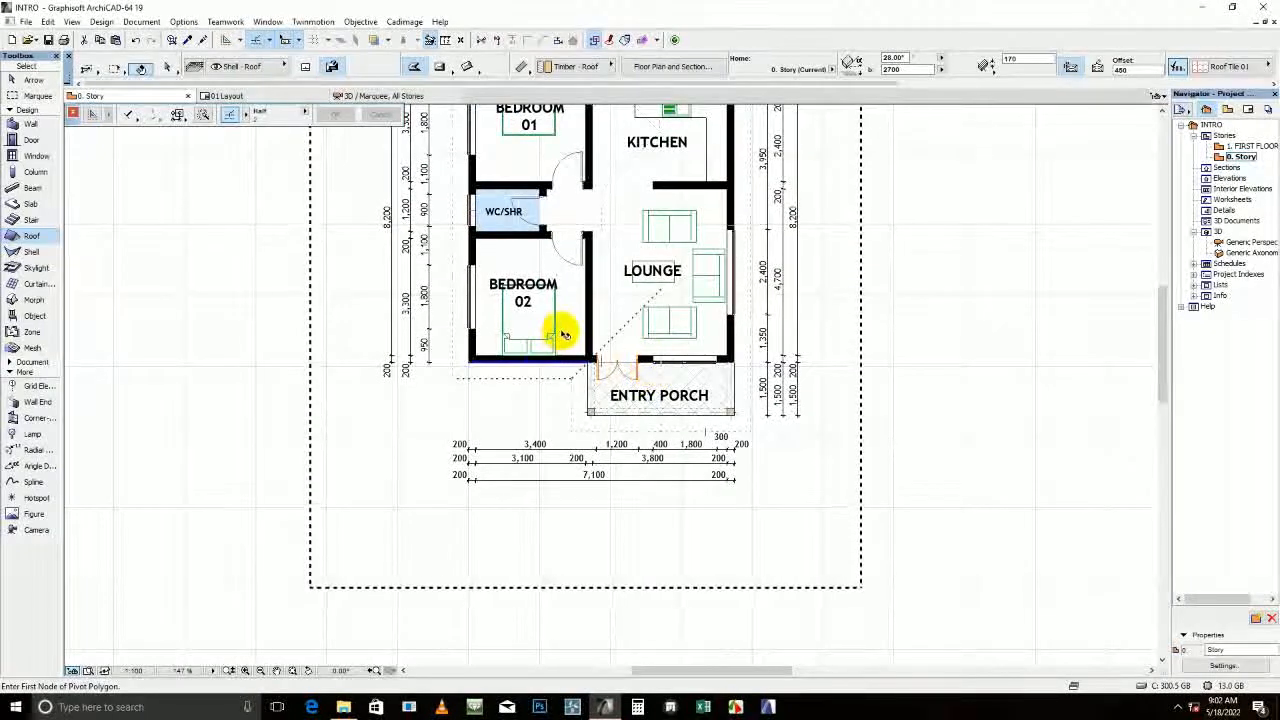
{"action": "left_click", "coordinate": [571, 324], "text": "shift"}
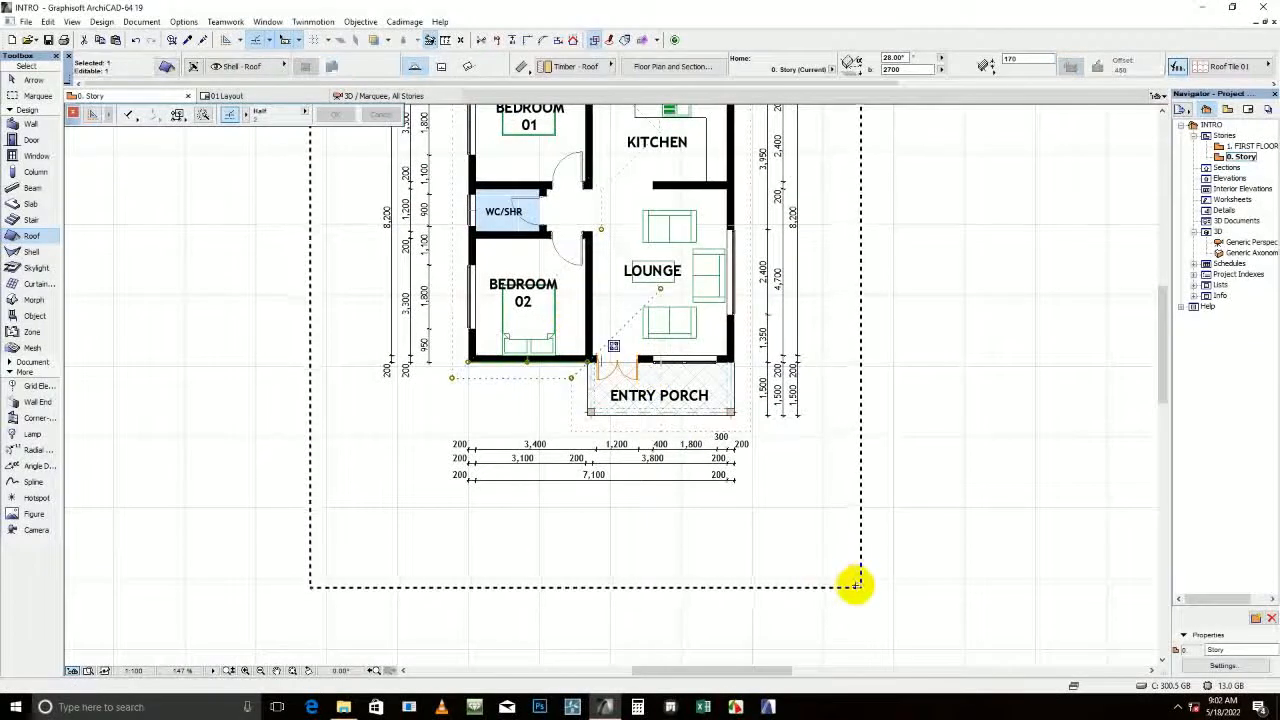
{"action": "key", "text": "Escape"}
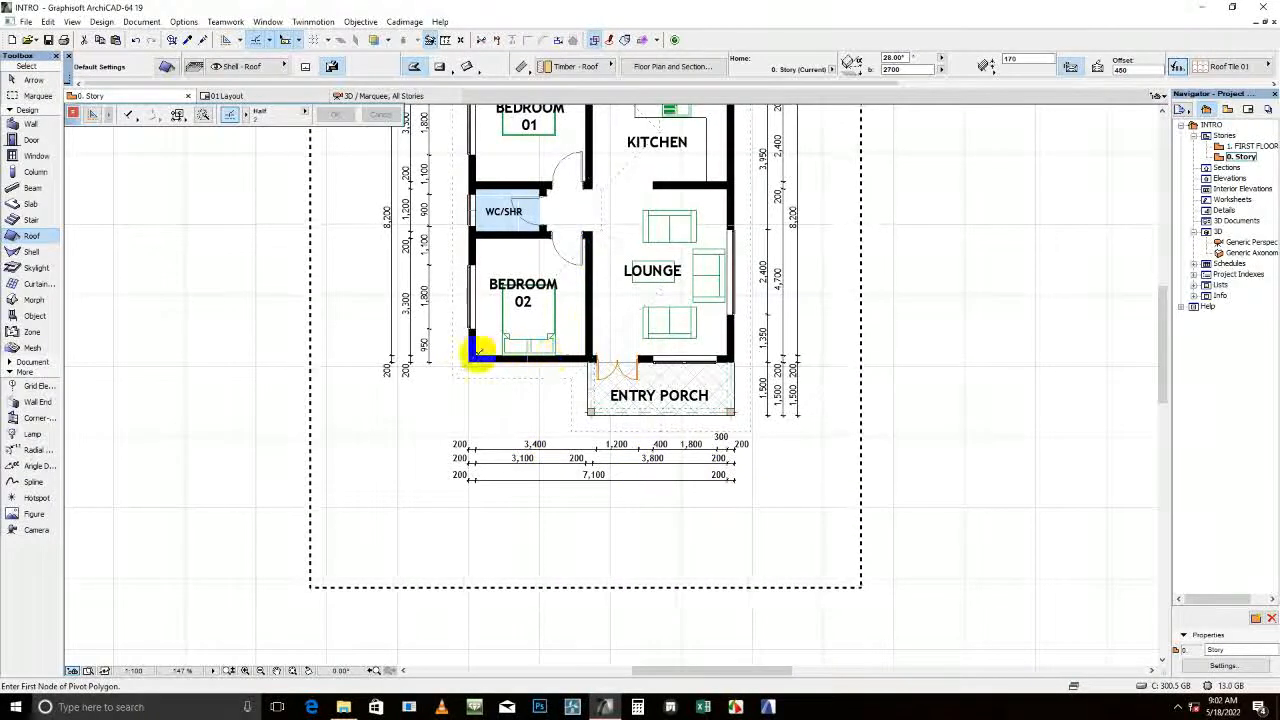
{"action": "left_click", "coordinate": [610, 291], "text": "shift"}
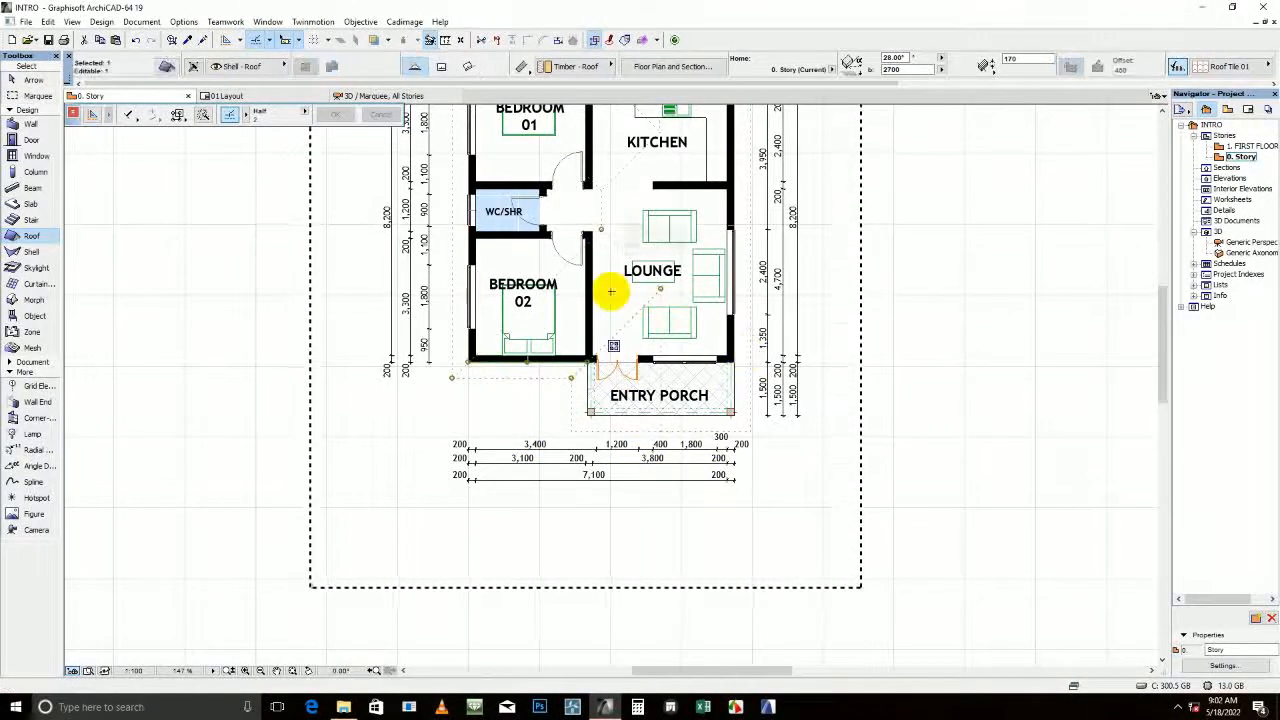
{"action": "right_click", "coordinate": [820, 224]}
{"action": "left_click", "coordinate": [860, 334]}
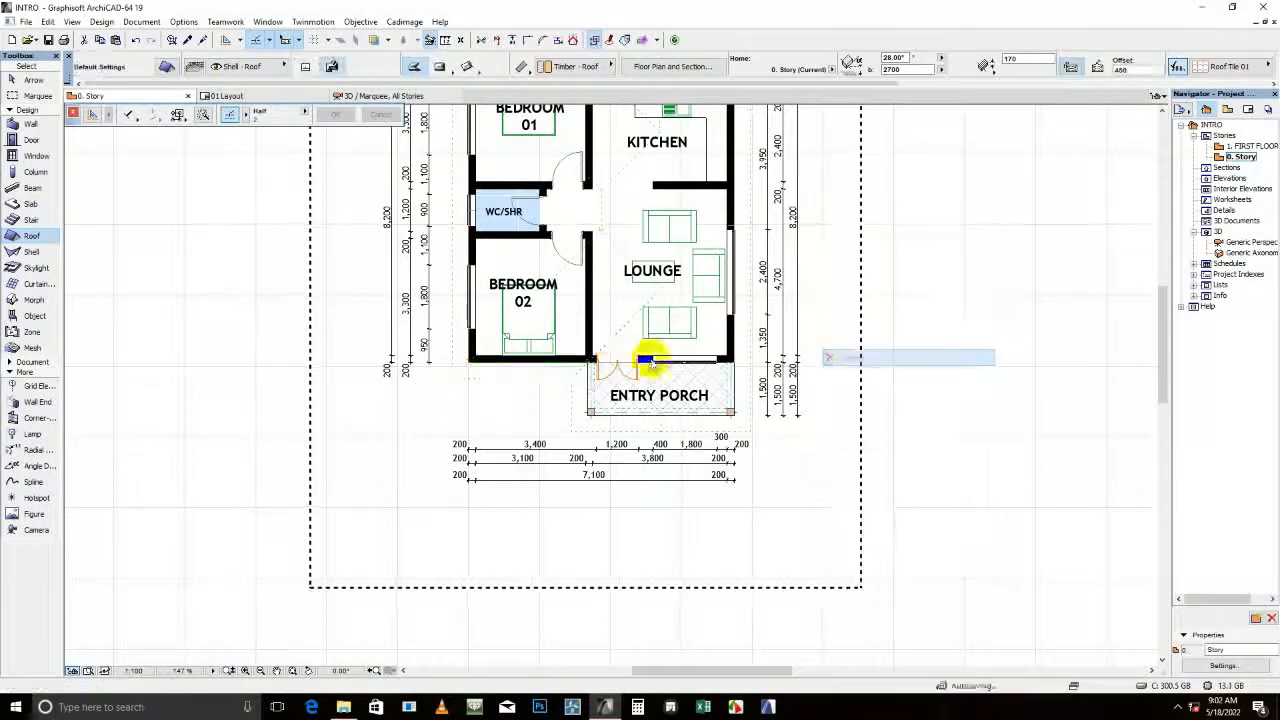
Move the ridge-end node of the bedroom-side roof plane straight down 4200 mm to the eave line beside Bedroom 02
{"action": "left_click", "coordinate": [516, 267], "text": "shift"}
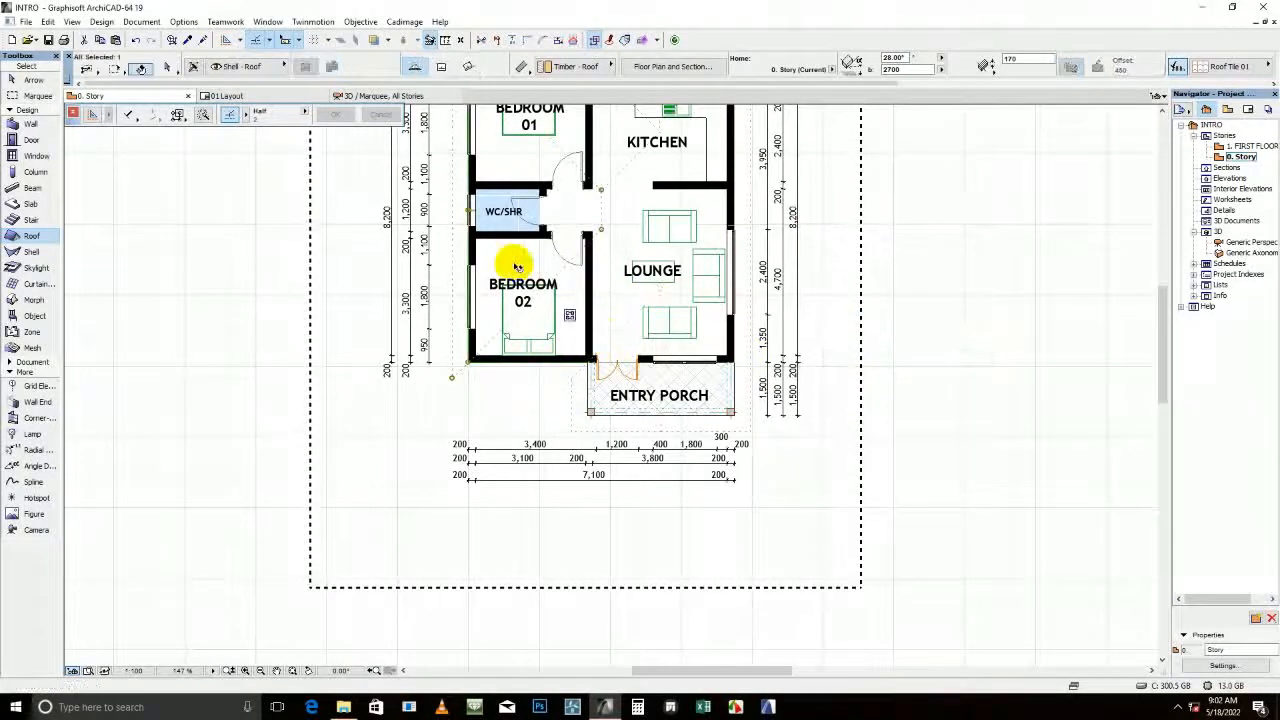
{"action": "left_click", "coordinate": [601, 229]}
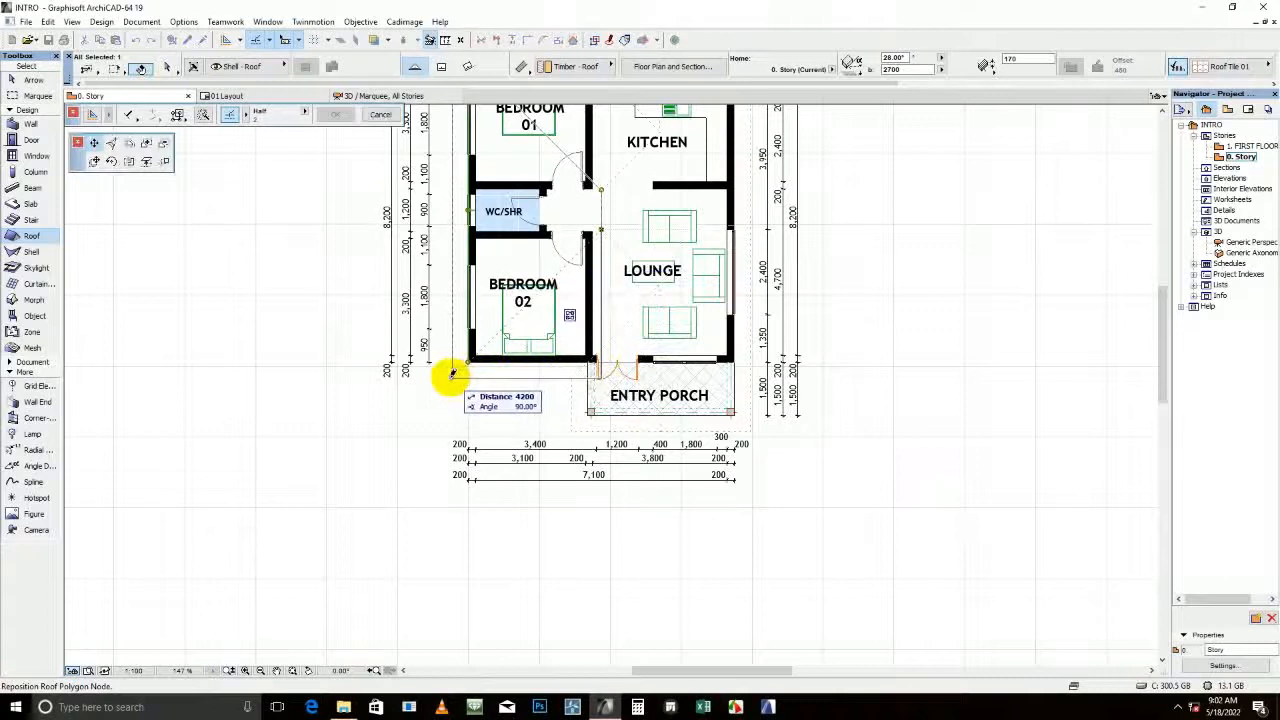
{"action": "left_click", "coordinate": [450, 378]}
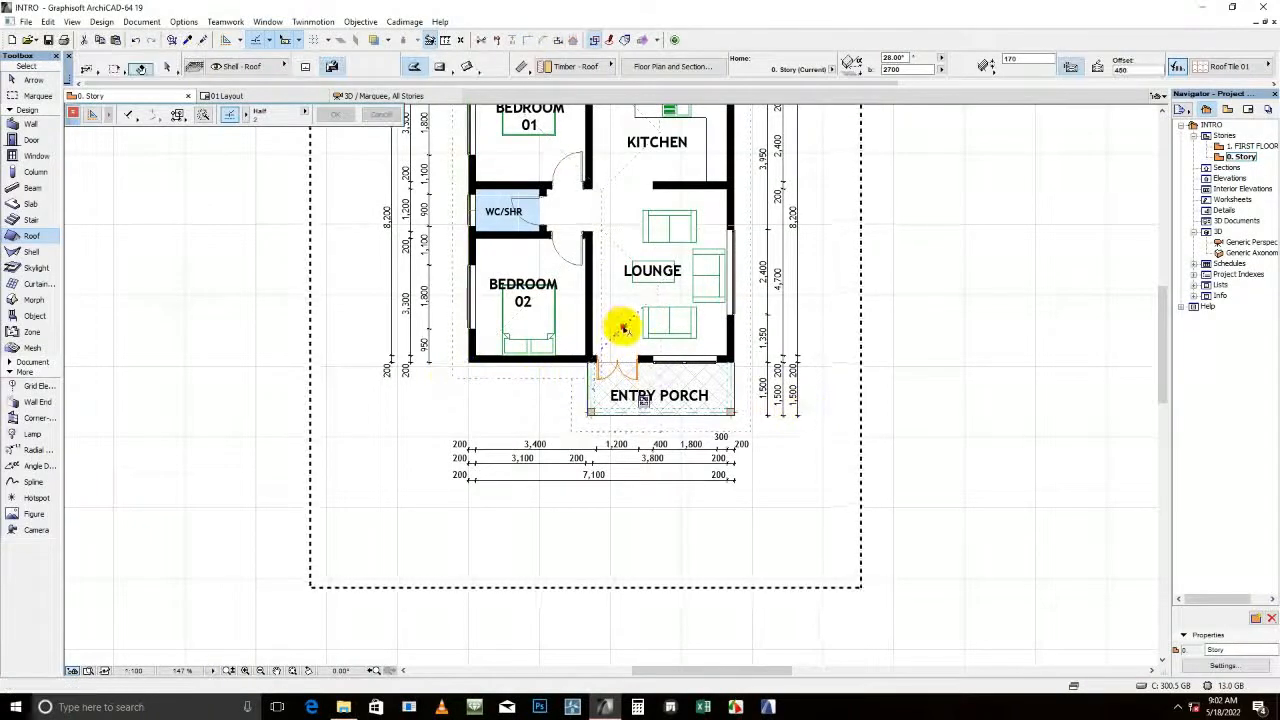
Pull the bedroom-side entry porch roof plane's ridge node back level with its inner corner and offset that edge to the house wall
{"action": "left_click", "coordinate": [661, 289]}
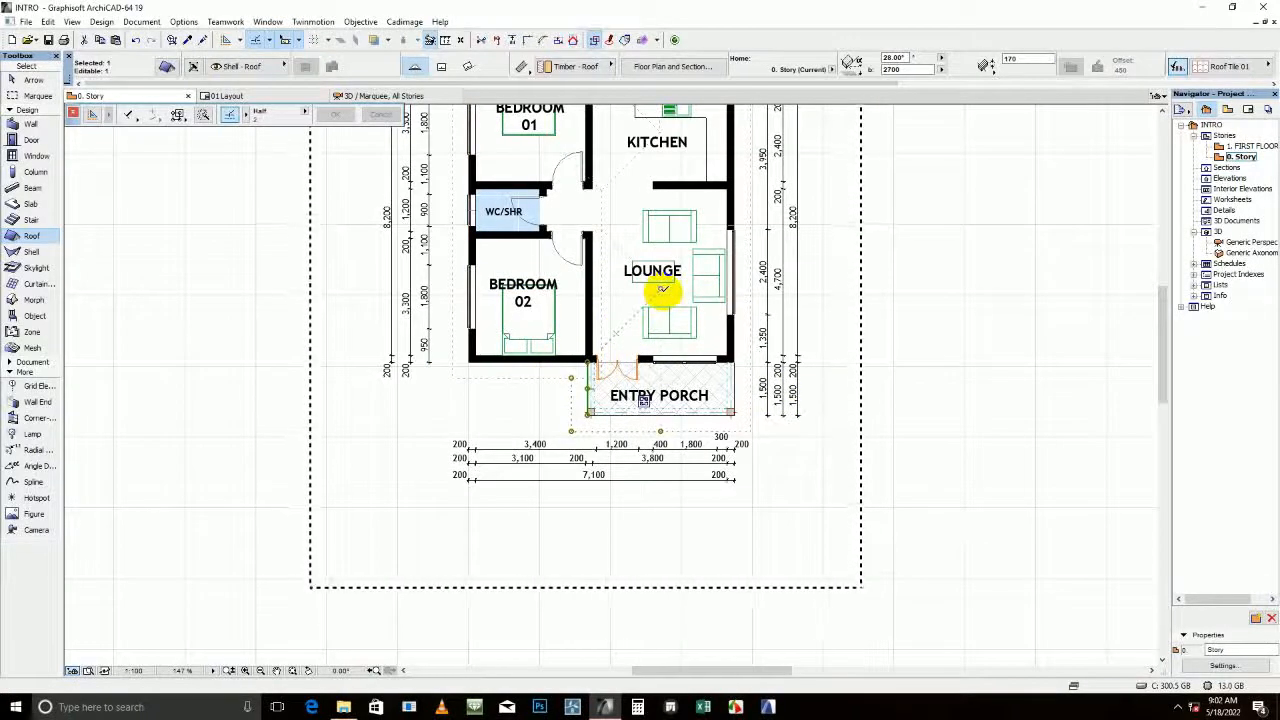
{"action": "left_click", "coordinate": [661, 289]}
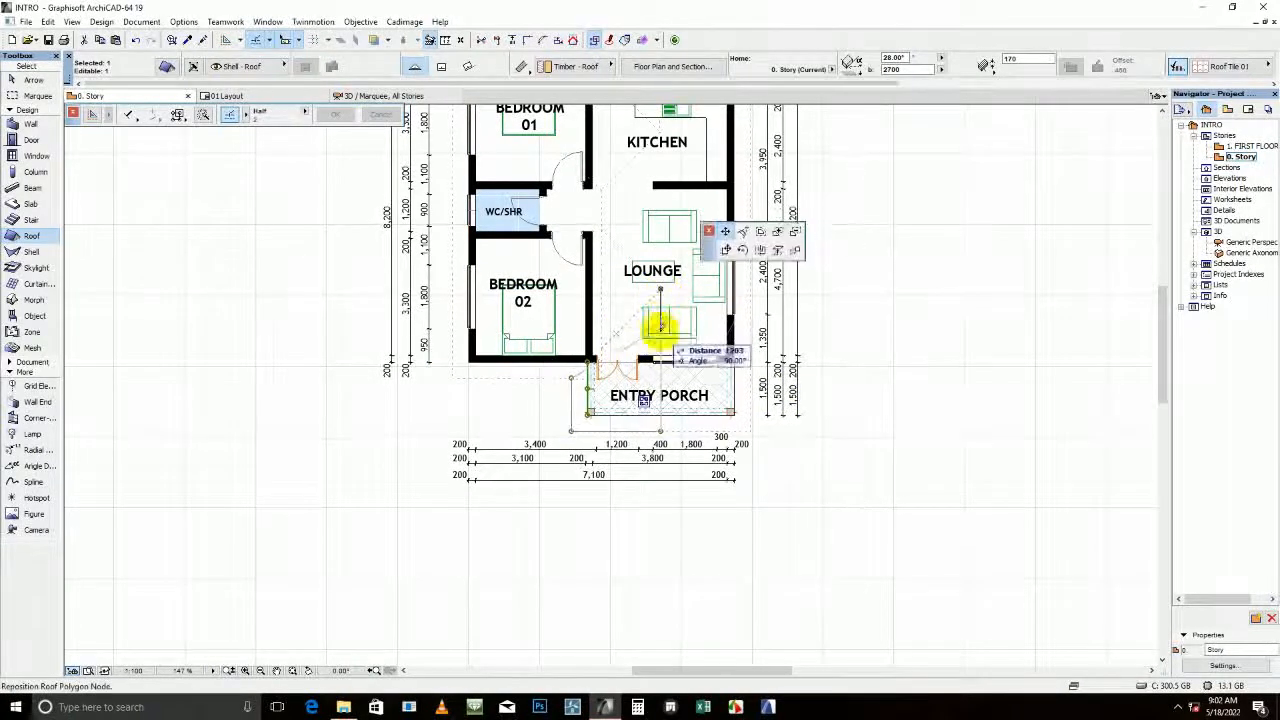
{"action": "left_click", "coordinate": [574, 378]}
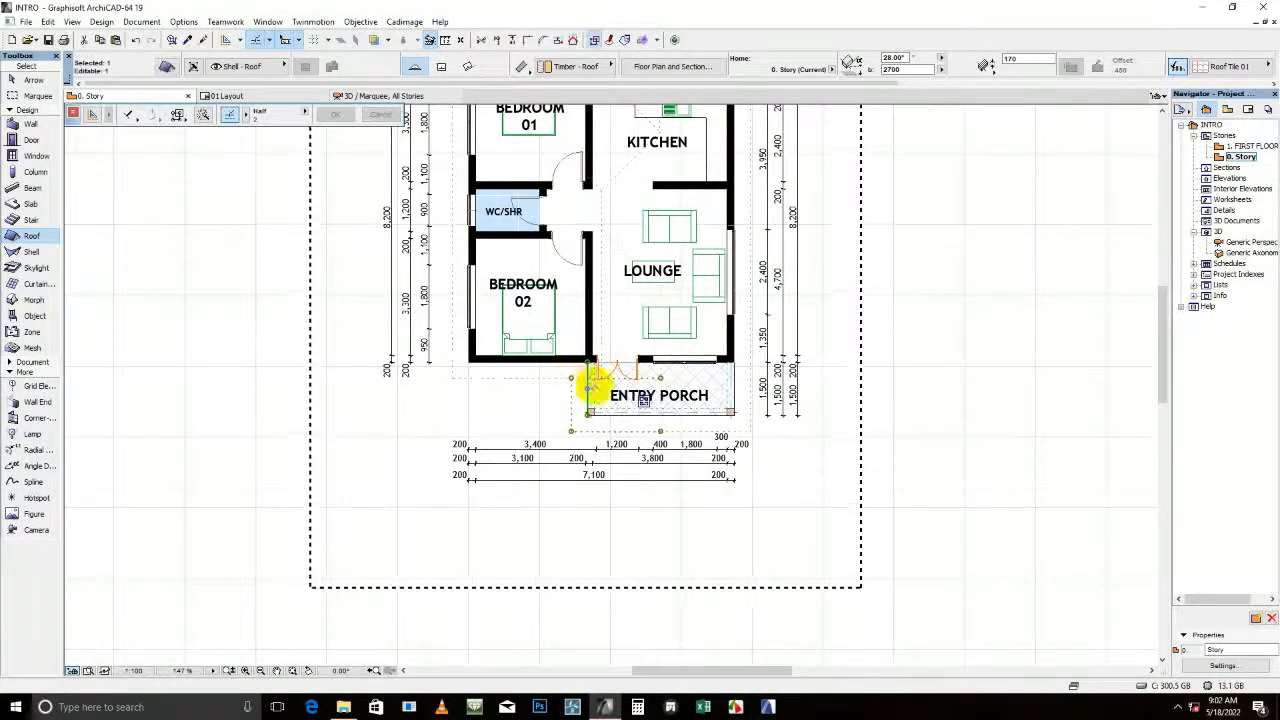
{"action": "left_click", "coordinate": [606, 378]}
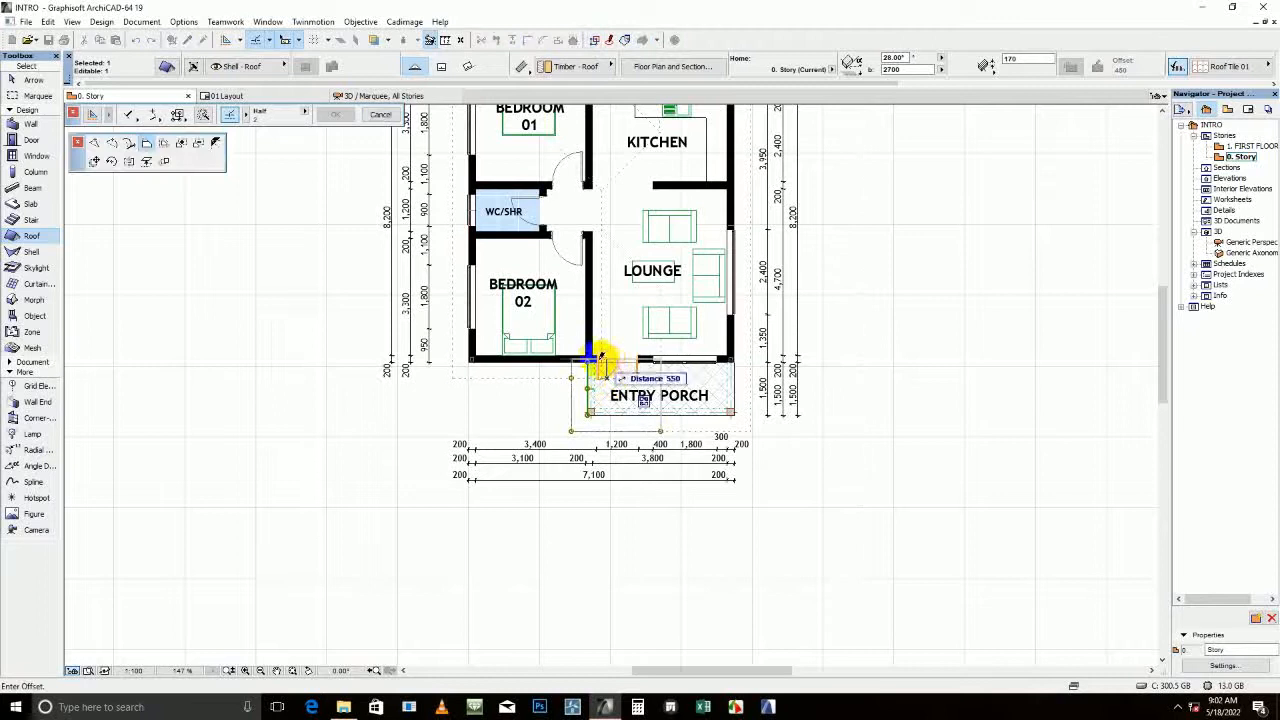
{"action": "left_click", "coordinate": [590, 360]}
{"action": "key", "text": "Escape"}
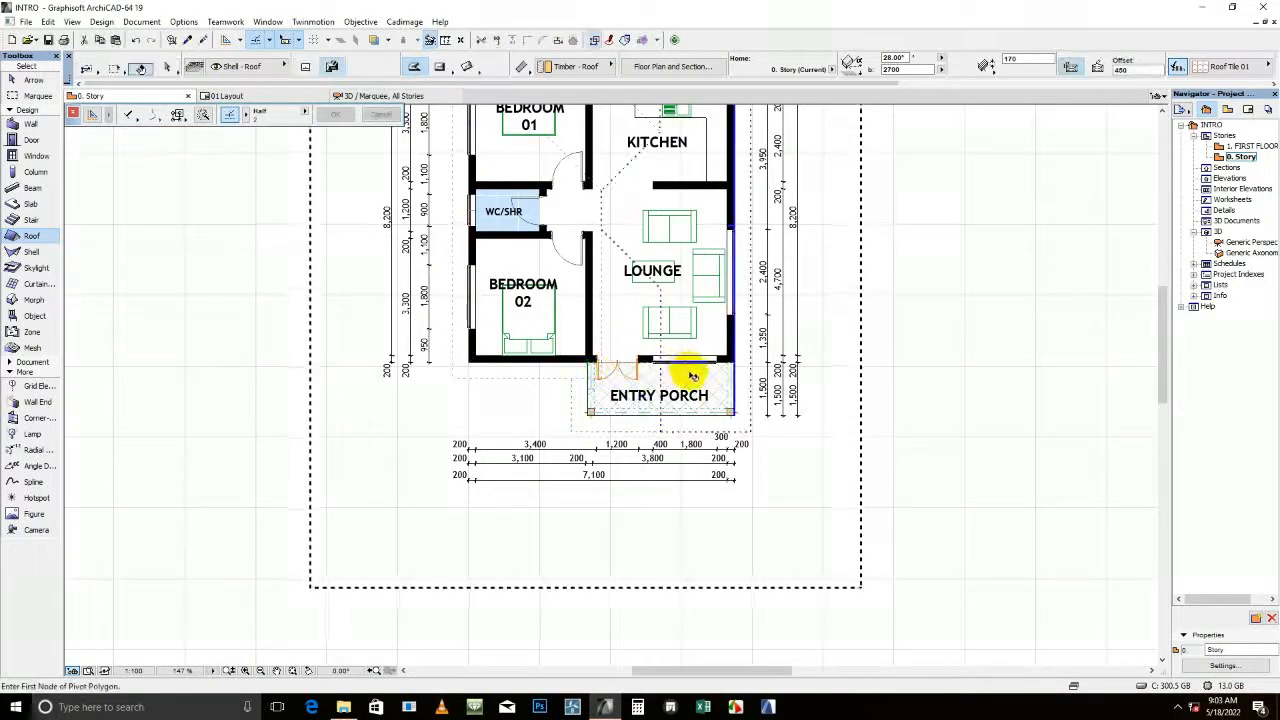
Show the marquee area in 3D, examine the gap between the reshaped roof planes, and open the FIRST FLOOR plan
{"action": "left_click", "coordinate": [691, 376], "text": "shift"}
{"action": "key", "text": "Escape"}
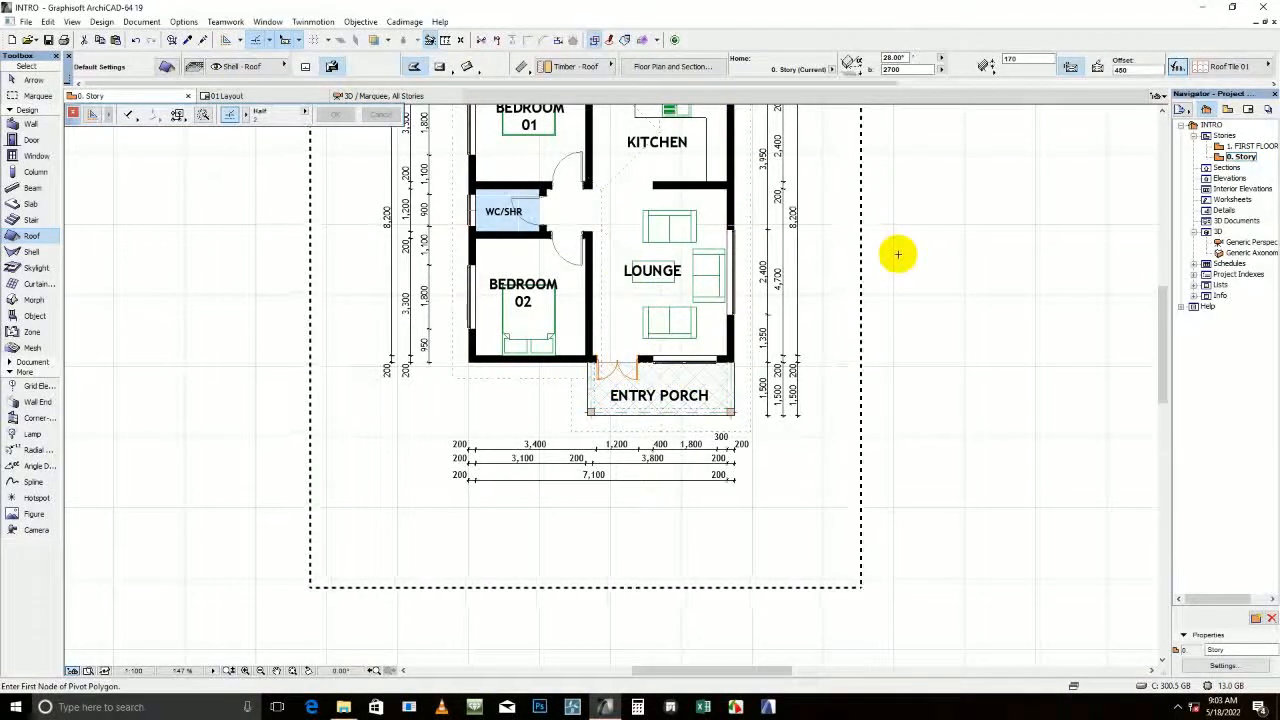
{"action": "right_click", "coordinate": [907, 310]}
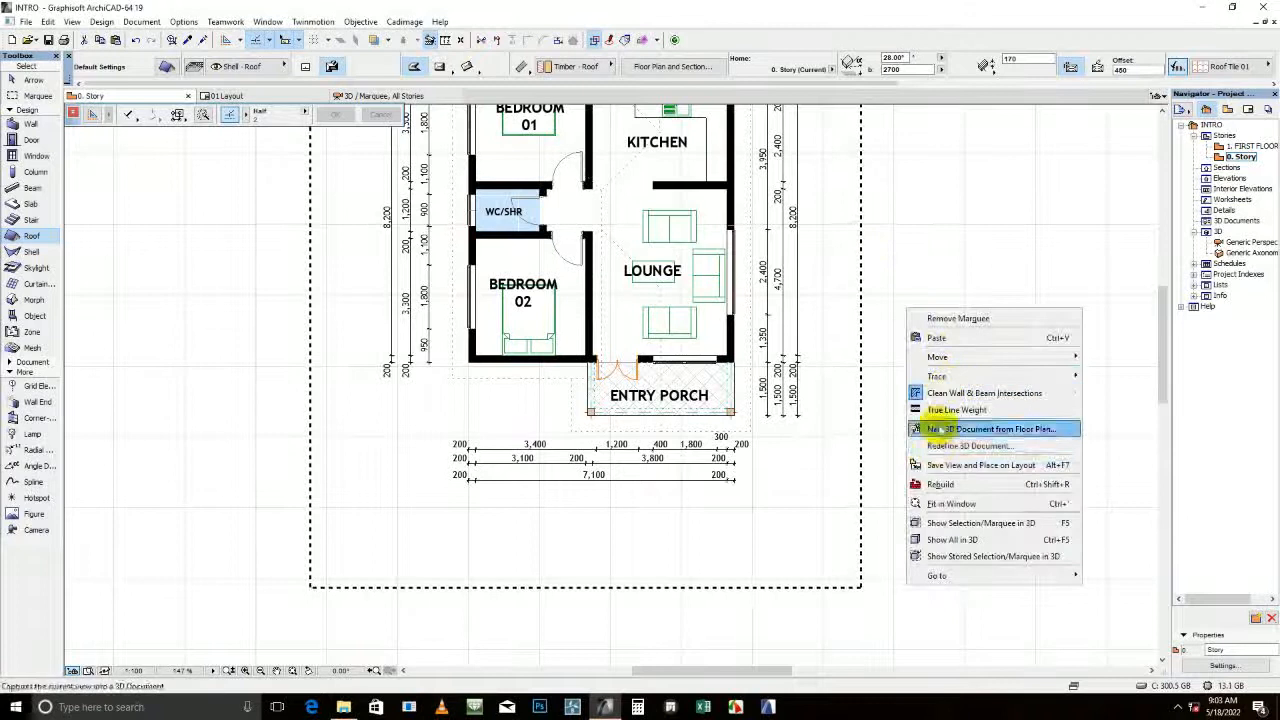
{"action": "left_click", "coordinate": [960, 524]}
{"action": "mouse_move", "coordinate": [831, 289]}
{"action": "middle_mouse_down", "text": "shift"}
{"action": "mouse_move", "coordinate": [486, 329]}
{"action": "mouse_move", "coordinate": [410, 405]}
{"action": "mouse_move", "coordinate": [534, 434]}
{"action": "mouse_move", "coordinate": [449, 443]}
{"action": "mouse_move", "coordinate": [385, 421]}
{"action": "mouse_move", "coordinate": [531, 414]}
{"action": "mouse_move", "coordinate": [591, 429]}
{"action": "middle_mouse_up", "text": "shift"}
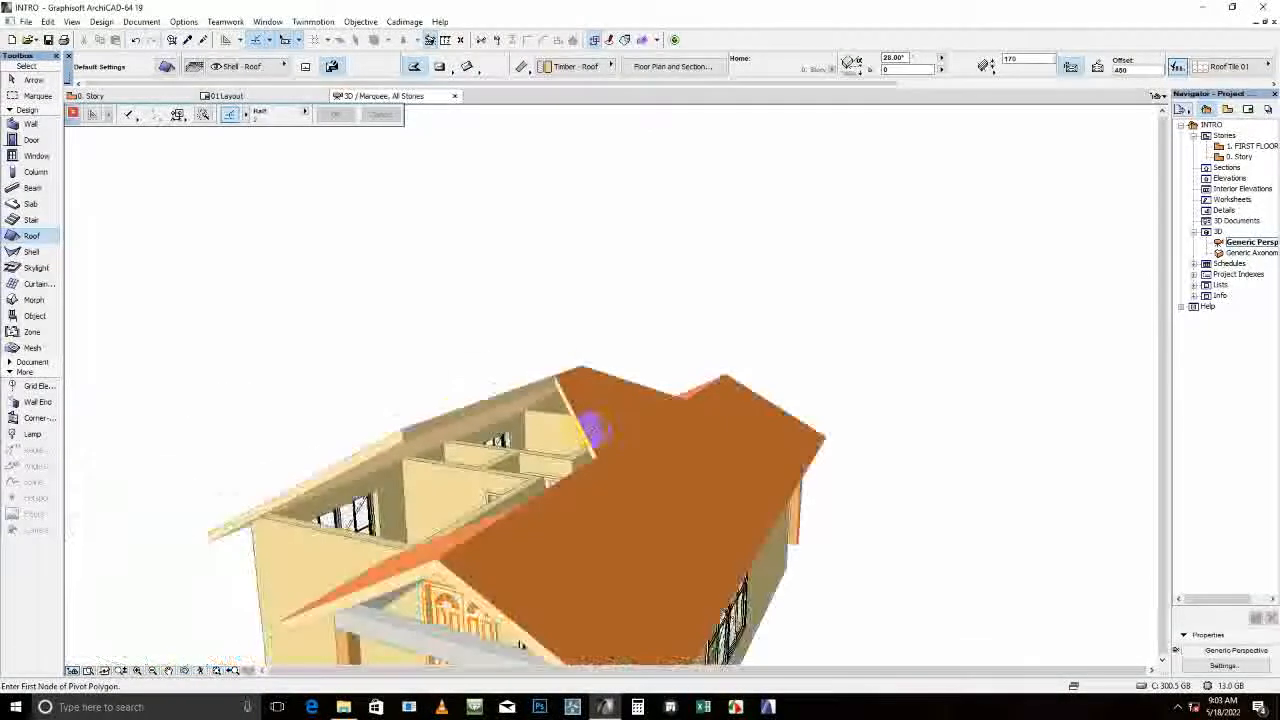
{"action": "left_click", "coordinate": [566, 393]}
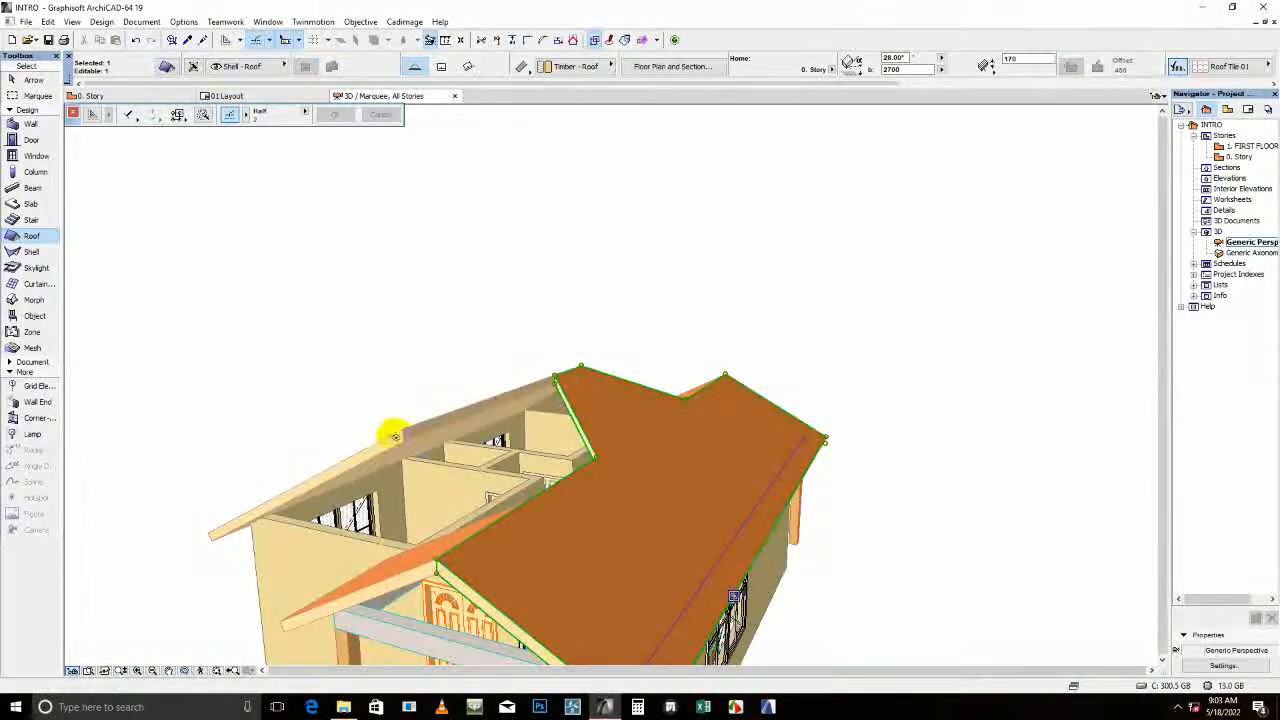
{"action": "double_click", "coordinate": [1250, 147]}
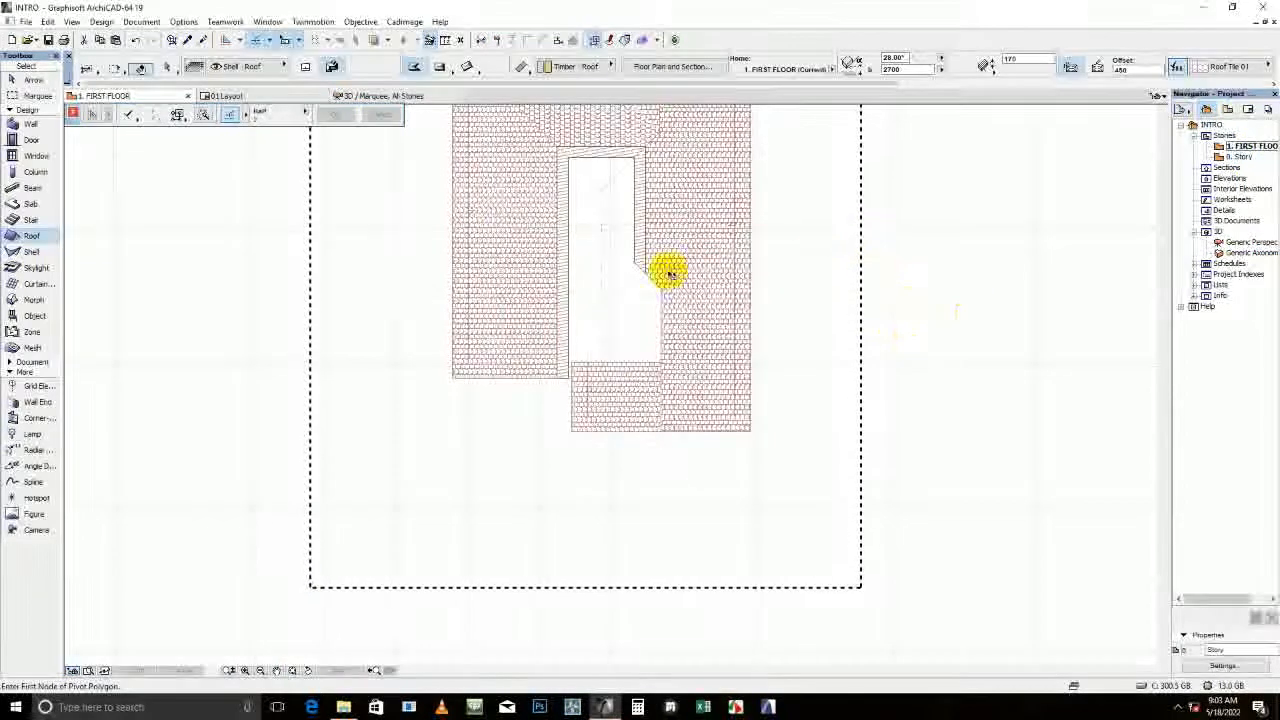
On the 0. Story plan, move the lounge roof plane's inner node level with its ridge corner and offset that edge to Bedroom 02's eave line
{"action": "scroll", "coordinate": [648, 265], "scroll_direction": "up", "scroll_amount": 3}
{"action": "double_click", "coordinate": [1240, 157]}
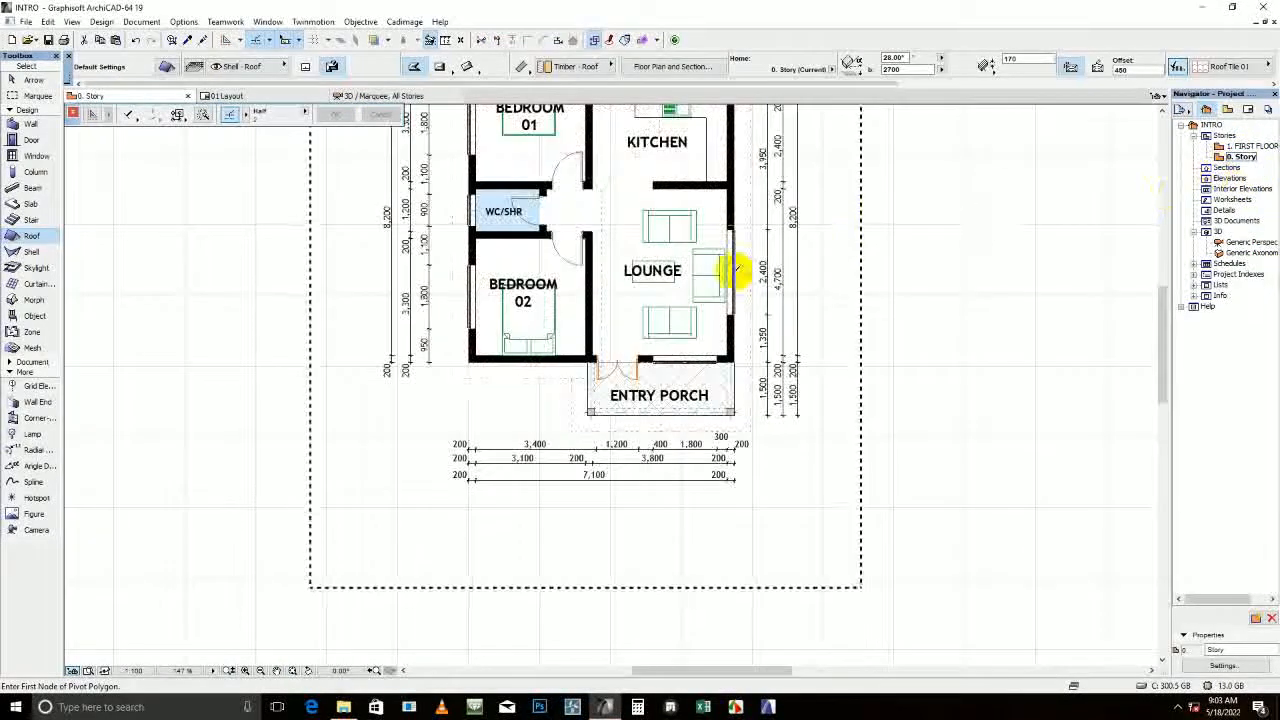
{"action": "left_click", "coordinate": [604, 236]}
{"action": "left_click", "coordinate": [603, 229]}
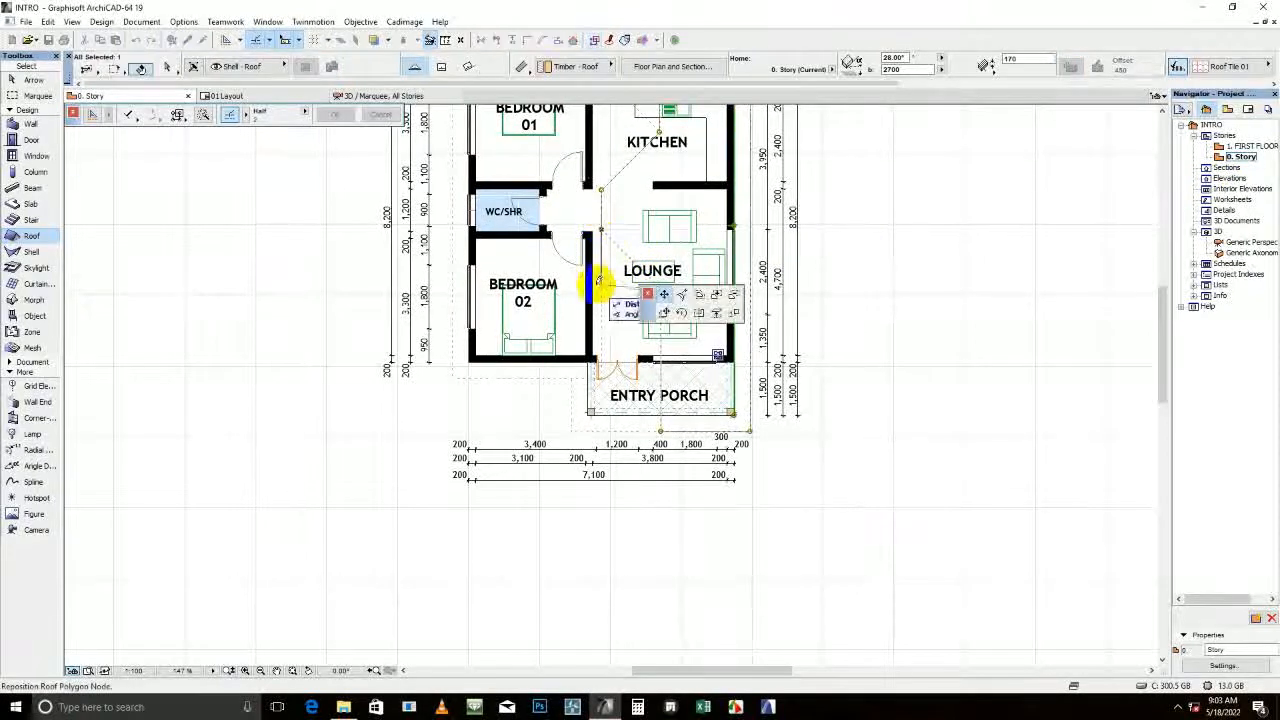
{"action": "left_click", "coordinate": [585, 295]}
{"action": "left_click", "coordinate": [662, 293]}
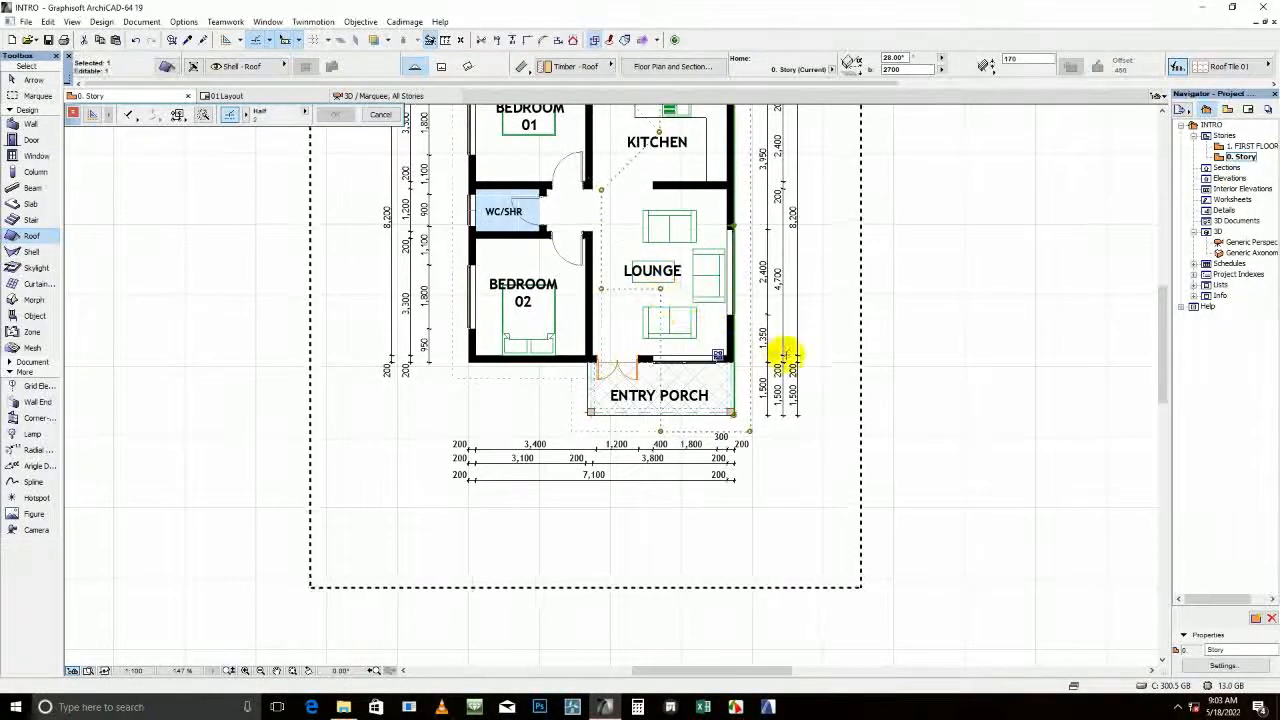
{"action": "left_click", "coordinate": [634, 290]}
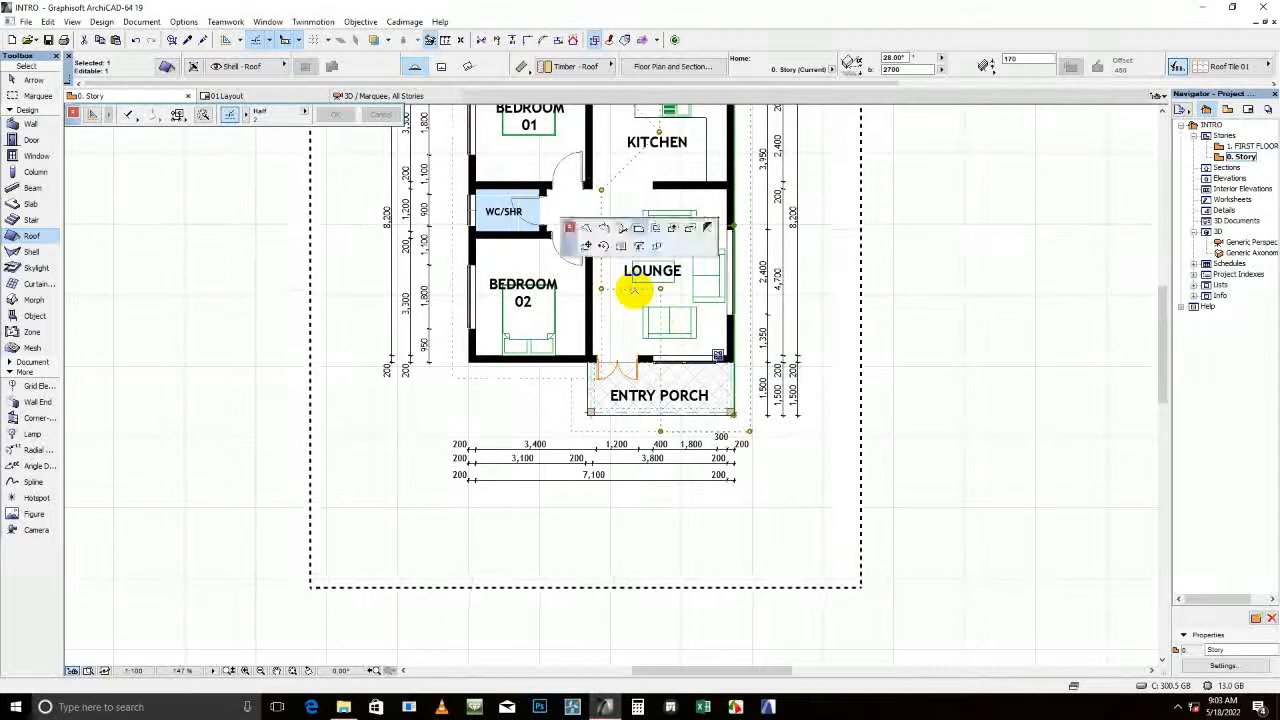
{"action": "left_click", "coordinate": [603, 375]}
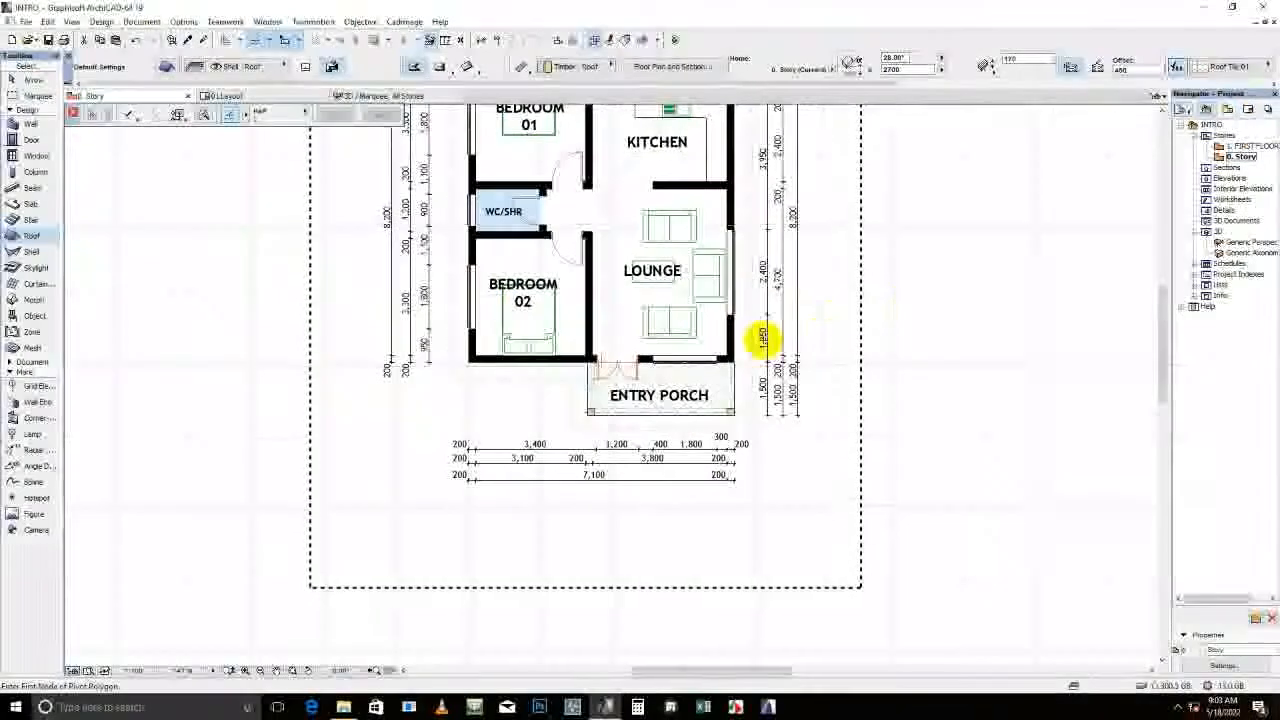
Show the marquee area in 3D and check the roof from the entry porch side
{"action": "right_click", "coordinate": [1008, 290]}
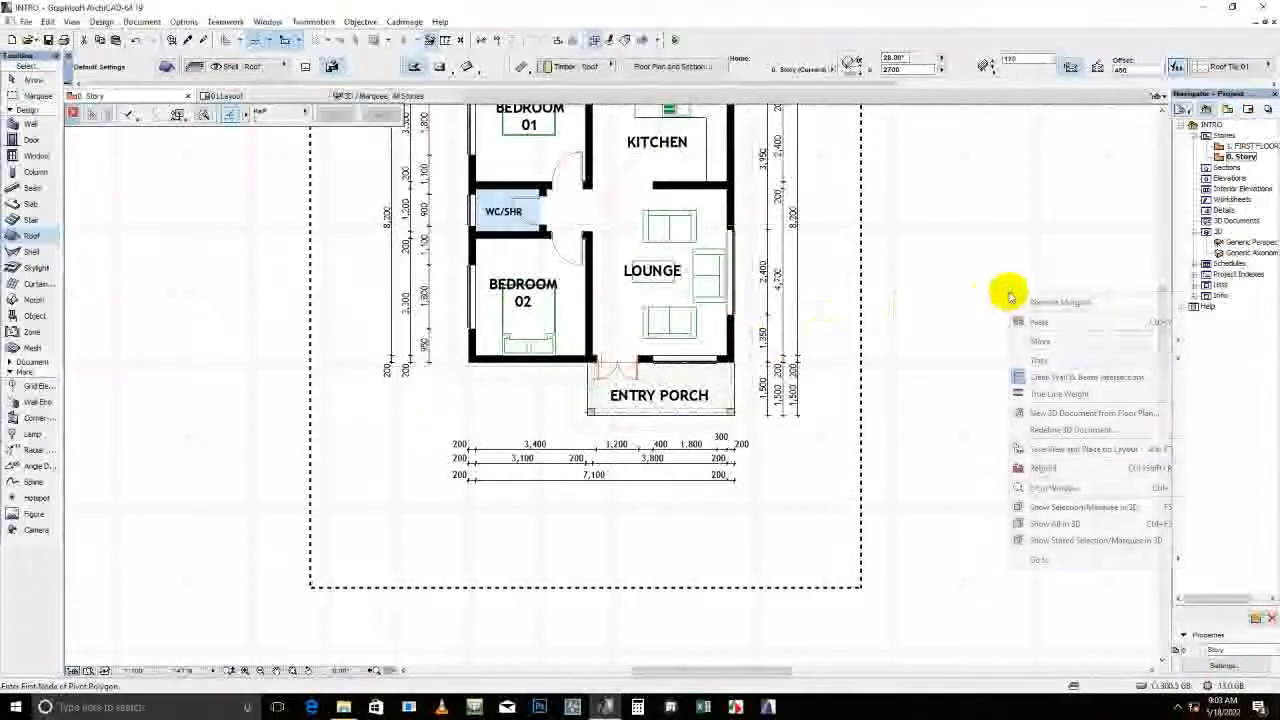
{"action": "left_click", "coordinate": [1067, 508]}
{"action": "middle_click_drag", "start_coordinate": [814, 457], "coordinate": [857, 251], "text": "shift"}
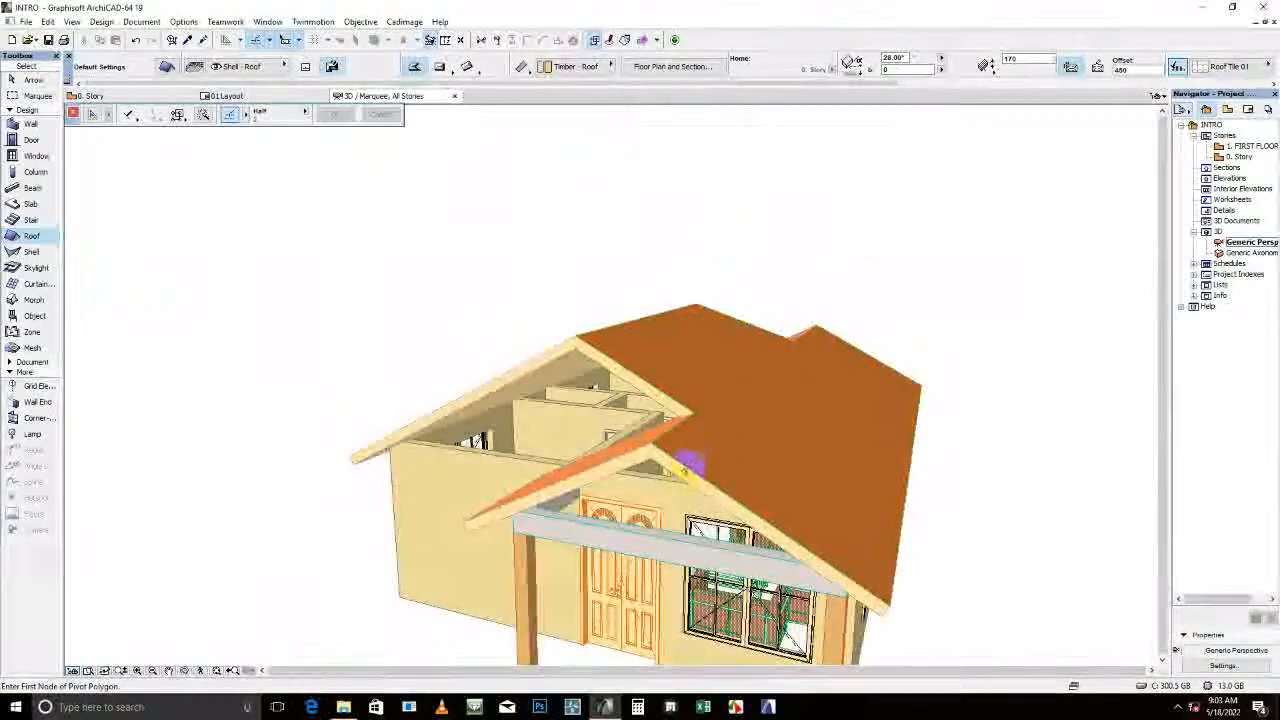
{"action": "mouse_move", "coordinate": [594, 468]}
{"action": "middle_mouse_down", "text": "shift"}
{"action": "mouse_move", "coordinate": [795, 428]}
{"action": "mouse_move", "coordinate": [697, 360]}
{"action": "mouse_move", "coordinate": [655, 380]}
{"action": "mouse_move", "coordinate": [700, 419]}
{"action": "mouse_move", "coordinate": [1275, 537]}
{"action": "middle_mouse_up", "text": "shift"}
{"action": "scroll", "coordinate": [658, 381], "scroll_direction": "up", "scroll_amount": 2}
{"action": "left_click", "coordinate": [536, 518], "text": "shift"}
{"action": "left_click", "coordinate": [442, 490]}
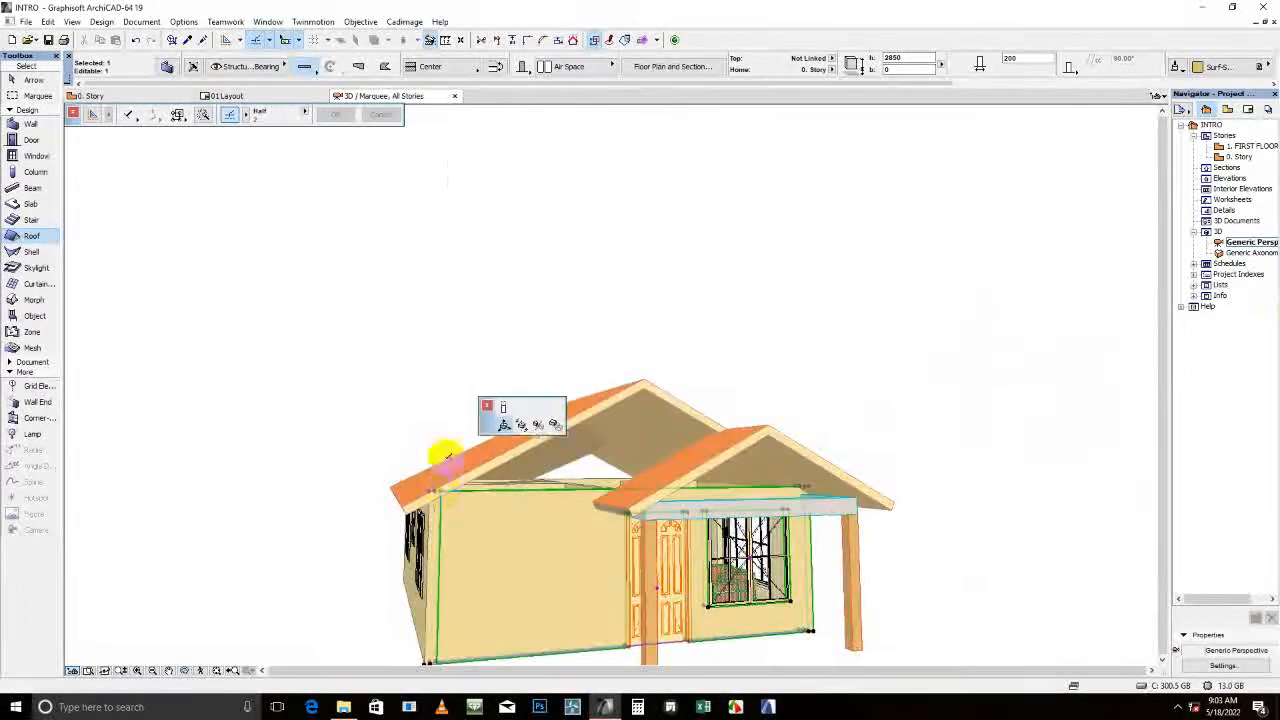
{"action": "right_click", "coordinate": [437, 468]}
{"action": "left_click", "coordinate": [486, 563]}
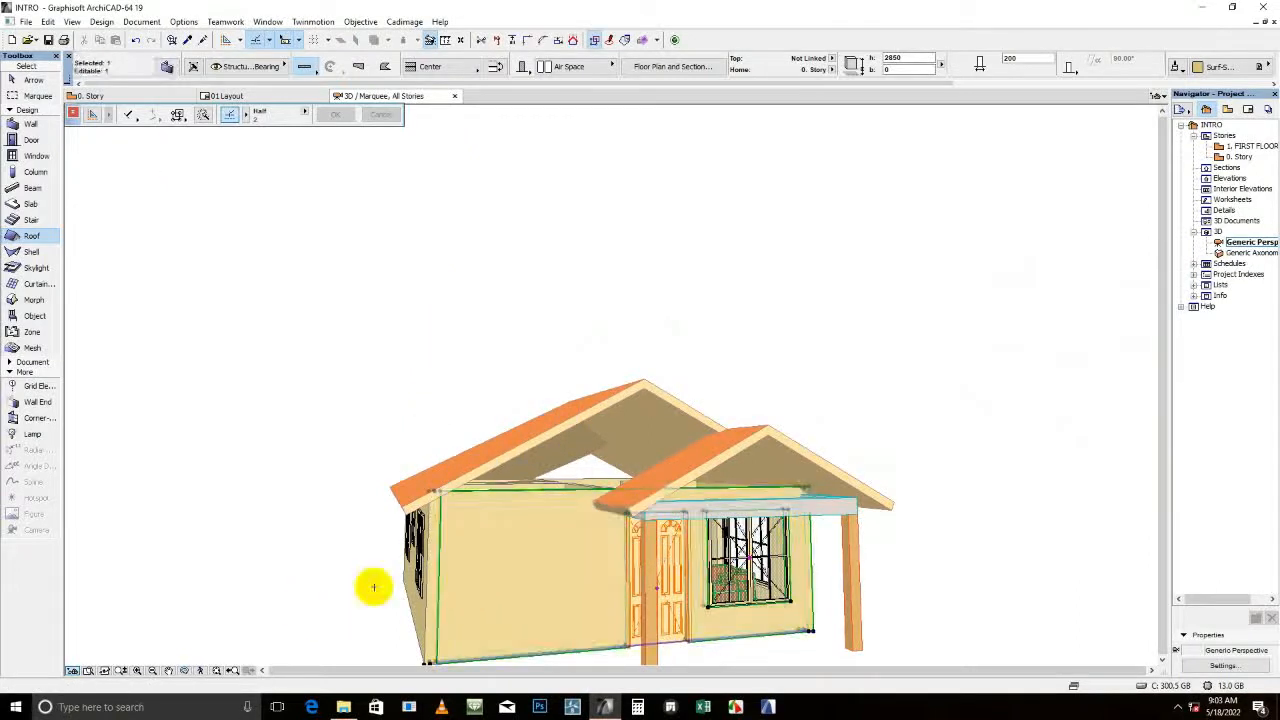
{"action": "key", "text": "Escape"}
Stretch the top of the front wall behind the entry porch above the main roof ridge, to a height of about 5857 mm
{"action": "key", "text": "shift"}
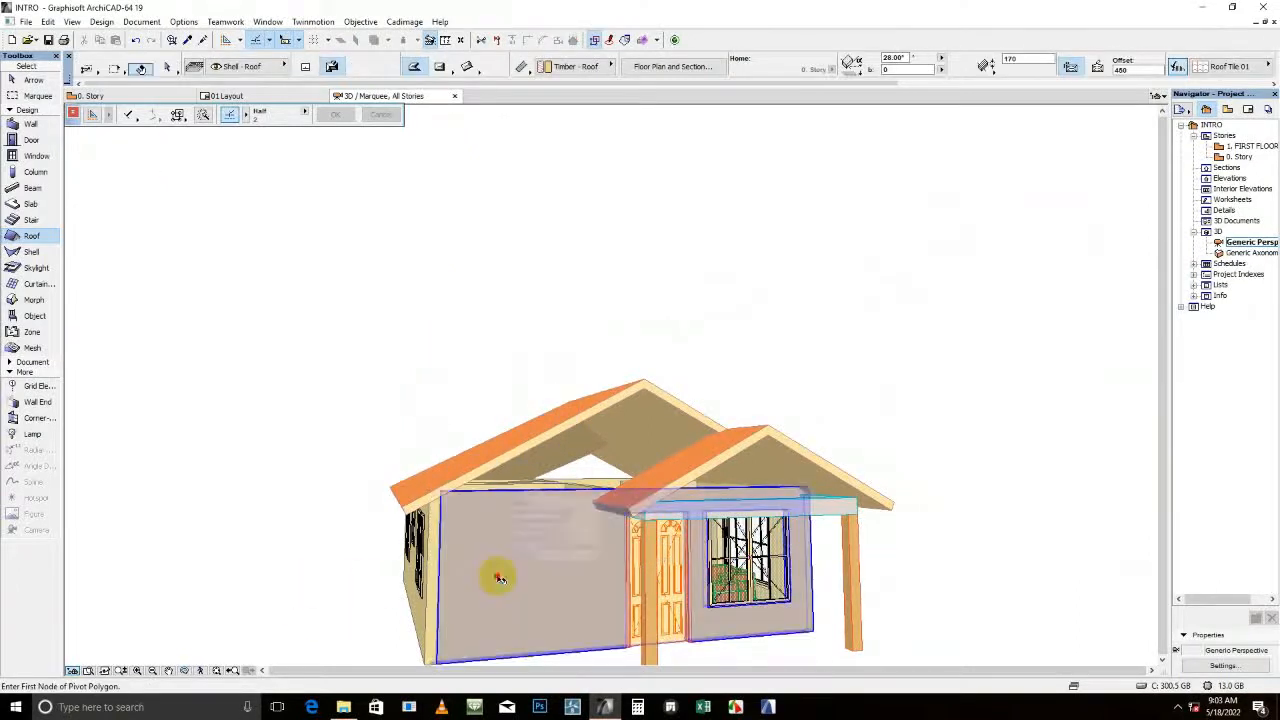
{"action": "left_click", "coordinate": [499, 578], "text": "shift"}
{"action": "left_click", "coordinate": [440, 487]}
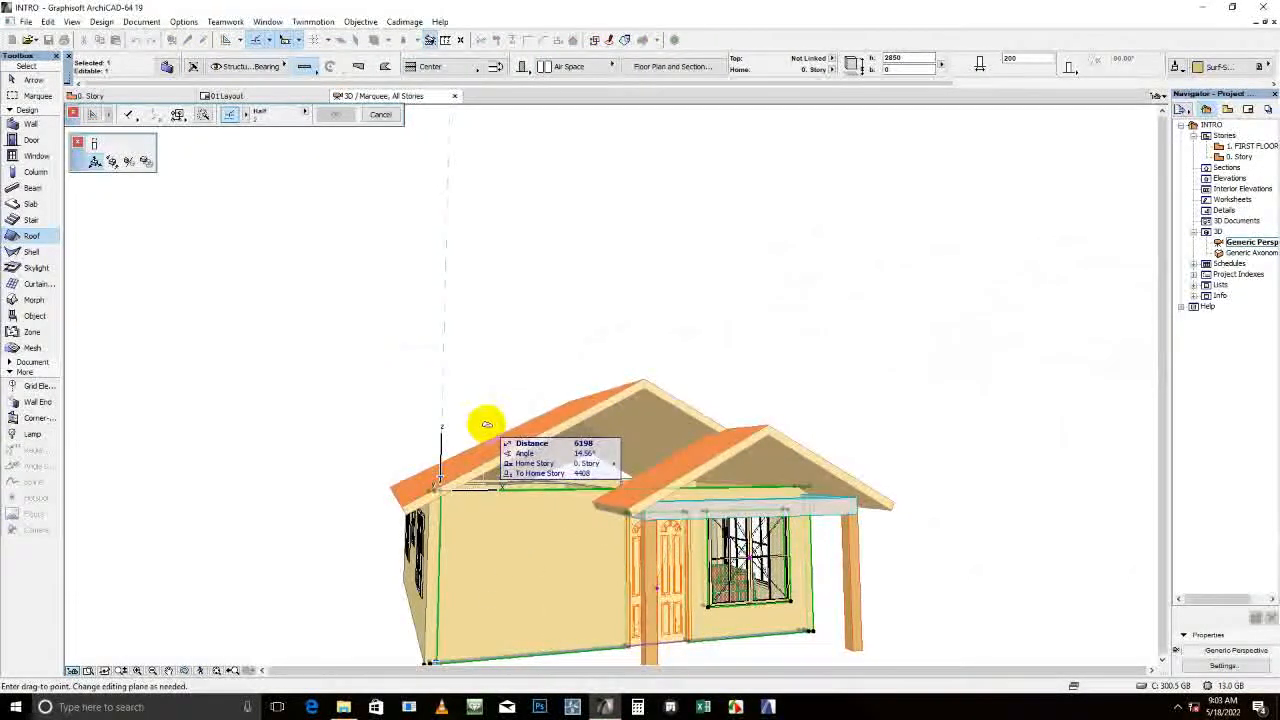
{"action": "left_click", "coordinate": [95, 145]}
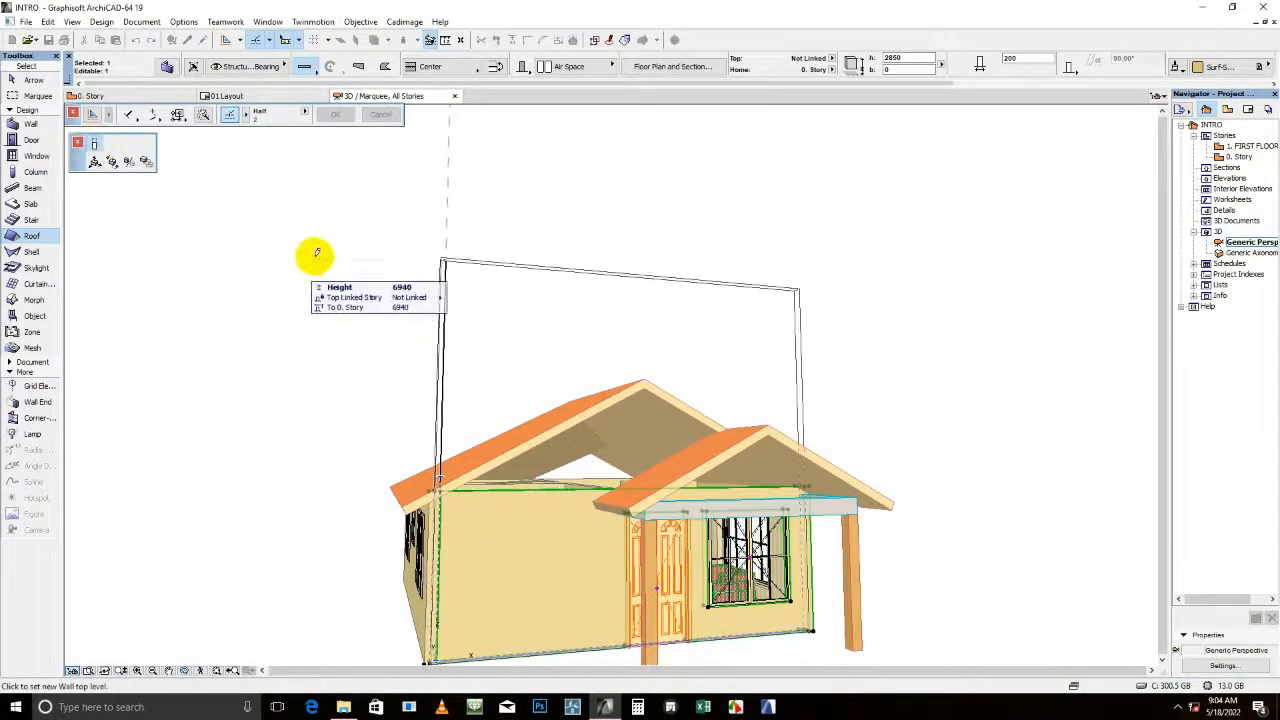
{"action": "left_click", "coordinate": [441, 322]}
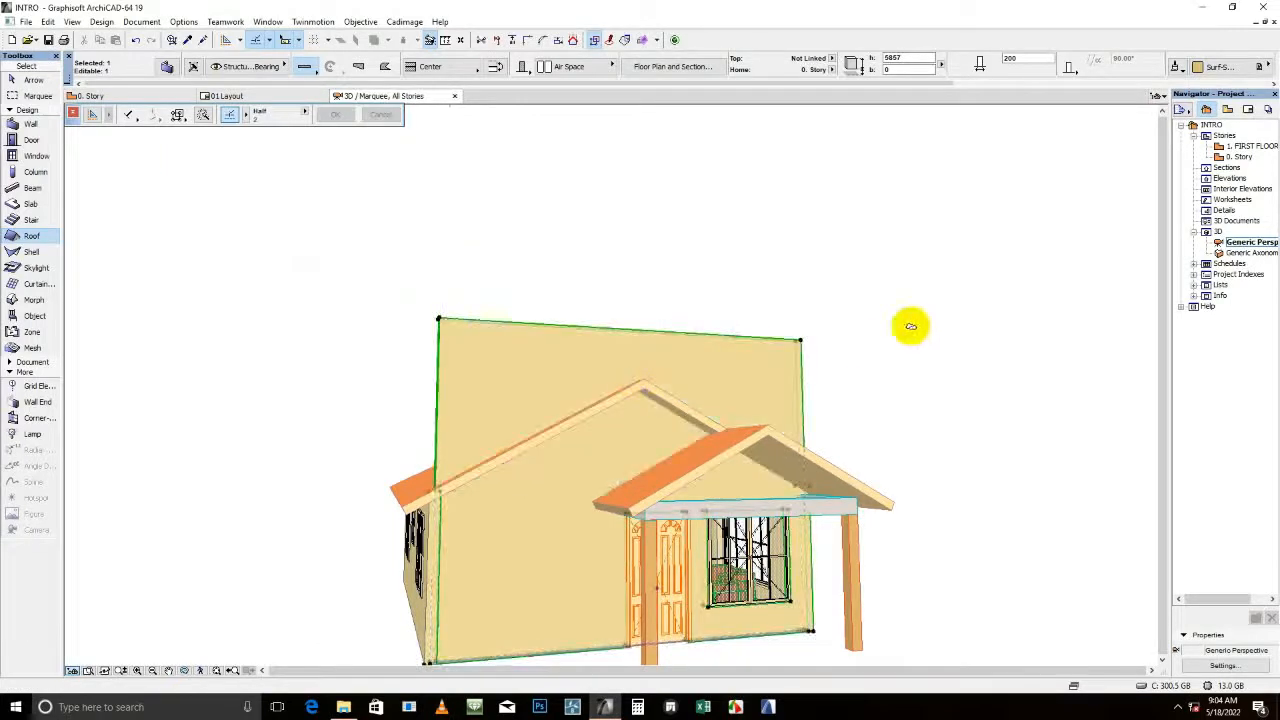
{"action": "key", "text": "Escape"}
{"action": "left_click", "coordinate": [571, 419], "text": "shift"}
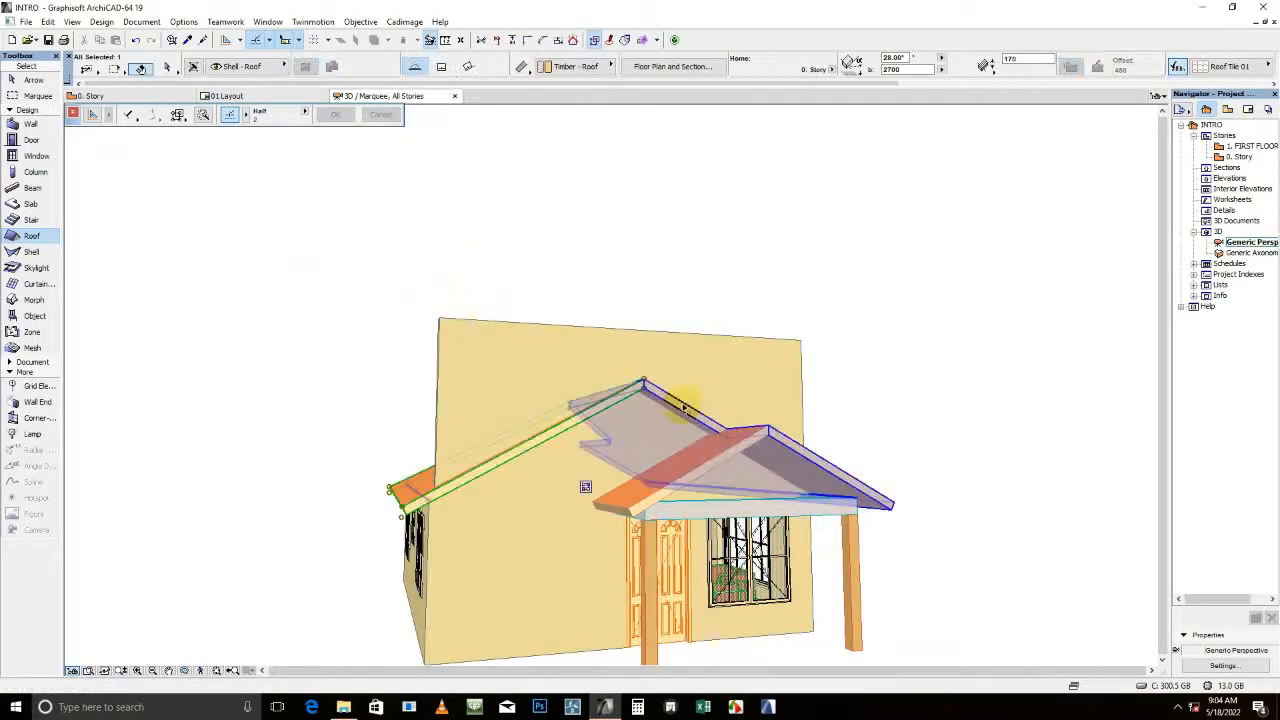
{"action": "key", "text": "Escape"}
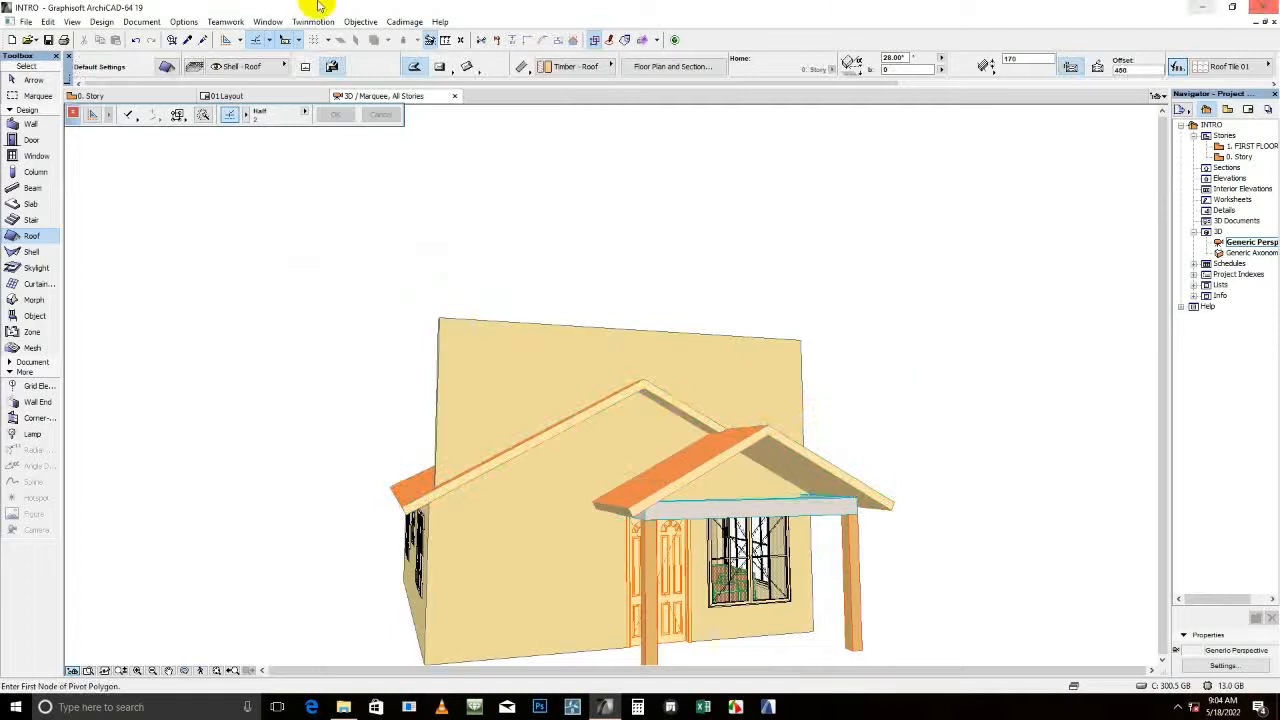
{"action": "left_click", "coordinate": [612, 395]}
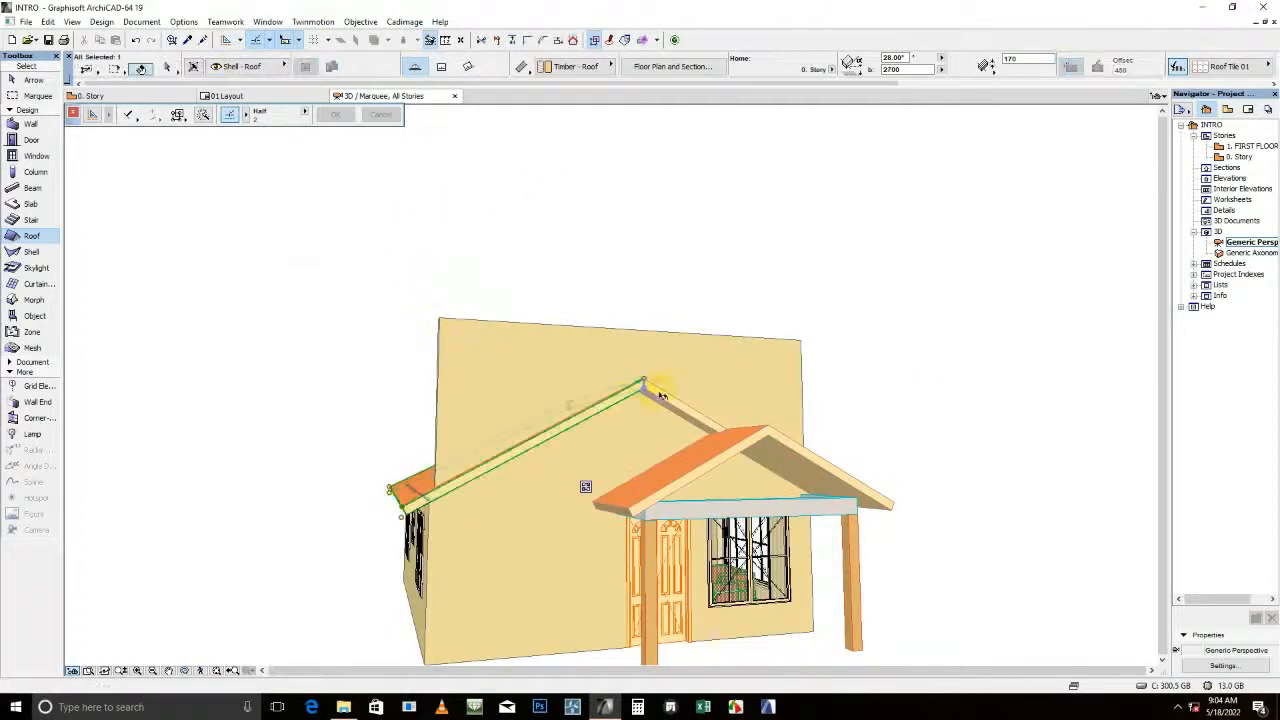
{"action": "left_click", "coordinate": [660, 392], "text": "shift"}
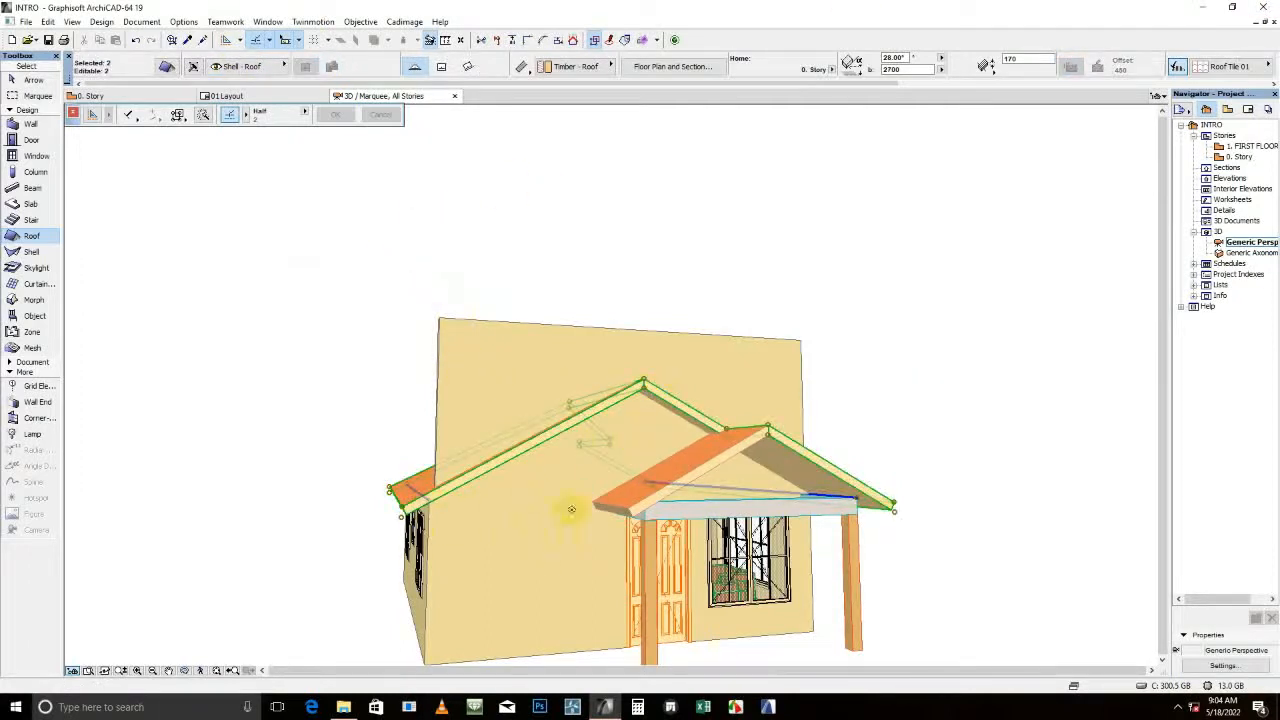
{"action": "left_click", "coordinate": [526, 477]}
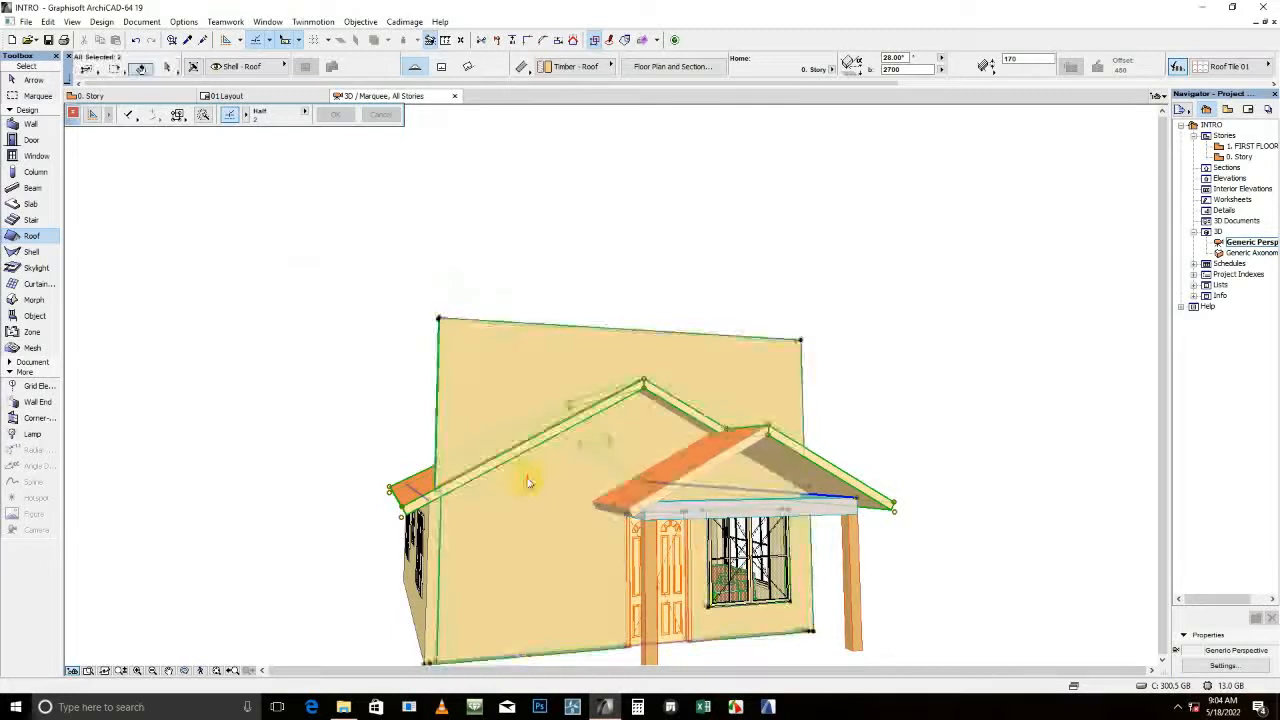
{"action": "left_click", "coordinate": [890, 396]}
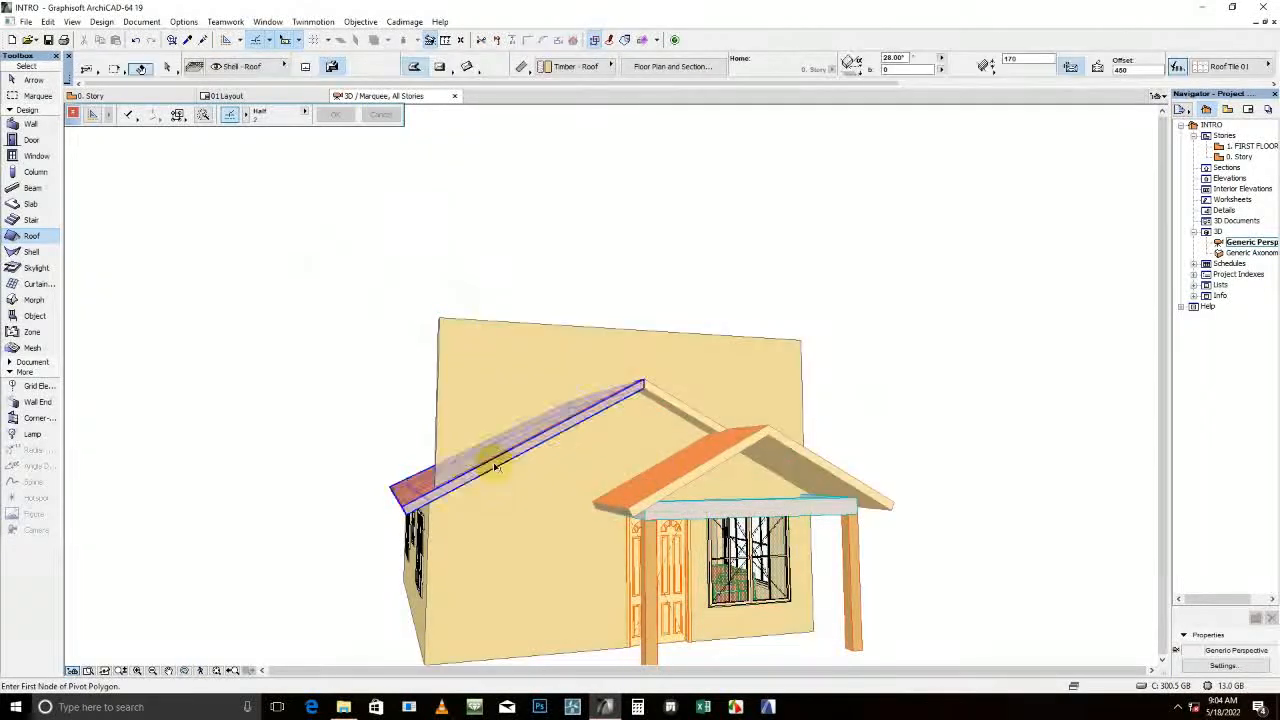
Try cropping the raised front wall to the two main roof planes with Crop to Single-plane Roof, and undo the crop
{"action": "left_click", "coordinate": [491, 448]}
{"action": "left_click", "coordinate": [480, 366]}
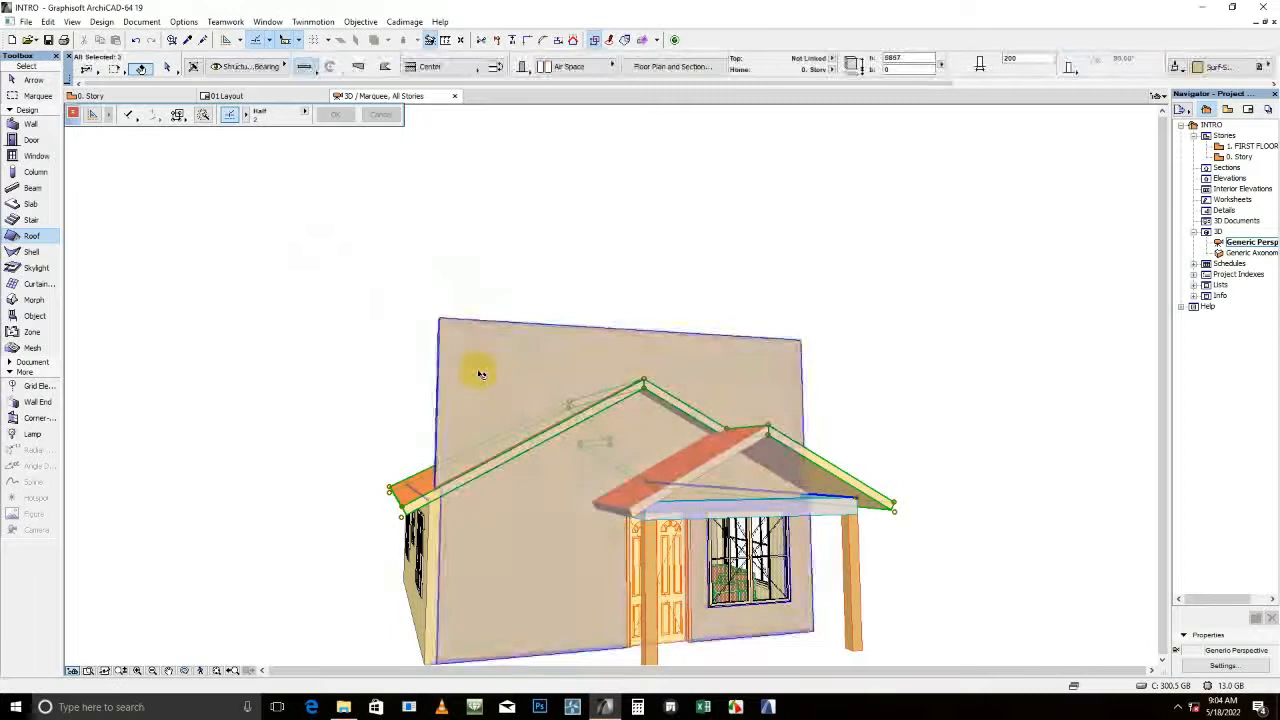
{"action": "right_click", "coordinate": [538, 246]}
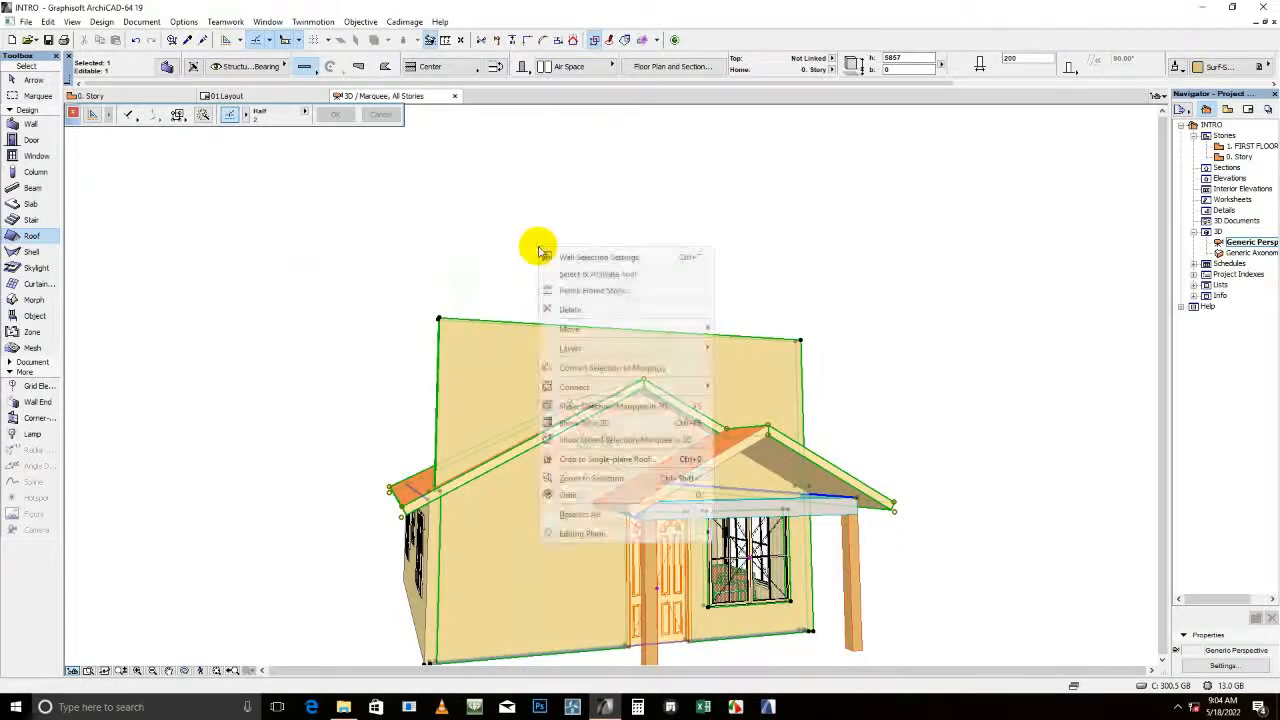
{"action": "left_click", "coordinate": [591, 461]}
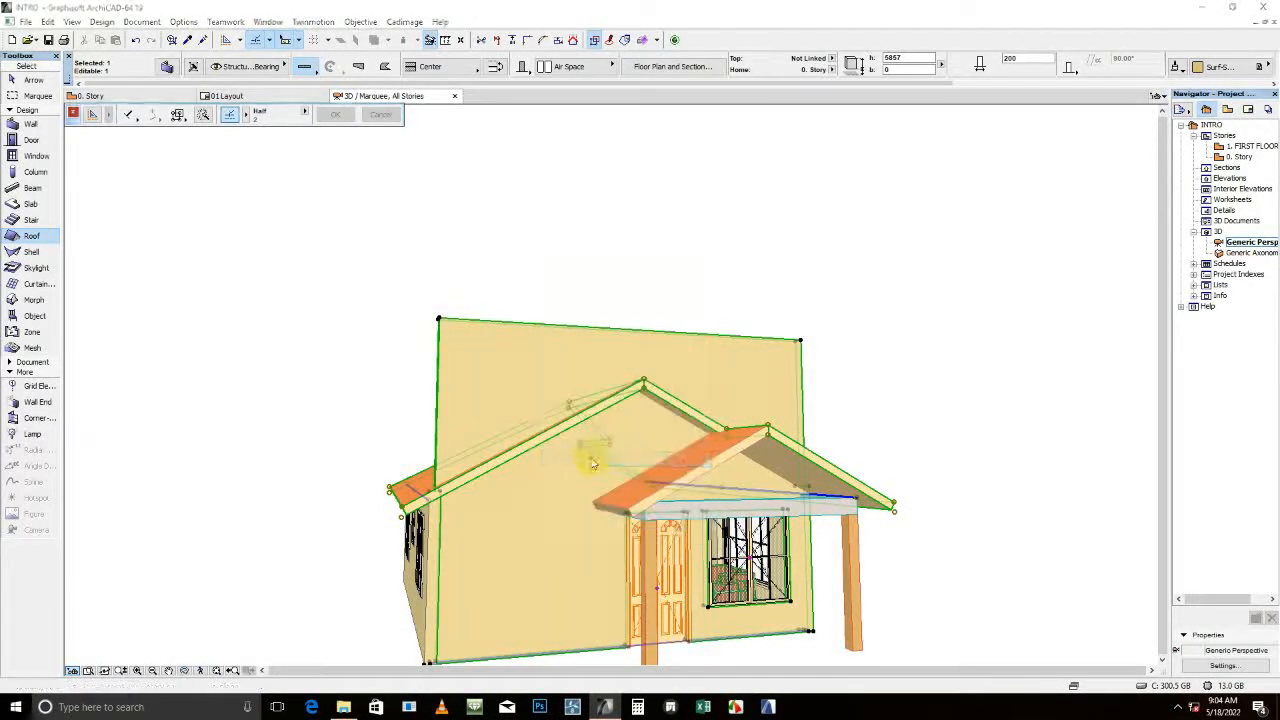
{"action": "left_click", "coordinate": [668, 366]}
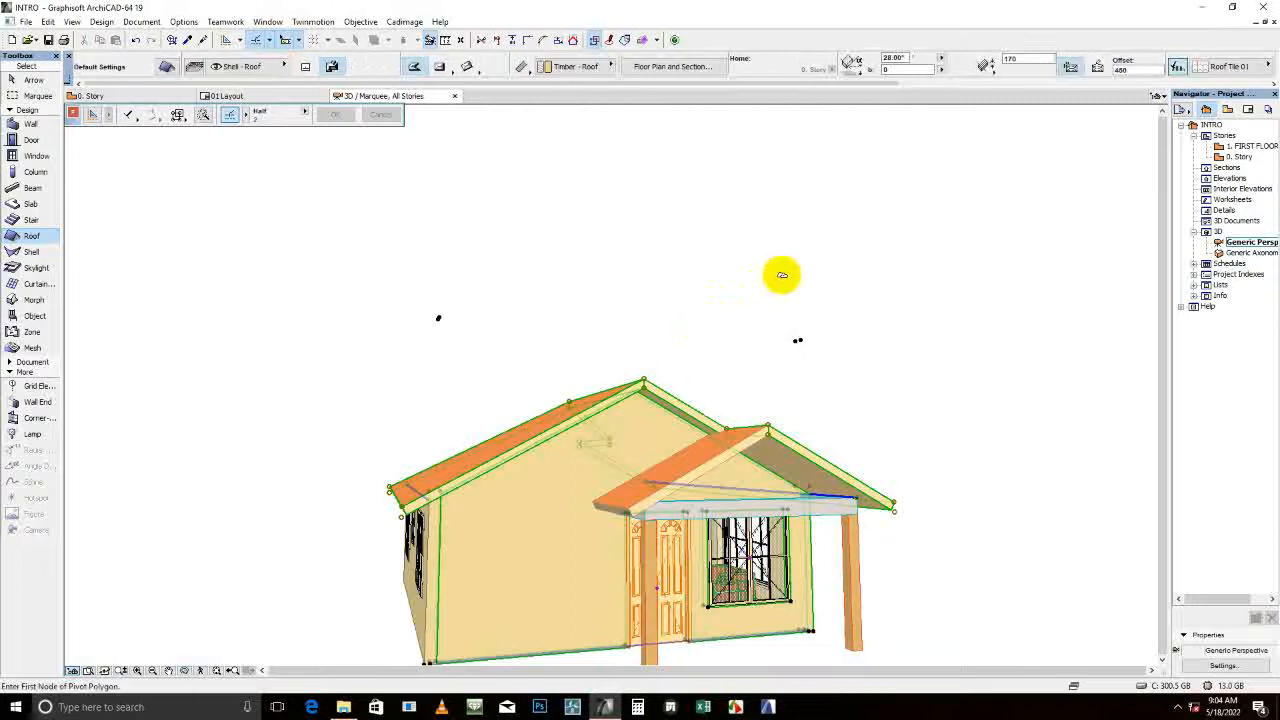
{"action": "key", "text": "ctrl+z"}
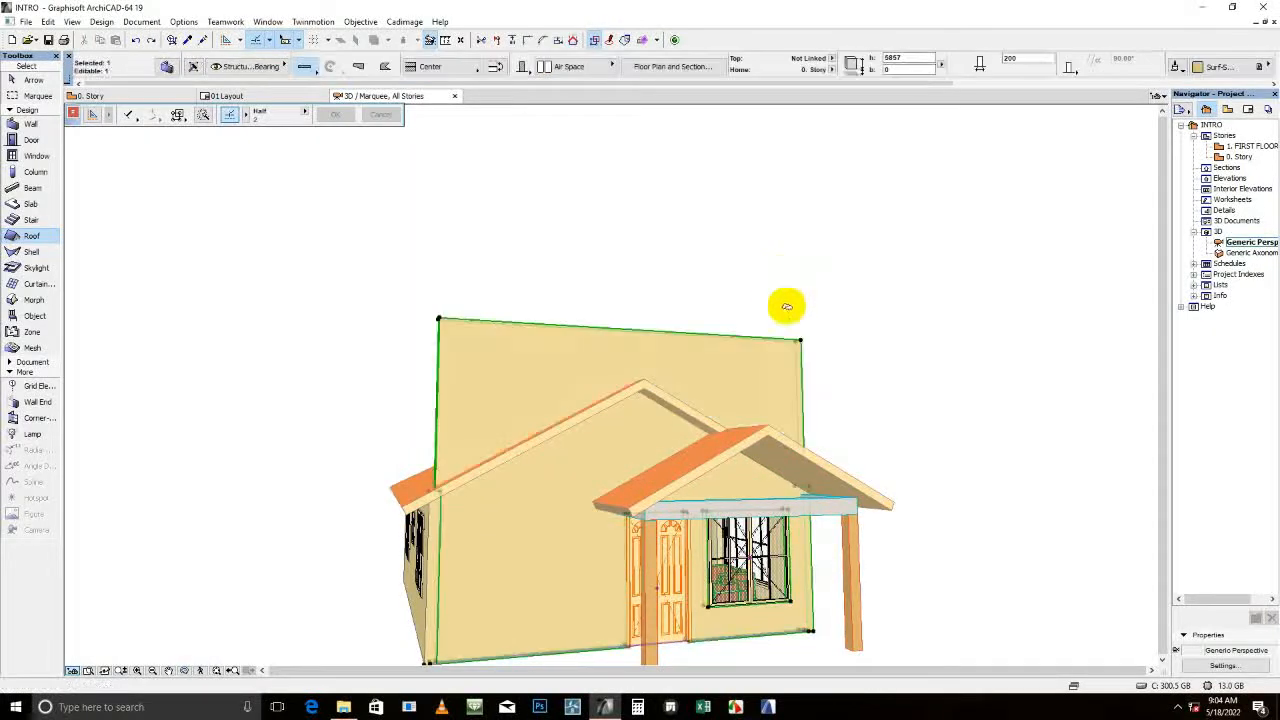
Trim the raised front wall to the two main roof planes with Trim Elements to Roof/Shell, removing the part above the roof
{"action": "left_click", "coordinate": [601, 407], "text": "shift"}
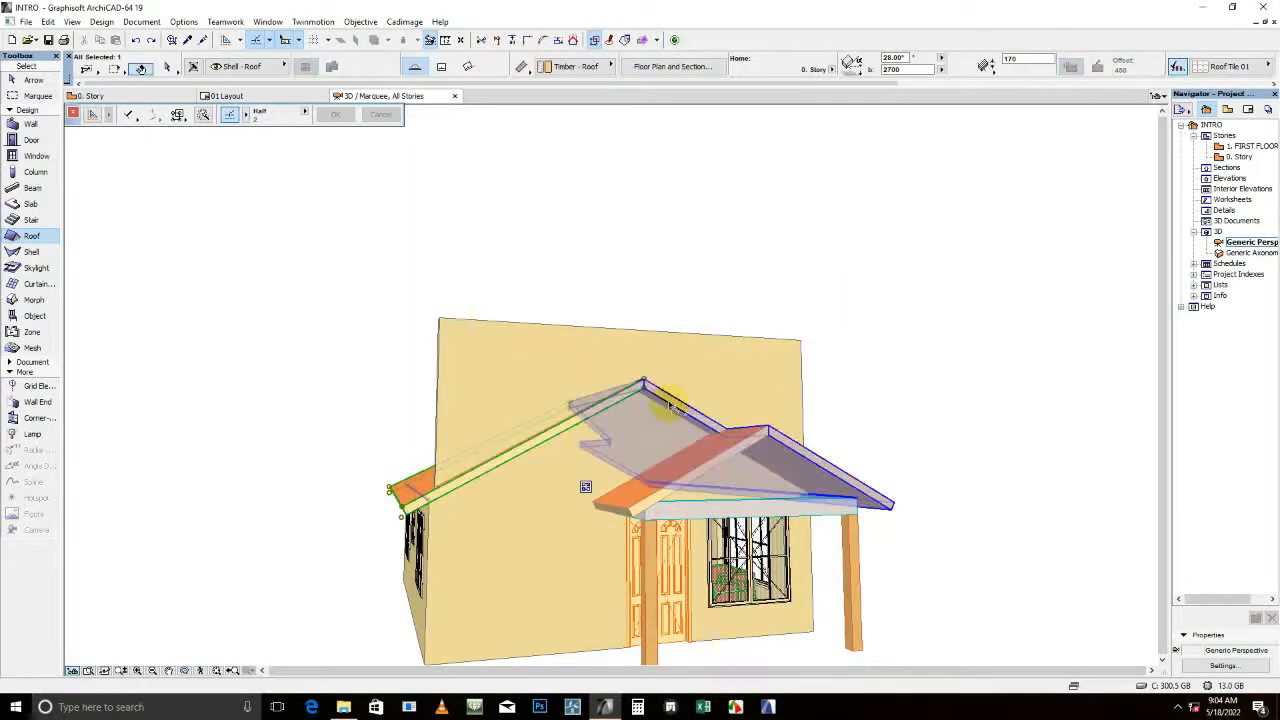
{"action": "left_click", "coordinate": [669, 404], "text": "shift"}
{"action": "left_click", "coordinate": [554, 378], "text": "shift"}
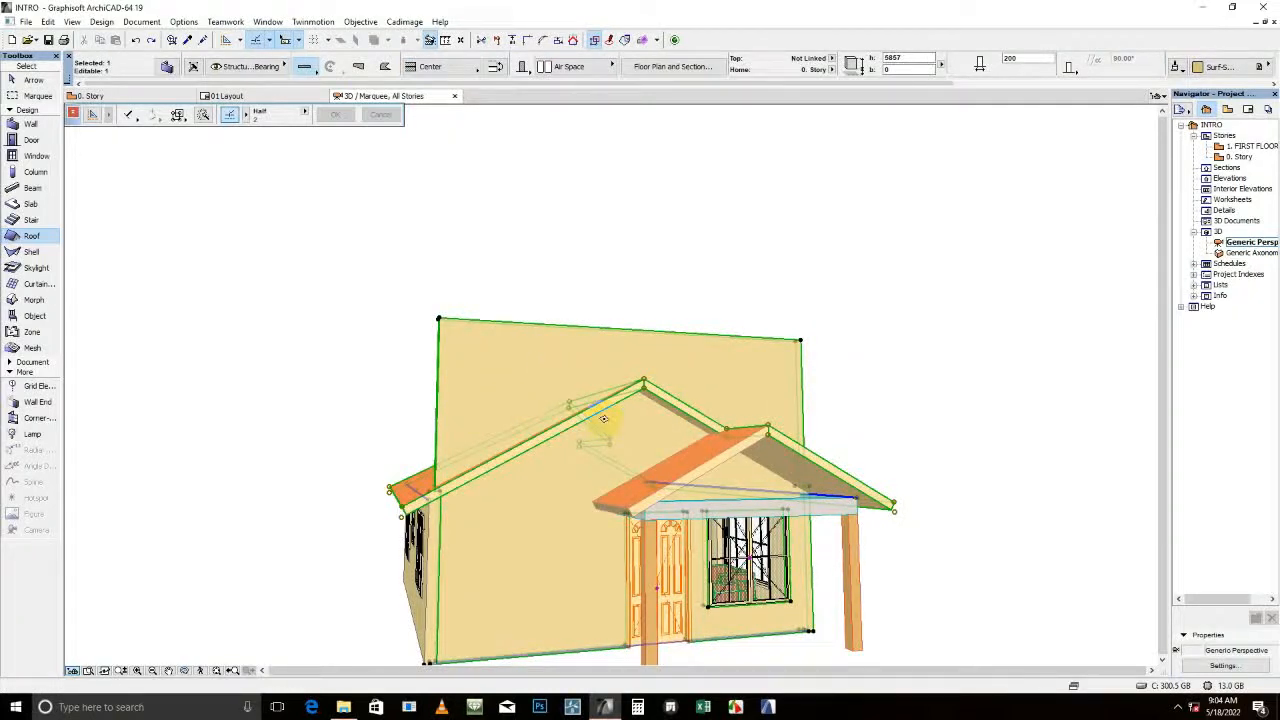
{"action": "right_click", "coordinate": [579, 209]}
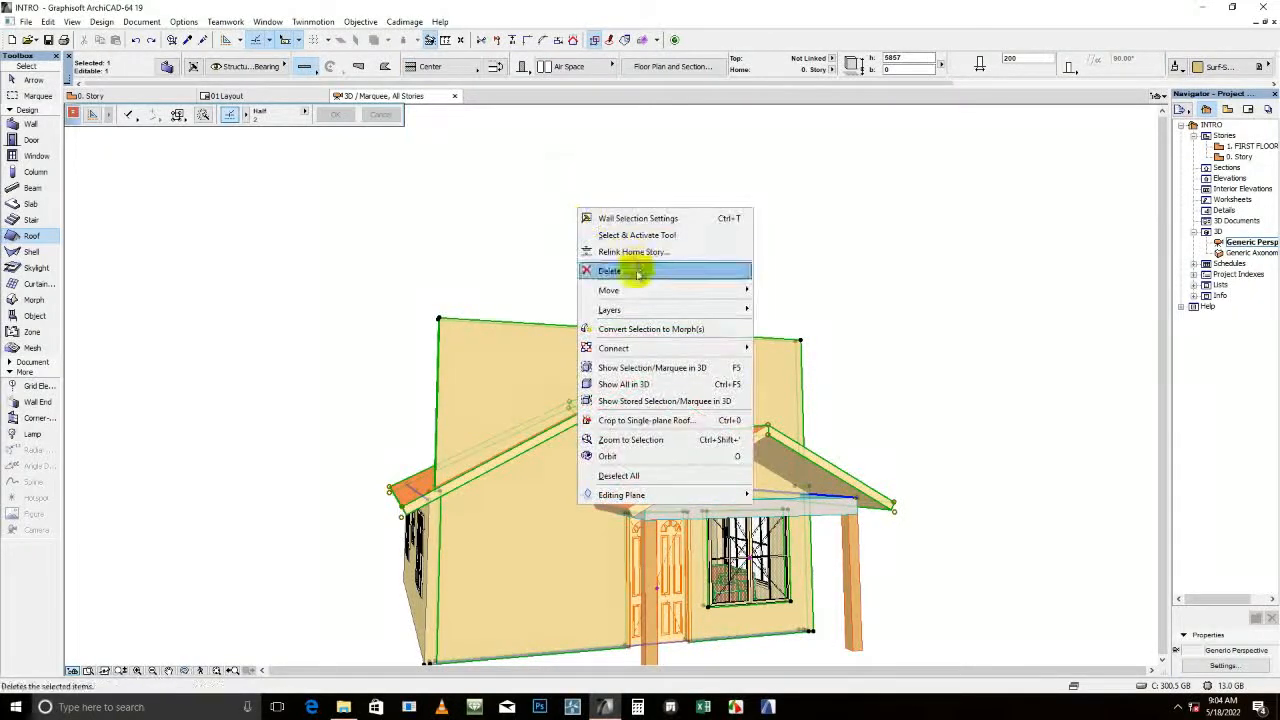
{"action": "mouse_move", "coordinate": [637, 350]}
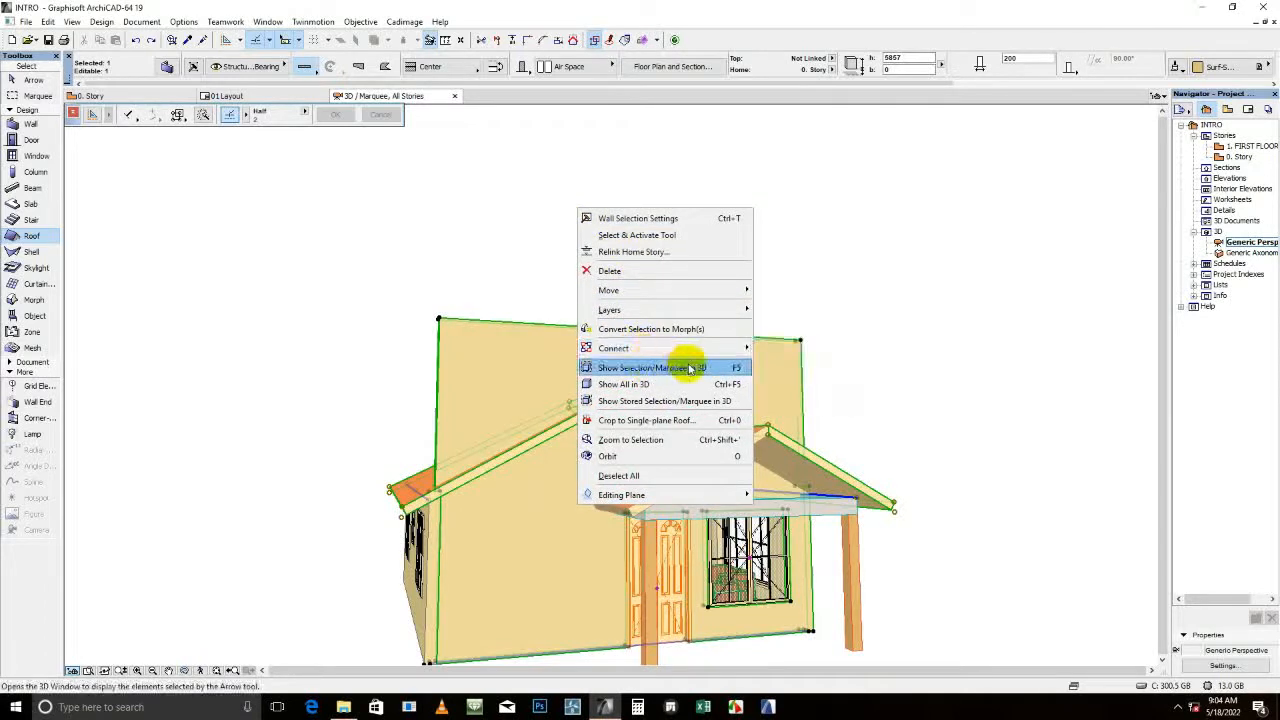
{"action": "left_click", "coordinate": [786, 348]}
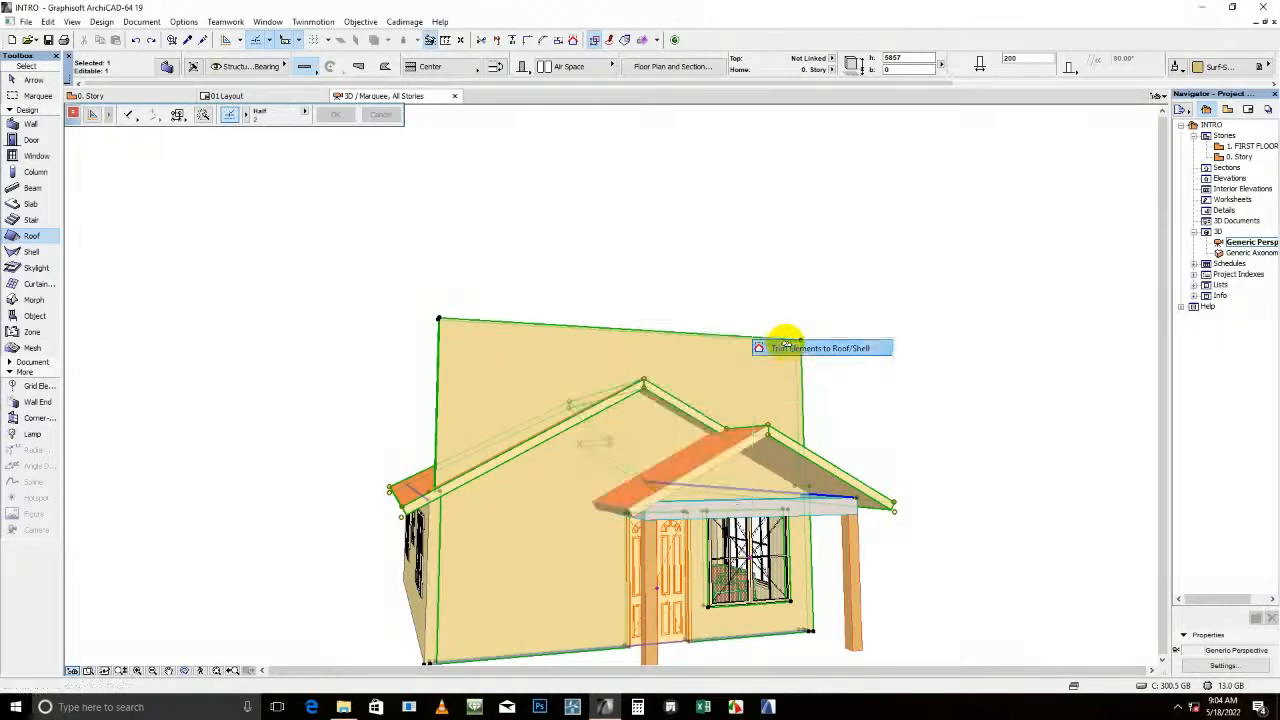
{"action": "left_click", "coordinate": [748, 289]}
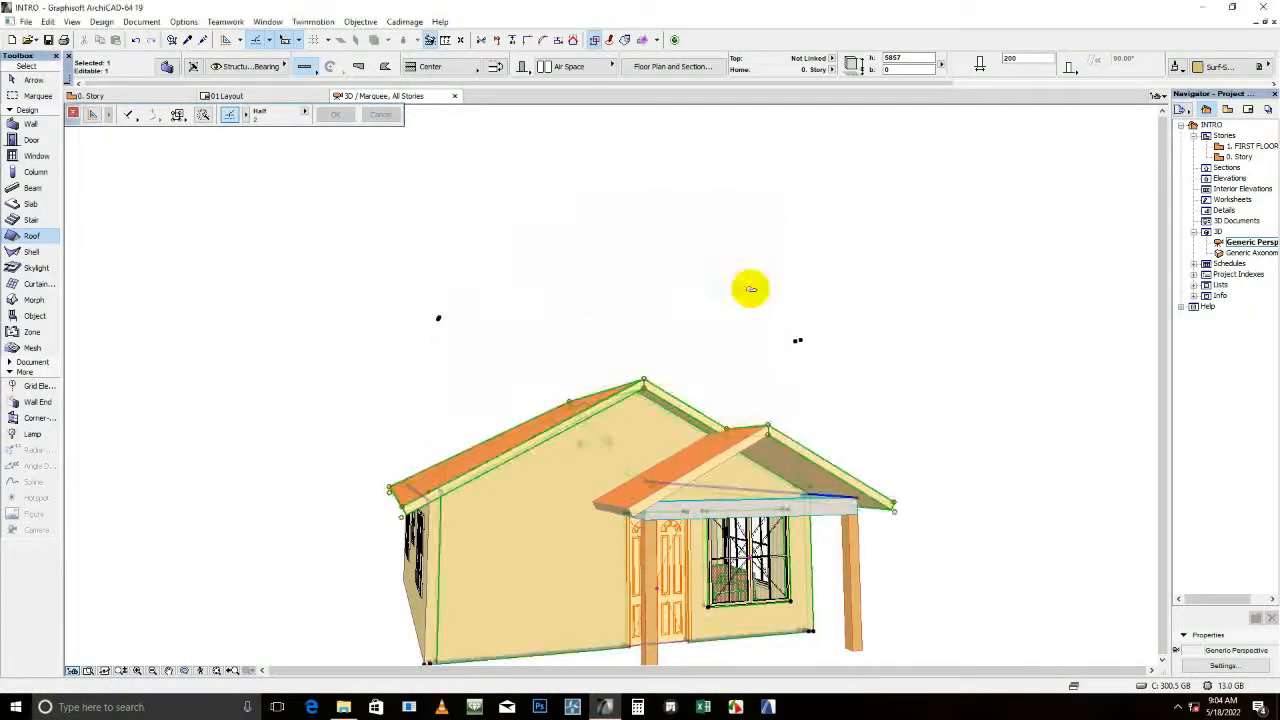
{"action": "key", "text": "Escape"}
{"action": "mouse_move", "coordinate": [686, 503]}
{"action": "middle_mouse_down", "text": "shift"}
{"action": "mouse_move", "coordinate": [614, 488]}
{"action": "mouse_move", "coordinate": [606, 423]}
{"action": "mouse_move", "coordinate": [693, 543]}
{"action": "middle_mouse_up", "text": "shift"}
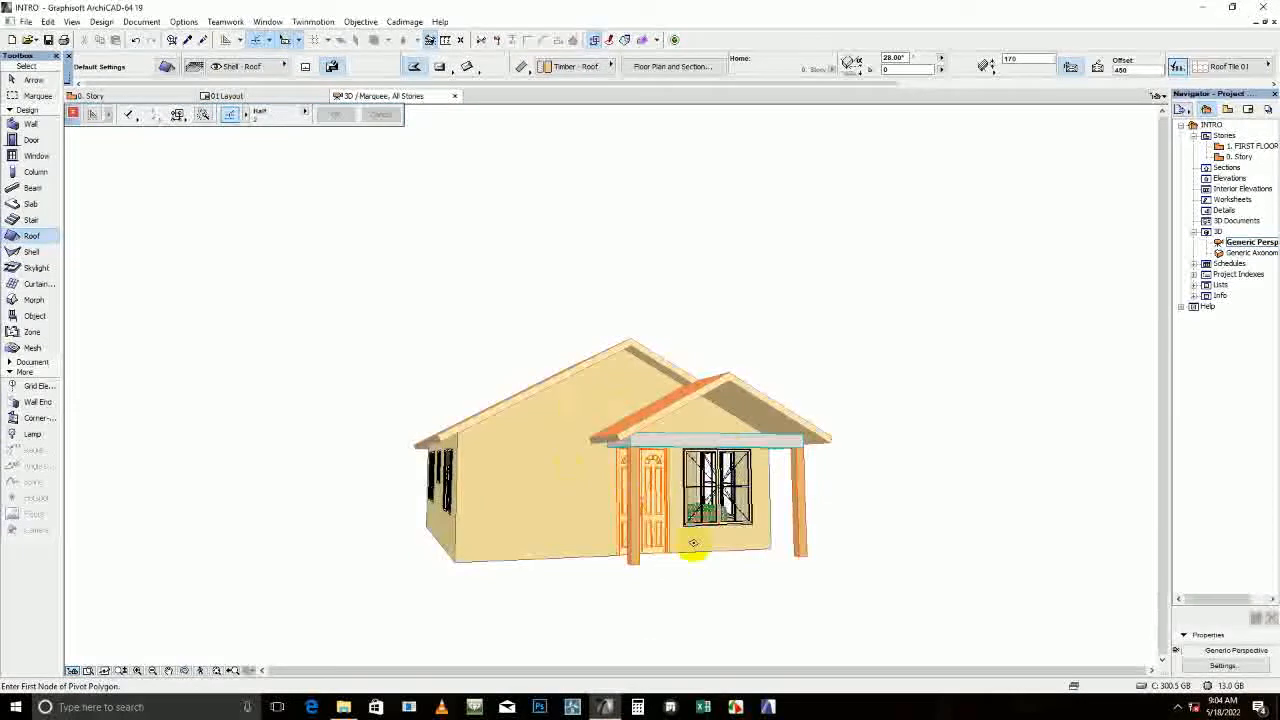
Open the 0. Story plan, activate the Wall tool, review the entry porch outline and return to the 3D view of the house
{"action": "double_click", "coordinate": [1238, 159]}
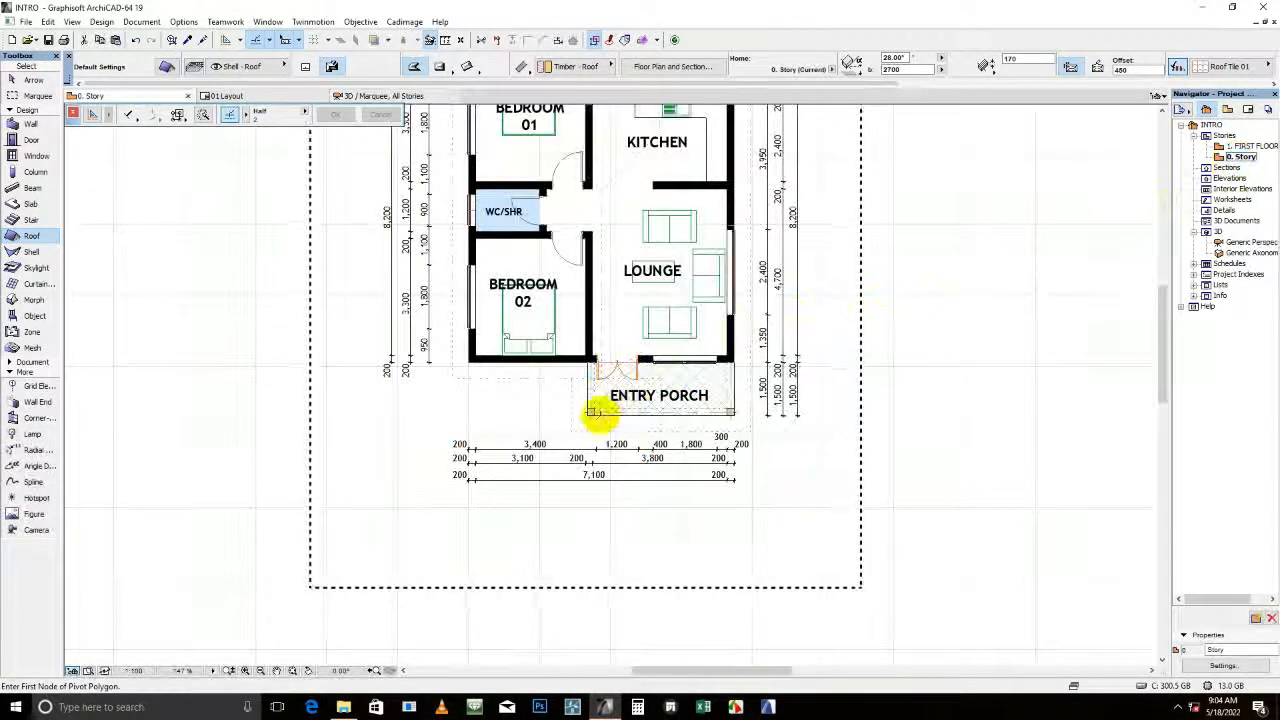
{"action": "left_click", "coordinate": [30, 123]}
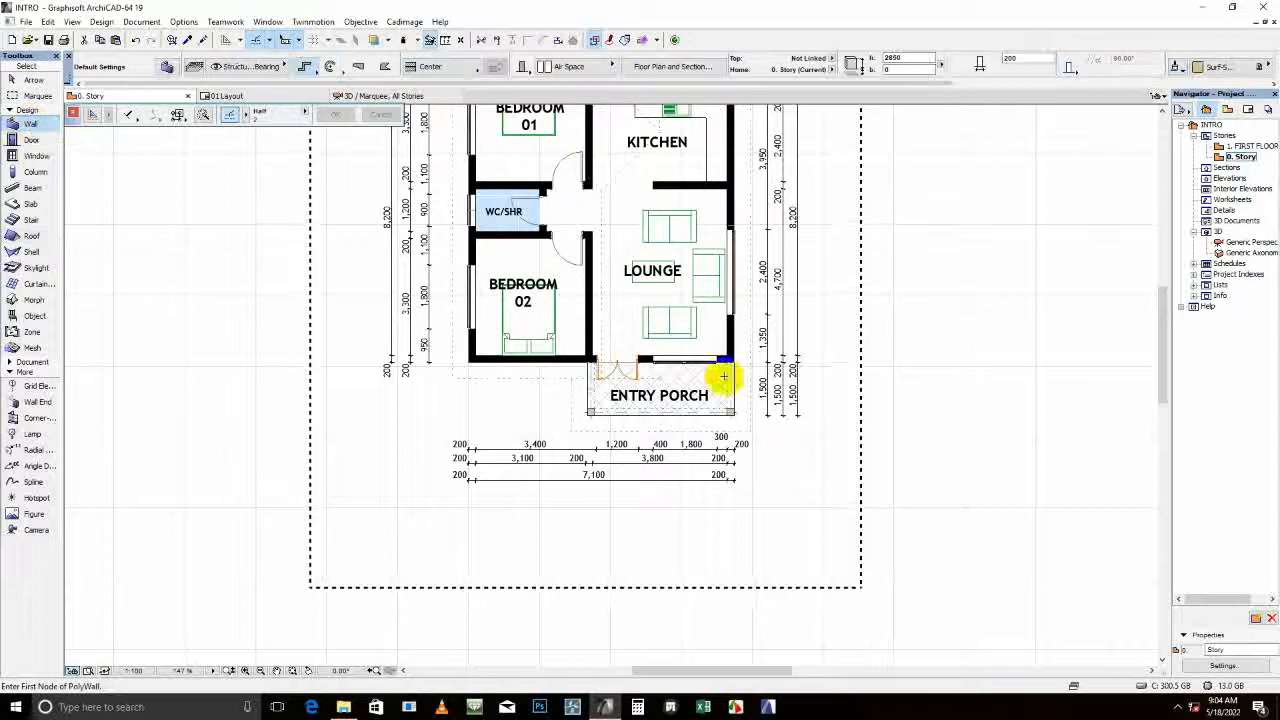
{"action": "scroll", "coordinate": [720, 380], "scroll_direction": "up", "scroll_amount": 3}
{"action": "scroll", "coordinate": [590, 438], "scroll_direction": "down", "scroll_amount": 3}
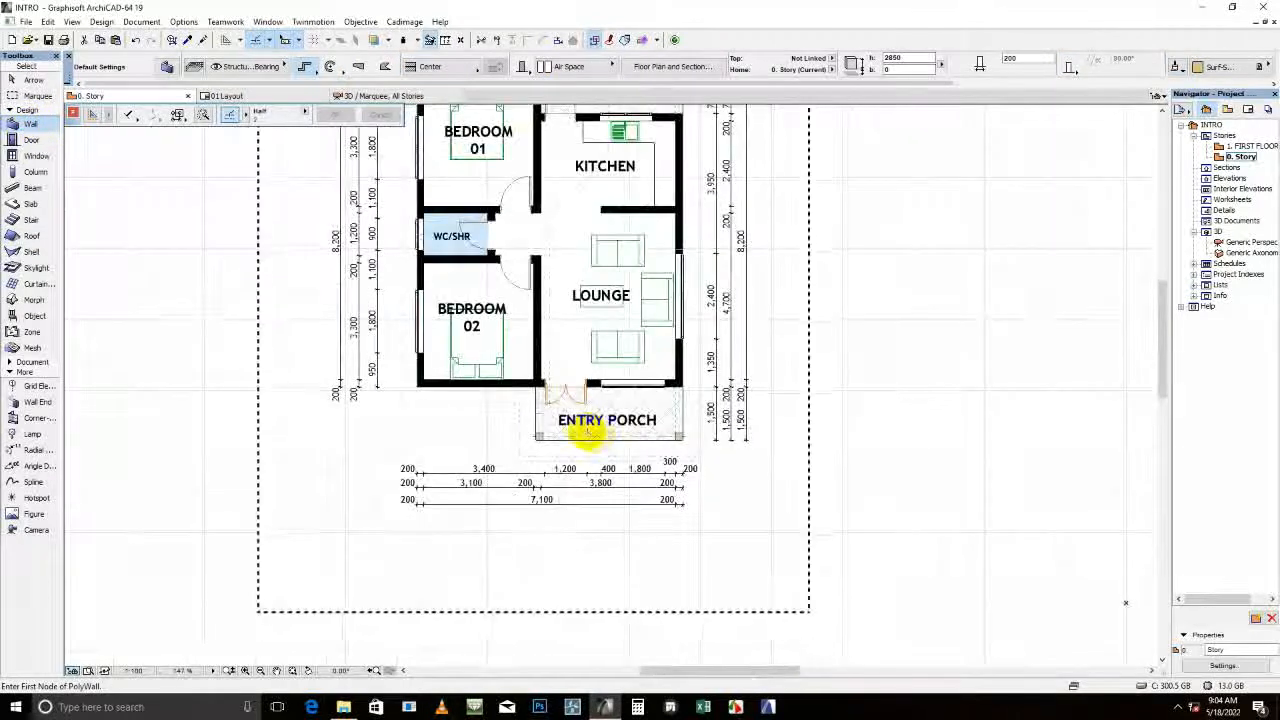
{"action": "right_click", "coordinate": [1006, 378]}
{"action": "left_click", "coordinate": [1045, 592]}
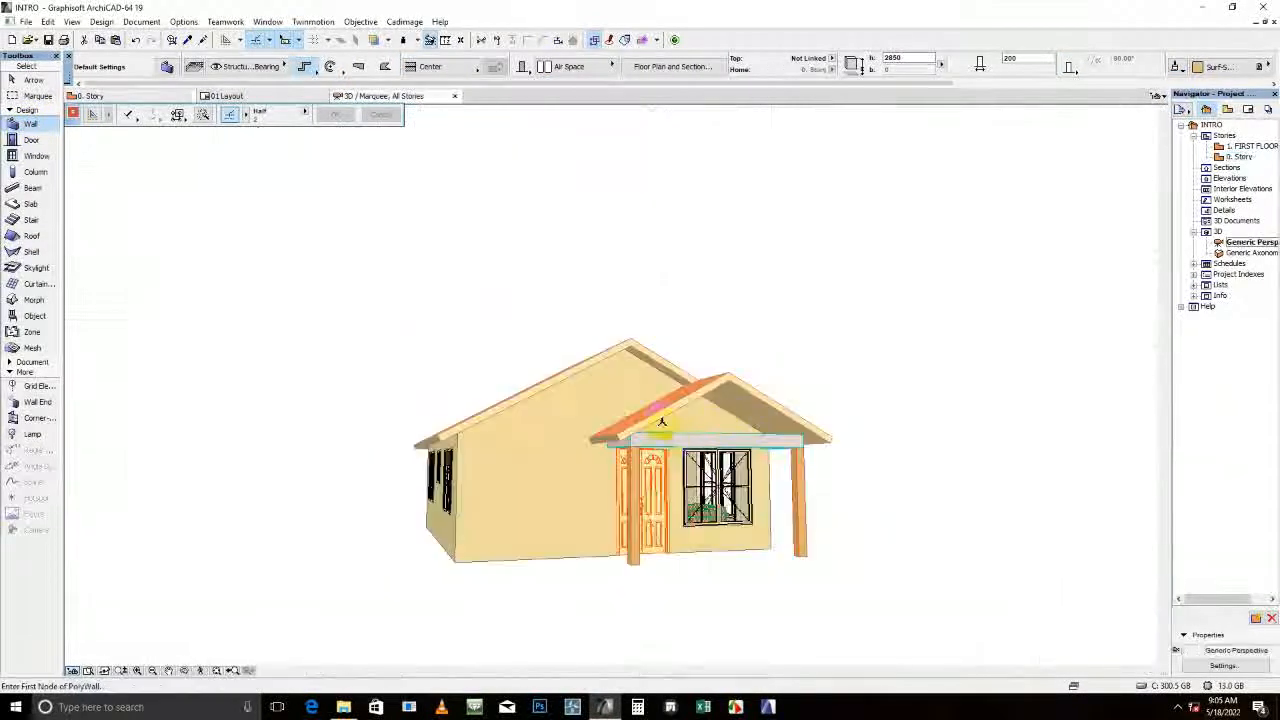
On the 0. Story plan, draw a wall along the entry porch's front edge between the centres of its two corner columns
{"action": "scroll", "coordinate": [716, 411], "scroll_direction": "up", "scroll_amount": 2}
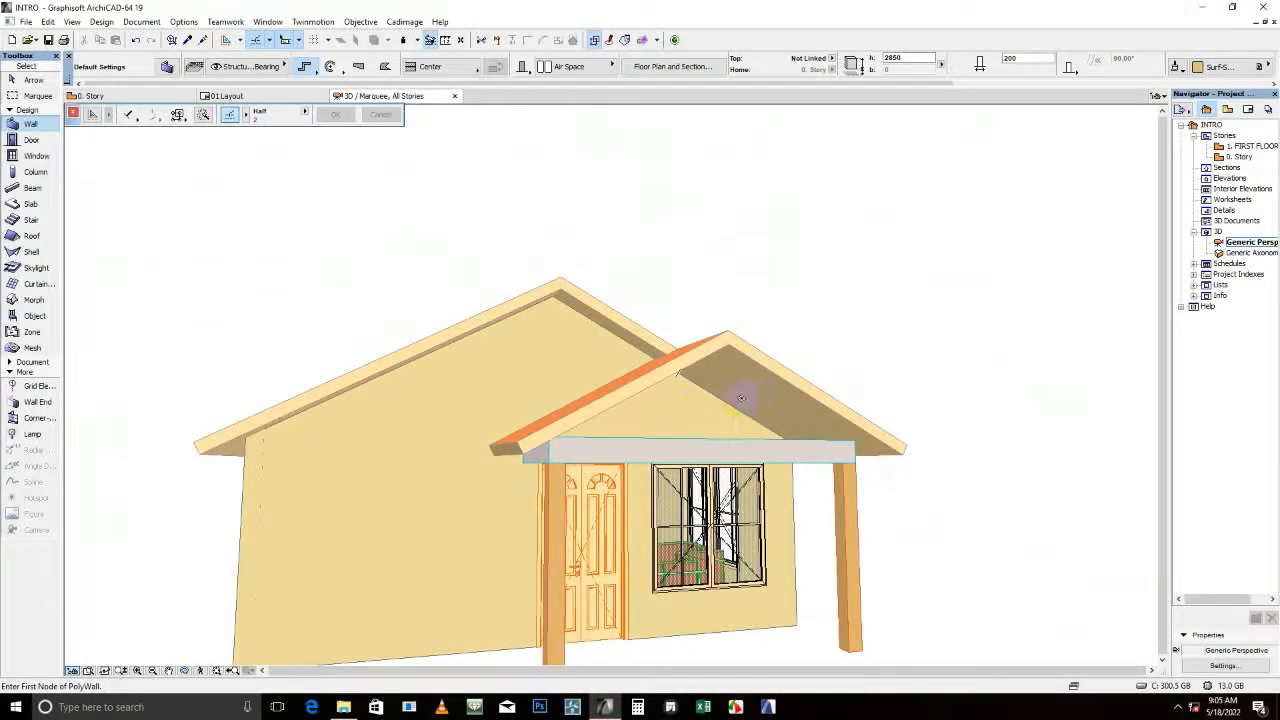
{"action": "scroll", "coordinate": [709, 431], "scroll_direction": "up", "scroll_amount": 1}
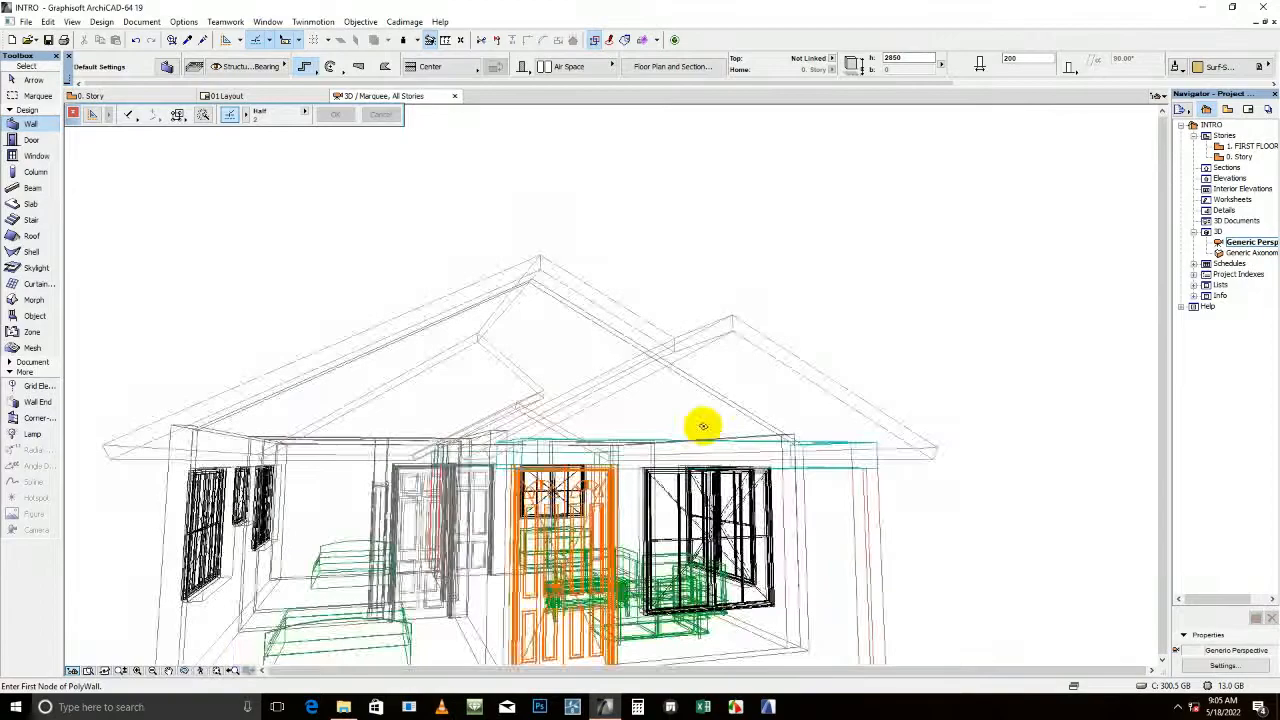
{"action": "mouse_move", "coordinate": [655, 454]}
{"action": "middle_mouse_down", "text": "shift"}
{"action": "mouse_move", "coordinate": [660, 429]}
{"action": "mouse_move", "coordinate": [717, 403]}
{"action": "middle_mouse_up", "text": "shift"}
{"action": "middle_click_drag", "start_coordinate": [677, 491], "coordinate": [623, 423], "text": "shift"}
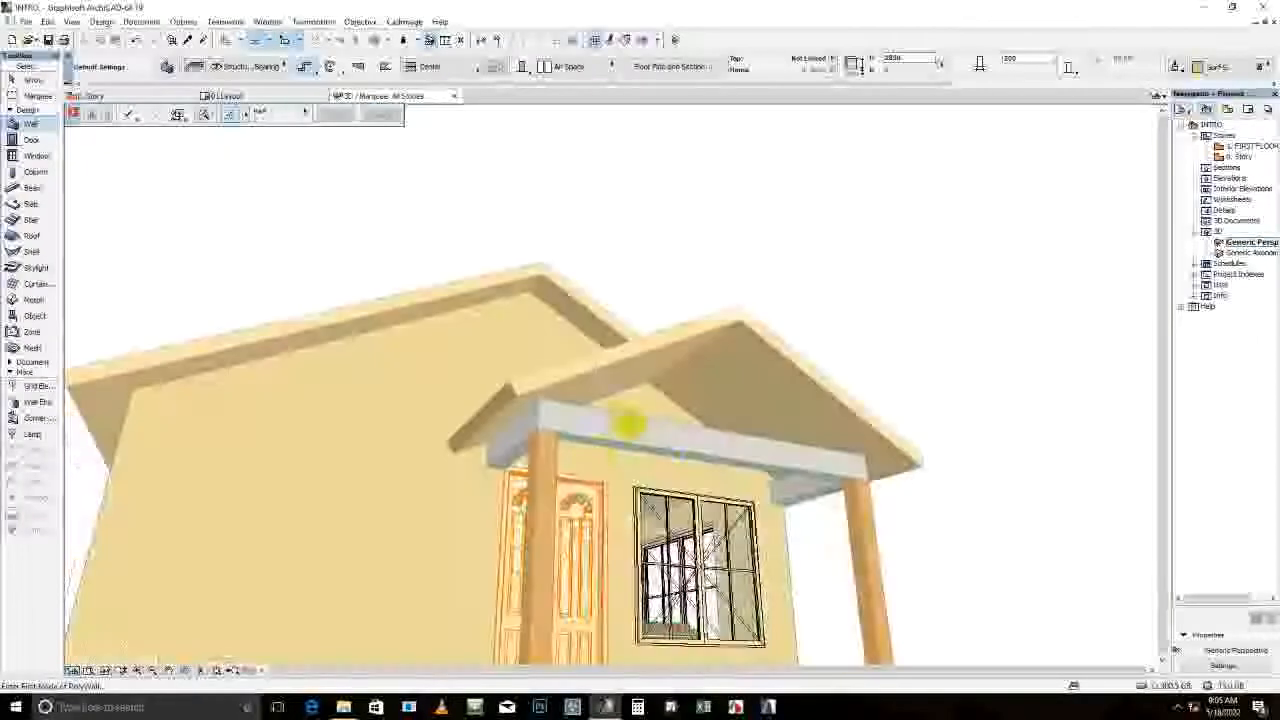
{"action": "double_click", "coordinate": [1240, 157]}
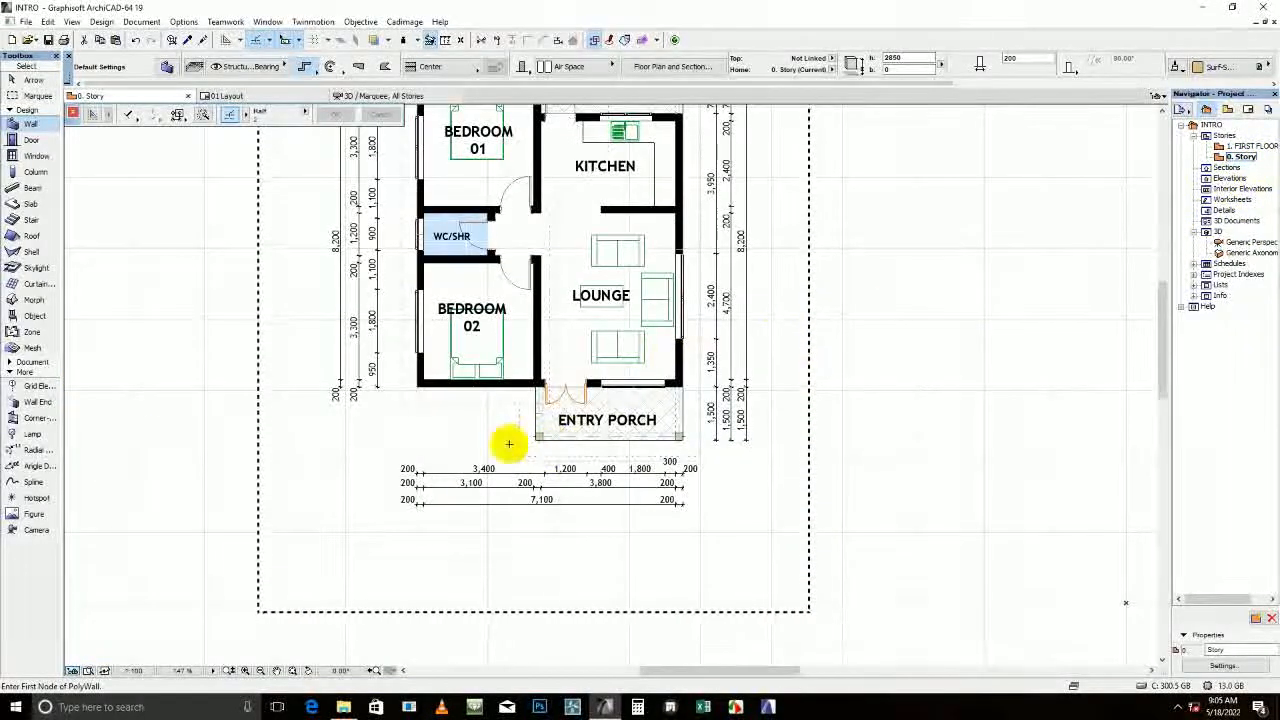
{"action": "scroll", "coordinate": [571, 462], "scroll_direction": "up", "scroll_amount": 2}
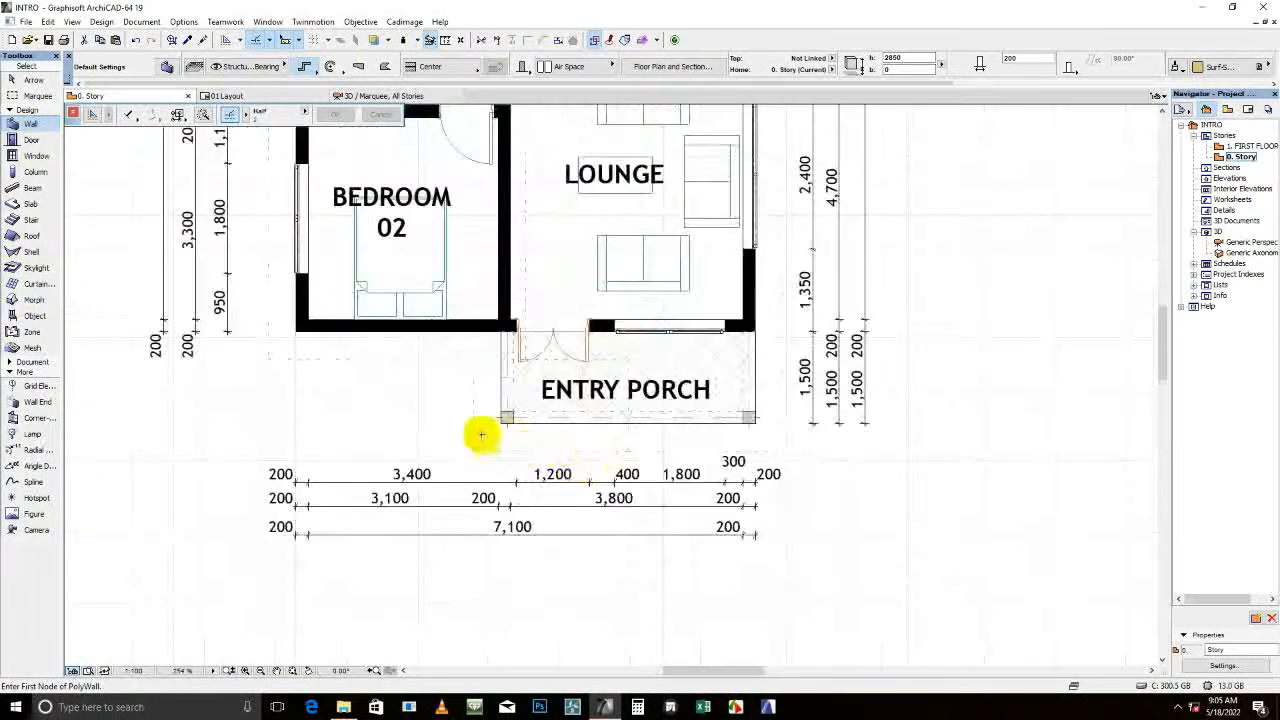
{"action": "left_click", "coordinate": [507, 417]}
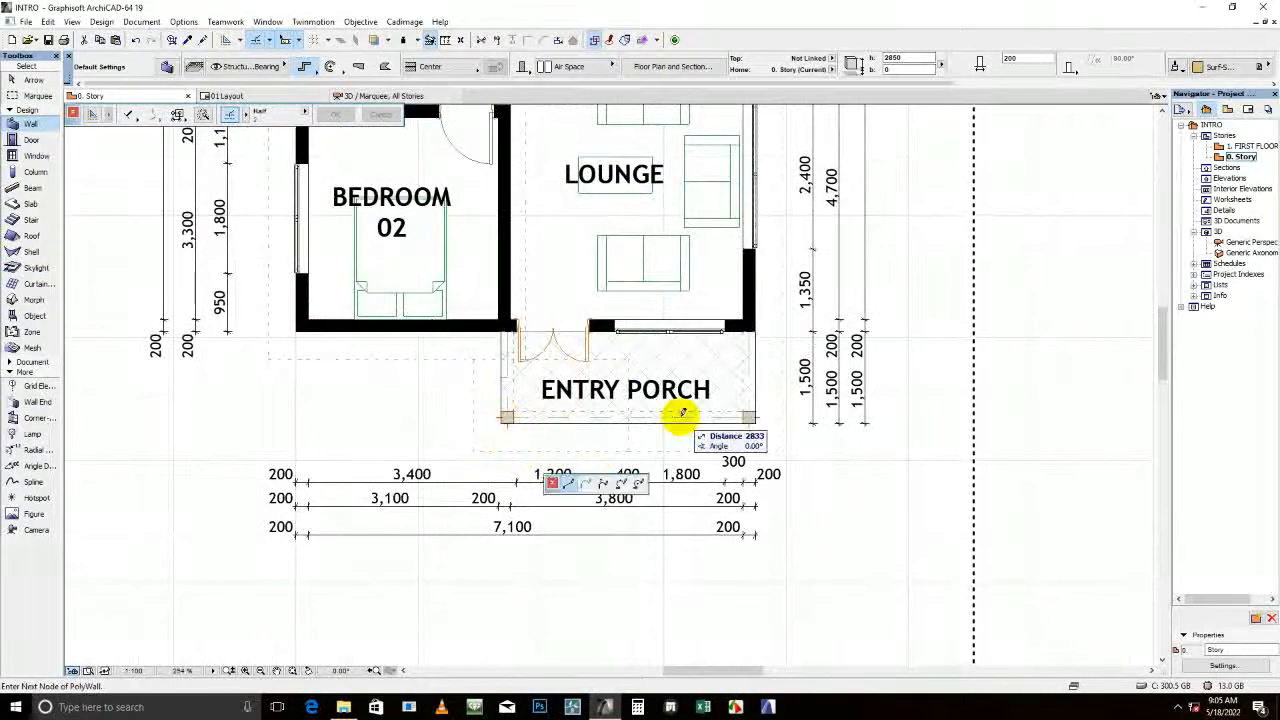
{"action": "double_click", "coordinate": [749, 414]}
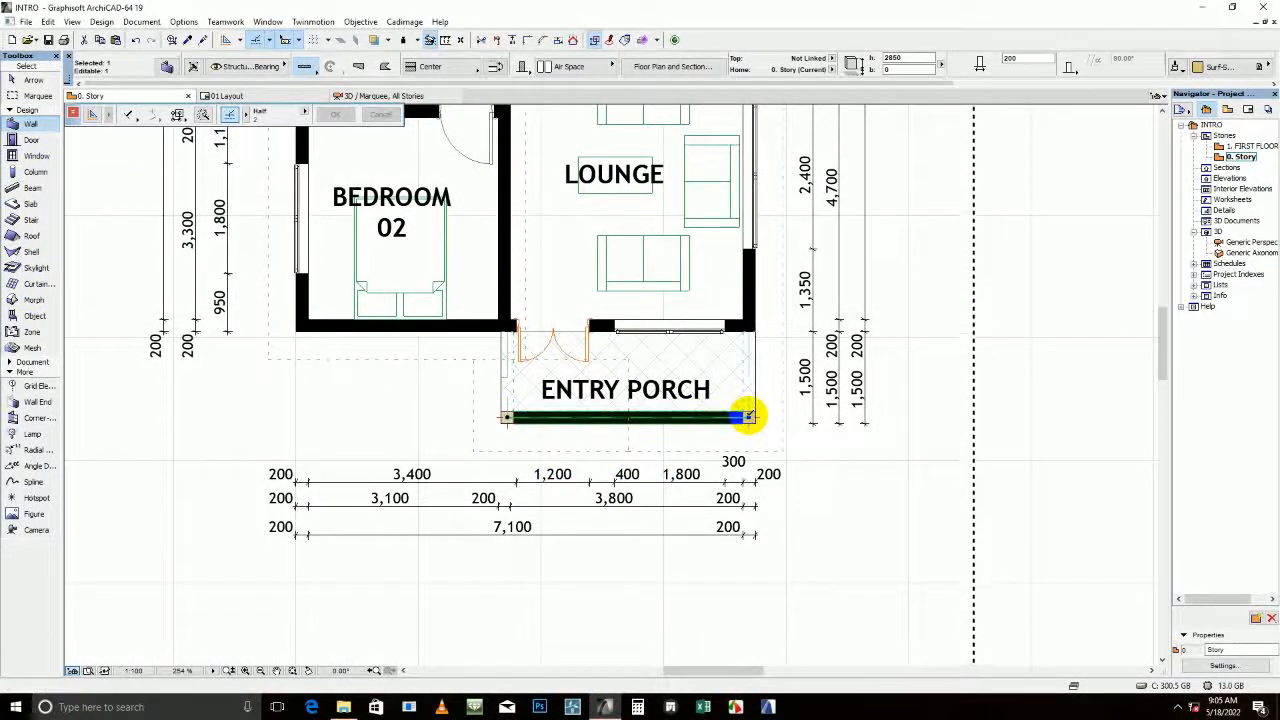
Set the new porch wall's base offset to 2400 mm and show the house in the 3D view
{"action": "double_click", "coordinate": [749, 414]}
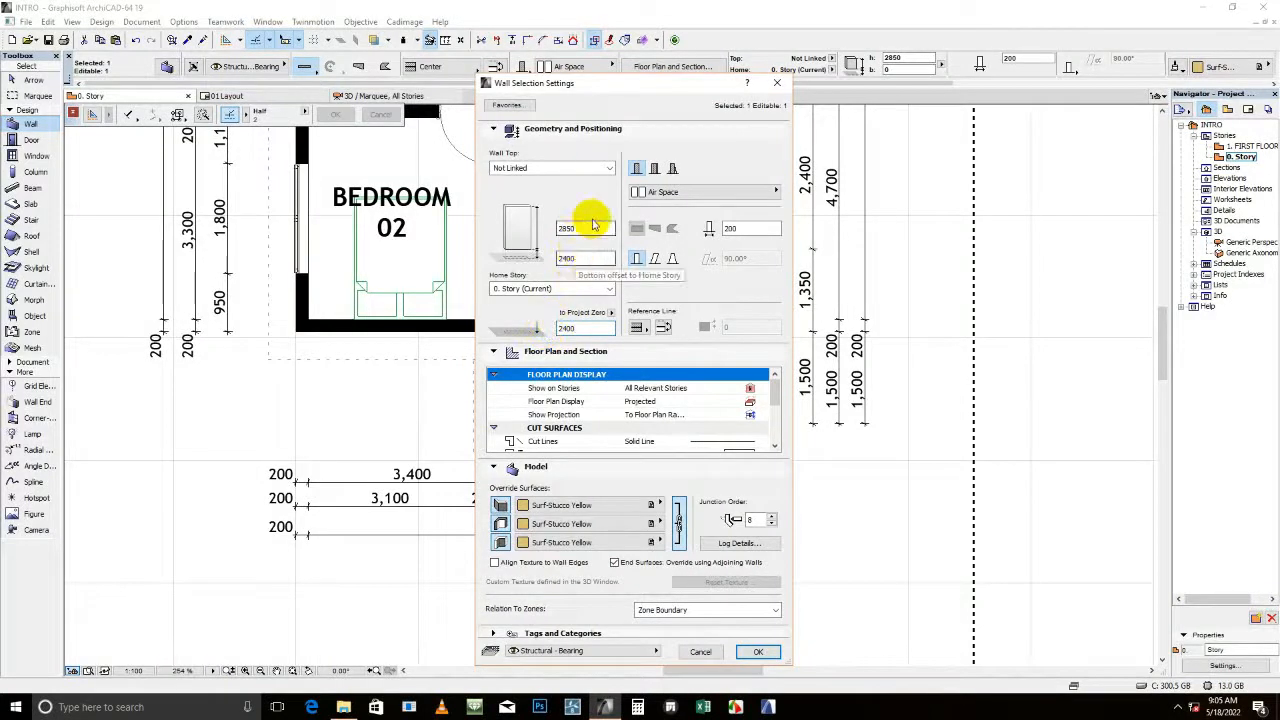
{"action": "left_click", "coordinate": [758, 651]}
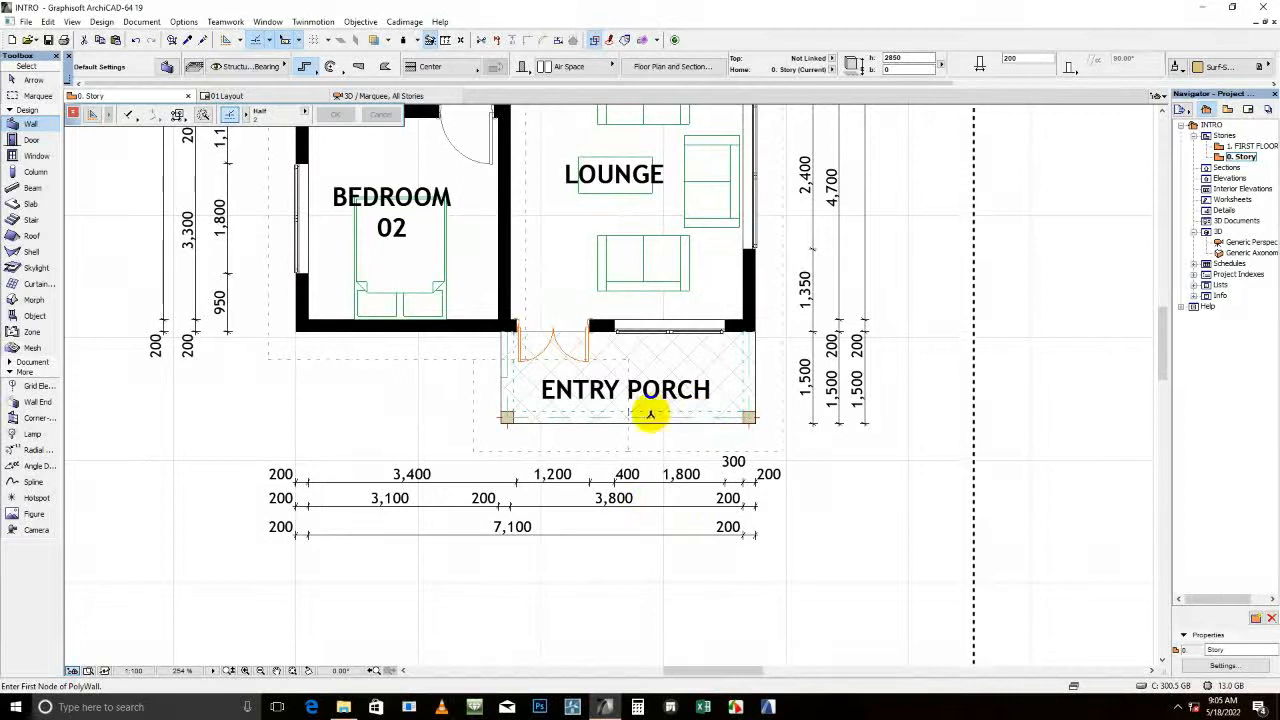
{"action": "right_click", "coordinate": [1007, 288]}
{"action": "left_click", "coordinate": [1065, 501]}
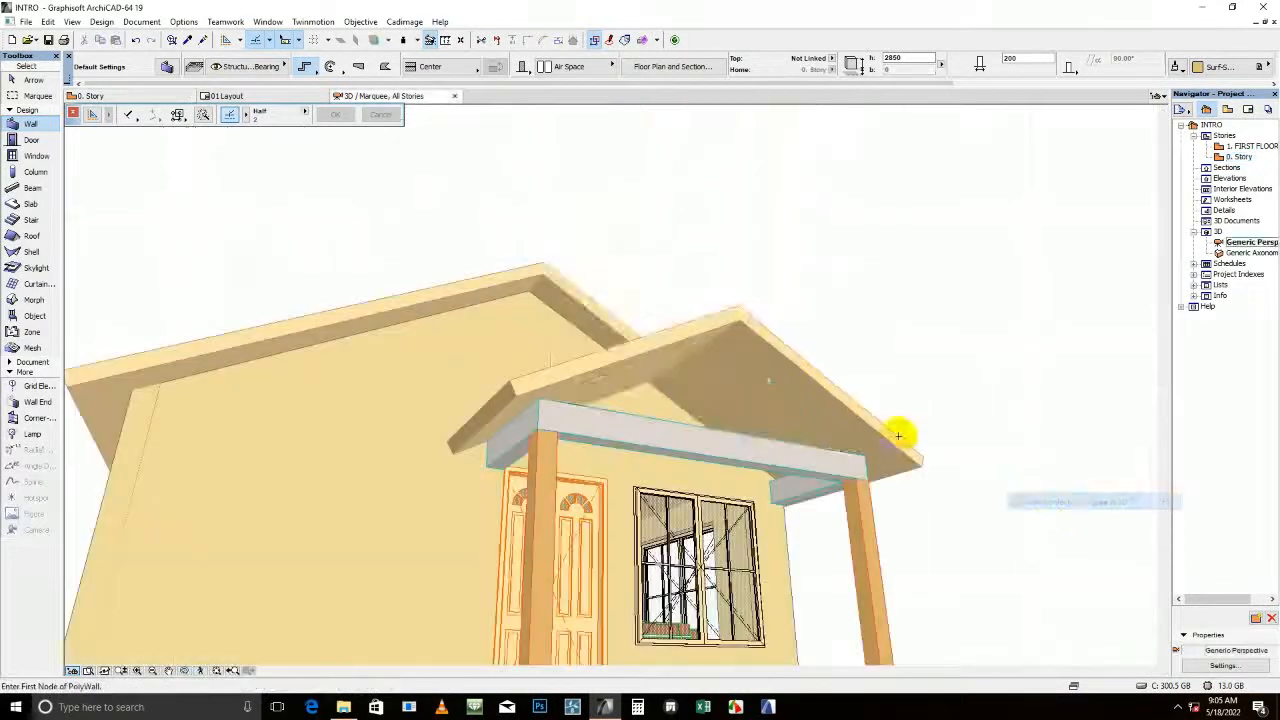
{"action": "scroll", "coordinate": [680, 368], "scroll_direction": "down", "scroll_amount": 4}
{"action": "middle_click_drag", "start_coordinate": [677, 371], "coordinate": [571, 426]}
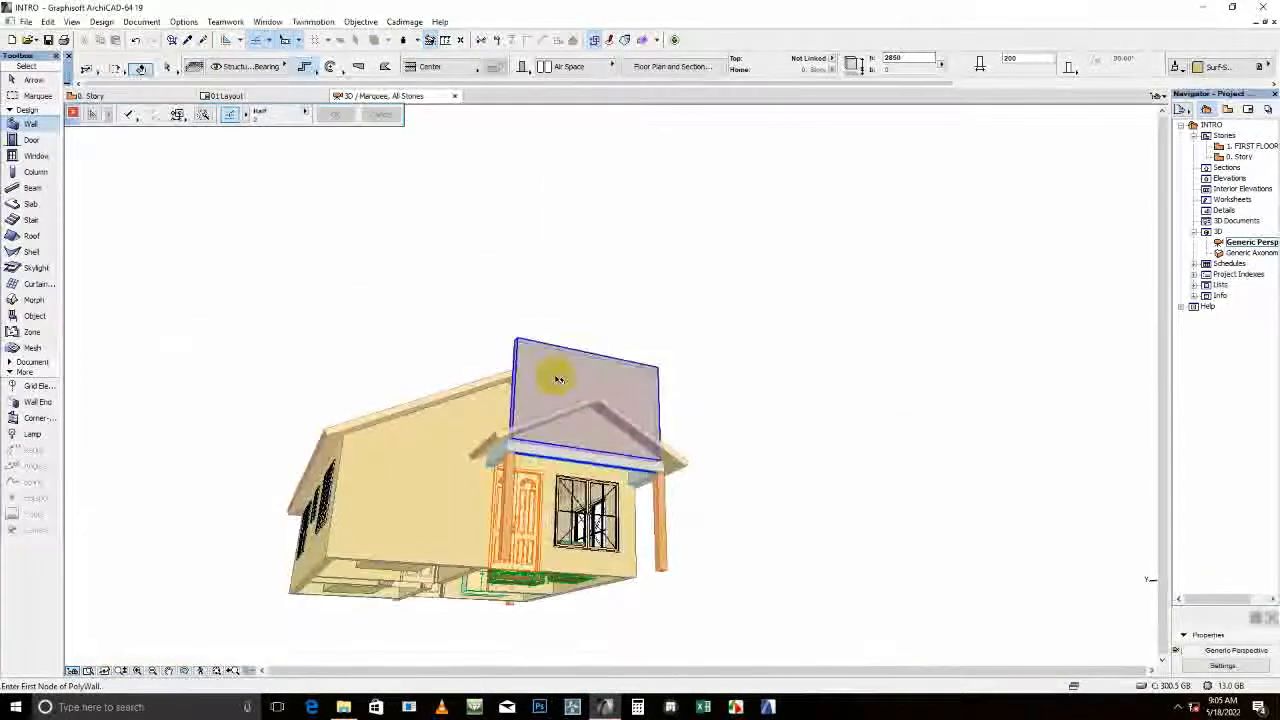
{"action": "middle_click_drag", "start_coordinate": [686, 393], "coordinate": [579, 470]}
{"action": "scroll", "coordinate": [409, 520], "scroll_direction": "up", "scroll_amount": 2}
{"action": "middle_click_drag", "start_coordinate": [409, 520], "coordinate": [594, 458]}
{"action": "scroll", "coordinate": [603, 449], "scroll_direction": "up", "scroll_amount": 1}
{"action": "left_click", "coordinate": [586, 348]}
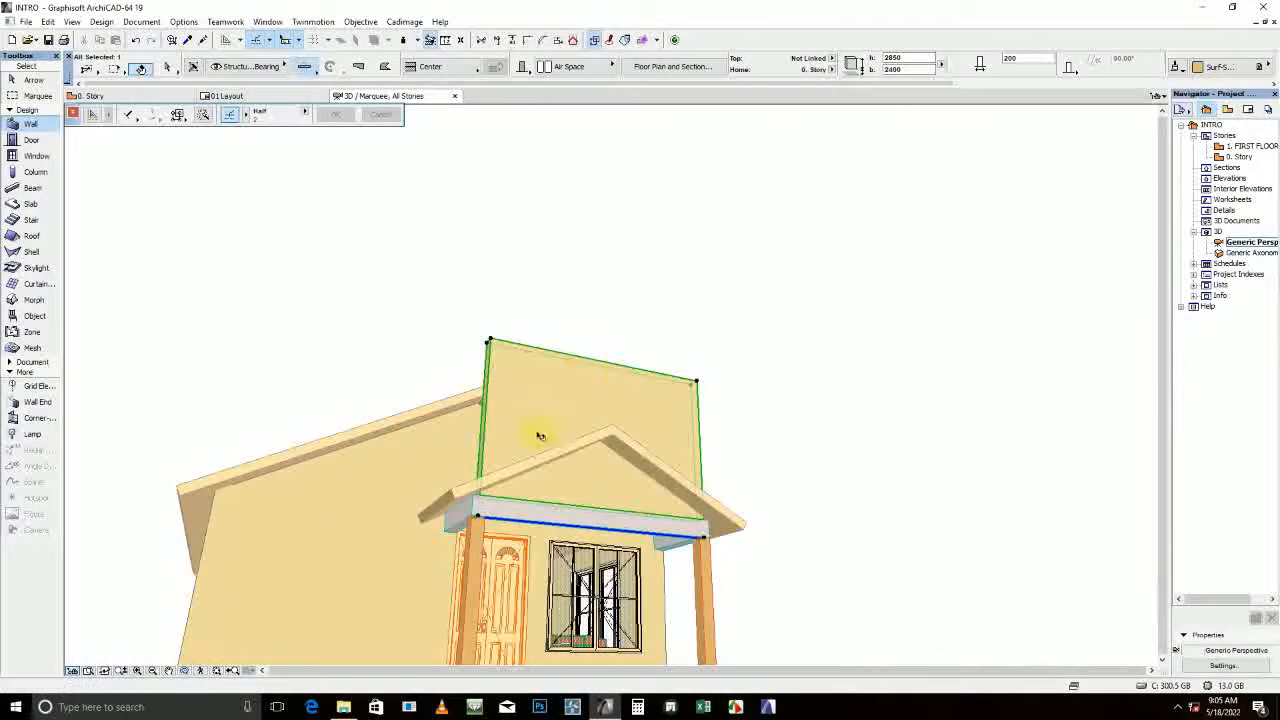
{"action": "left_click", "coordinate": [540, 465], "text": "shift"}
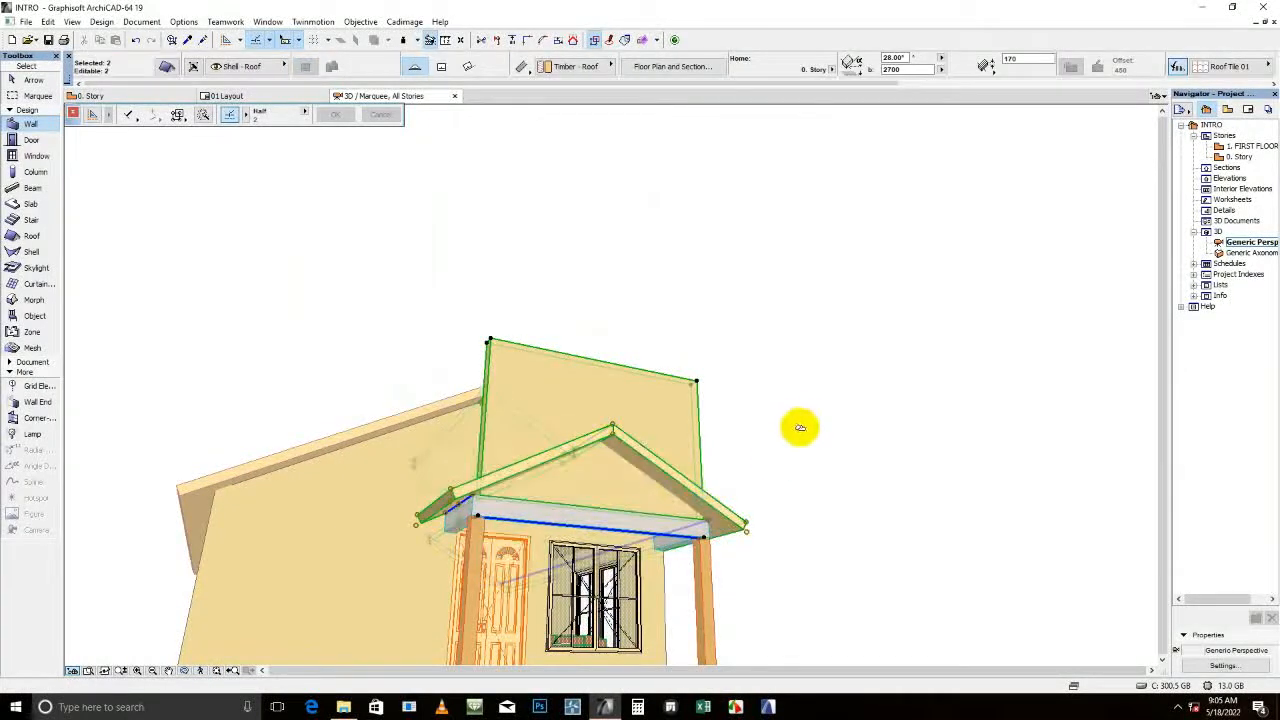
{"action": "left_click", "coordinate": [655, 455]}
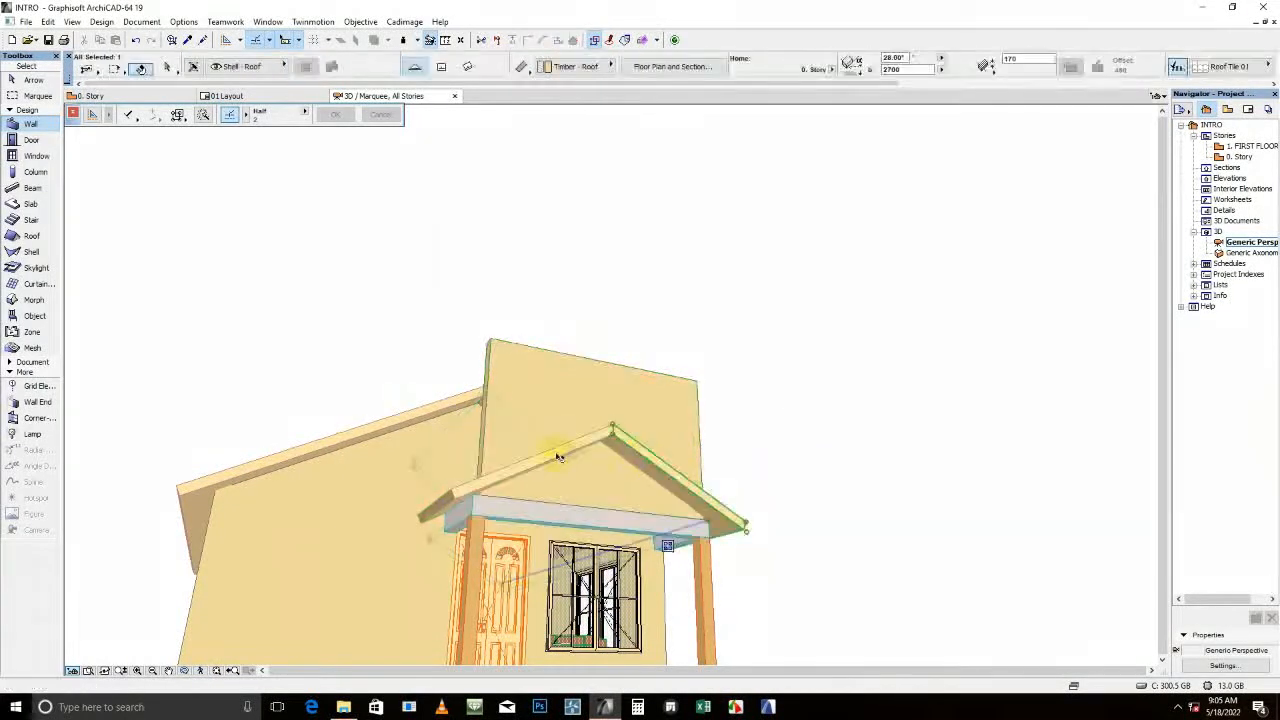
{"action": "left_click", "coordinate": [578, 406]}
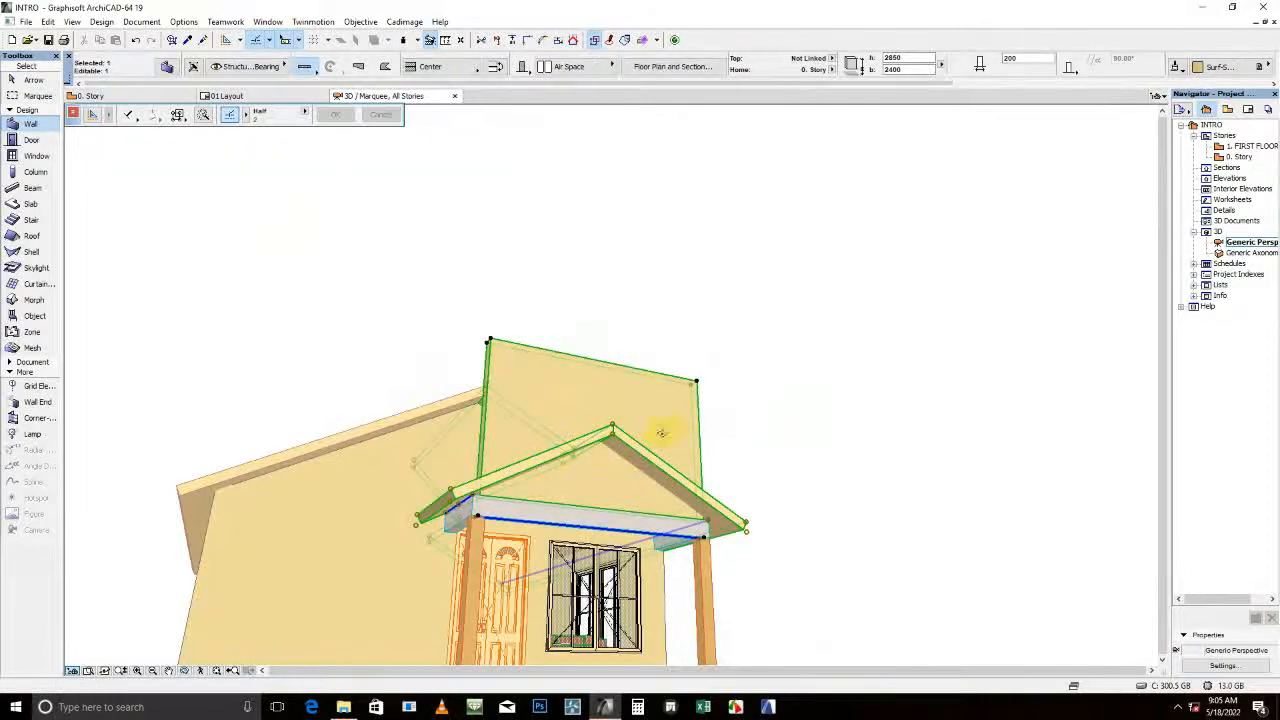
{"action": "left_click", "coordinate": [545, 430], "text": "shift"}
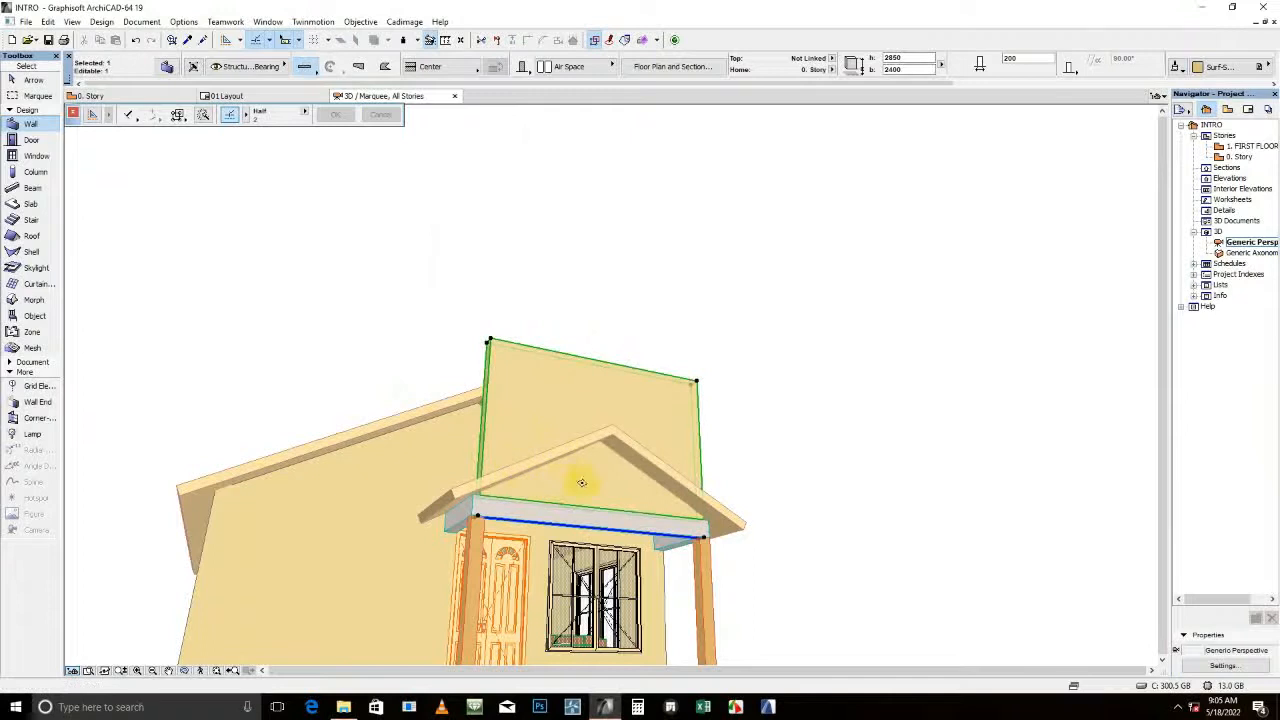
{"action": "key", "text": "Escape"}
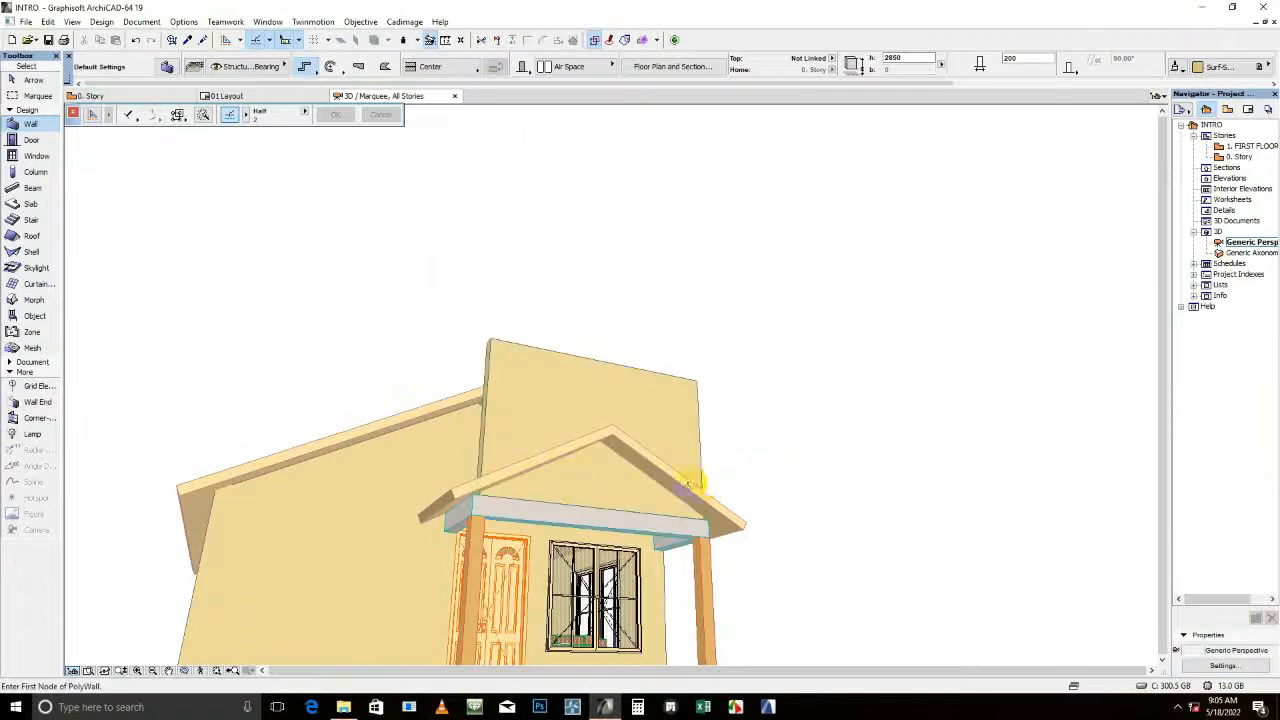
{"action": "left_click", "coordinate": [688, 482], "text": "shift"}
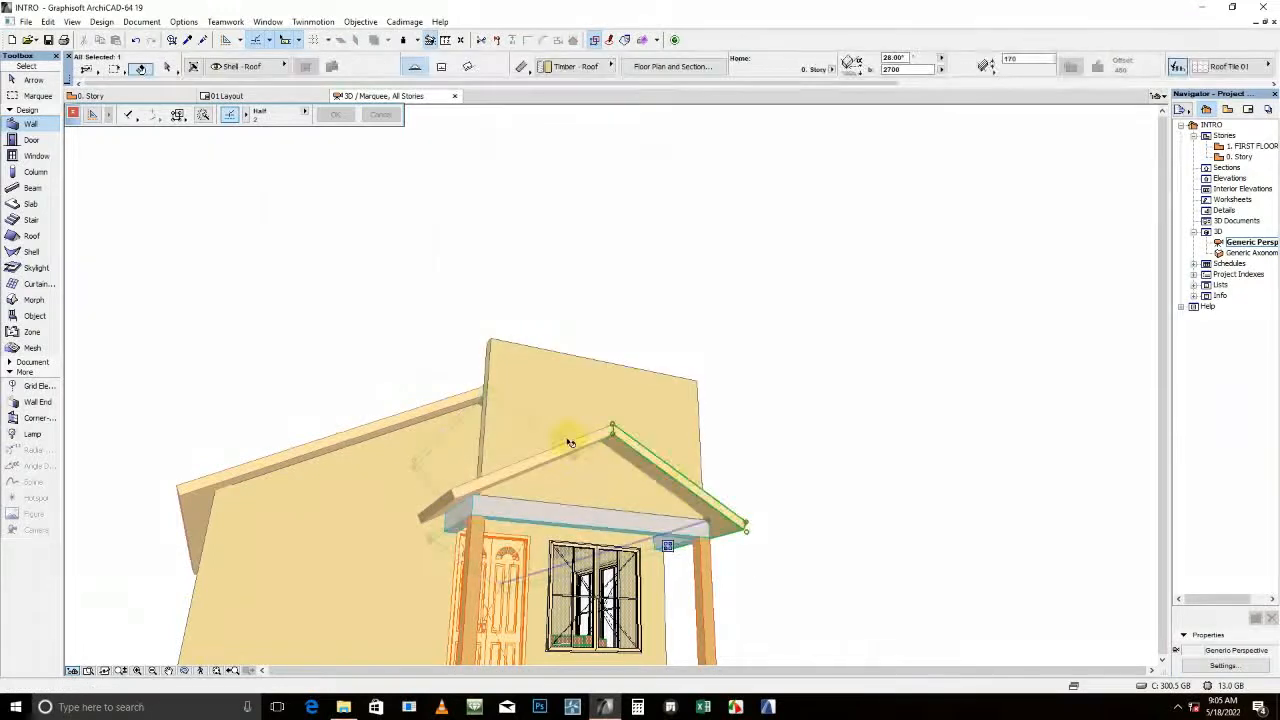
{"action": "left_click", "coordinate": [528, 468], "text": "shift"}
{"action": "scroll", "coordinate": [526, 497], "scroll_direction": "up", "scroll_amount": 2}
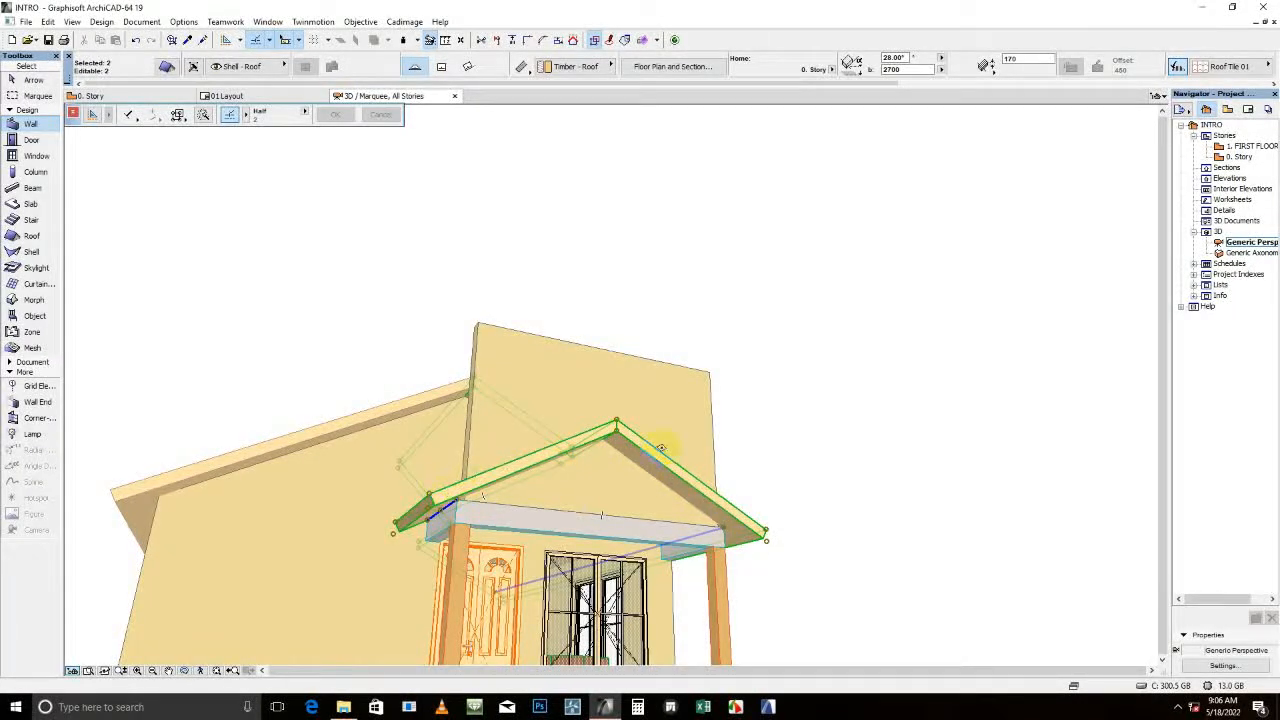
{"action": "key", "text": "Escape"}
Try cropping the top of the porch wall to the two porch roof planes with Crop to Single-plane Roof, and undo the crop
{"action": "left_click", "coordinate": [566, 366], "text": "shift"}
{"action": "left_click", "coordinate": [554, 452], "text": "shift"}
{"action": "left_click", "coordinate": [655, 447], "text": "shift"}
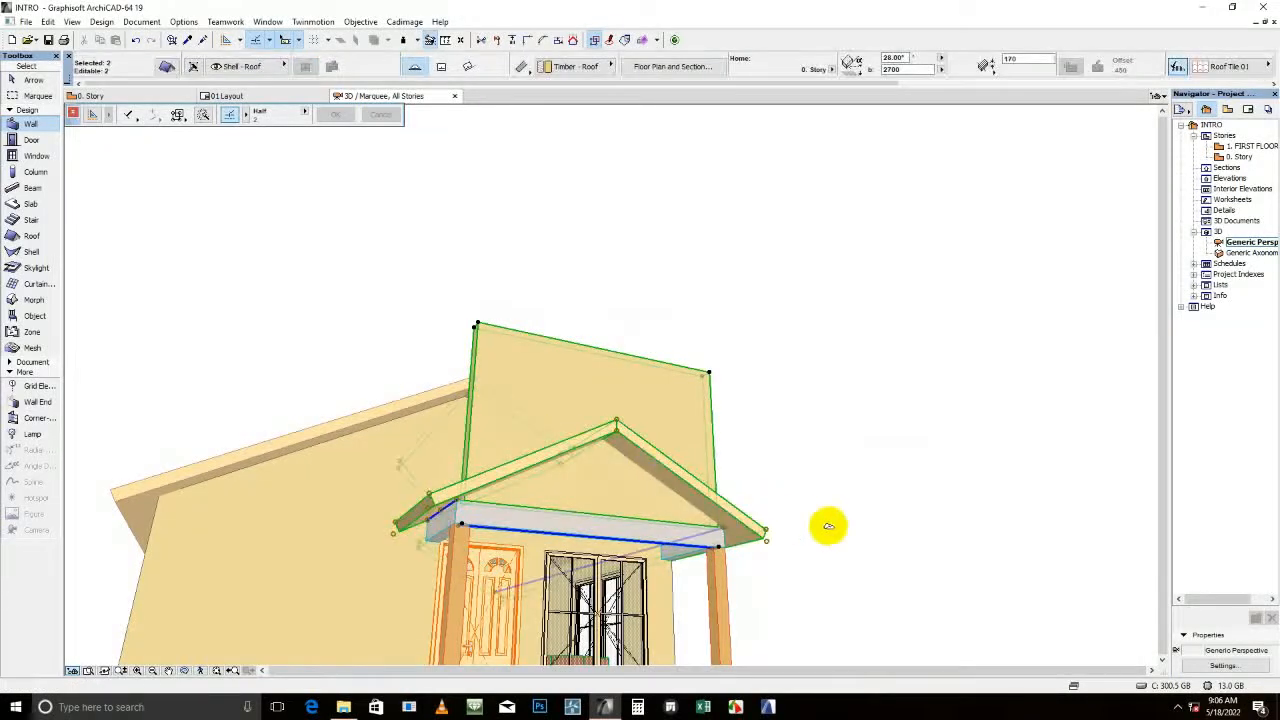
{"action": "right_click", "coordinate": [854, 313]}
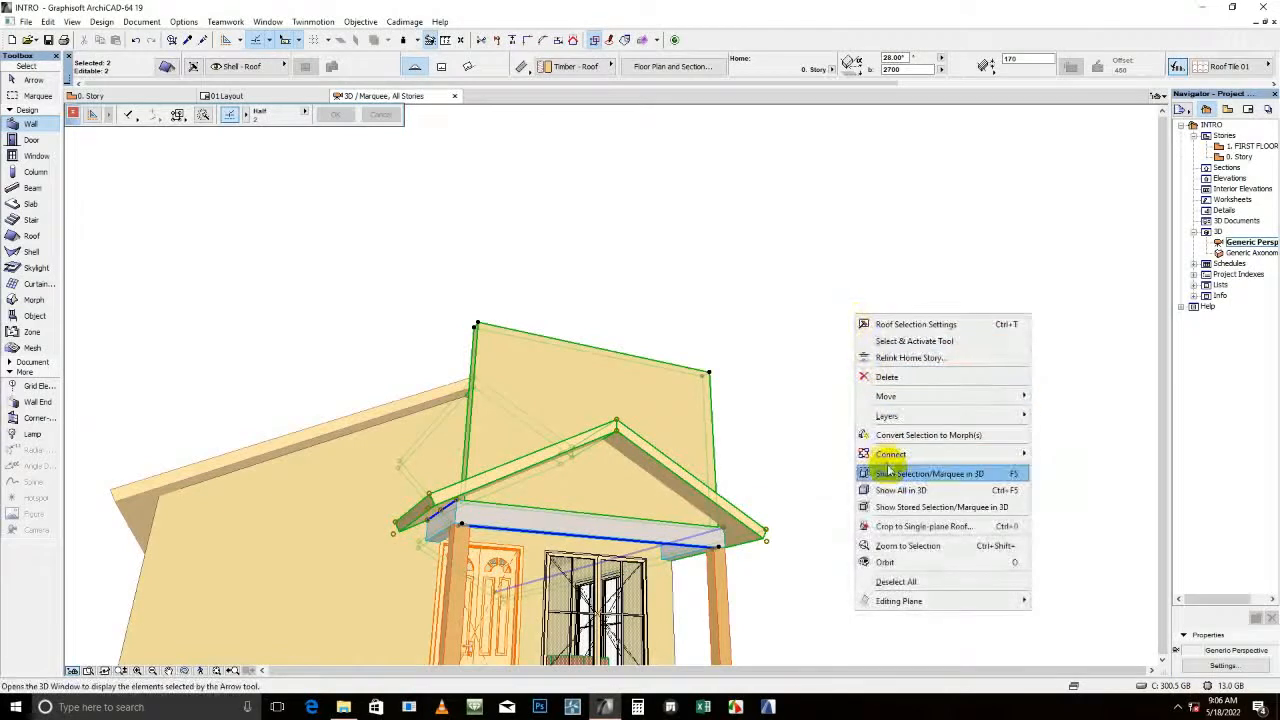
{"action": "left_click", "coordinate": [897, 525]}
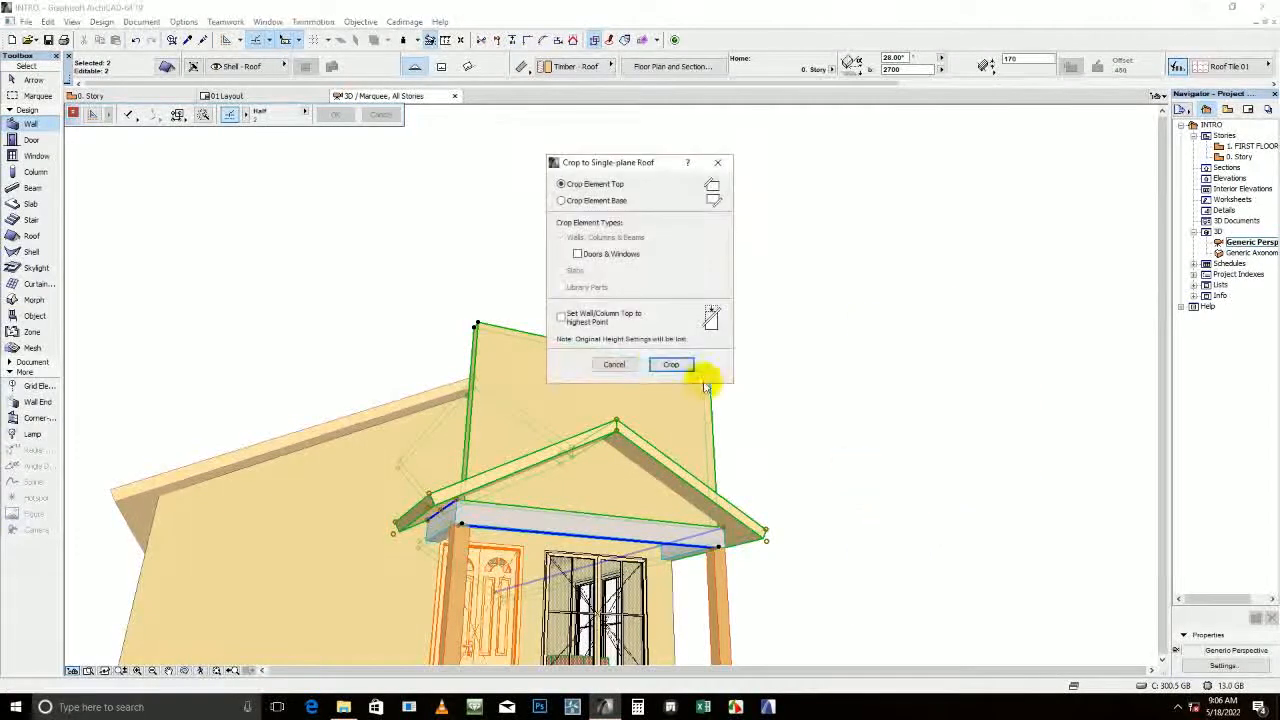
{"action": "left_click", "coordinate": [664, 362]}
{"action": "key", "text": "Escape"}
{"action": "scroll", "coordinate": [653, 442], "scroll_direction": "up", "scroll_amount": 2}
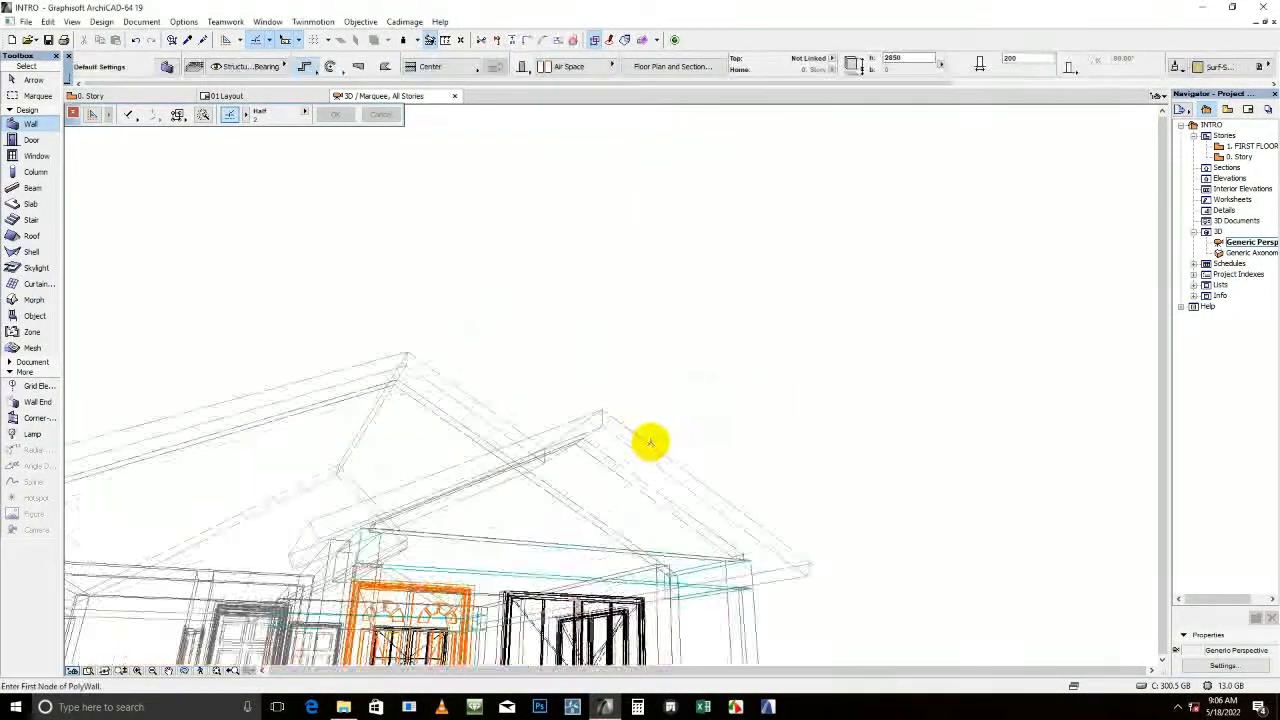
{"action": "scroll", "coordinate": [604, 446], "scroll_direction": "down", "scroll_amount": 1}
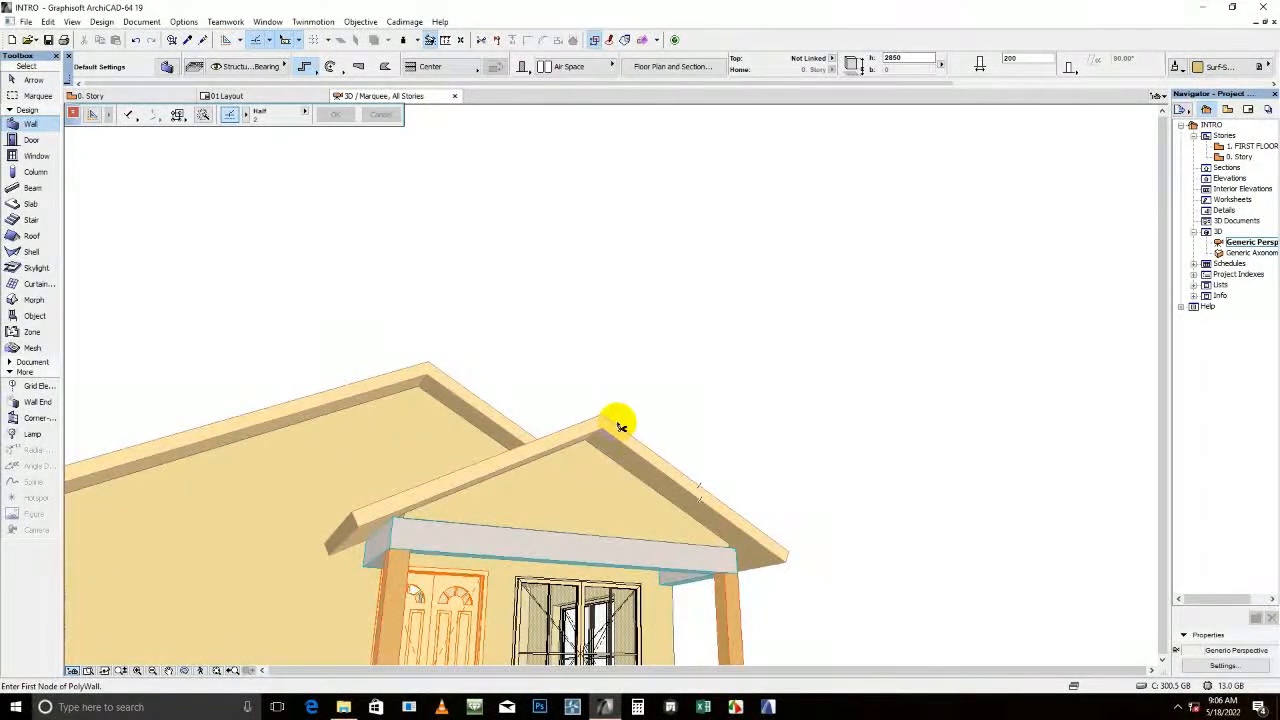
{"action": "left_click", "coordinate": [620, 427]}
{"action": "key", "text": "Escape"}
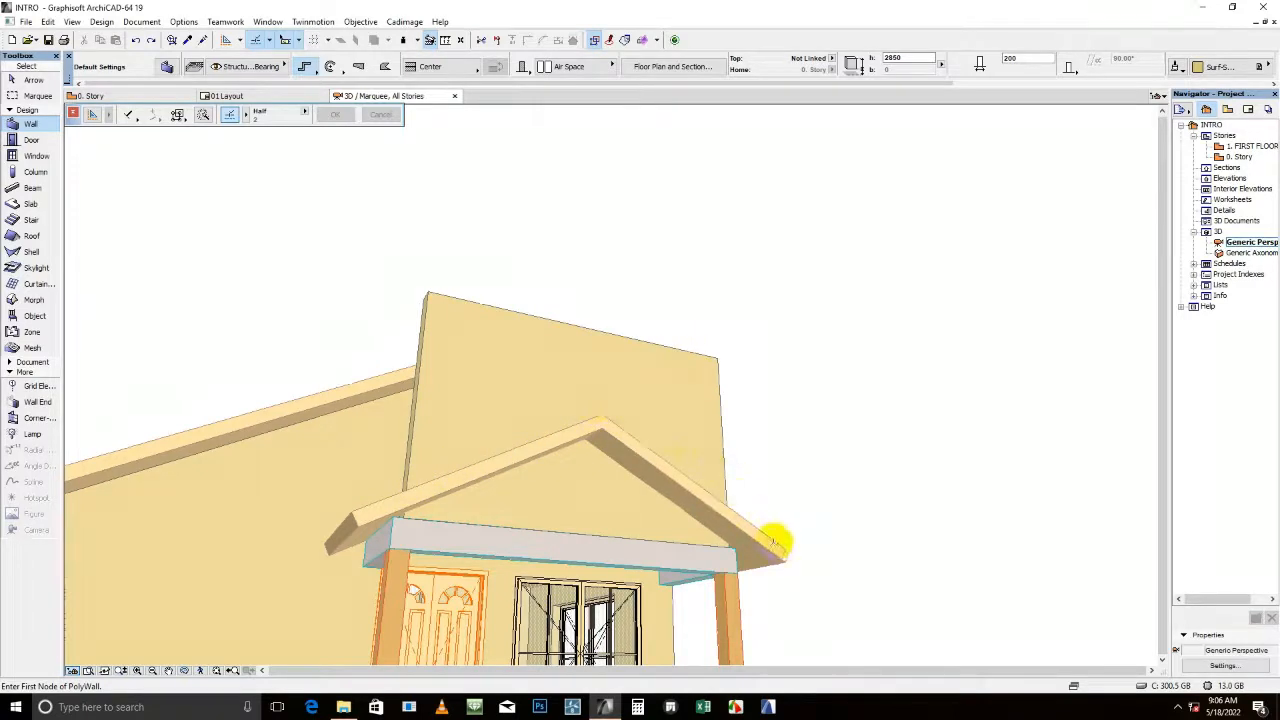
Set the height of both porch roof planes to 3100 mm above Project Zero
{"action": "left_click", "coordinate": [579, 439], "text": "shift"}
{"action": "left_click", "coordinate": [656, 451], "text": "shift"}
{"action": "left_click", "coordinate": [656, 450]}
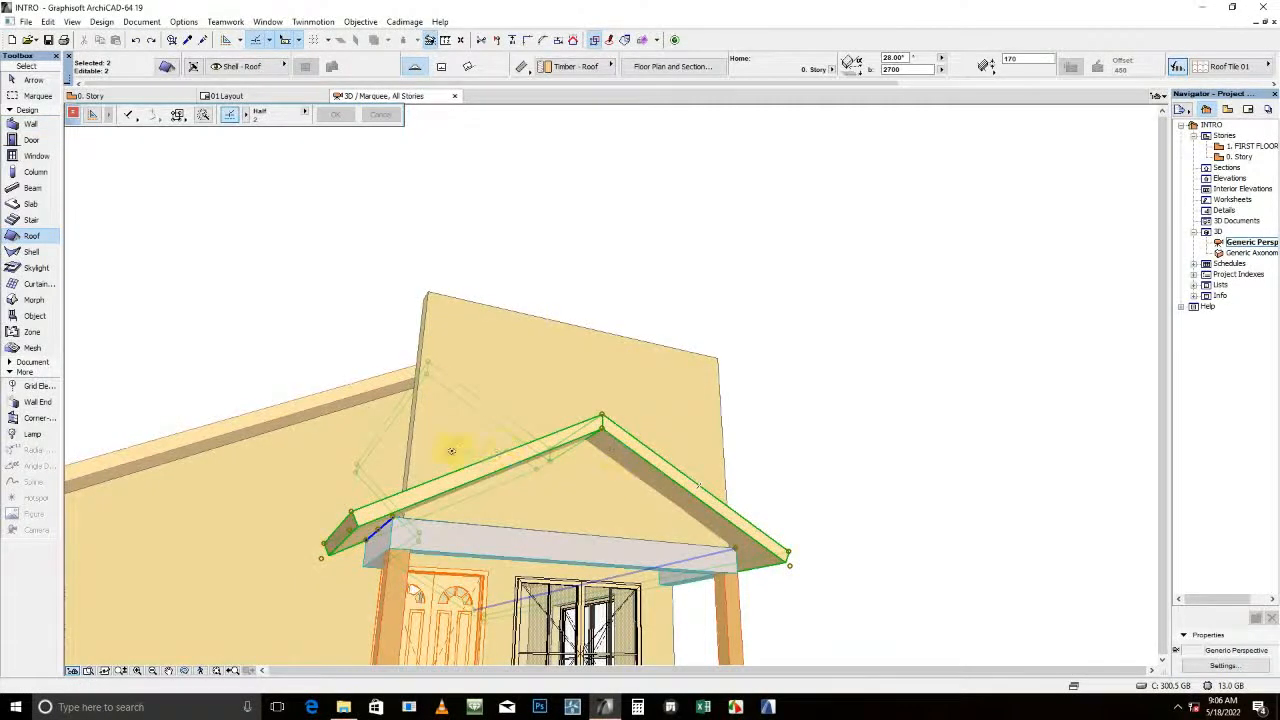
{"action": "key", "text": "Escape"}
{"action": "left_click", "coordinate": [575, 437], "text": "shift"}
{"action": "left_click", "coordinate": [624, 437], "text": "shift"}
{"action": "key", "text": "Escape"}
{"action": "left_click", "coordinate": [621, 438], "text": "shift"}
{"action": "left_click", "coordinate": [550, 444], "text": "shift"}
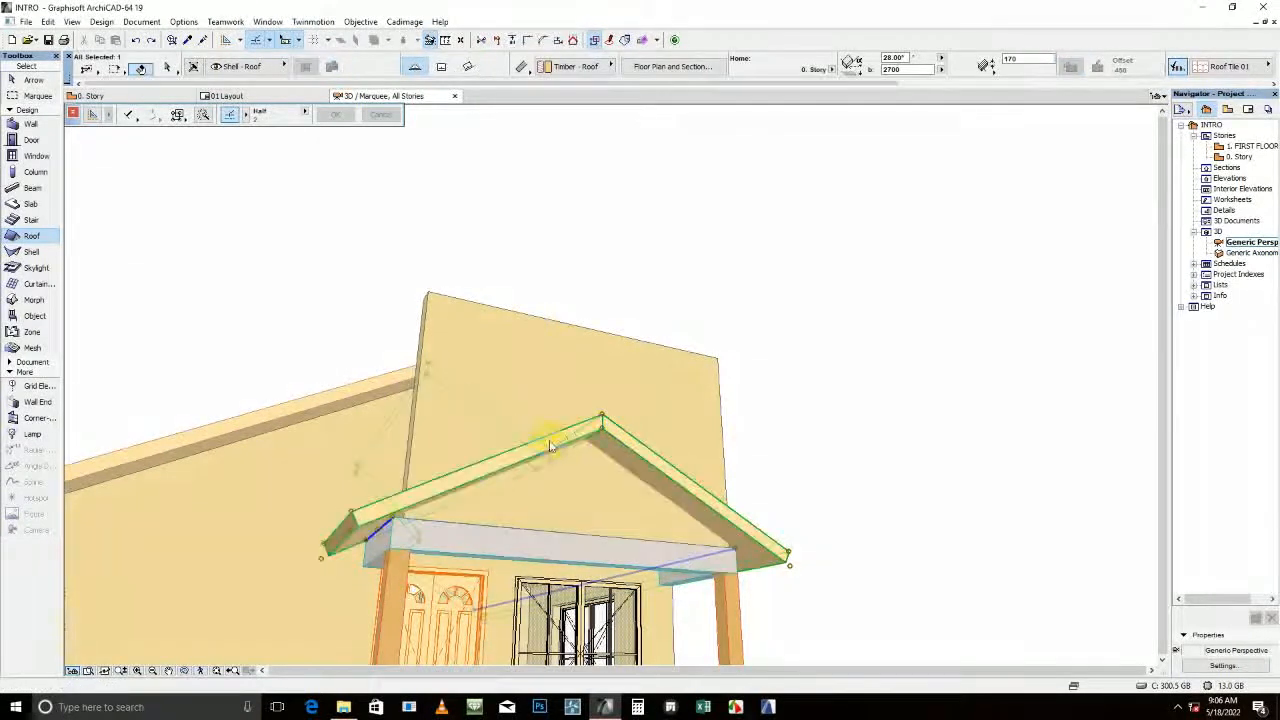
{"action": "double_click", "coordinate": [632, 432]}
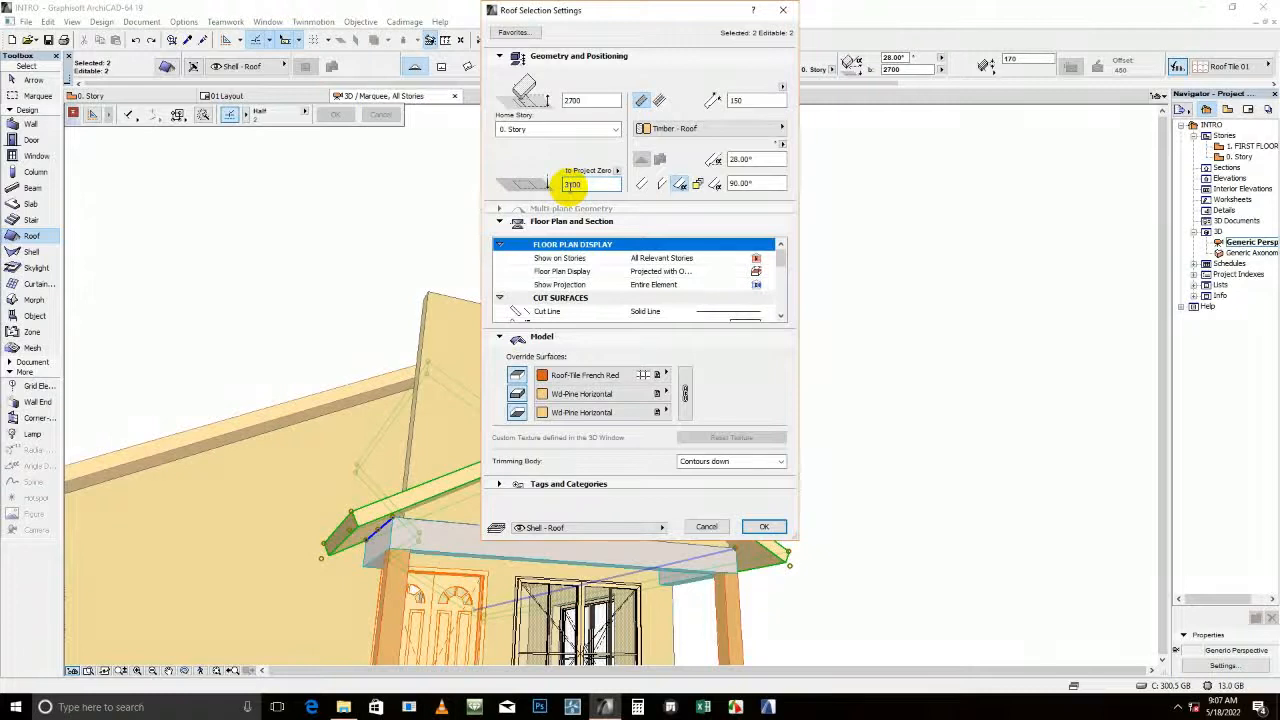
{"action": "left_click", "coordinate": [757, 526]}
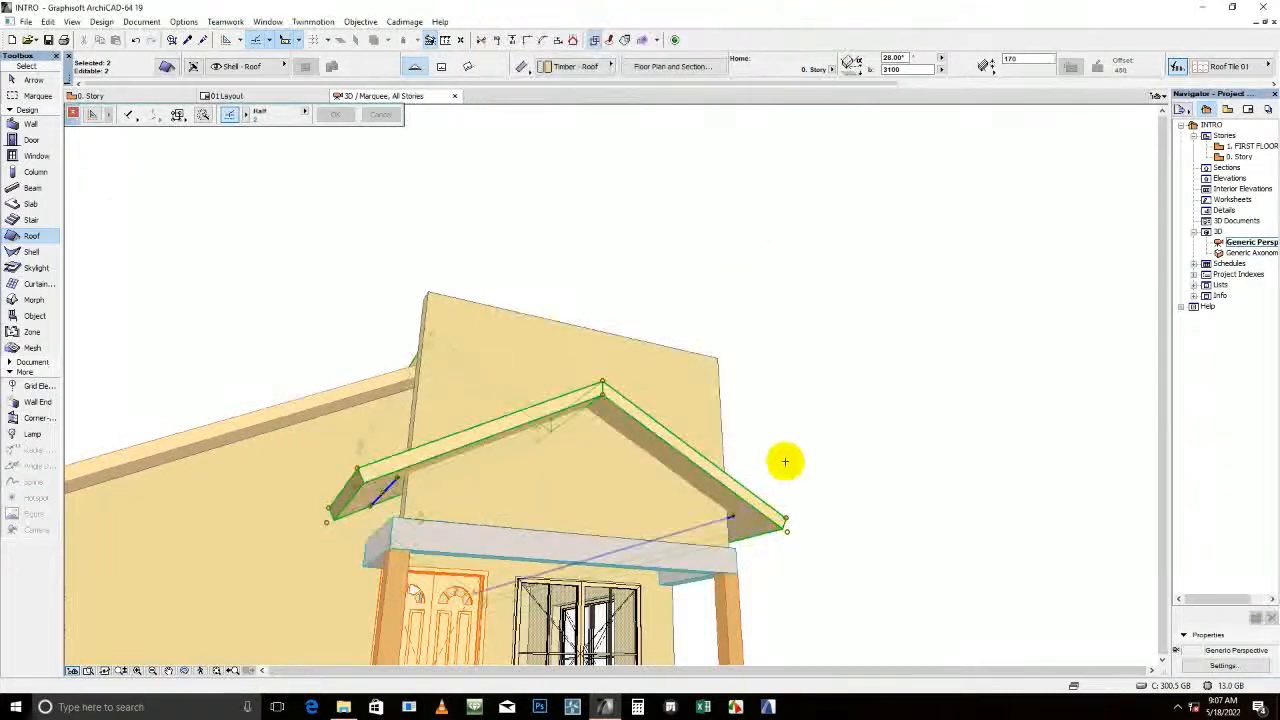
Crop the top of the porch wall to the two raised porch roof planes with Crop to Single-plane Roof
{"action": "left_click", "coordinate": [834, 429]}
{"action": "left_click", "coordinate": [545, 428]}
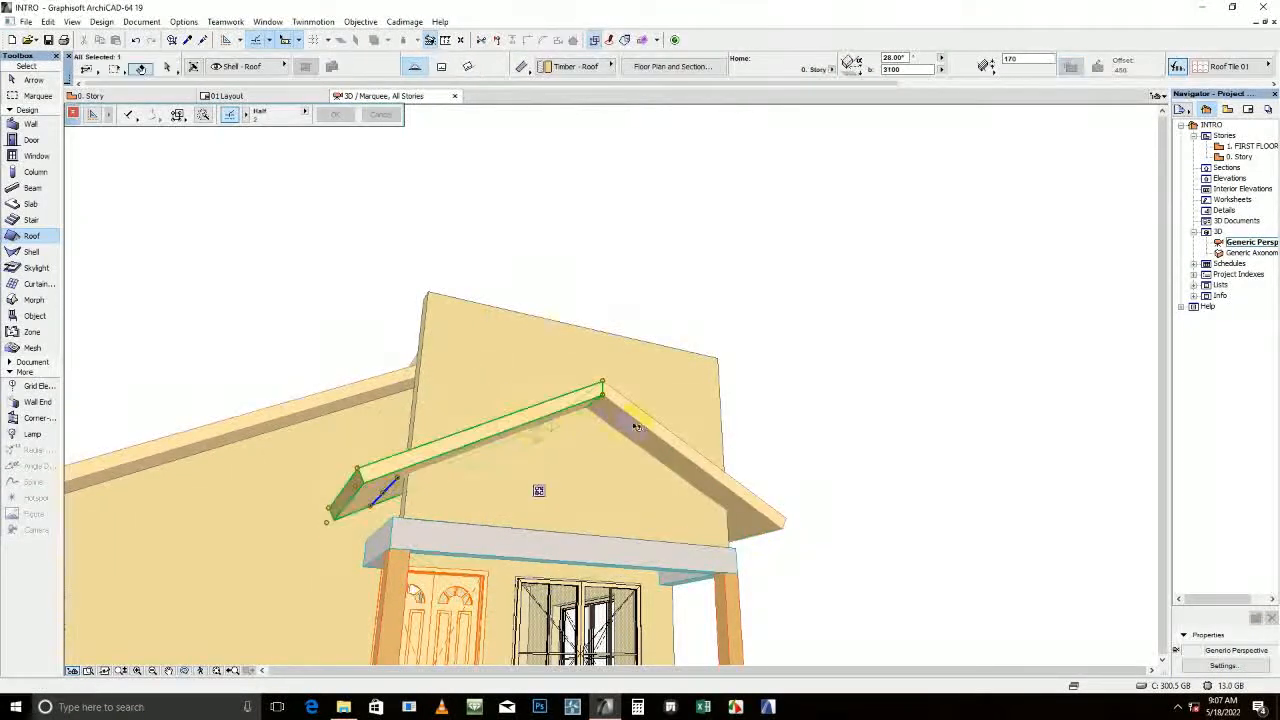
{"action": "left_click", "coordinate": [654, 380]}
{"action": "right_click", "coordinate": [772, 318]}
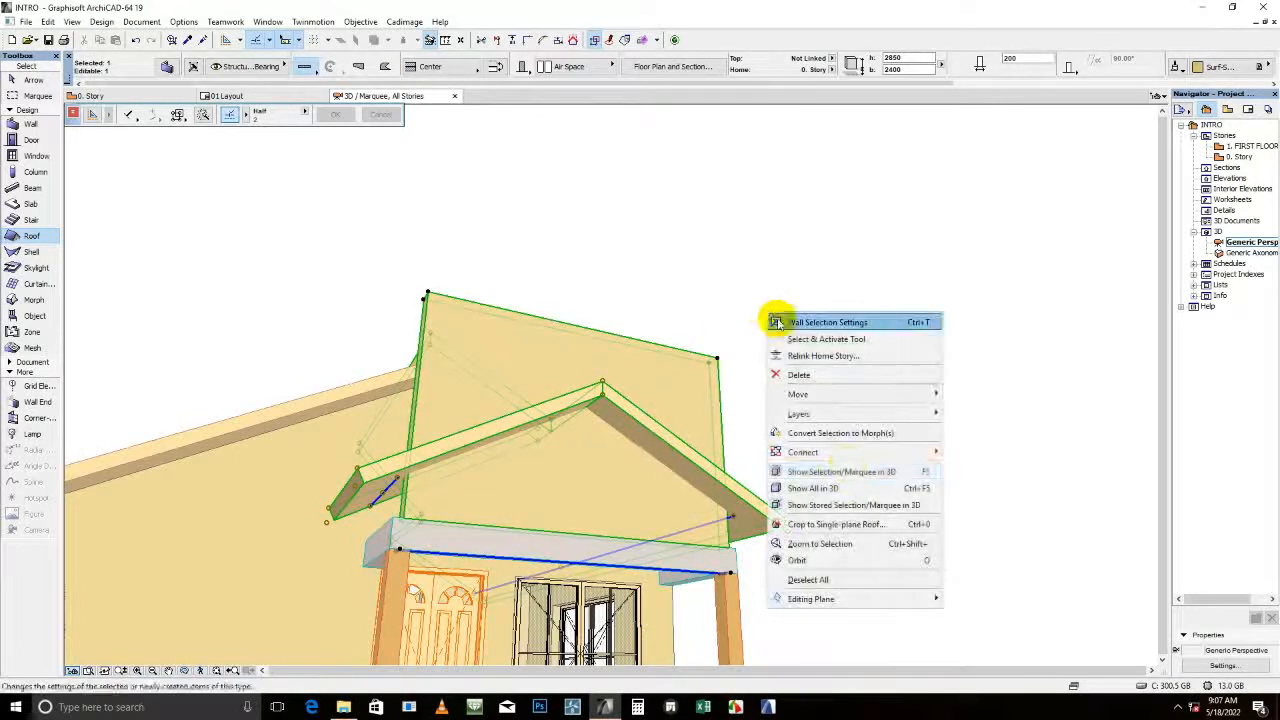
{"action": "left_click", "coordinate": [838, 524]}
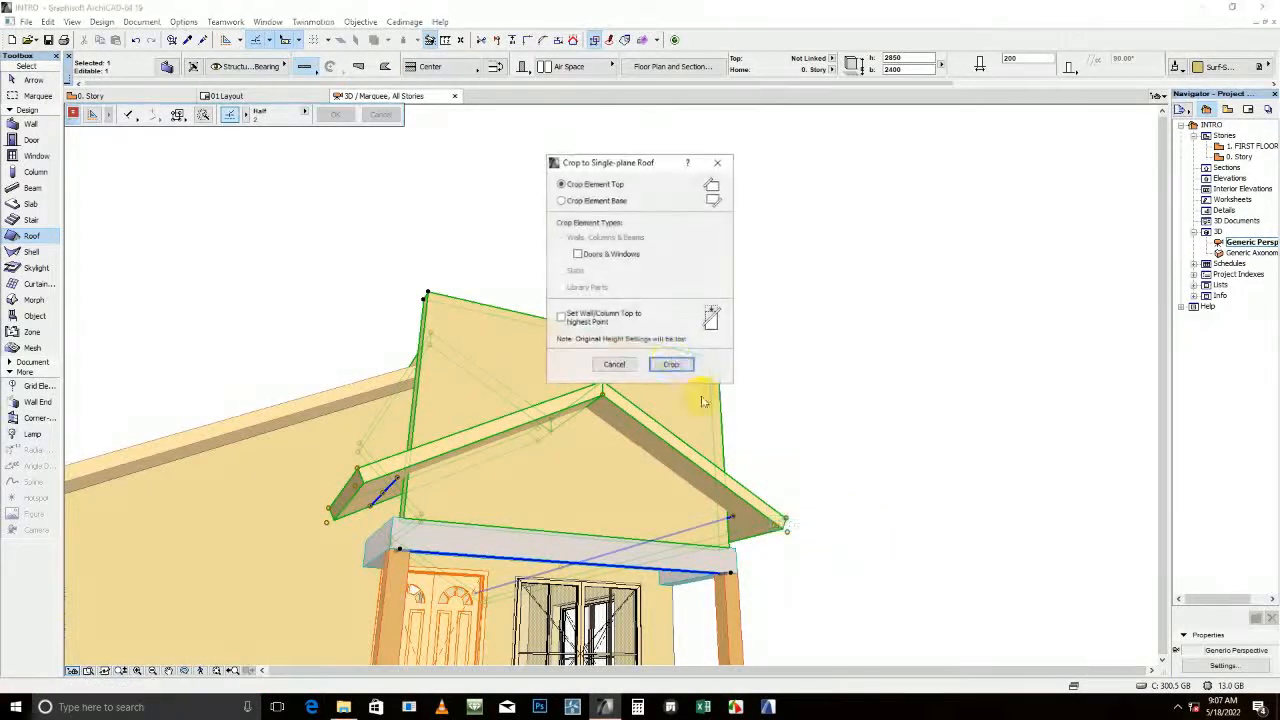
{"action": "left_click", "coordinate": [668, 363]}
{"action": "key", "text": "Escape"}
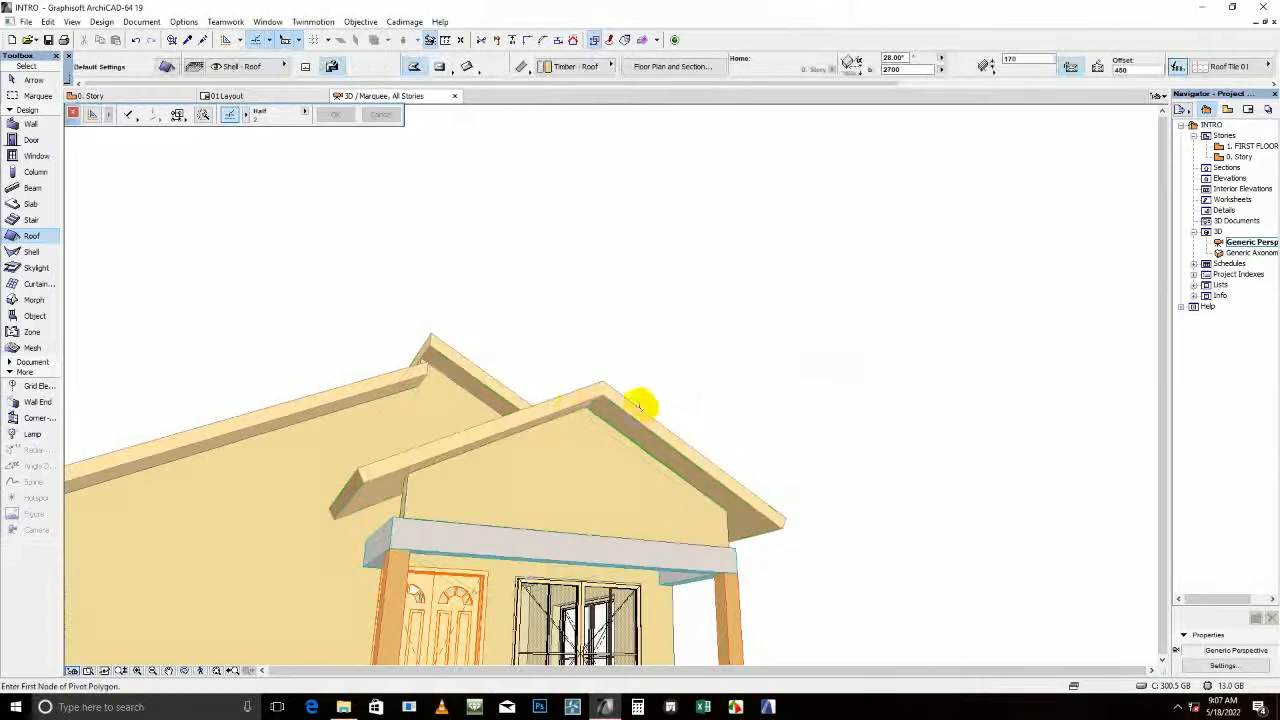
Set the height of both porch roof planes to 2700 mm above Project Zero
{"action": "left_click", "coordinate": [648, 407]}
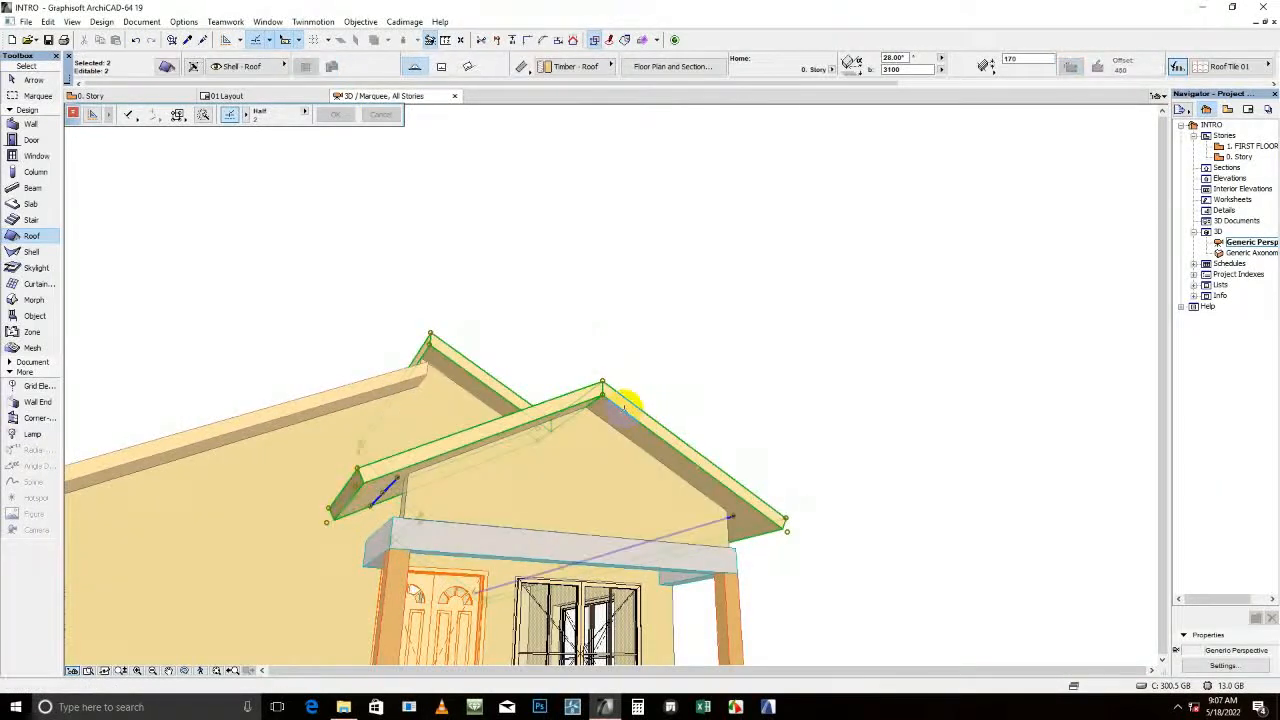
{"action": "double_click", "coordinate": [625, 400]}
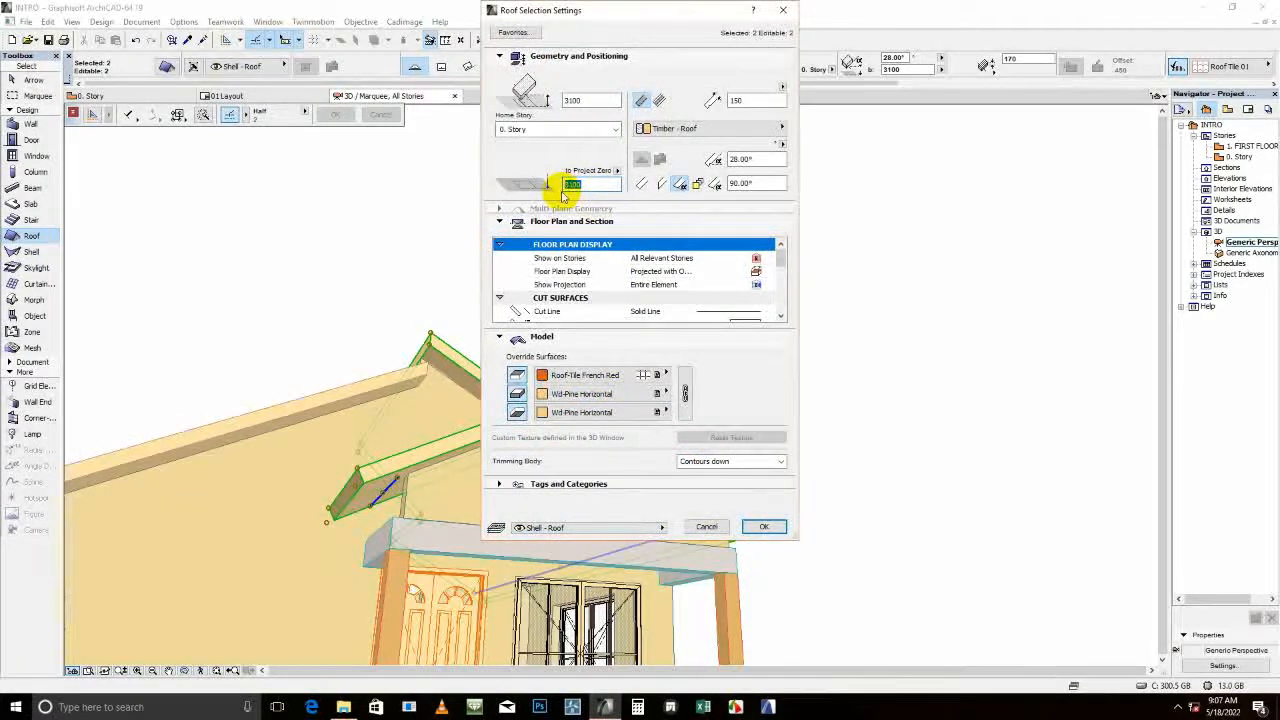
{"action": "left_click", "coordinate": [764, 527]}
{"action": "key", "text": "Escape"}
{"action": "middle_click_drag", "start_coordinate": [469, 451], "coordinate": [590, 446], "text": "shift"}
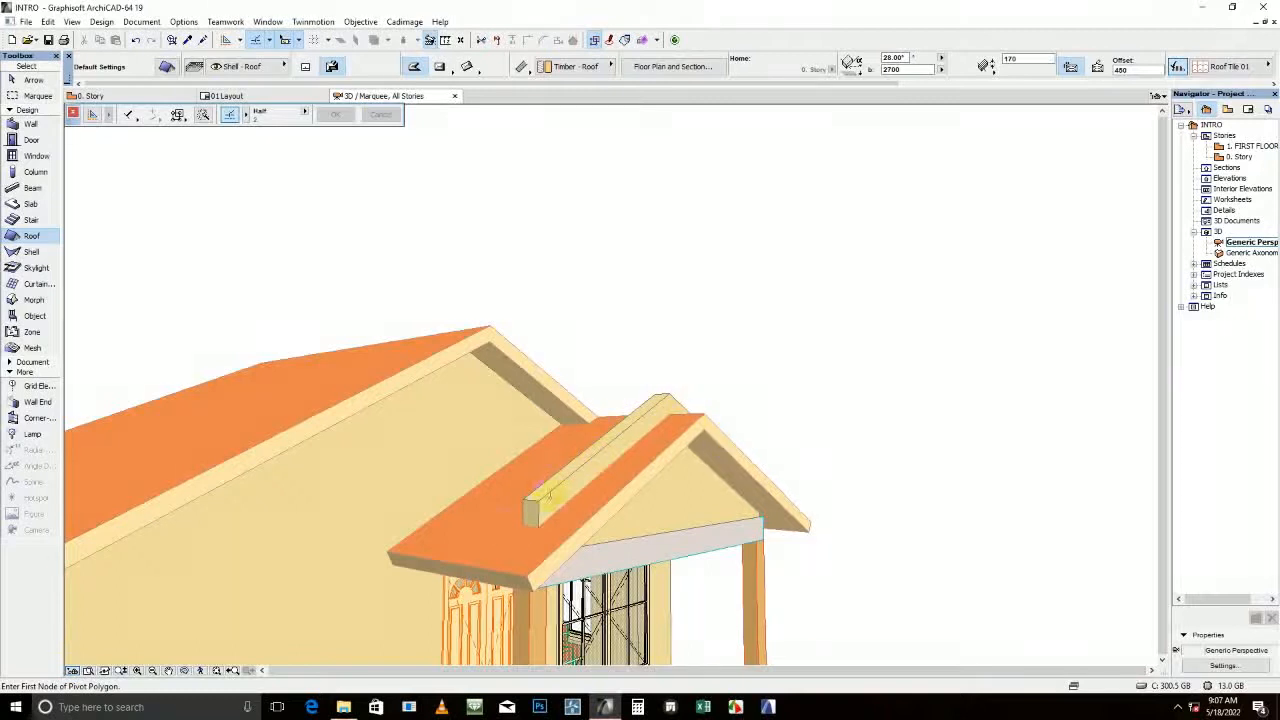
On the 0. Story plan, offset the front edges of both porch roof planes inward by about 650 mm
{"action": "double_click", "coordinate": [1245, 146]}
{"action": "scroll", "coordinate": [578, 337], "scroll_direction": "up", "scroll_amount": 5}
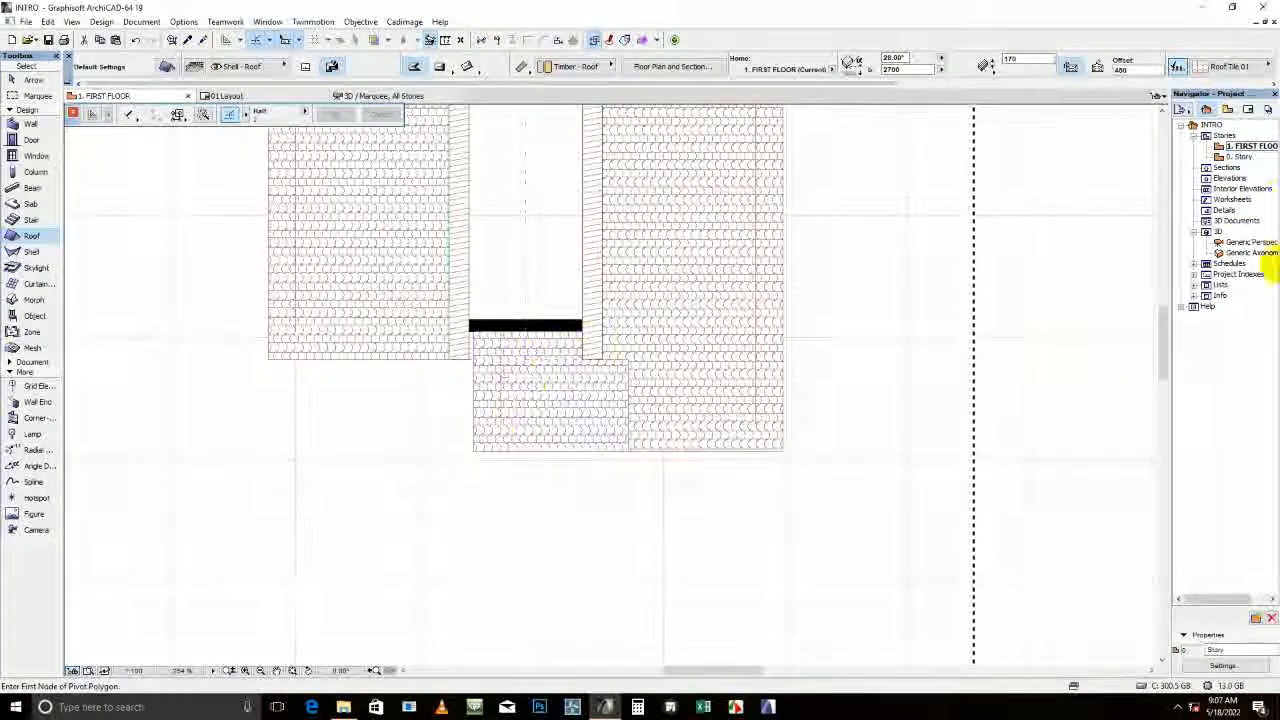
{"action": "double_click", "coordinate": [1238, 156]}
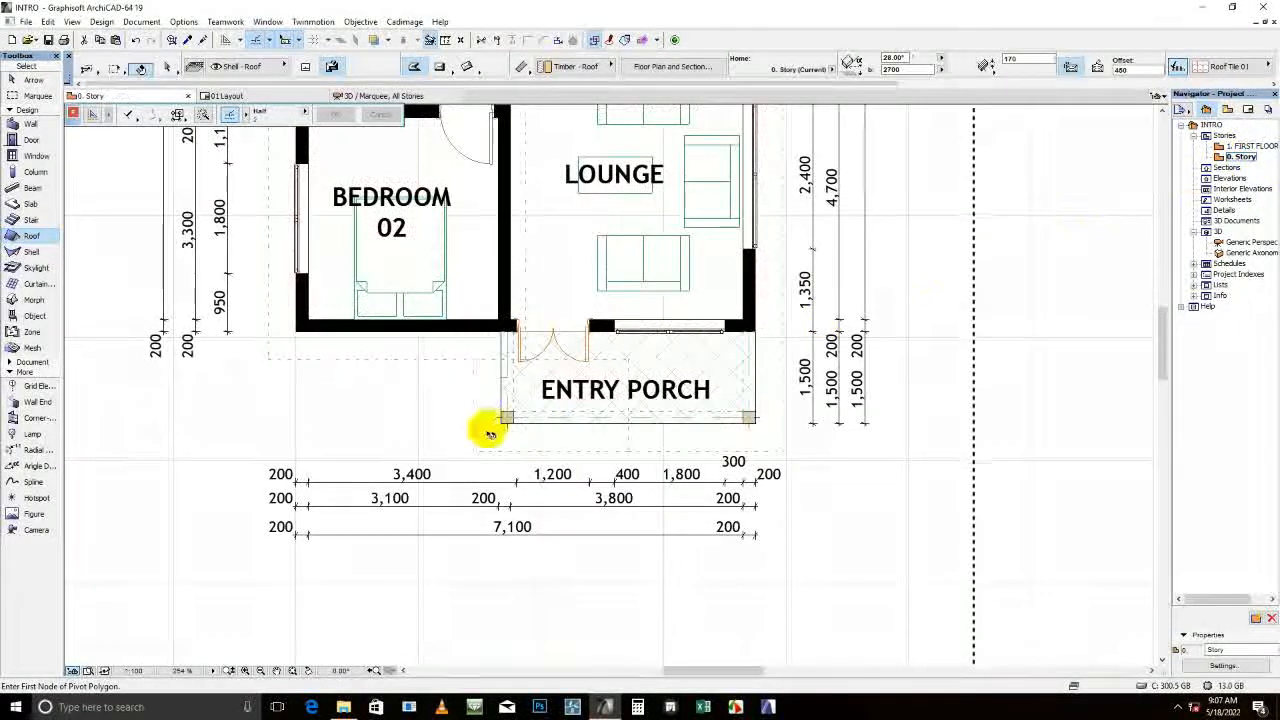
{"action": "left_click", "coordinate": [543, 448]}
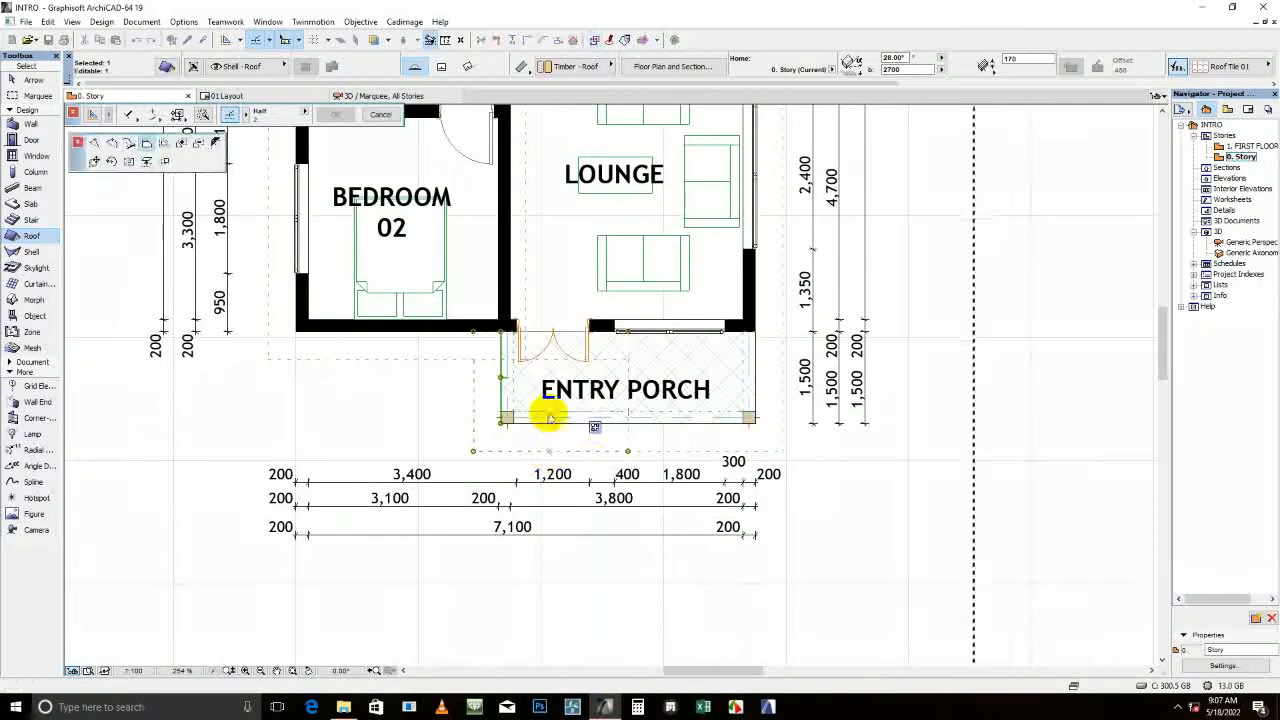
{"action": "left_click", "coordinate": [653, 450]}
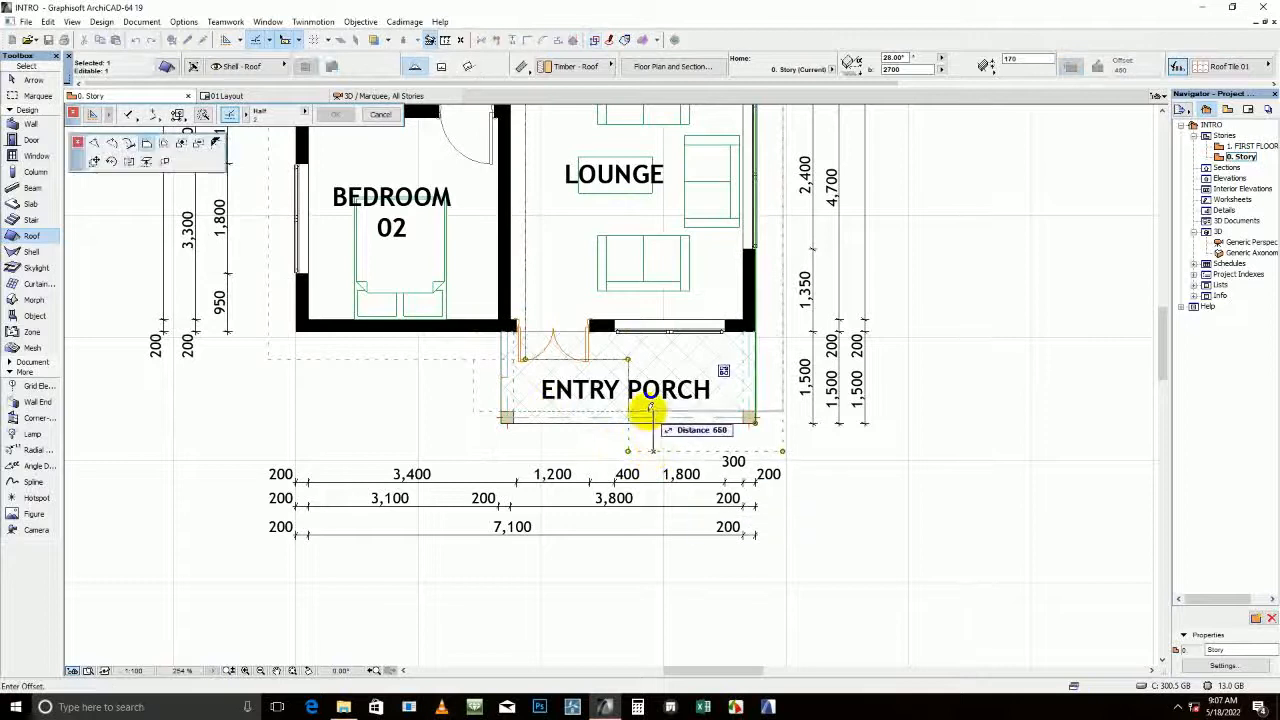
{"action": "left_click", "coordinate": [654, 411]}
{"action": "key", "text": "Escape"}
{"action": "left_click", "coordinate": [490, 392], "text": "shift"}
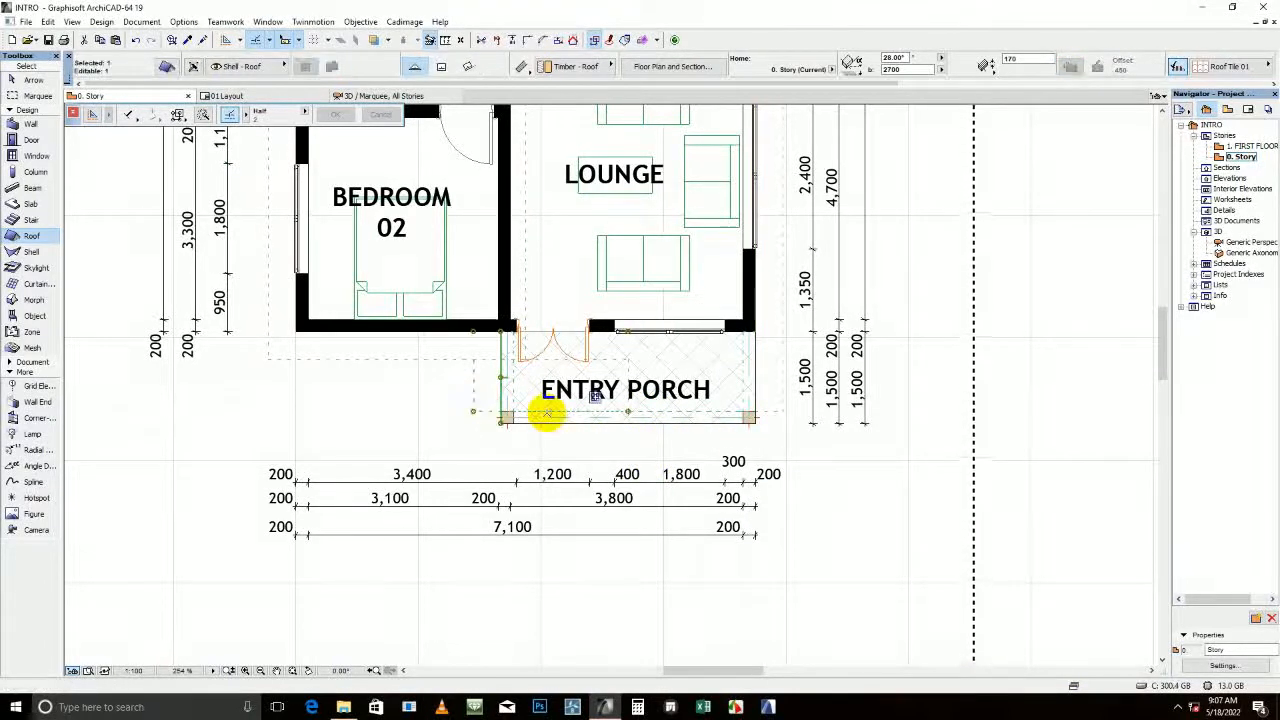
Offset the front edge of the porch roof plane on the bedroom side outward, and offset it back in line with the other plane's edge
{"action": "left_click", "coordinate": [546, 413]}
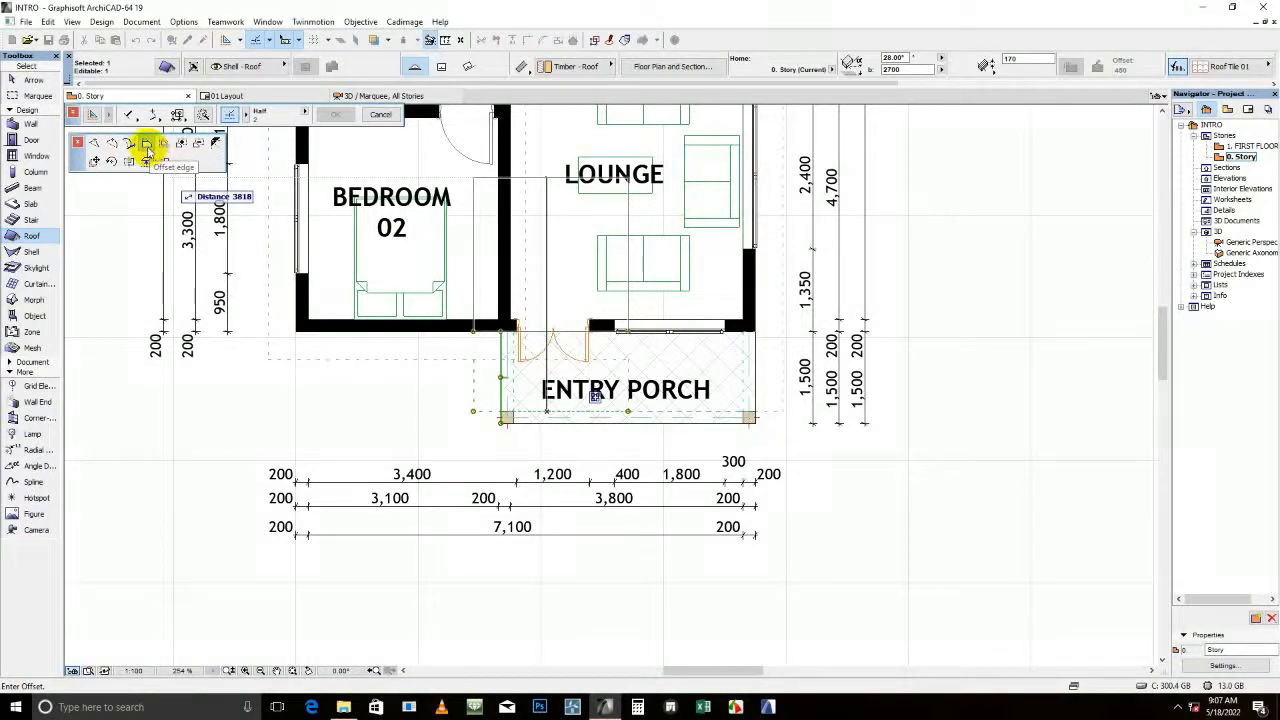
{"action": "left_click", "coordinate": [541, 438]}
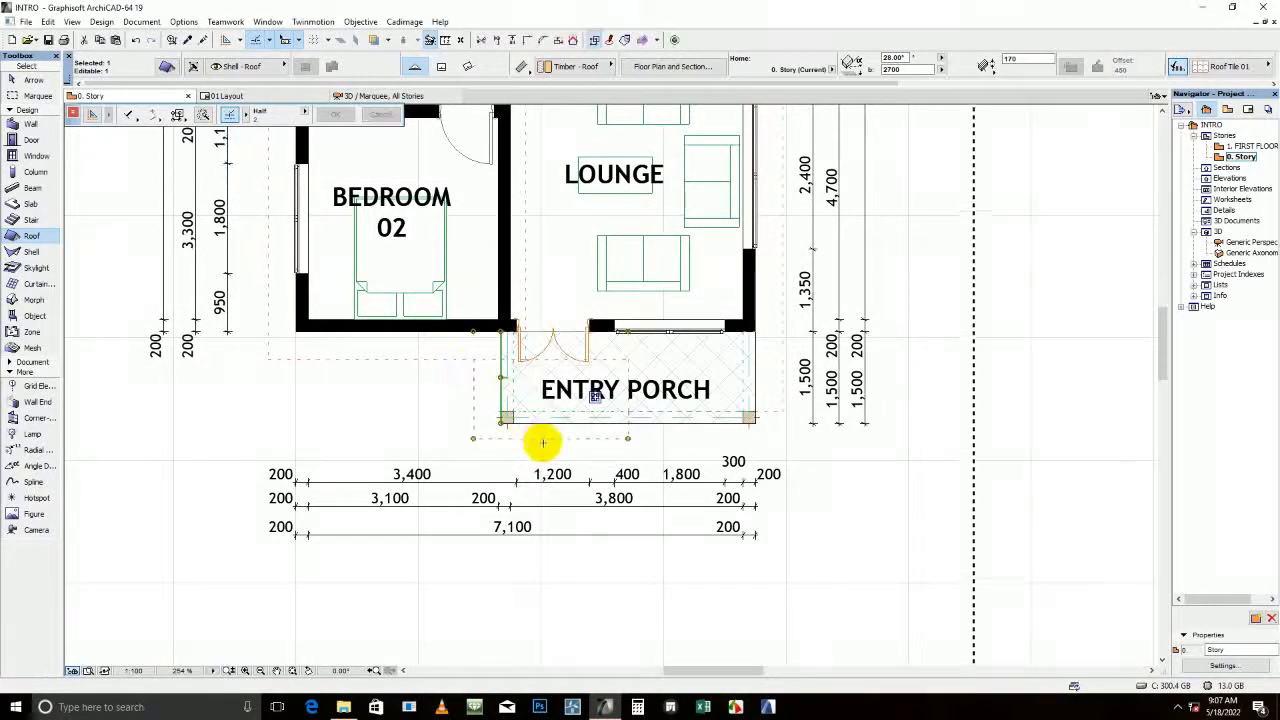
{"action": "left_click", "coordinate": [543, 438], "text": "shift"}
{"action": "left_click", "coordinate": [543, 438]}
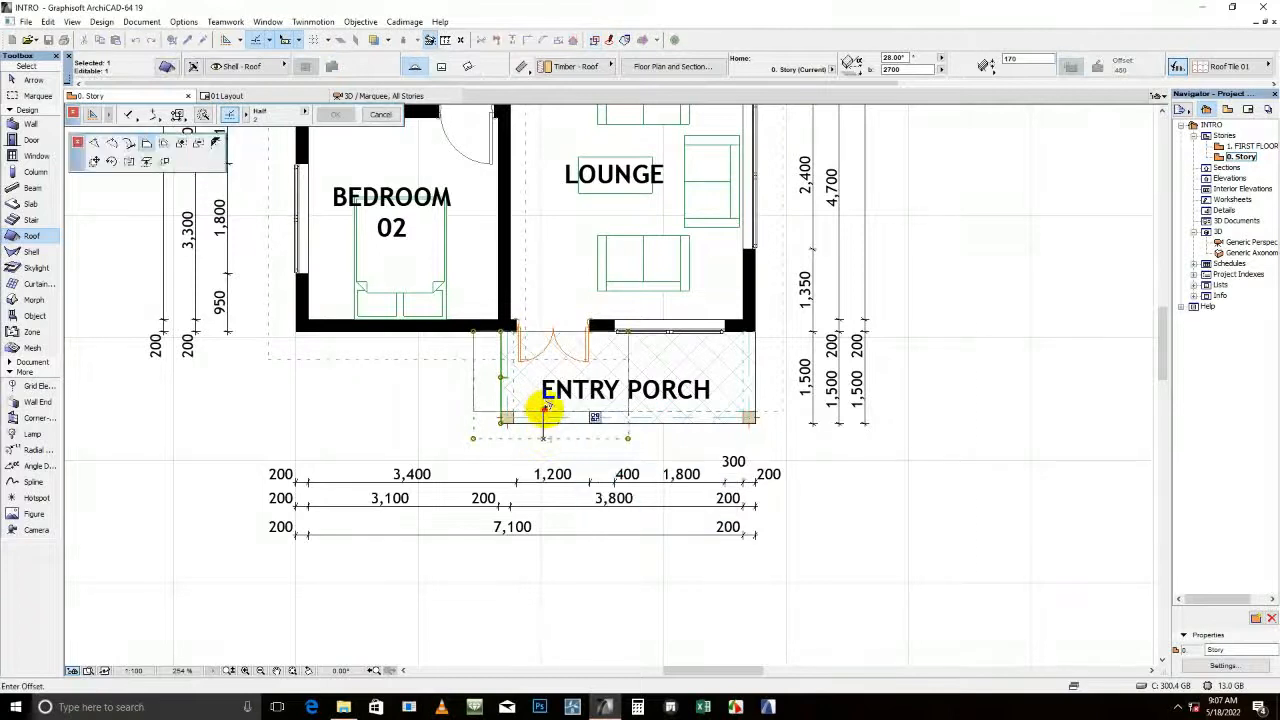
{"action": "left_click", "coordinate": [545, 410]}
Show the house in 3D and undo the porch roof edge offsets, the roof height changes and the porch wall's crop
{"action": "right_click", "coordinate": [1045, 348]}
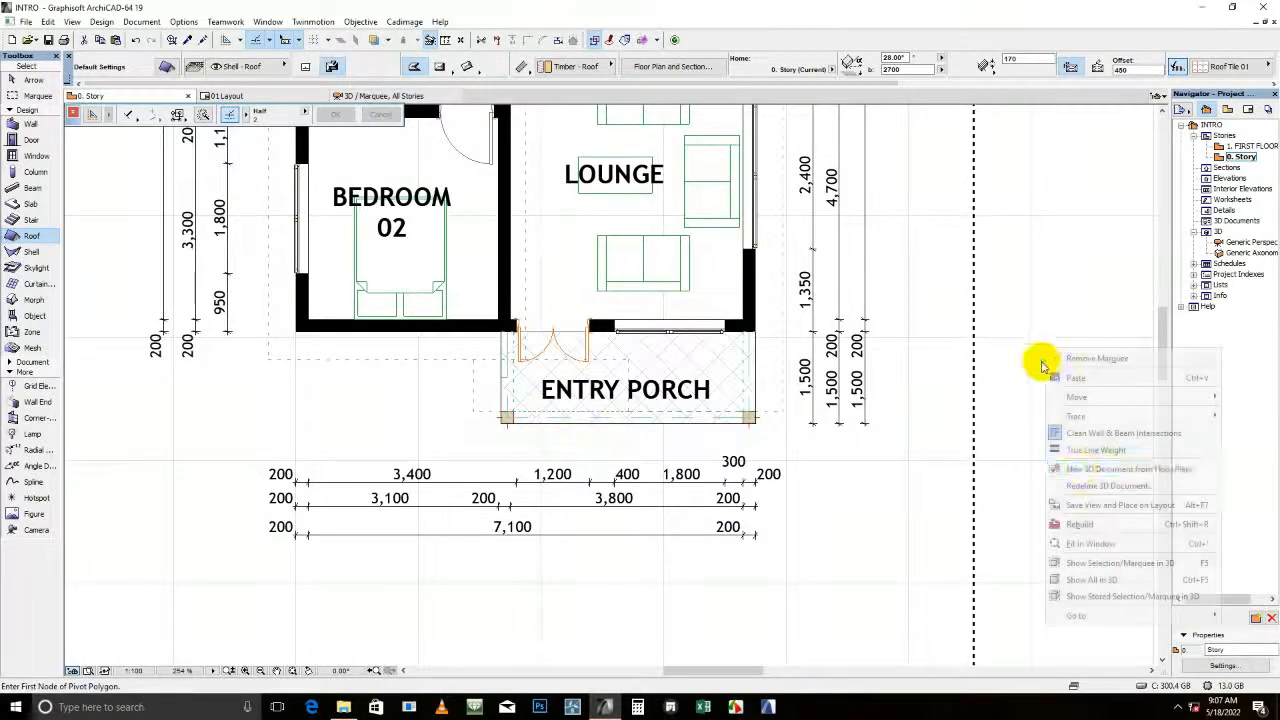
{"action": "left_click", "coordinate": [1097, 568]}
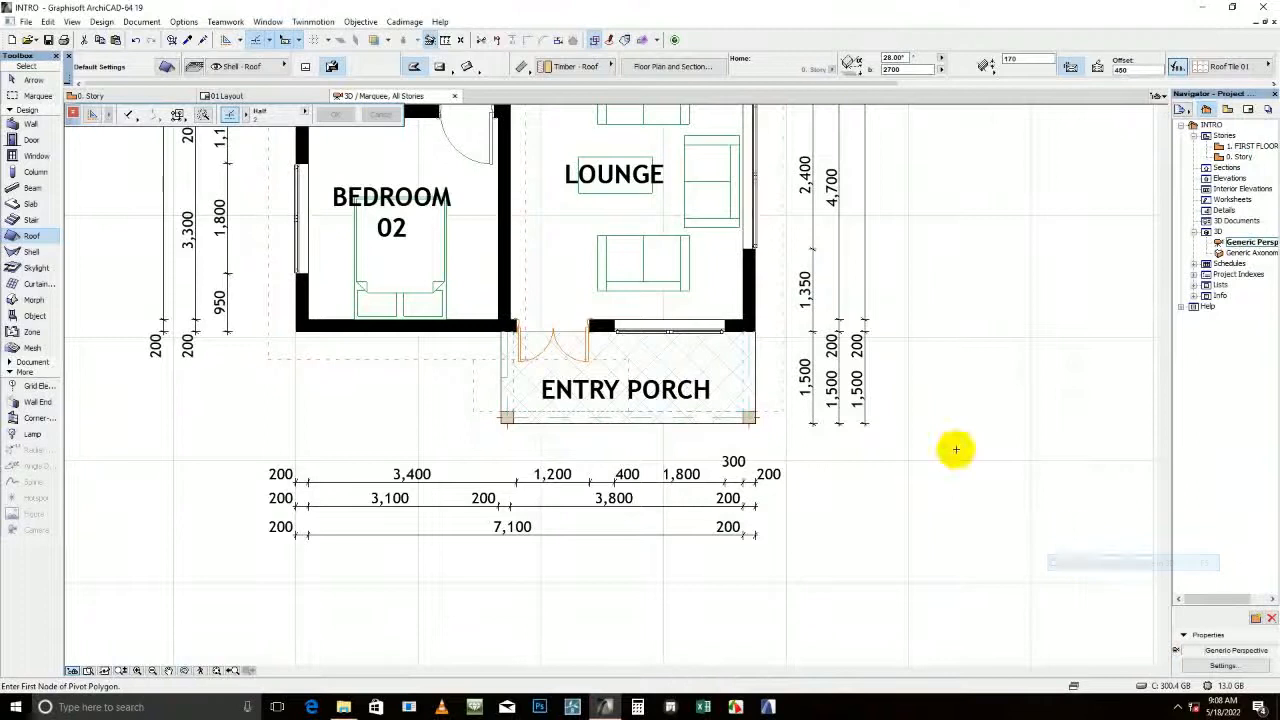
{"action": "mouse_move", "coordinate": [667, 503]}
{"action": "middle_mouse_down", "text": "shift"}
{"action": "mouse_move", "coordinate": [657, 506]}
{"action": "mouse_move", "coordinate": [677, 467]}
{"action": "middle_mouse_up", "text": "shift"}
{"action": "key", "text": "F2"}
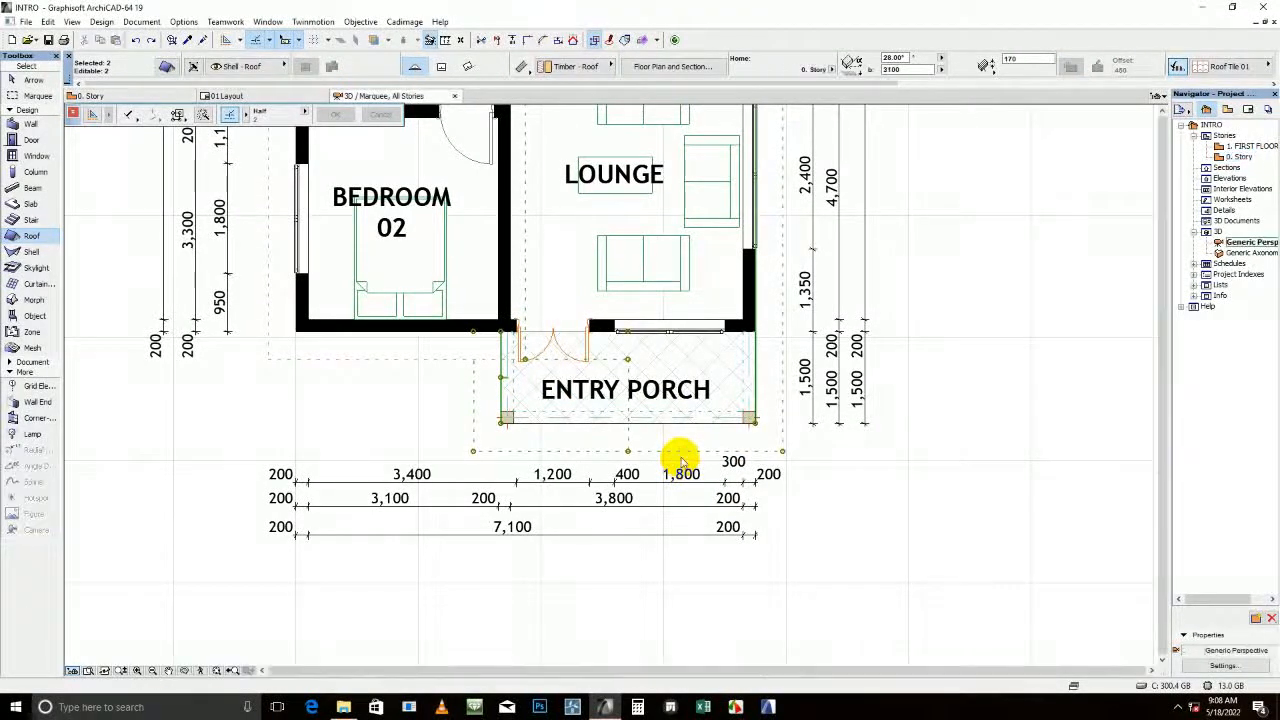
{"action": "key", "text": "F3"}
{"action": "key", "text": "ctrl+z"}
{"action": "key", "text": "ctrl+z"}
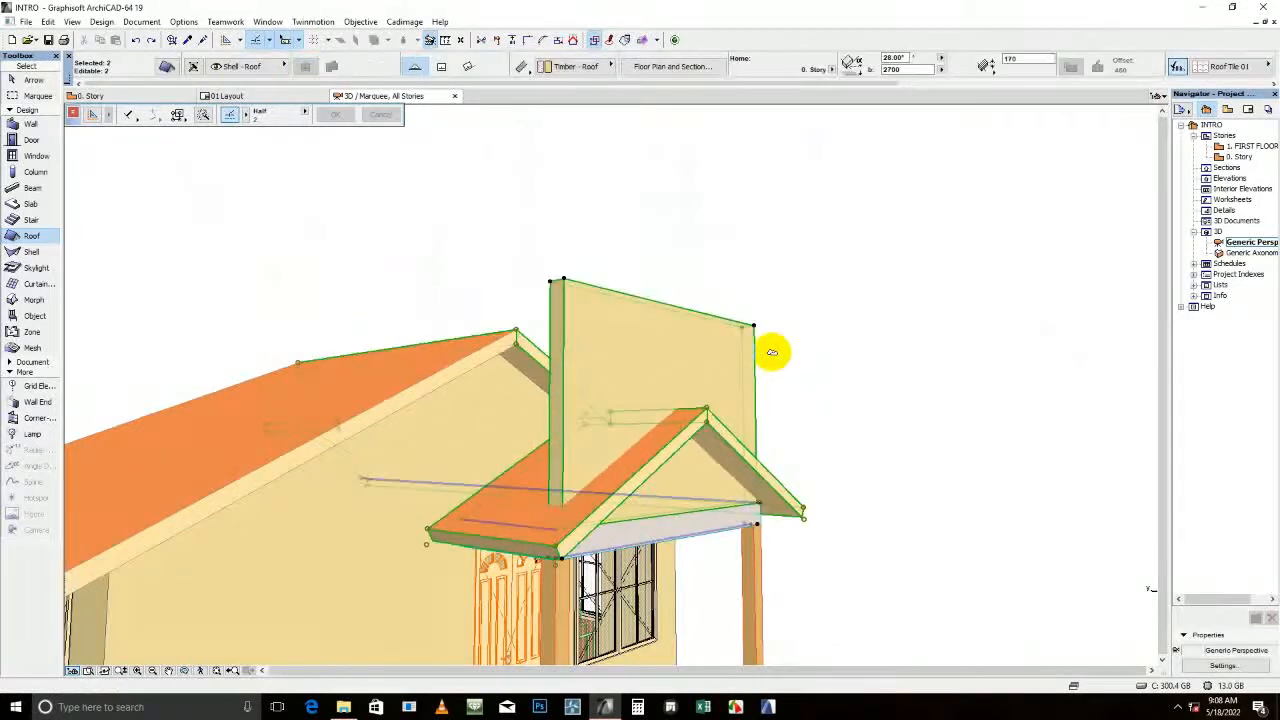
Crop the top of the porch wall to both porch roof planes at their 2700 mm height with Crop to Single-plane Roof
{"action": "left_click", "coordinate": [780, 355]}
{"action": "left_click", "coordinate": [643, 363]}
{"action": "left_click", "coordinate": [716, 456], "text": "shift"}
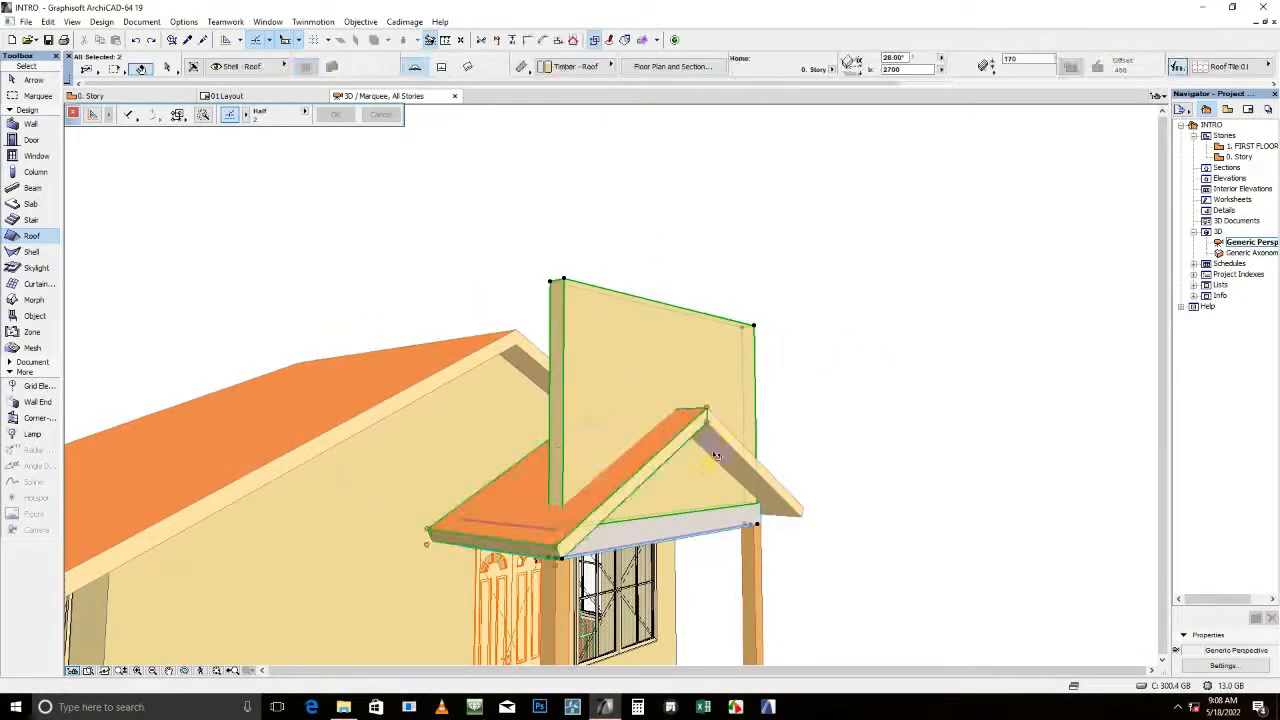
{"action": "right_click", "coordinate": [840, 352]}
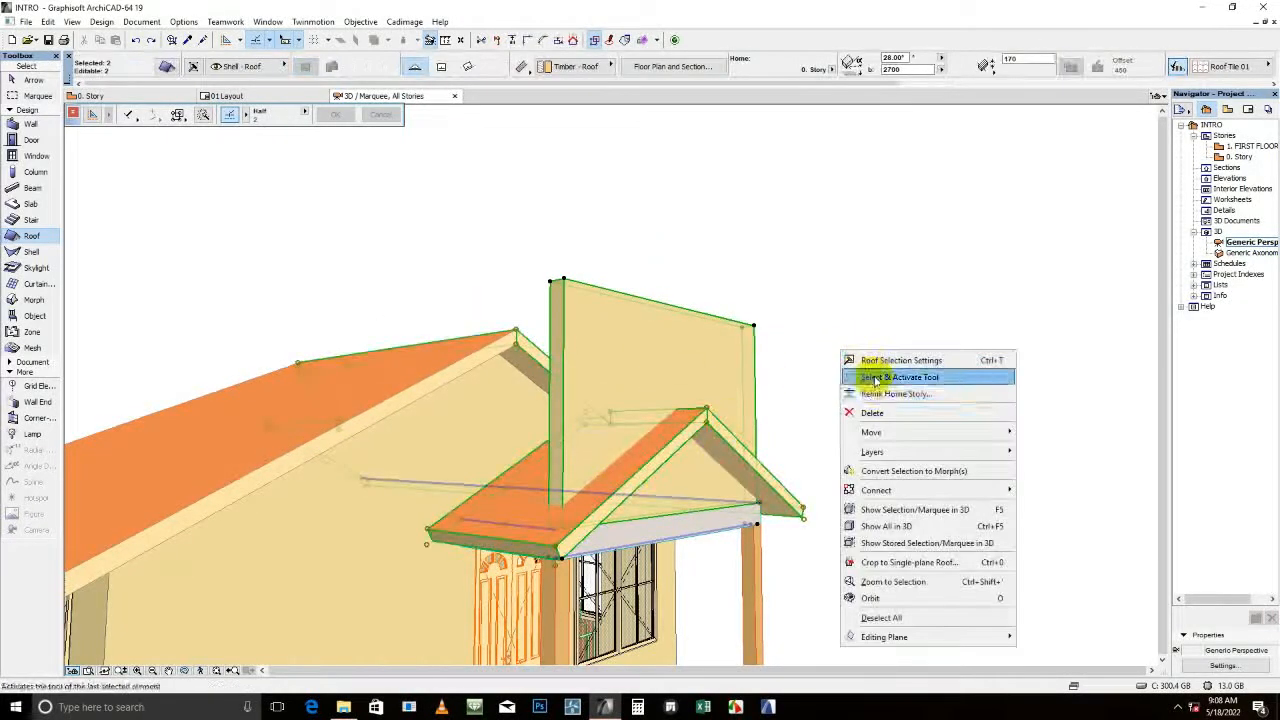
{"action": "left_click", "coordinate": [872, 563]}
{"action": "left_click", "coordinate": [670, 360]}
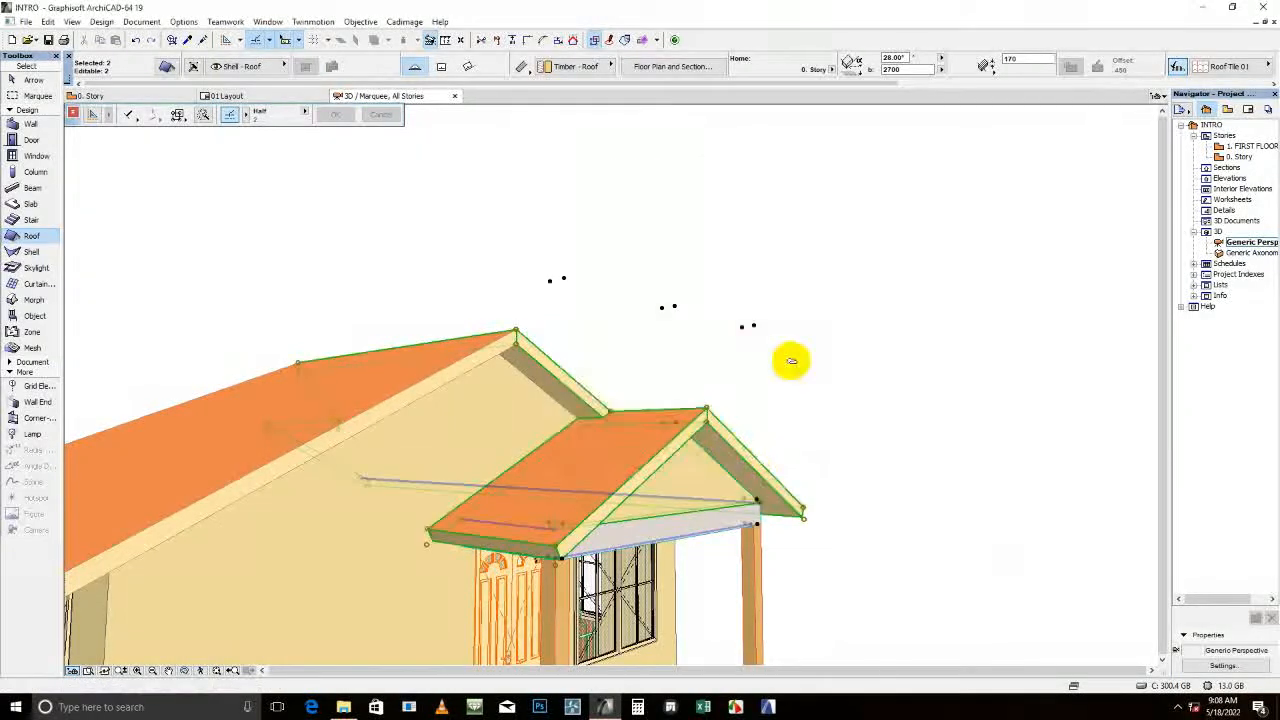
{"action": "key", "text": "Escape"}
{"action": "scroll", "coordinate": [737, 443], "scroll_direction": "down", "scroll_amount": 5}
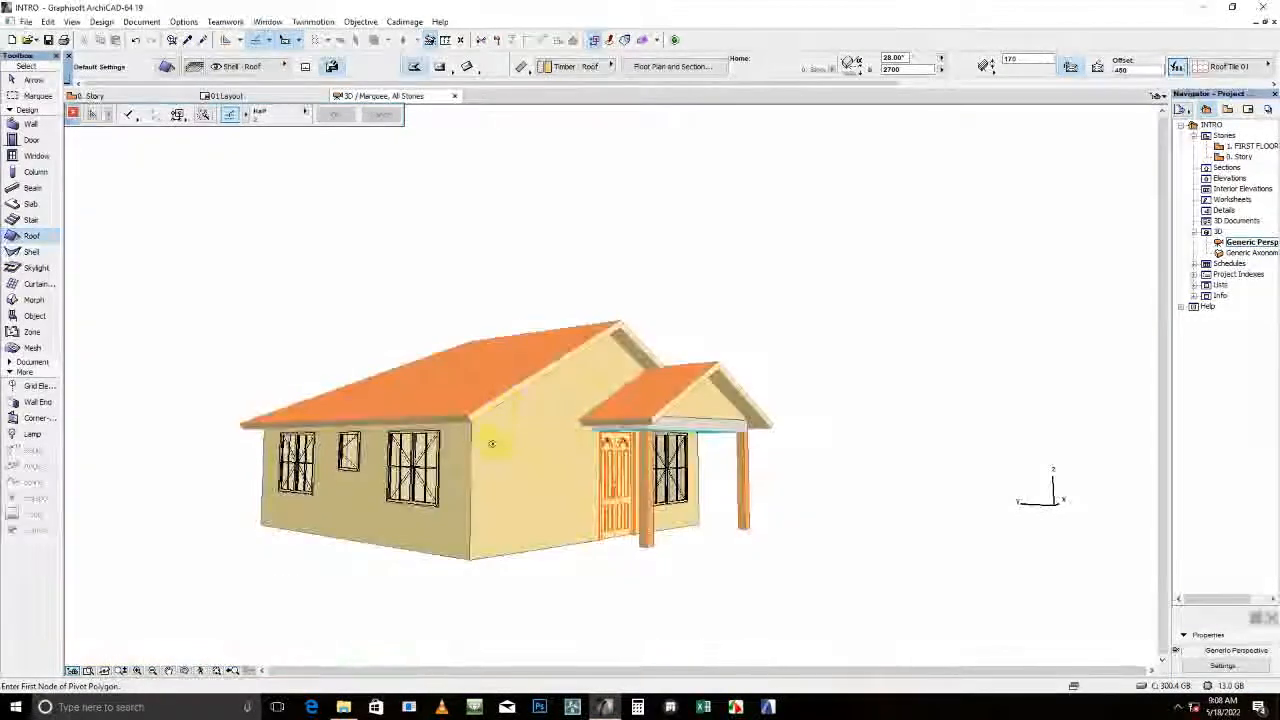
Delete the sloping roof plane at the end of the main roof beside the porch gable
{"action": "mouse_move", "coordinate": [548, 423]}
{"action": "middle_mouse_down", "text": "shift"}
{"action": "mouse_move", "coordinate": [771, 423]}
{"action": "mouse_move", "coordinate": [700, 414]}
{"action": "mouse_move", "coordinate": [598, 438]}
{"action": "mouse_move", "coordinate": [763, 366]}
{"action": "mouse_move", "coordinate": [426, 374]}
{"action": "mouse_move", "coordinate": [591, 400]}
{"action": "mouse_move", "coordinate": [634, 352]}
{"action": "mouse_move", "coordinate": [726, 374]}
{"action": "middle_mouse_up", "text": "shift"}
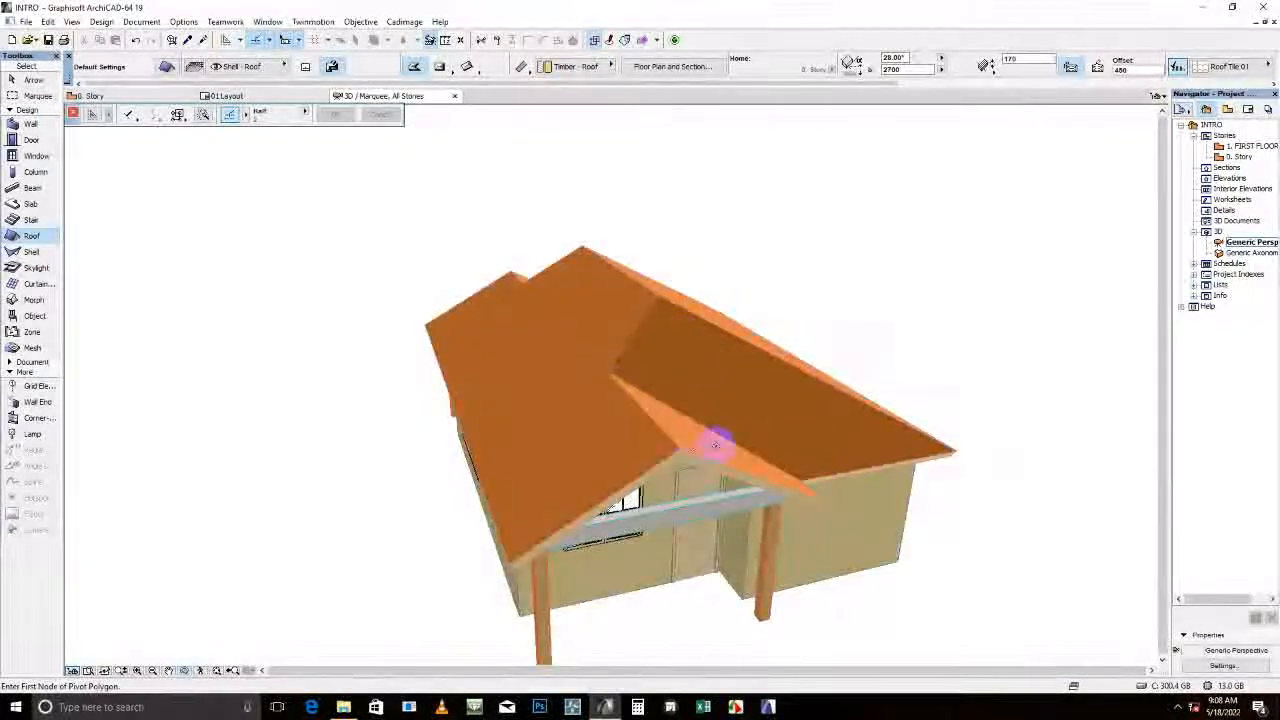
{"action": "mouse_move", "coordinate": [632, 302]}
{"action": "middle_mouse_down", "text": "shift"}
{"action": "mouse_move", "coordinate": [634, 366]}
{"action": "mouse_move", "coordinate": [663, 423]}
{"action": "mouse_move", "coordinate": [651, 557]}
{"action": "mouse_move", "coordinate": [666, 356]}
{"action": "middle_mouse_up", "text": "shift"}
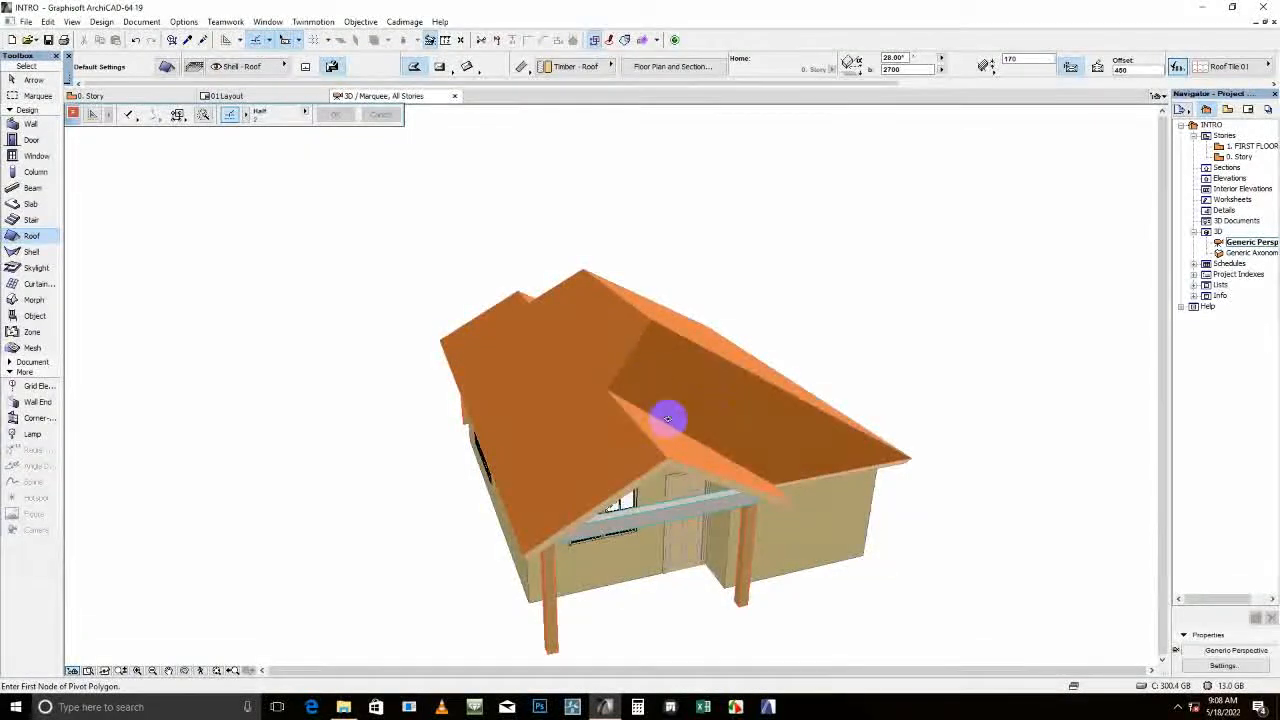
{"action": "middle_click_drag", "start_coordinate": [668, 419], "coordinate": [660, 392], "text": "shift"}
{"action": "left_click", "coordinate": [660, 392]}
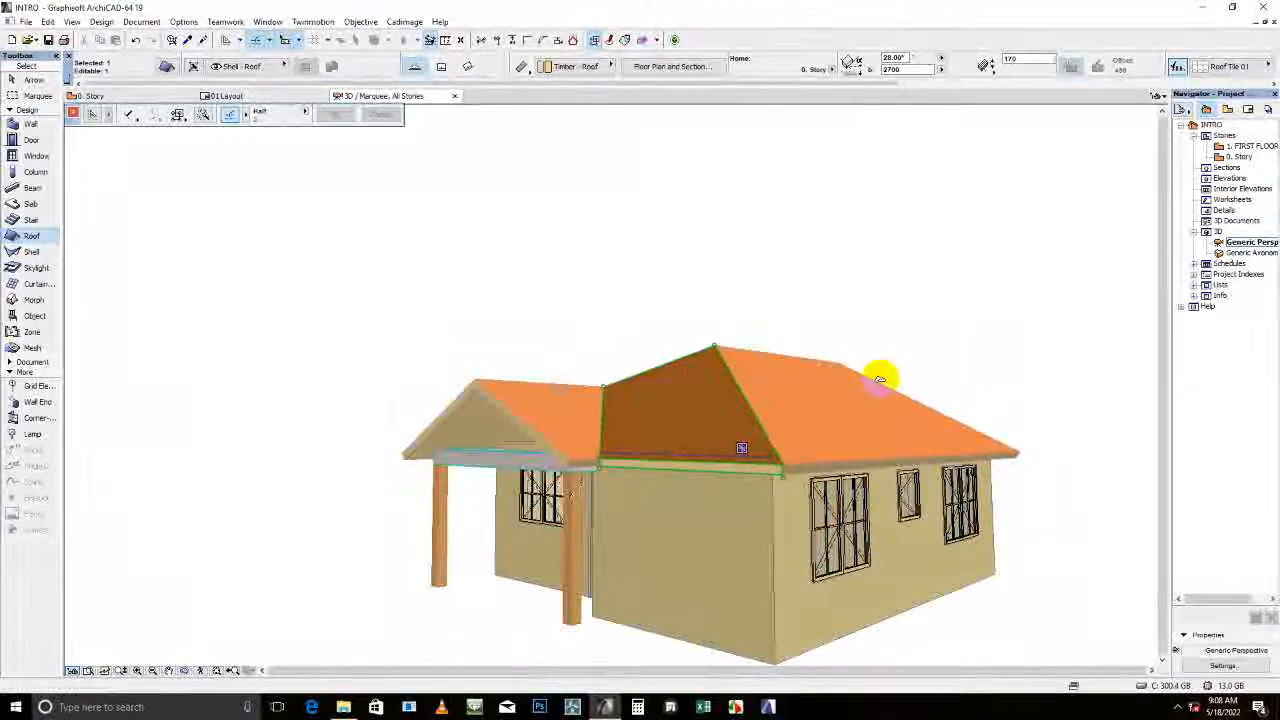
{"action": "right_click", "coordinate": [666, 268]}
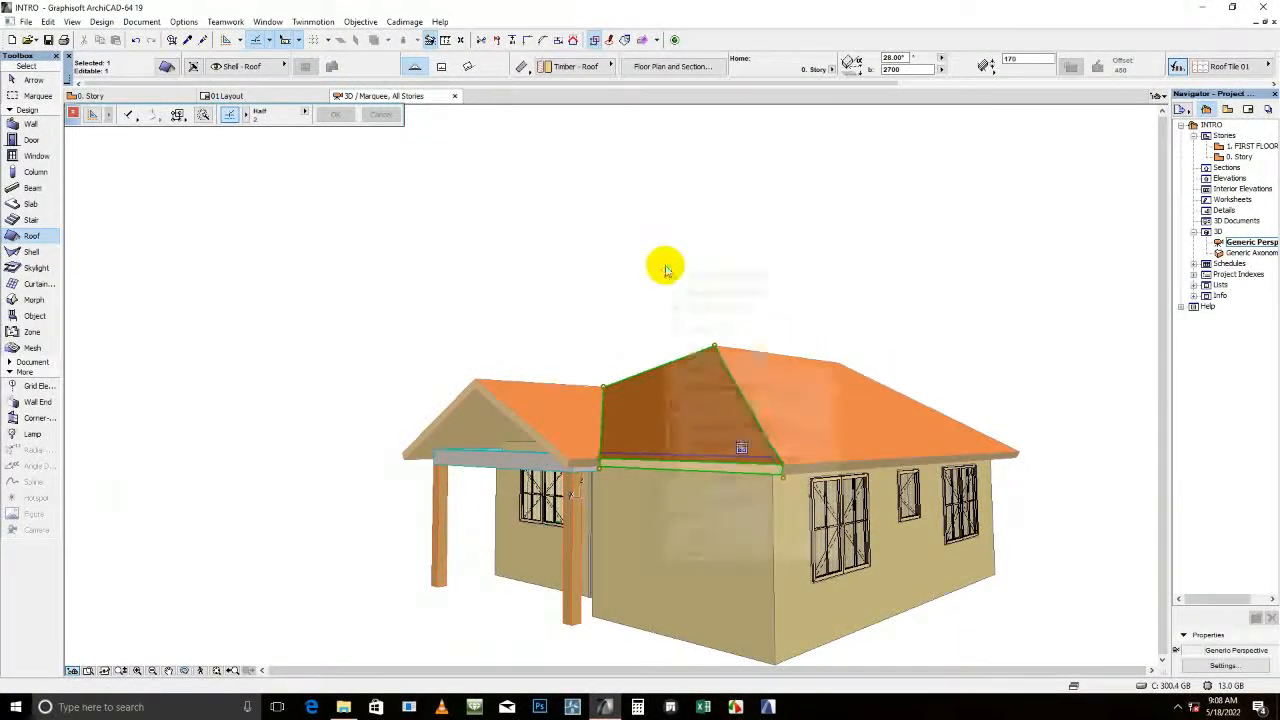
{"action": "left_click", "coordinate": [700, 330]}
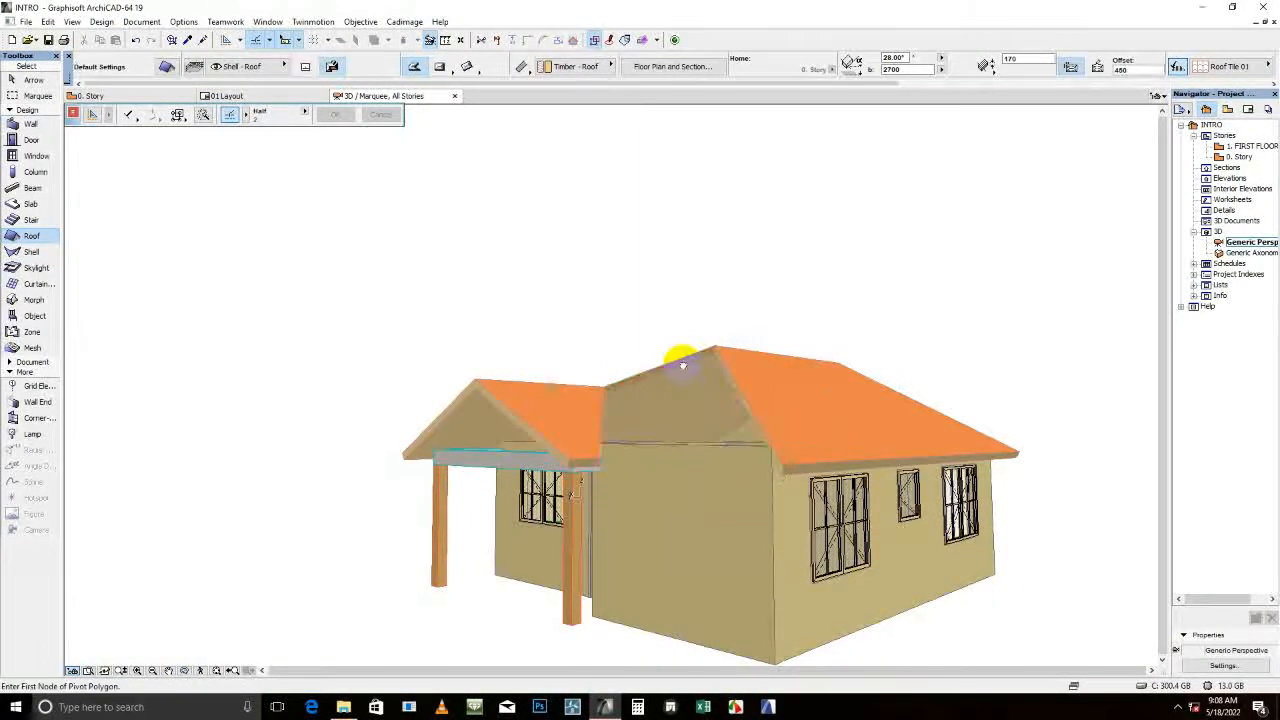
Try to reposition the ridge-end node of the remaining side roof plane, and undo the deletion of the end roof plane
{"action": "scroll", "coordinate": [677, 357], "scroll_direction": "up", "scroll_amount": 5}
{"action": "left_click", "coordinate": [745, 588]}
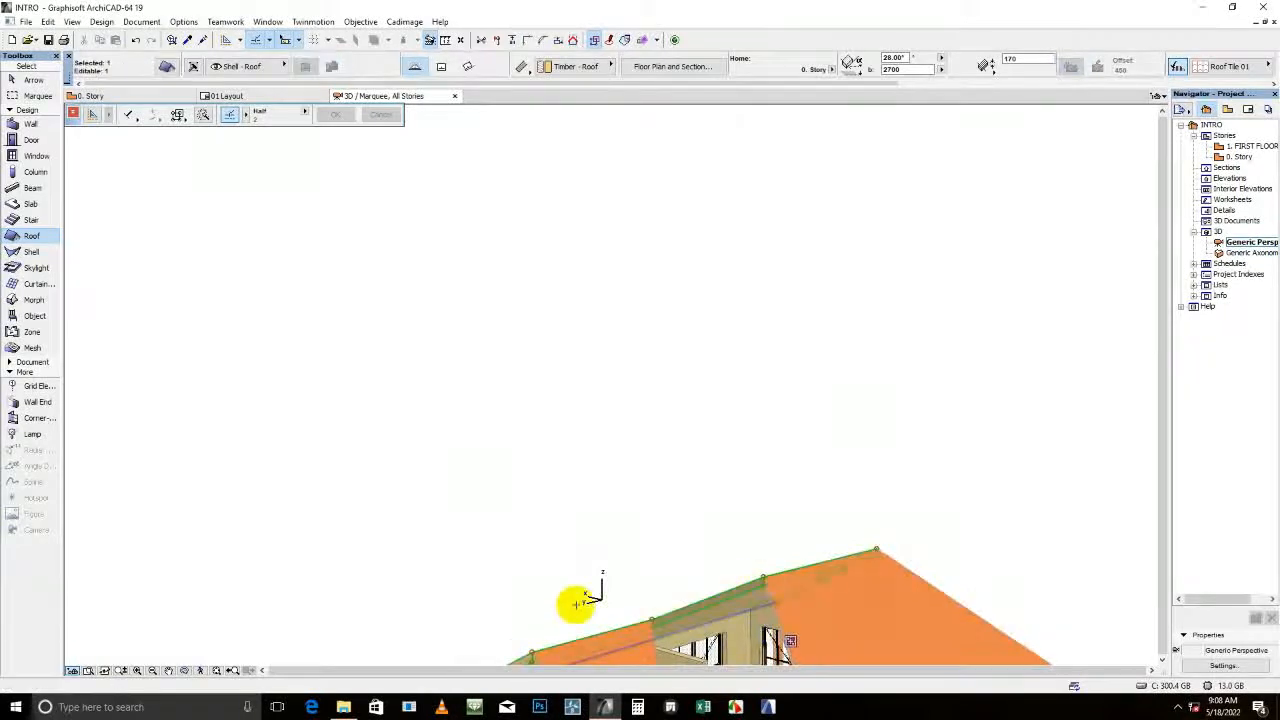
{"action": "scroll", "coordinate": [622, 510], "scroll_direction": "down", "scroll_amount": 3}
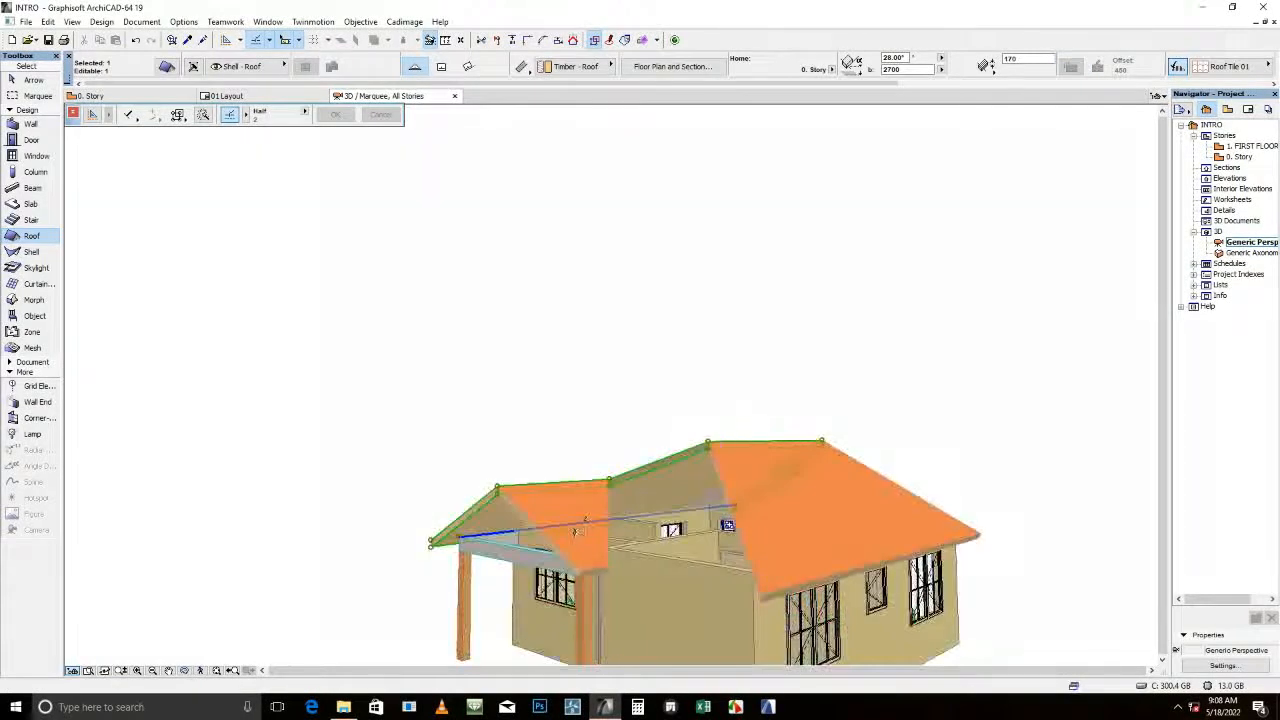
{"action": "left_click", "coordinate": [742, 521]}
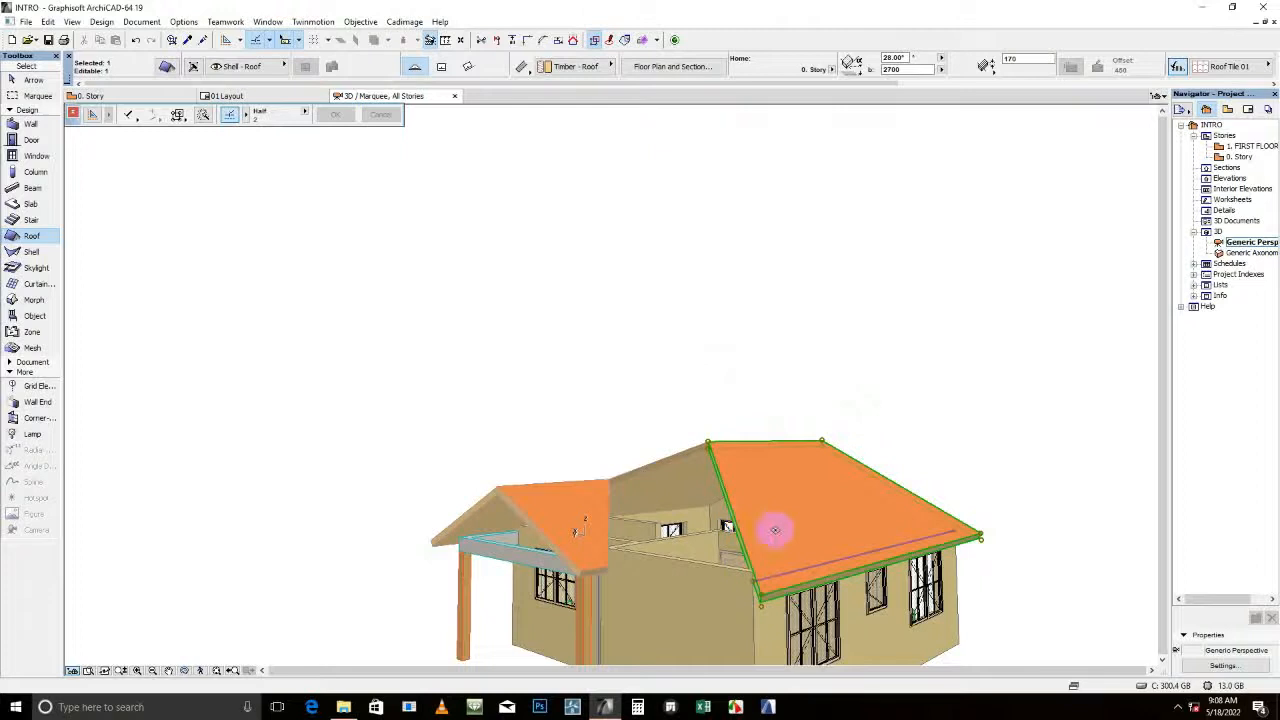
{"action": "left_click", "coordinate": [708, 437]}
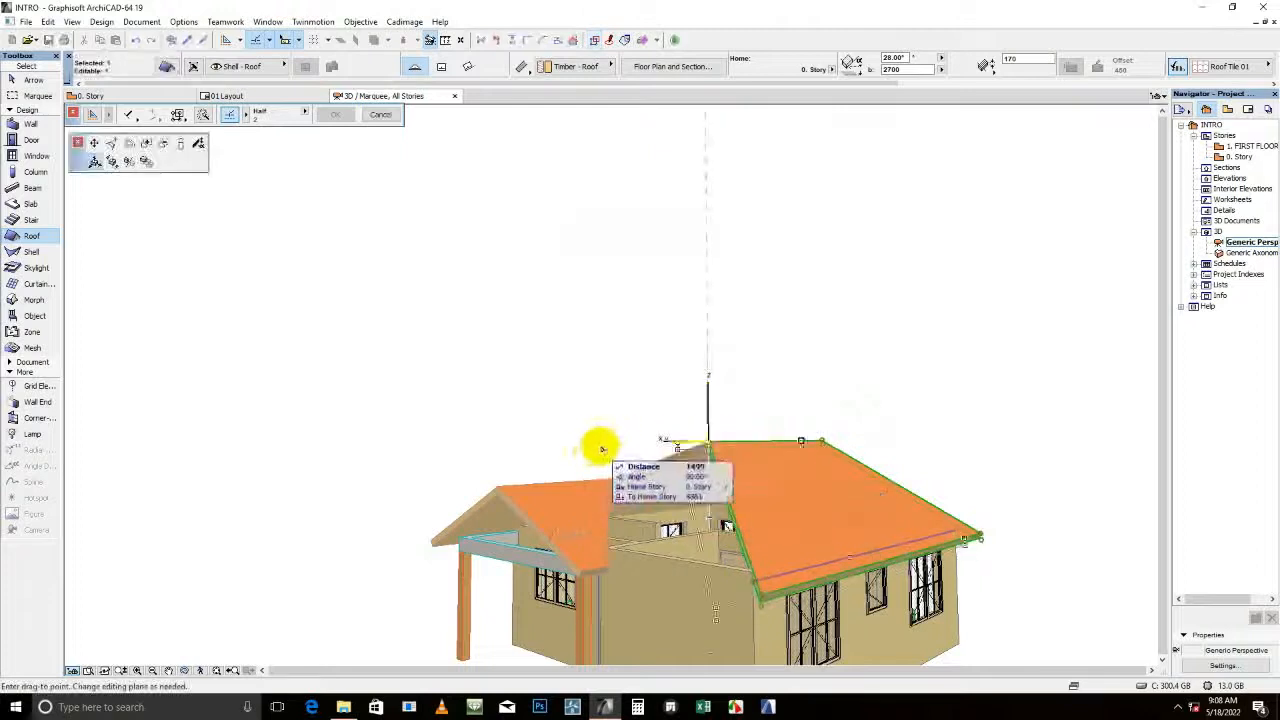
{"action": "left_click", "coordinate": [93, 145]}
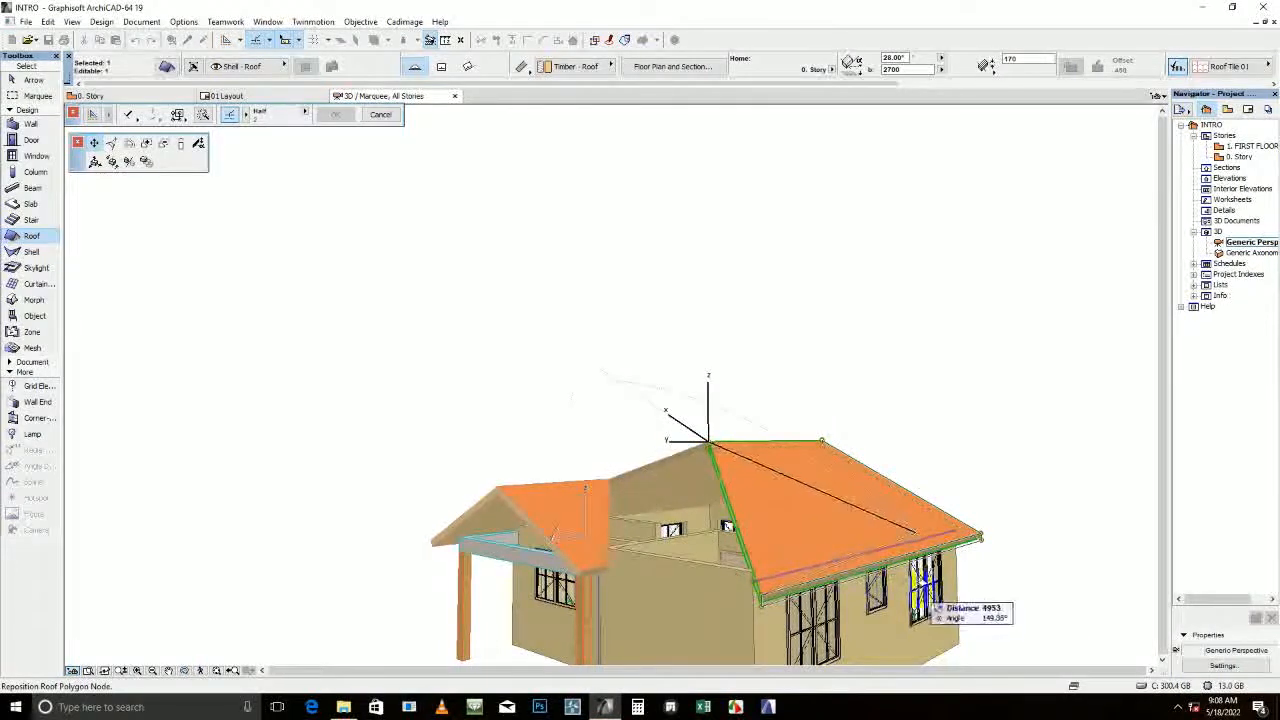
{"action": "right_click", "coordinate": [834, 534]}
{"action": "left_click", "coordinate": [864, 635]}
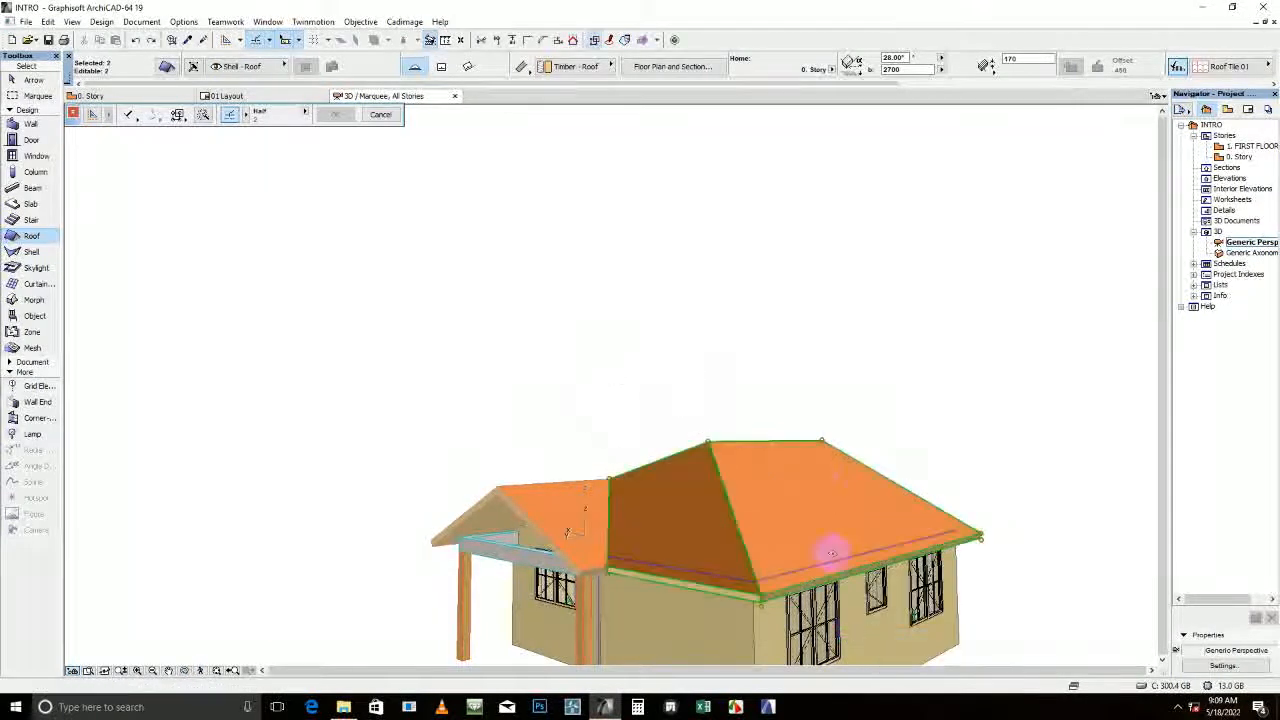
{"action": "key", "text": "Escape"}
Inspect the remaining roof planes in 3D from the porch side and open the 0. Story floor plan
{"action": "mouse_move", "coordinate": [740, 415]}
{"action": "middle_mouse_down", "text": "shift"}
{"action": "mouse_move", "coordinate": [728, 497]}
{"action": "mouse_move", "coordinate": [643, 357]}
{"action": "mouse_move", "coordinate": [686, 414]}
{"action": "mouse_move", "coordinate": [705, 416]}
{"action": "middle_mouse_up", "text": "shift"}
{"action": "scroll", "coordinate": [677, 380], "scroll_direction": "up", "scroll_amount": 3}
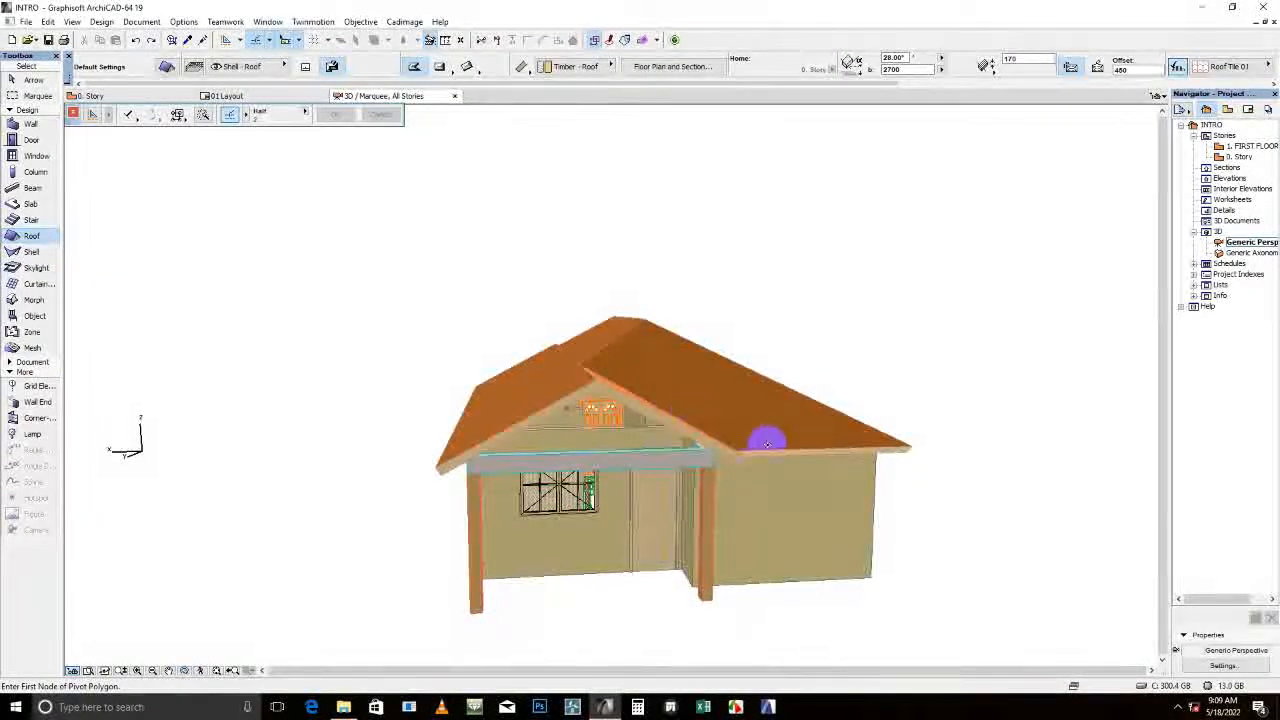
{"action": "scroll", "coordinate": [767, 443], "scroll_direction": "down", "scroll_amount": 1}
{"action": "middle_click_drag", "start_coordinate": [767, 443], "coordinate": [702, 423]}
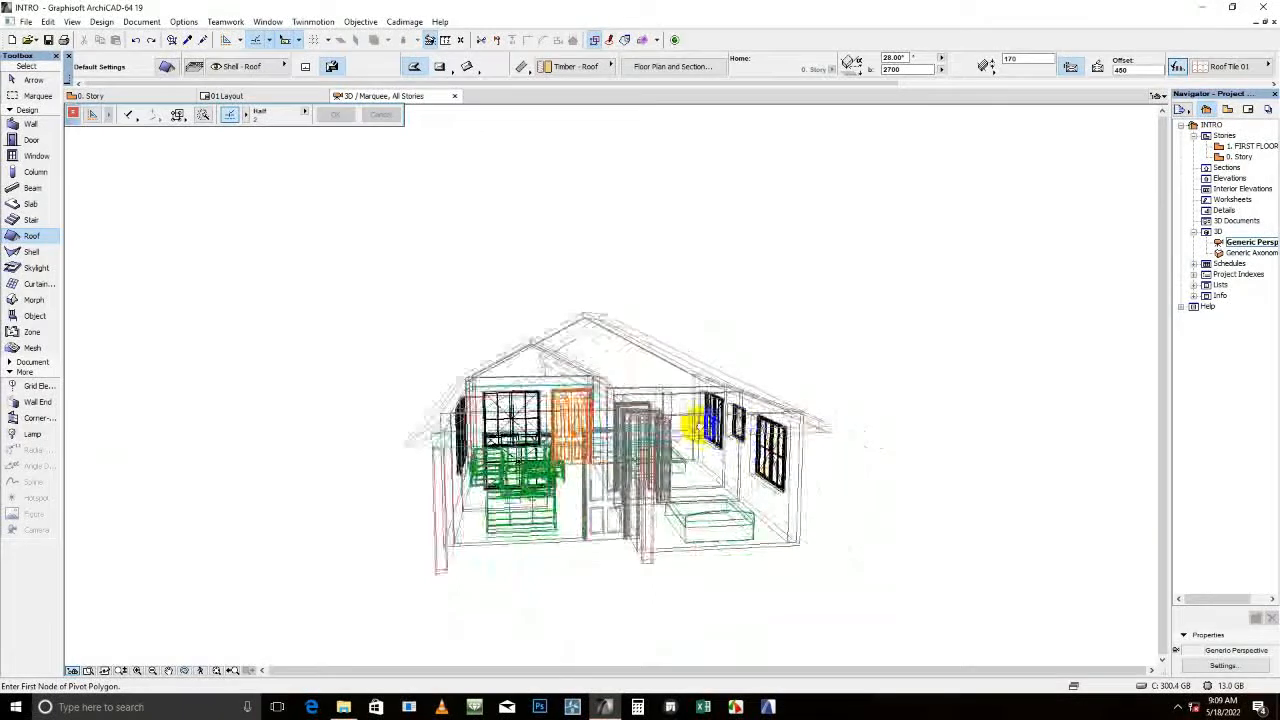
{"action": "double_click", "coordinate": [1240, 157]}
Examine the outlines of the lounge-side, Bedroom 01 end and kitchen yard roof planes on the floor plan, selecting them one at a time
{"action": "scroll", "coordinate": [663, 403], "scroll_direction": "down", "scroll_amount": 3}
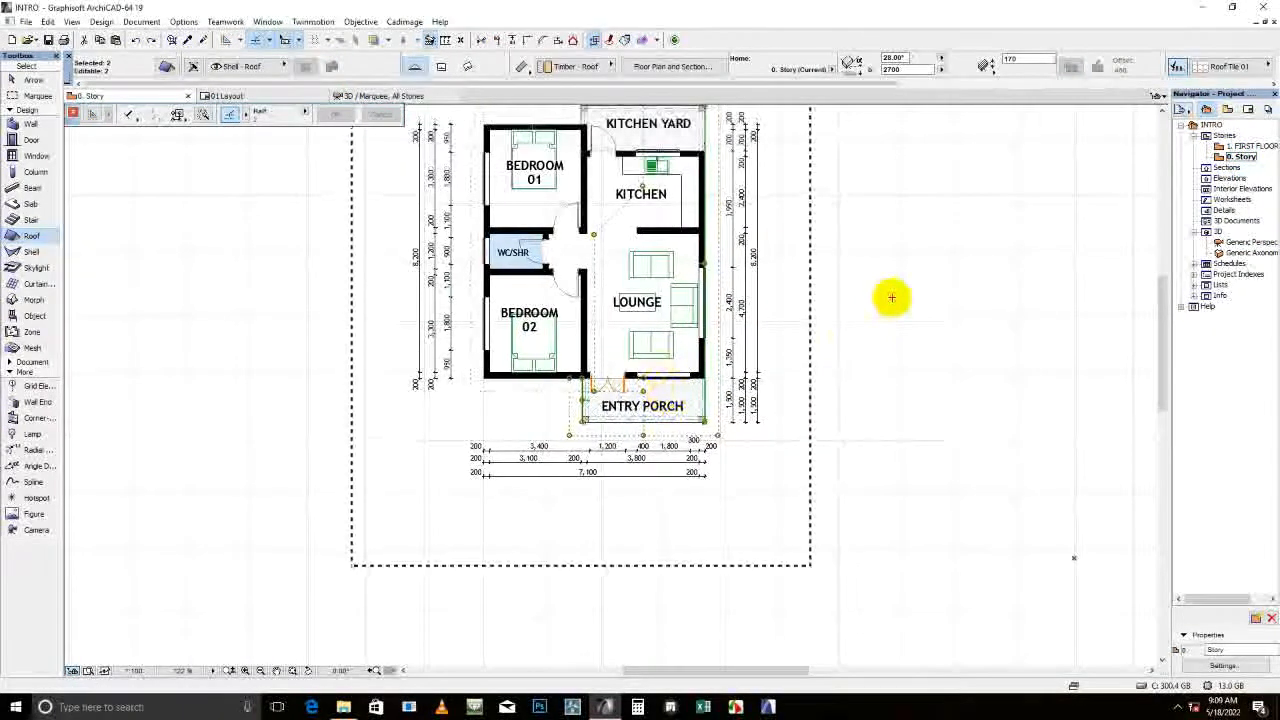
{"action": "middle_click_drag", "start_coordinate": [703, 288], "coordinate": [680, 343]}
{"action": "left_click", "coordinate": [571, 307], "text": "shift"}
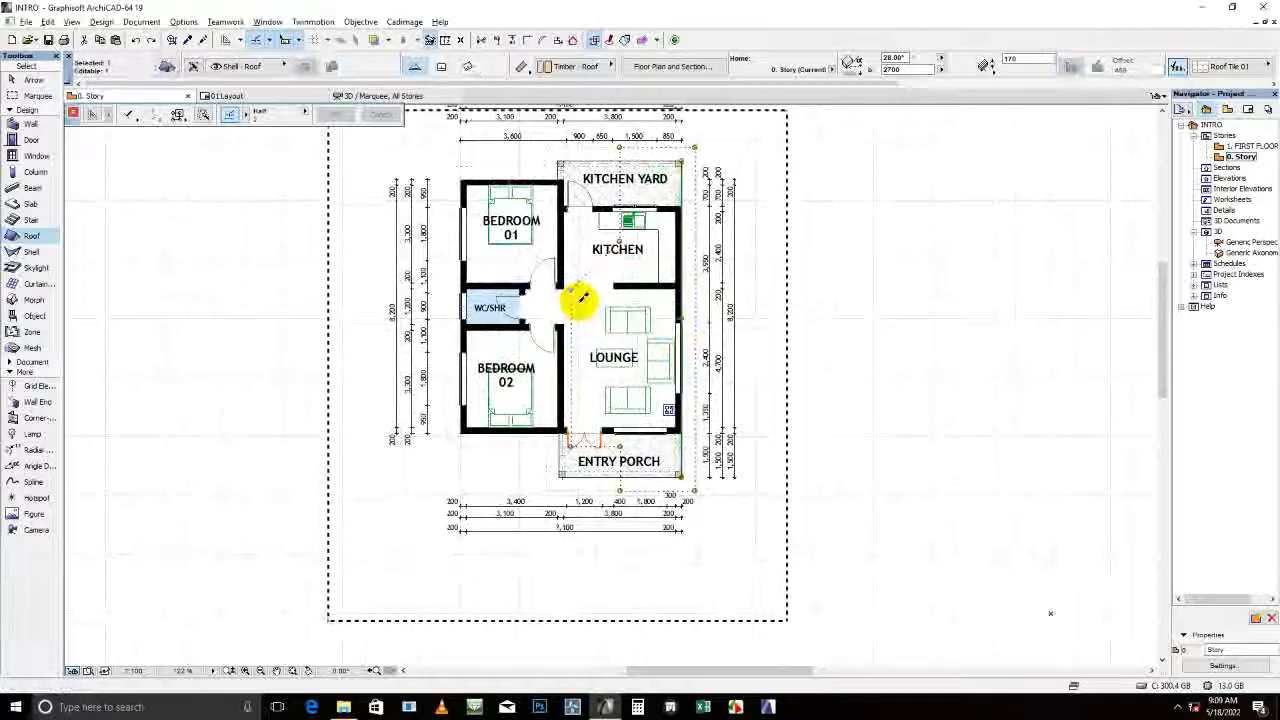
{"action": "key", "text": "Escape"}
{"action": "left_click", "coordinate": [579, 231], "text": "shift"}
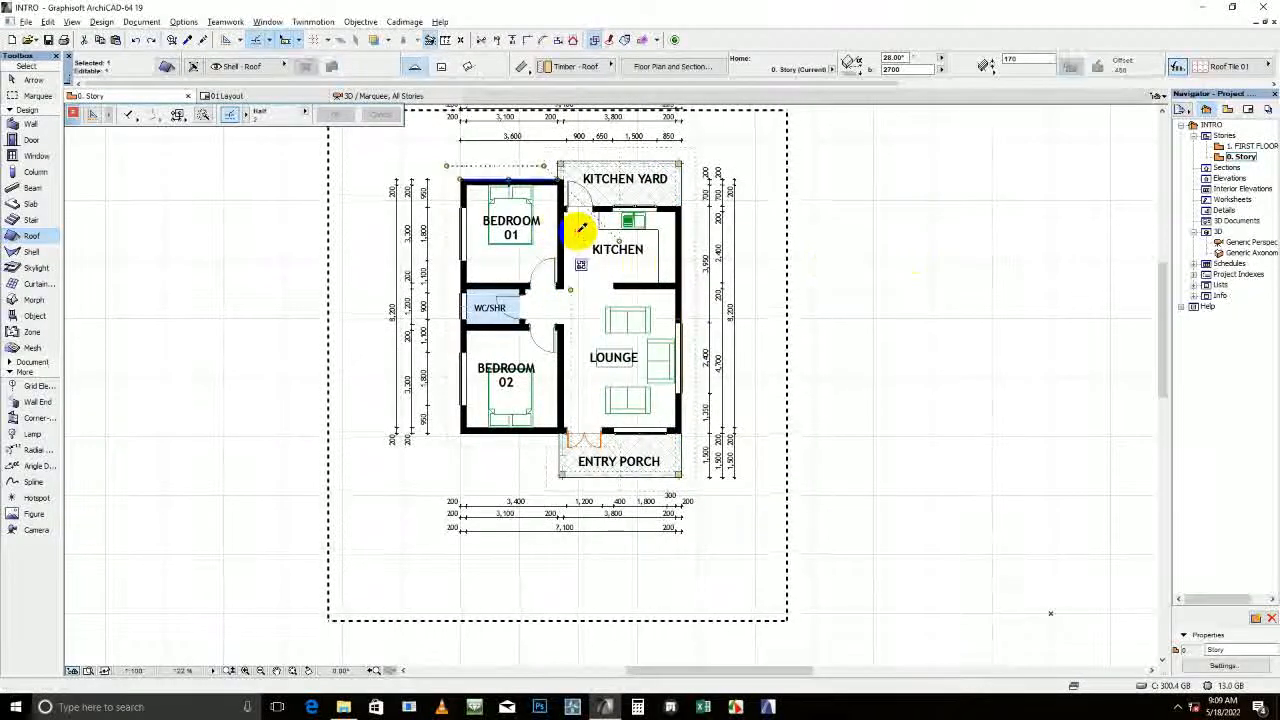
{"action": "key", "text": "Escape"}
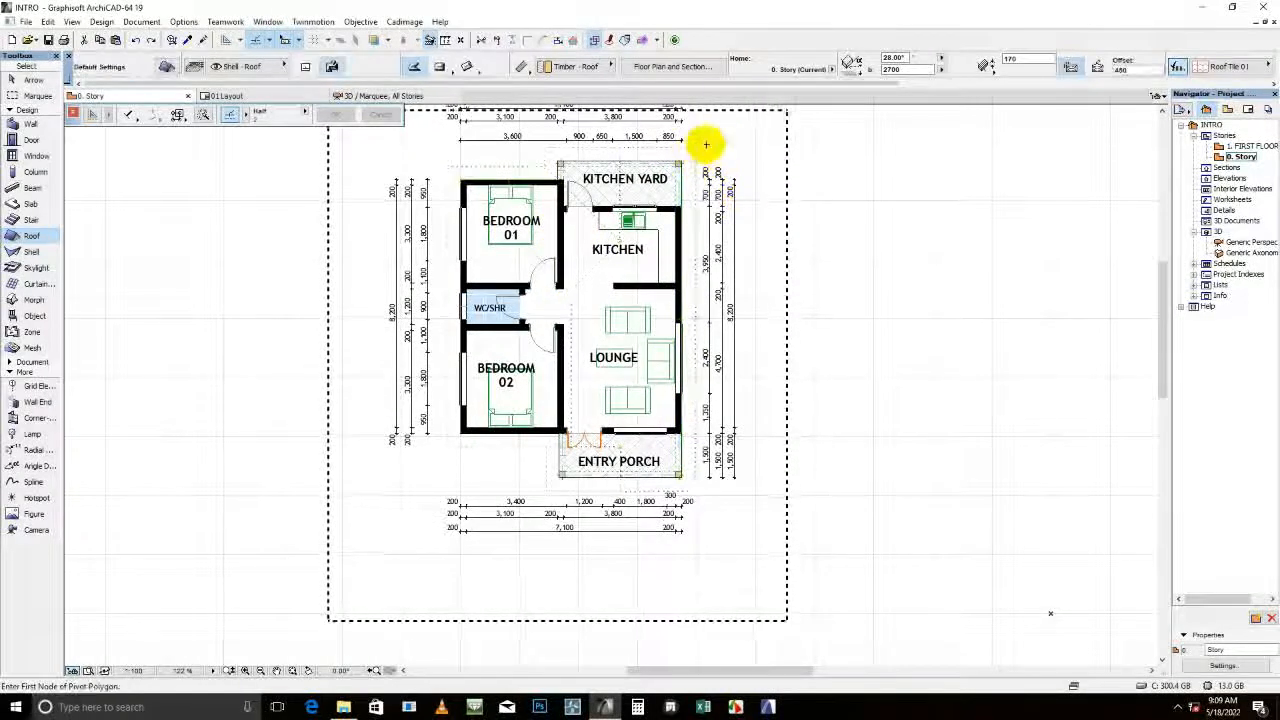
{"action": "middle_click_drag", "start_coordinate": [703, 137], "coordinate": [689, 200]}
{"action": "scroll", "coordinate": [686, 198], "scroll_direction": "up", "scroll_amount": 3}
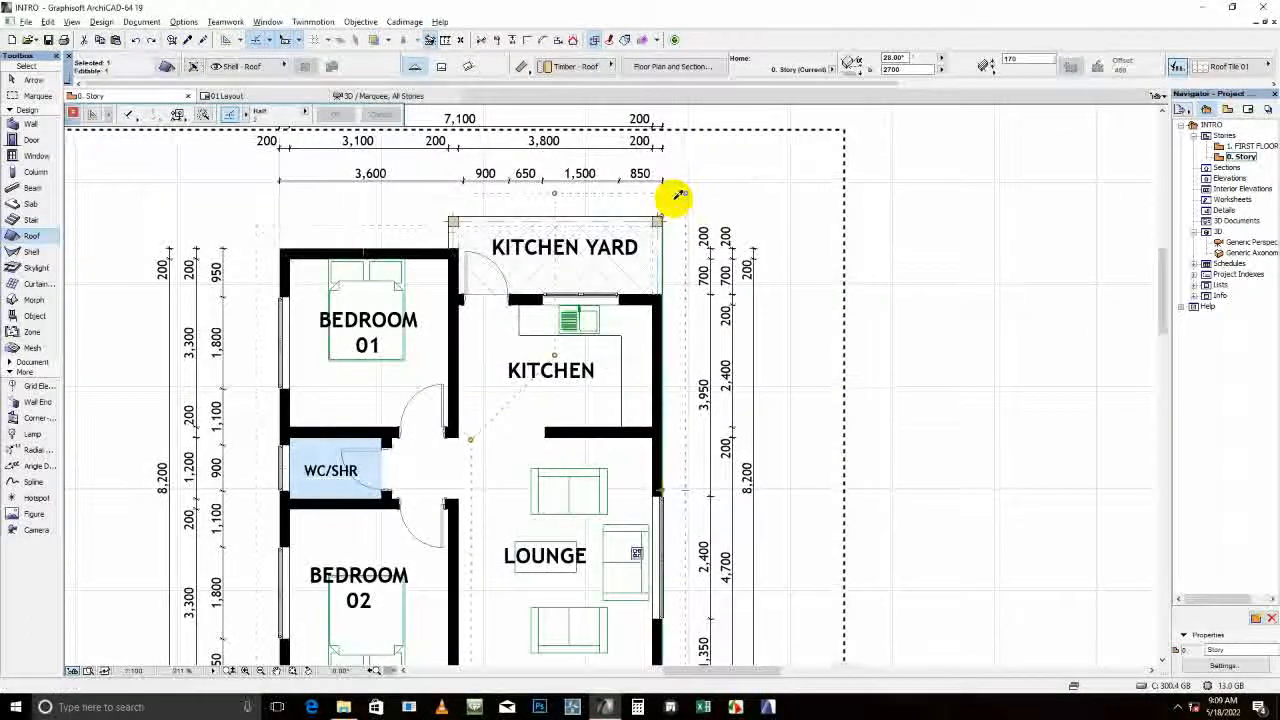
{"action": "left_click", "coordinate": [498, 203], "text": "shift"}
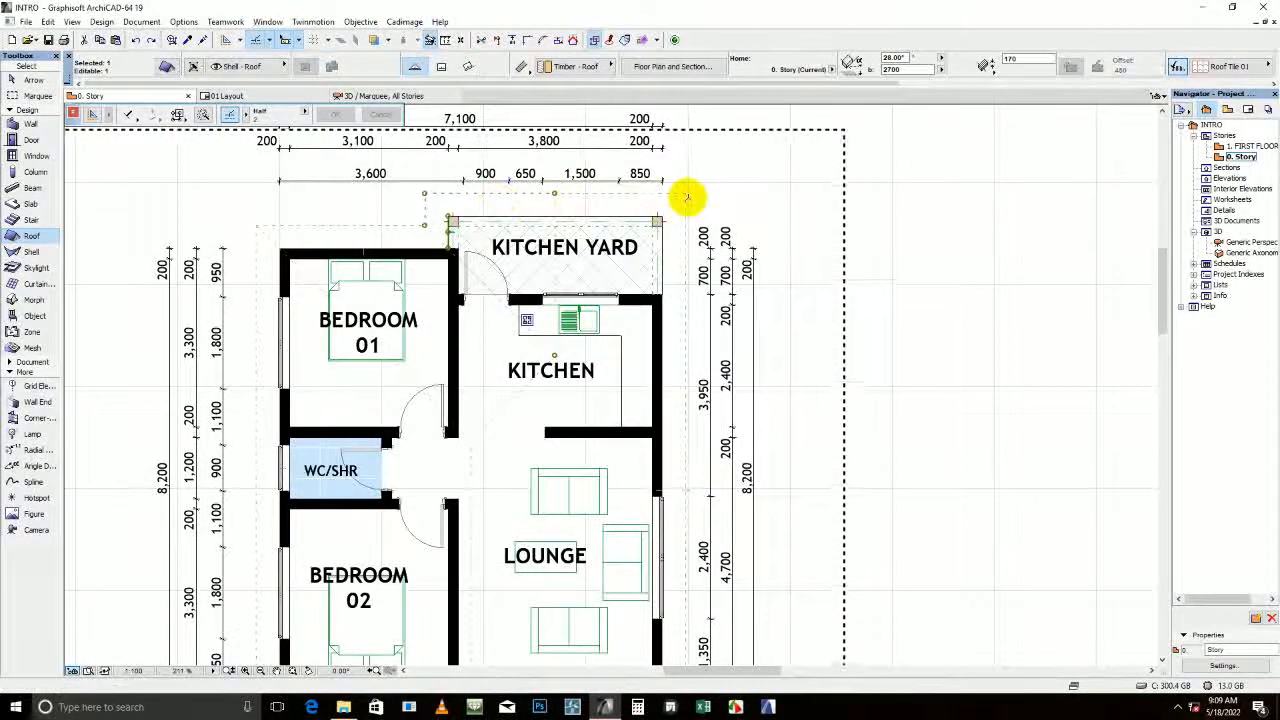
{"action": "key", "text": "Escape"}
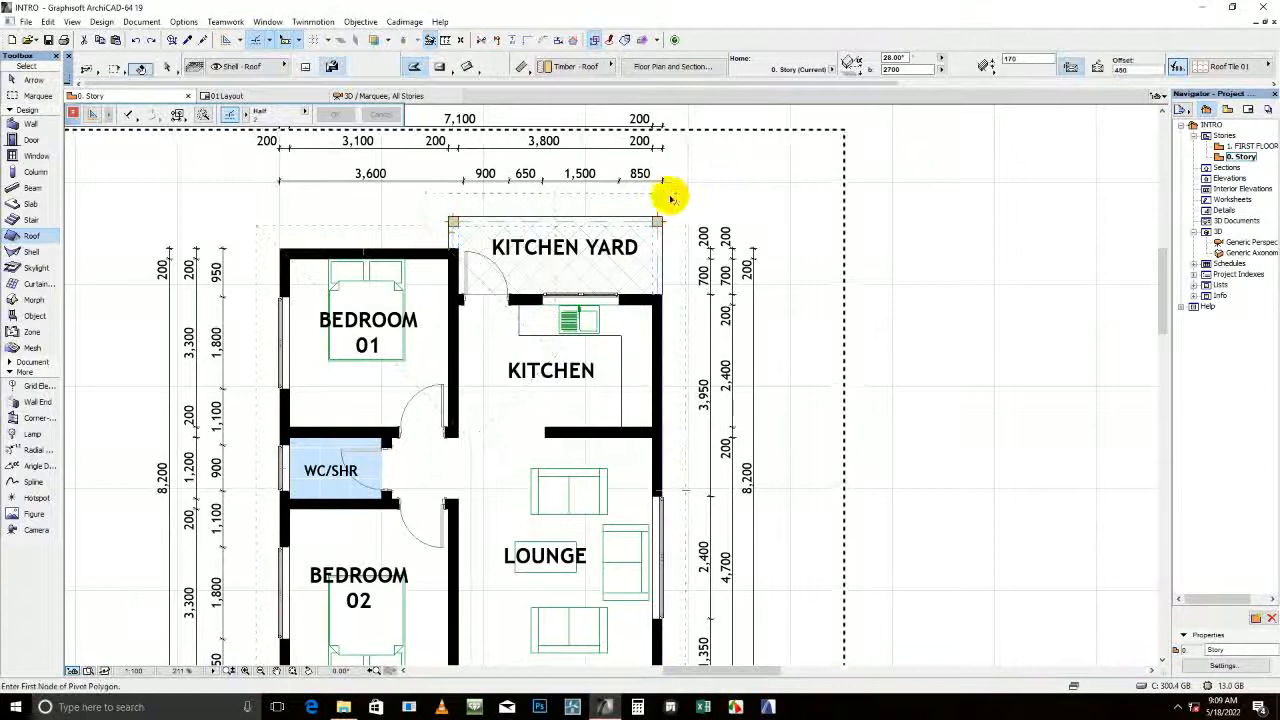
{"action": "left_click", "coordinate": [671, 197], "text": "shift"}
{"action": "key", "text": "Escape"}
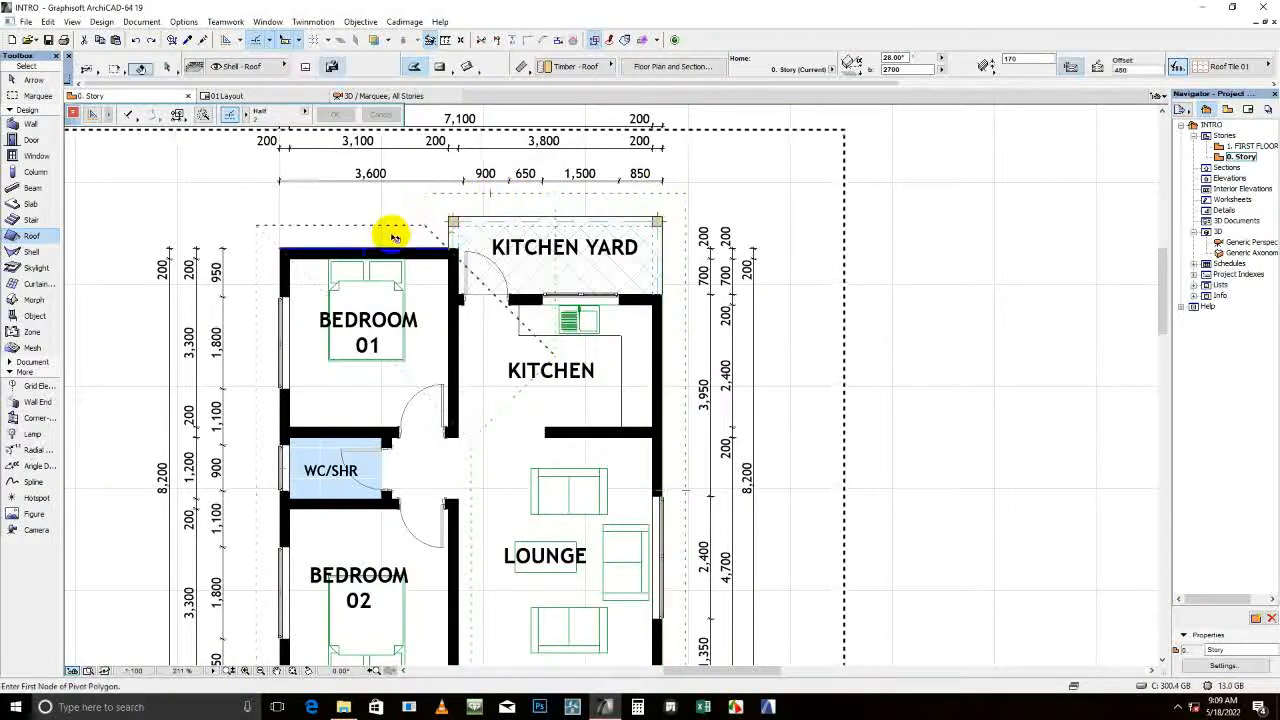
Examine how the bedroom-side and lounge-side roof planes extend around the whole house, from the kitchen yard to the entry porch
{"action": "scroll", "coordinate": [377, 217], "scroll_direction": "down", "scroll_amount": 2}
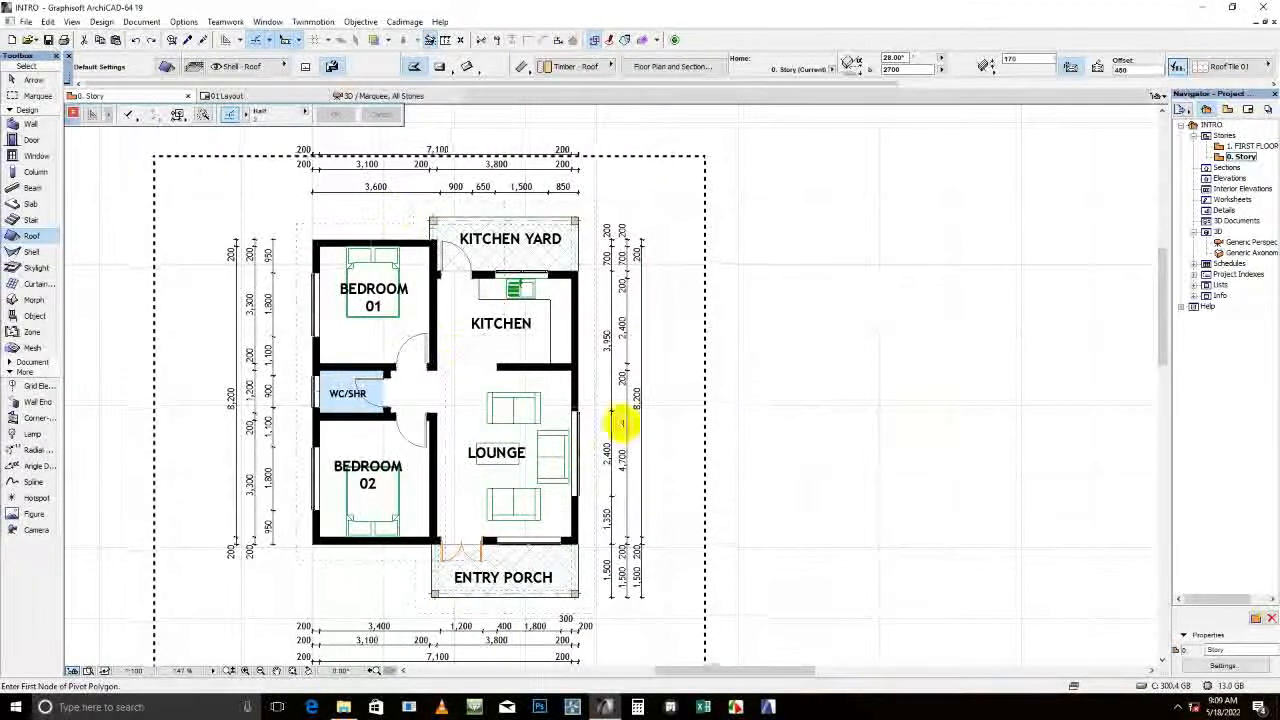
{"action": "left_click", "coordinate": [587, 398]}
{"action": "key", "text": "Escape"}
{"action": "middle_click_drag", "start_coordinate": [580, 524], "coordinate": [616, 442]}
{"action": "scroll", "coordinate": [515, 366], "scroll_direction": "down", "scroll_amount": 2}
{"action": "middle_click_drag", "start_coordinate": [515, 364], "coordinate": [564, 438]}
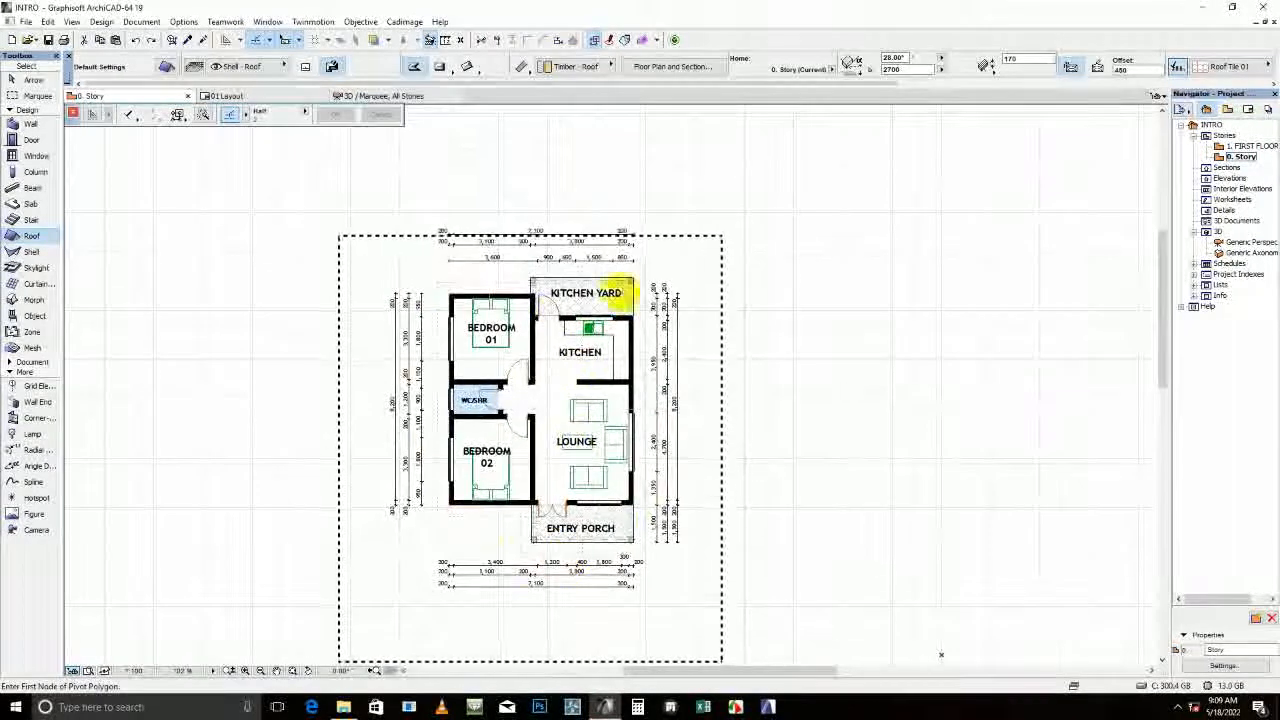
{"action": "left_click", "coordinate": [455, 282]}
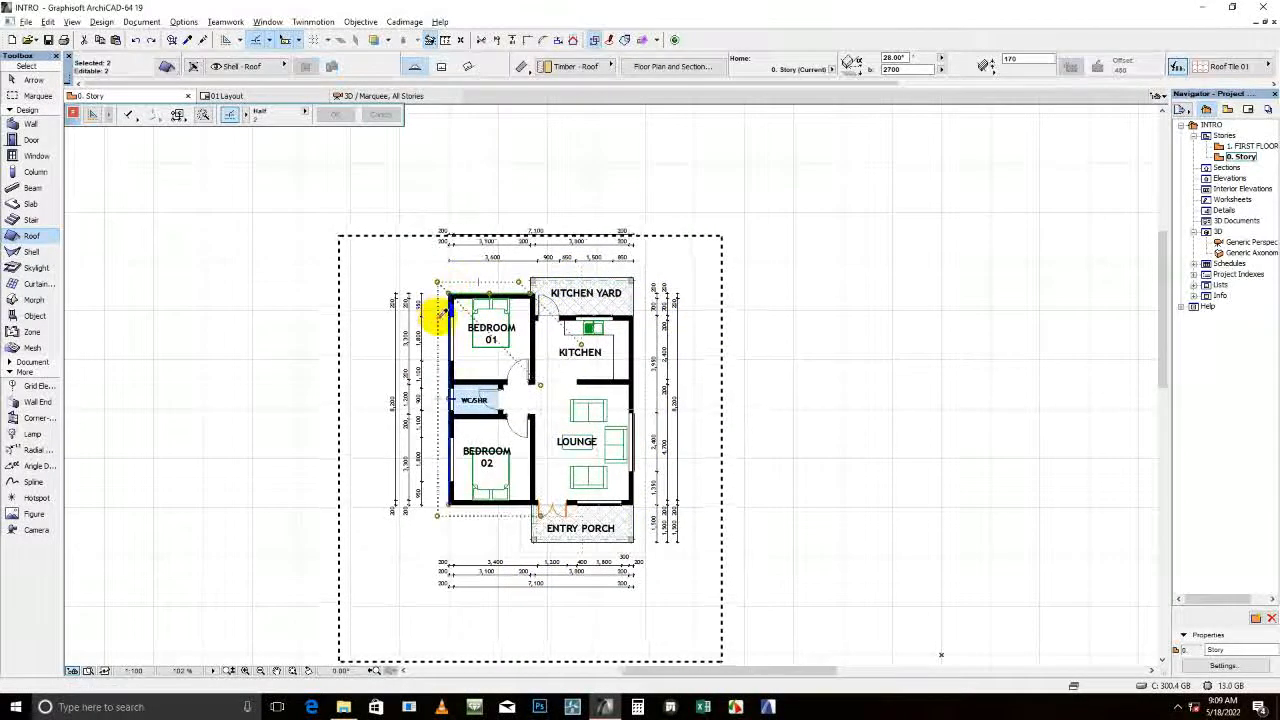
{"action": "left_click", "coordinate": [617, 263]}
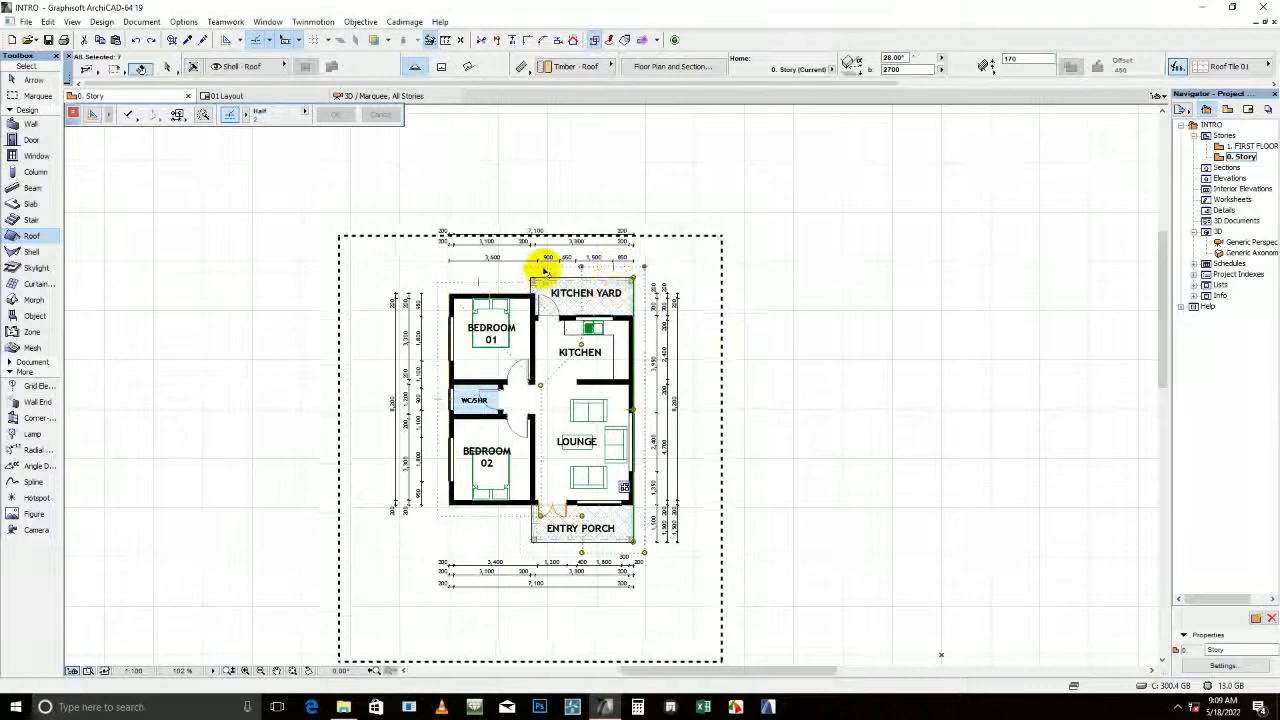
{"action": "key", "text": "Escape"}
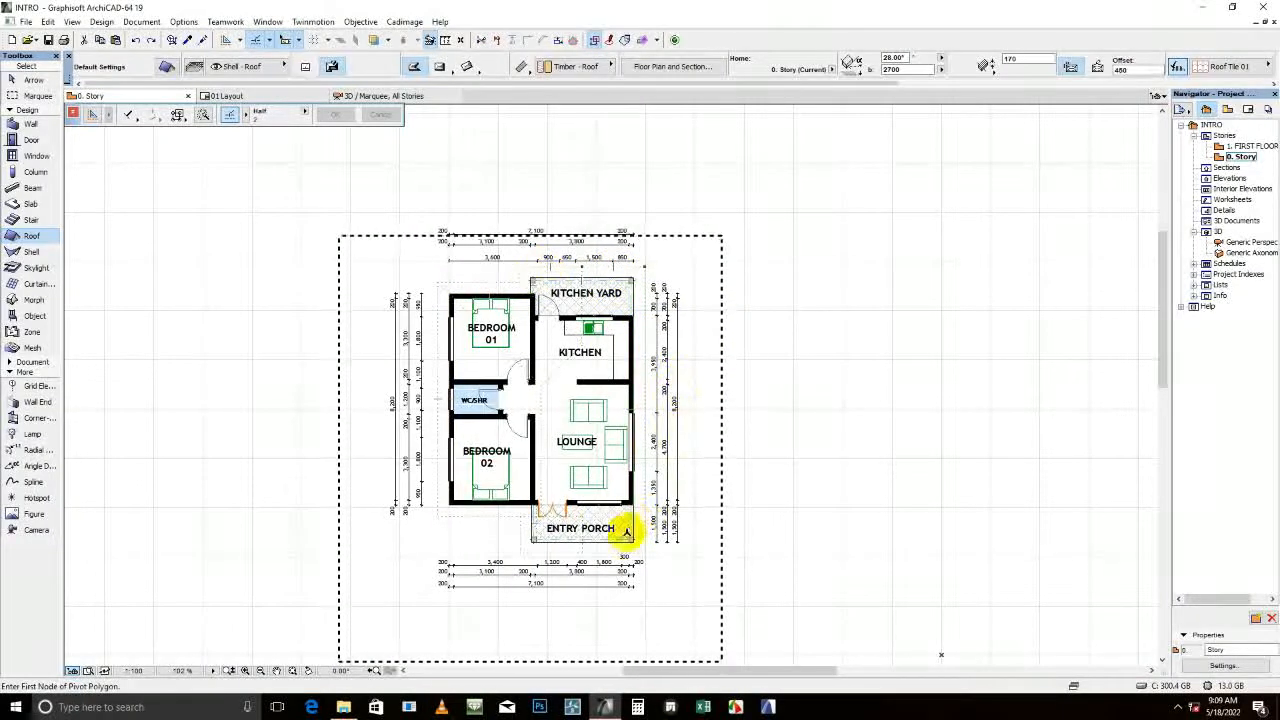
{"action": "left_click", "coordinate": [558, 545]}
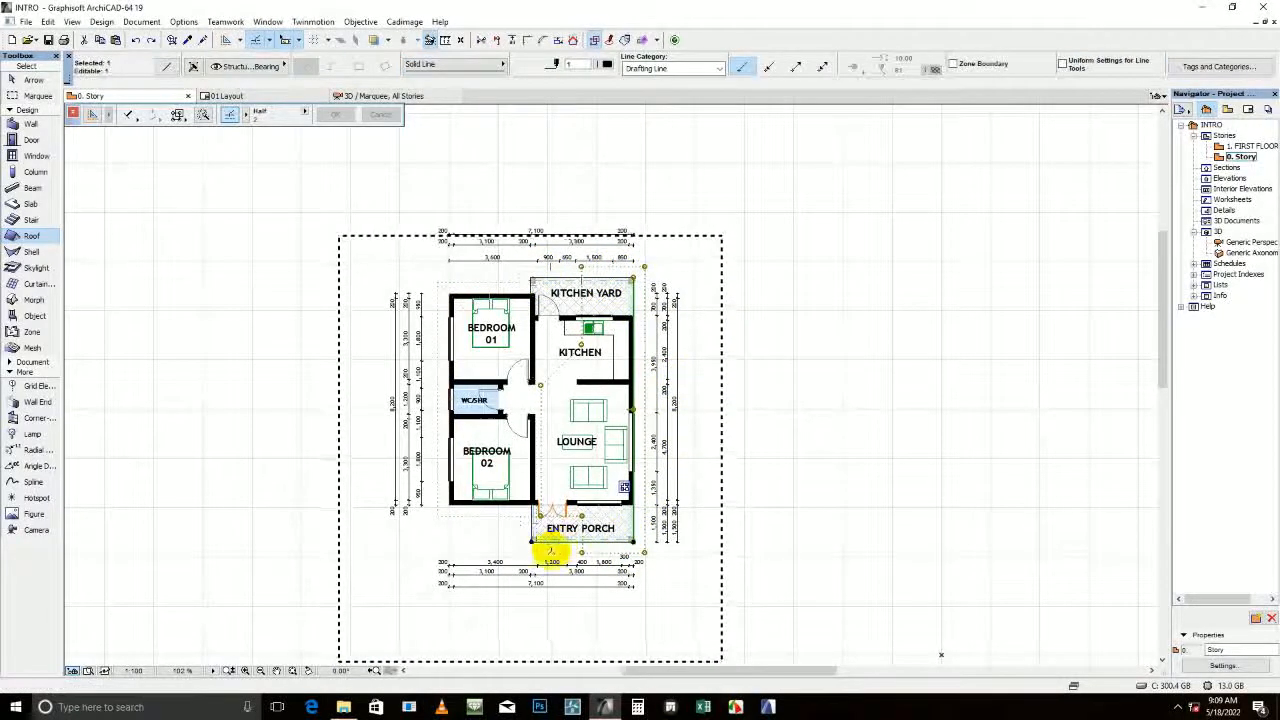
{"action": "key", "text": "Escape"}
{"action": "left_click", "coordinate": [492, 516], "text": "shift"}
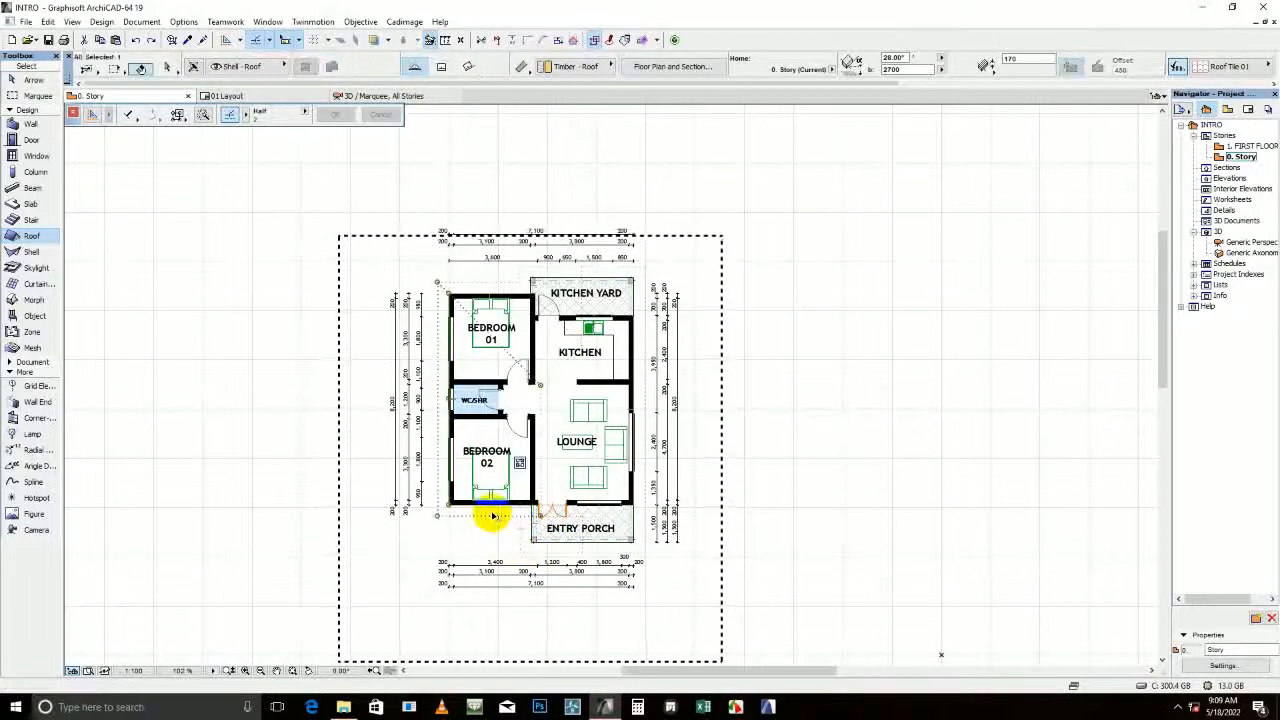
{"action": "key", "text": "Escape"}
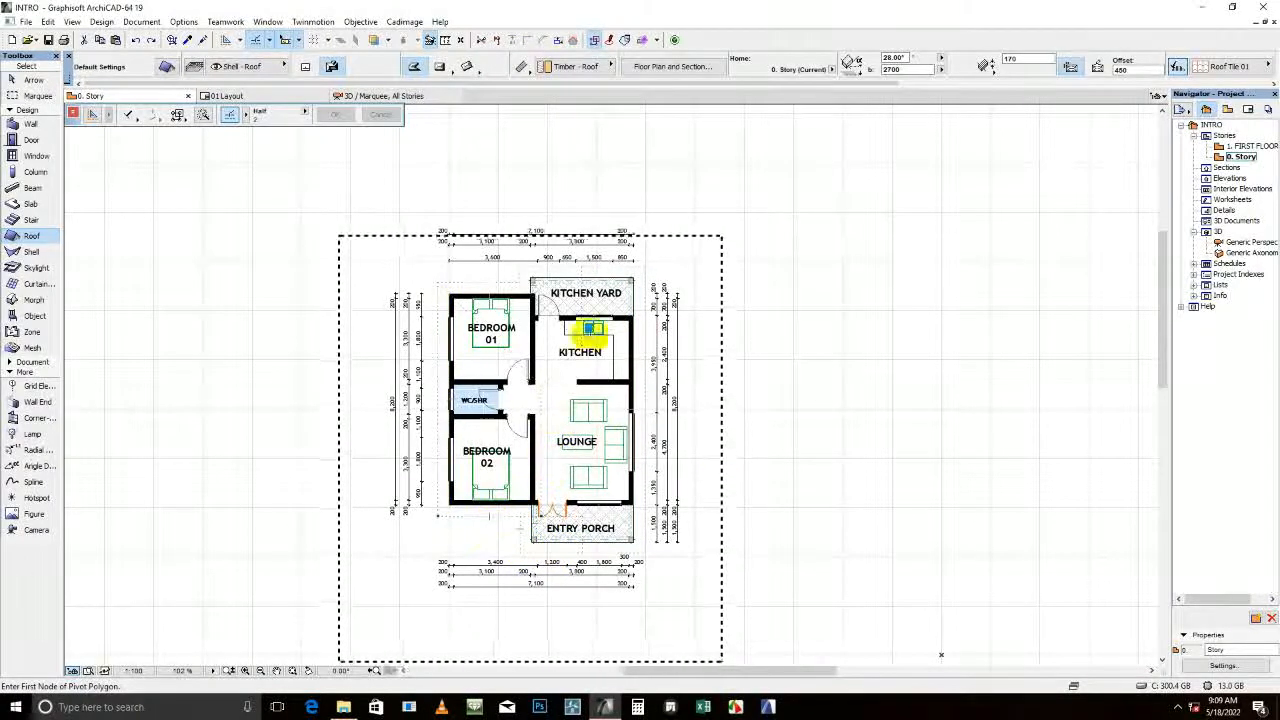
Remove the marquee around the floor plan
{"action": "right_click", "coordinate": [686, 200]}
{"action": "left_click", "coordinate": [708, 203]}
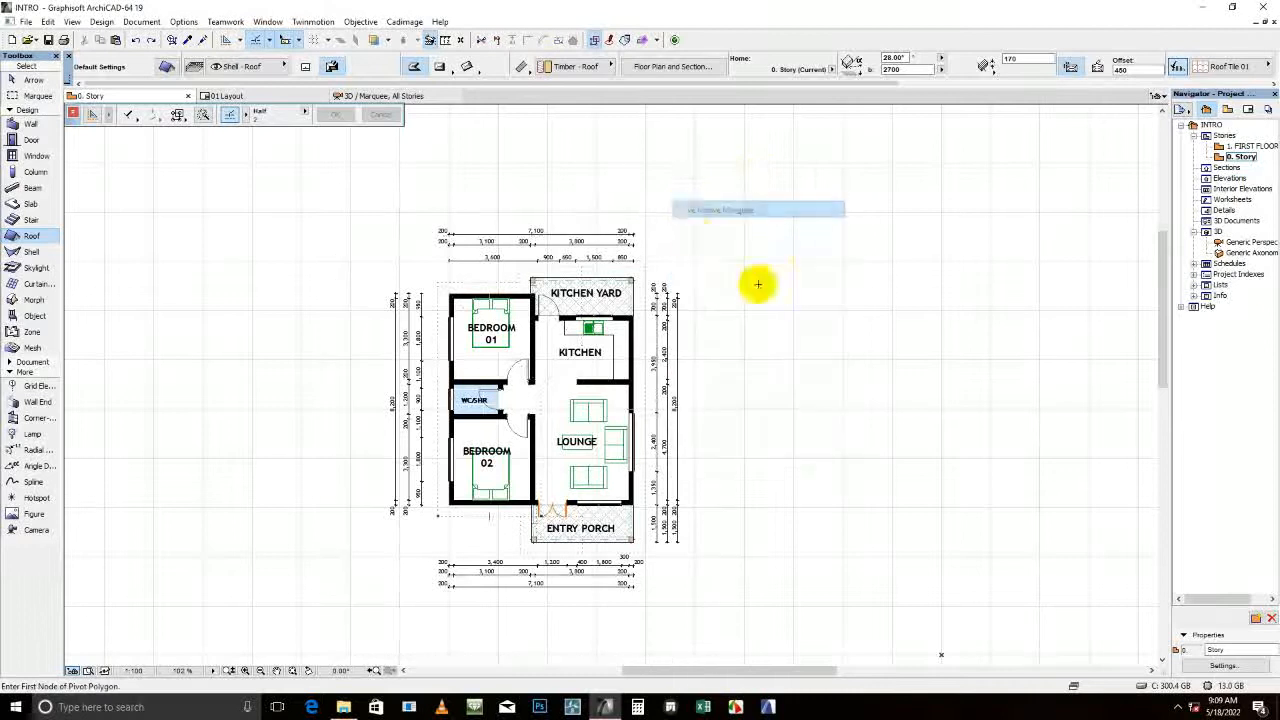
{"action": "scroll", "coordinate": [627, 281], "scroll_direction": "up", "scroll_amount": 1}
{"action": "middle_click_drag", "start_coordinate": [629, 300], "coordinate": [651, 280]}
{"action": "scroll", "coordinate": [643, 286], "scroll_direction": "down", "scroll_amount": 1}
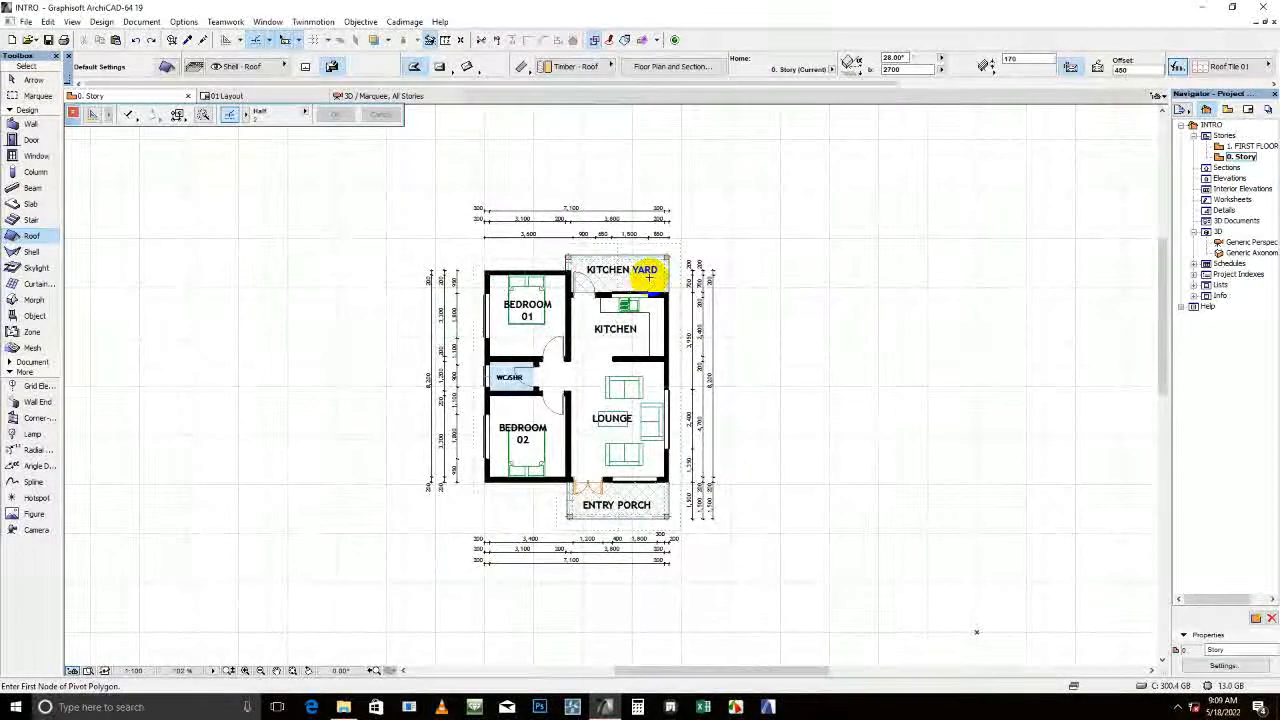
{"action": "scroll", "coordinate": [611, 491], "scroll_direction": "up", "scroll_amount": 2}
Try to offset the short edge of the lounge-side roof plane at the entry porch
{"action": "left_click", "coordinate": [612, 494]}
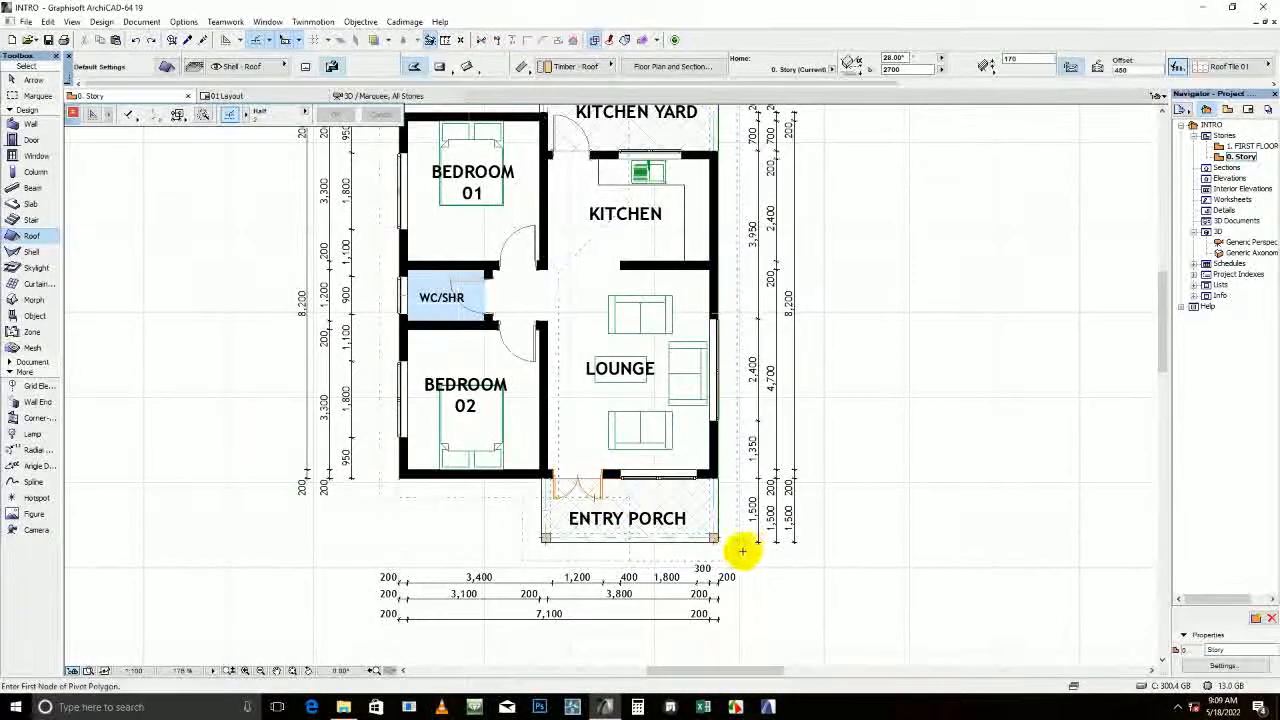
{"action": "left_click", "coordinate": [618, 497]}
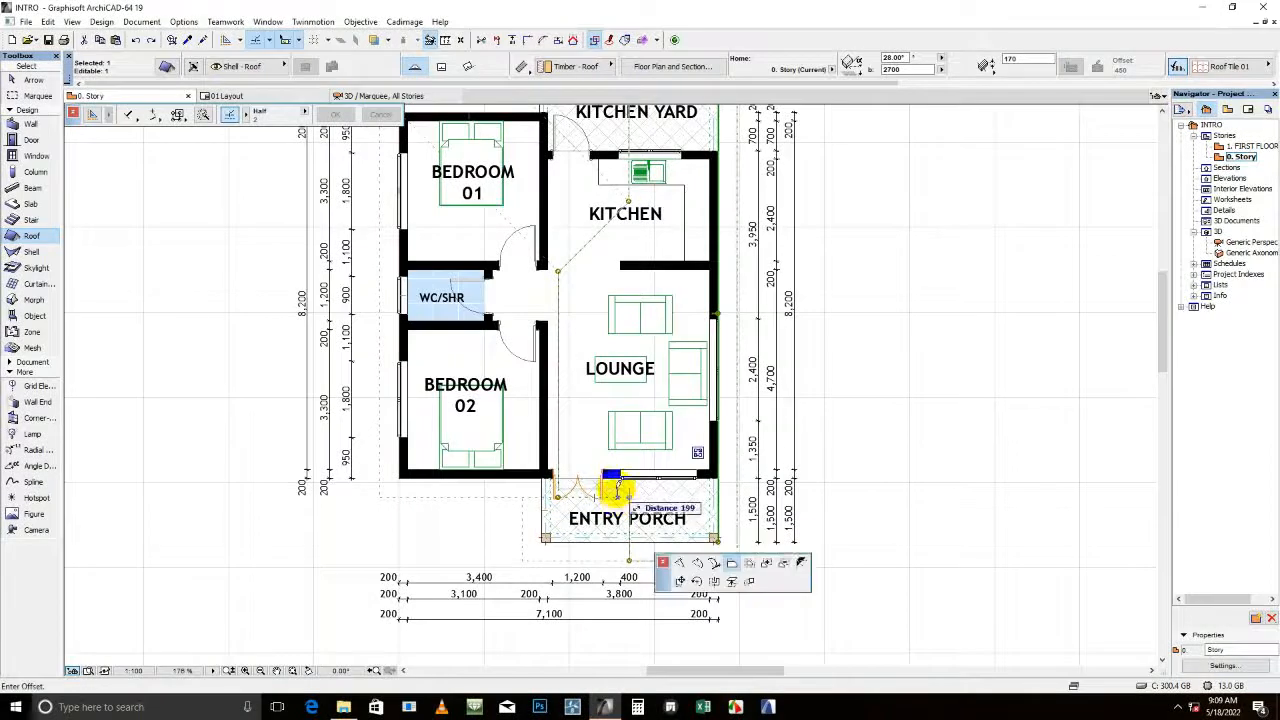
{"action": "right_click", "coordinate": [615, 483]}
{"action": "left_click", "coordinate": [636, 515]}
{"action": "left_click", "coordinate": [505, 545]}
{"action": "left_click", "coordinate": [530, 530], "text": "shift"}
{"action": "left_click", "coordinate": [466, 512]}
{"action": "scroll", "coordinate": [578, 437], "scroll_direction": "down", "scroll_amount": 3}
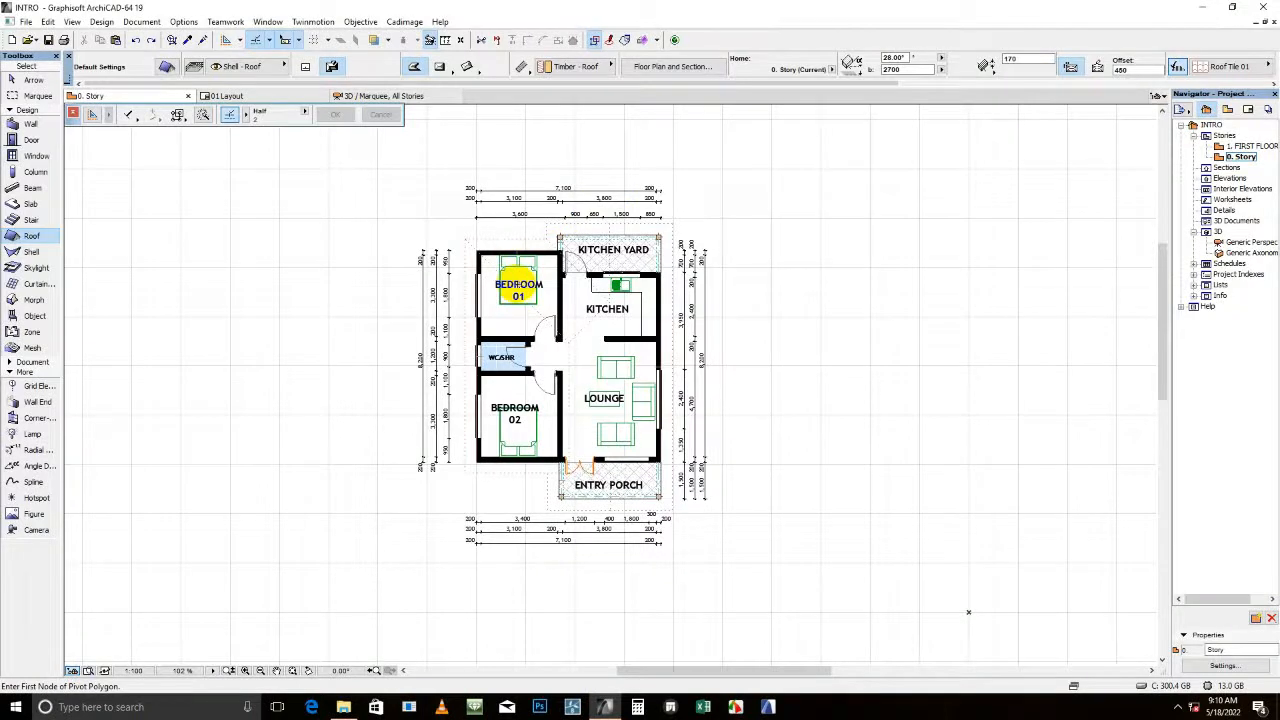
{"action": "scroll", "coordinate": [535, 250], "scroll_direction": "up", "scroll_amount": 3}
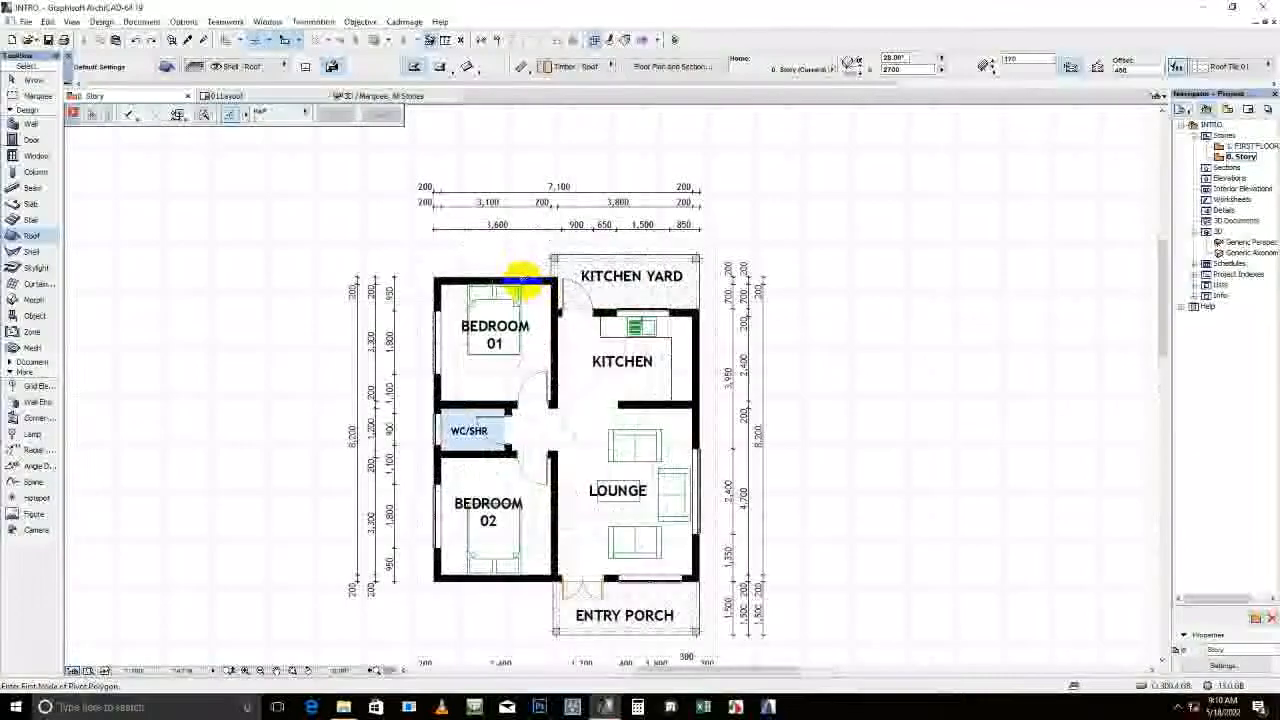
{"action": "left_click", "coordinate": [509, 260], "text": "shift"}
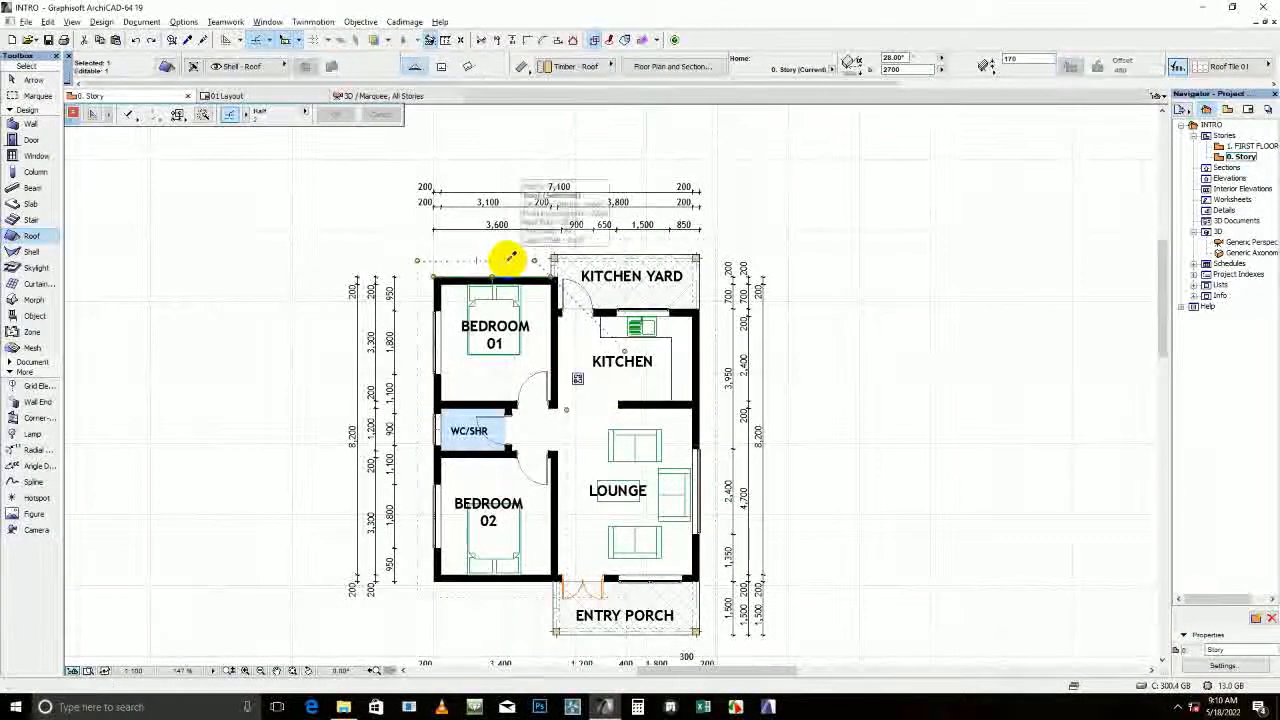
{"action": "left_click", "coordinate": [504, 260]}
{"action": "key", "text": "Escape"}
{"action": "key", "text": "Escape"}
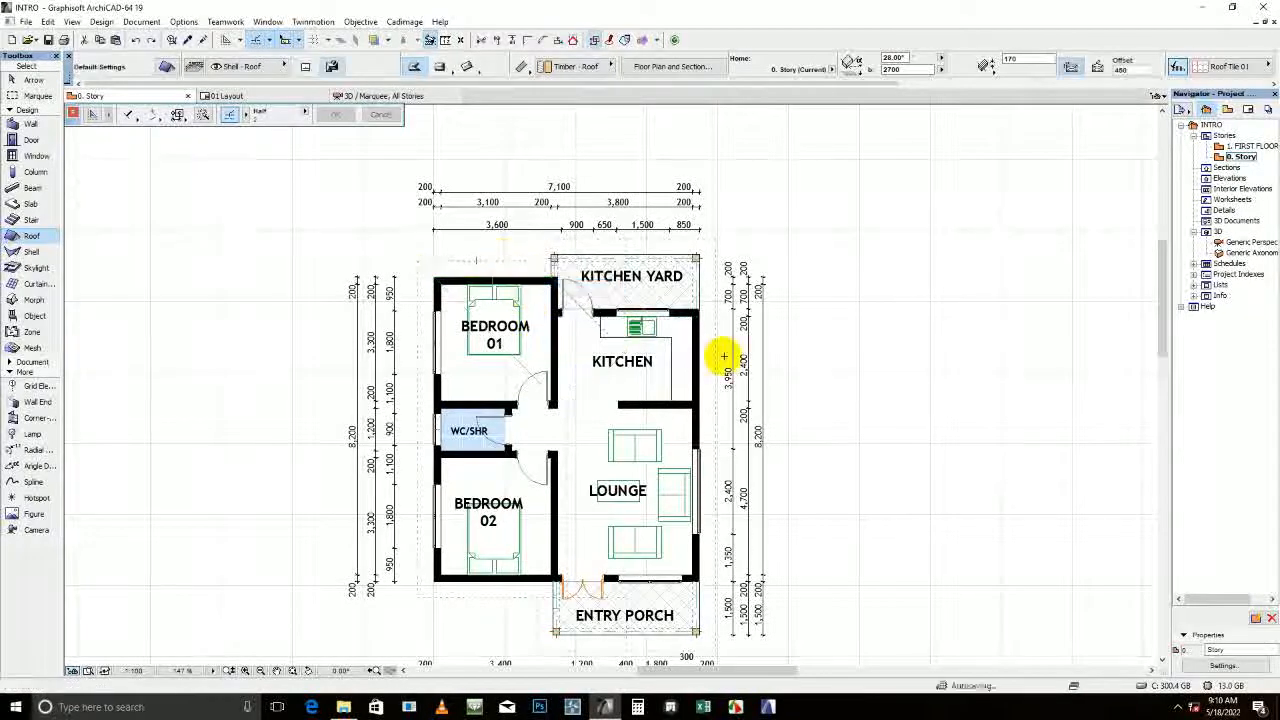
{"action": "scroll", "coordinate": [659, 341], "scroll_direction": "down", "scroll_amount": 3}
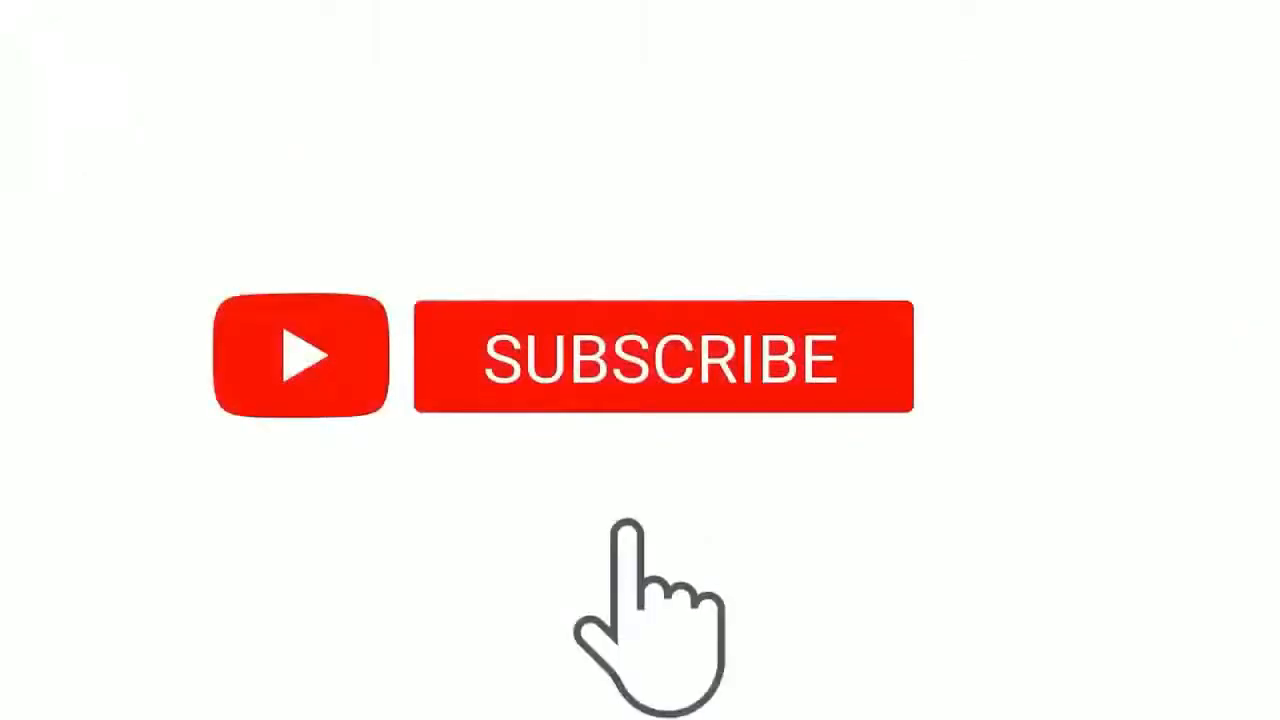